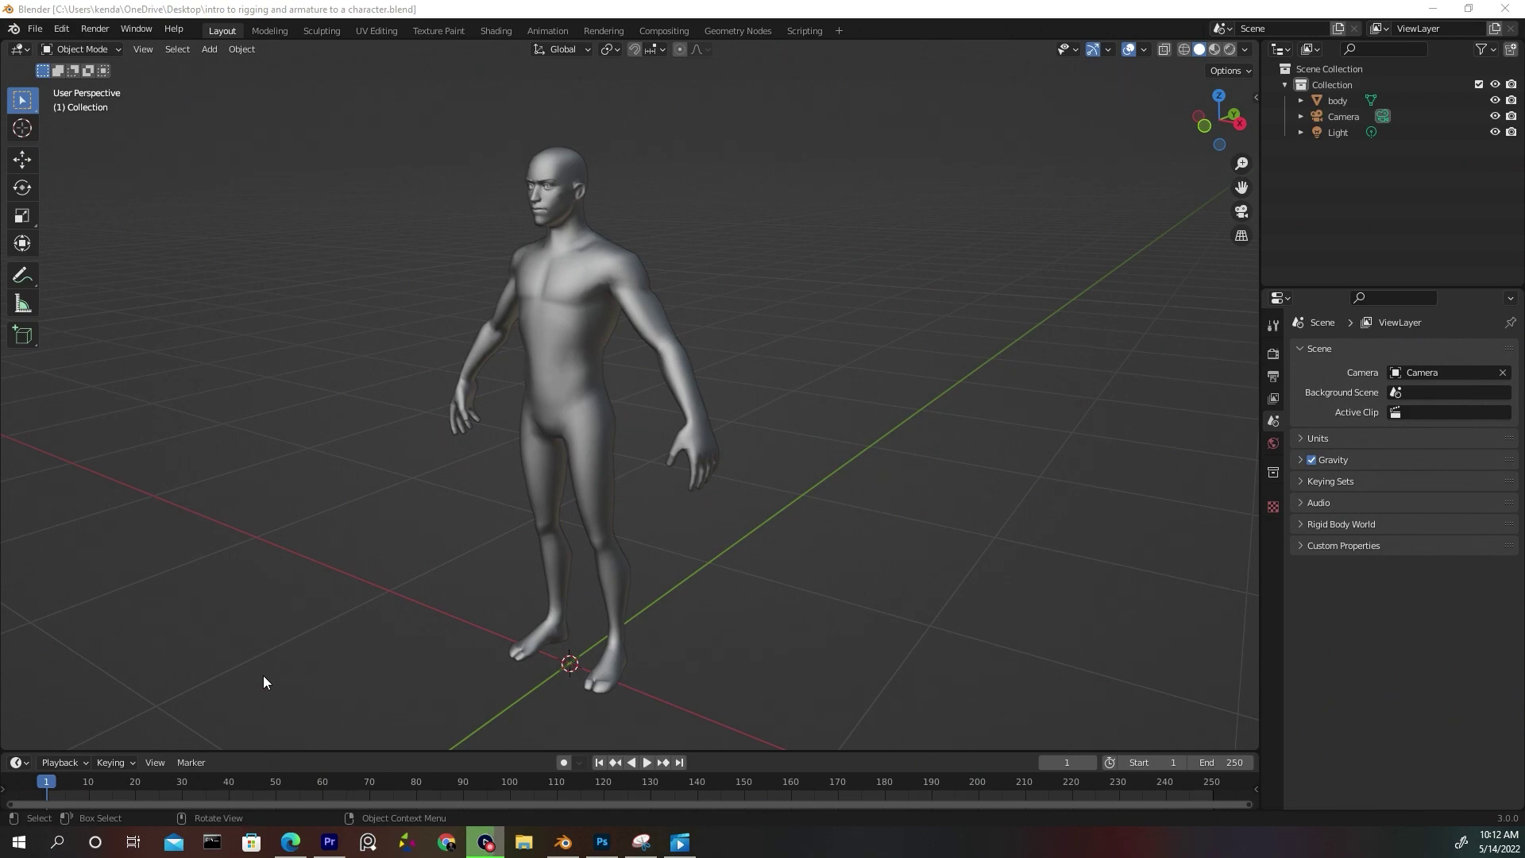
middle_drag(642, 370, 381, 375)
middle_drag(476, 367, 889, 354)
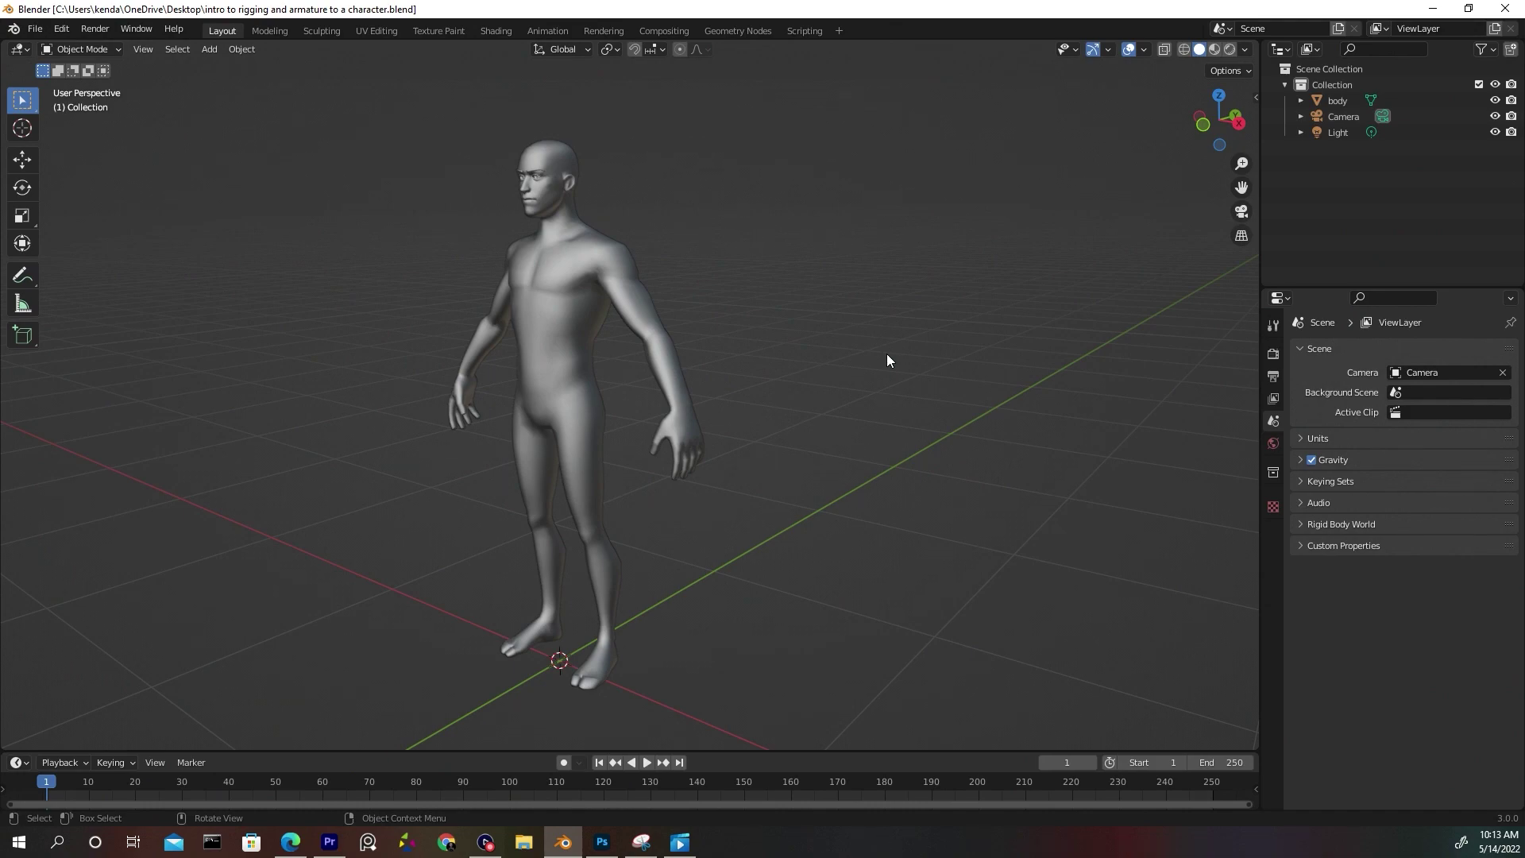
middle_drag(851, 215, 624, 186)
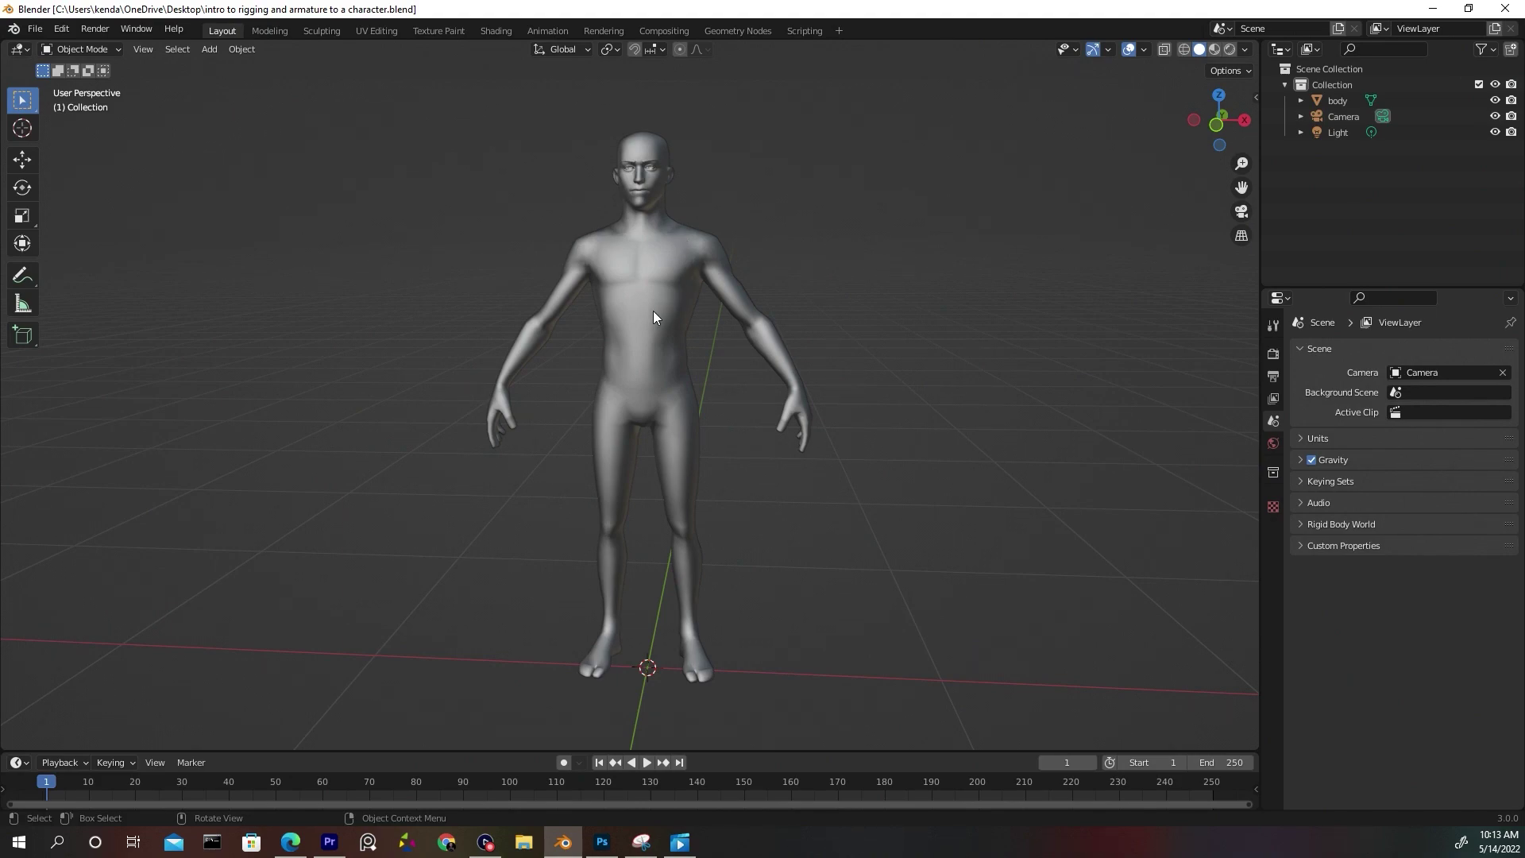
middle_drag(661, 321, 466, 282)
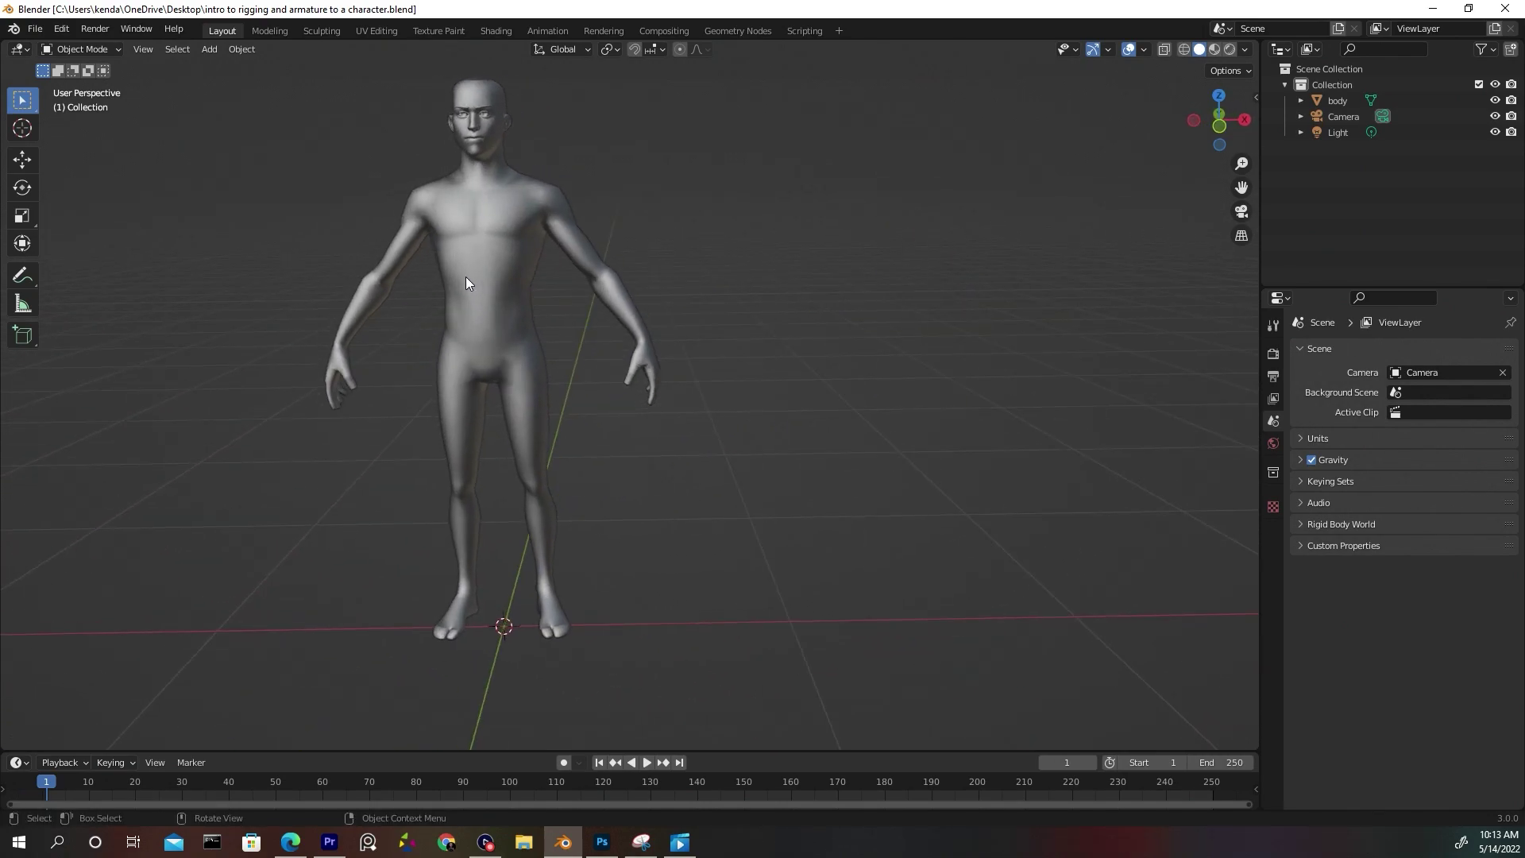
Add an armature at the character's feet and set the viewport shading to wireframe.
key(KP_1)
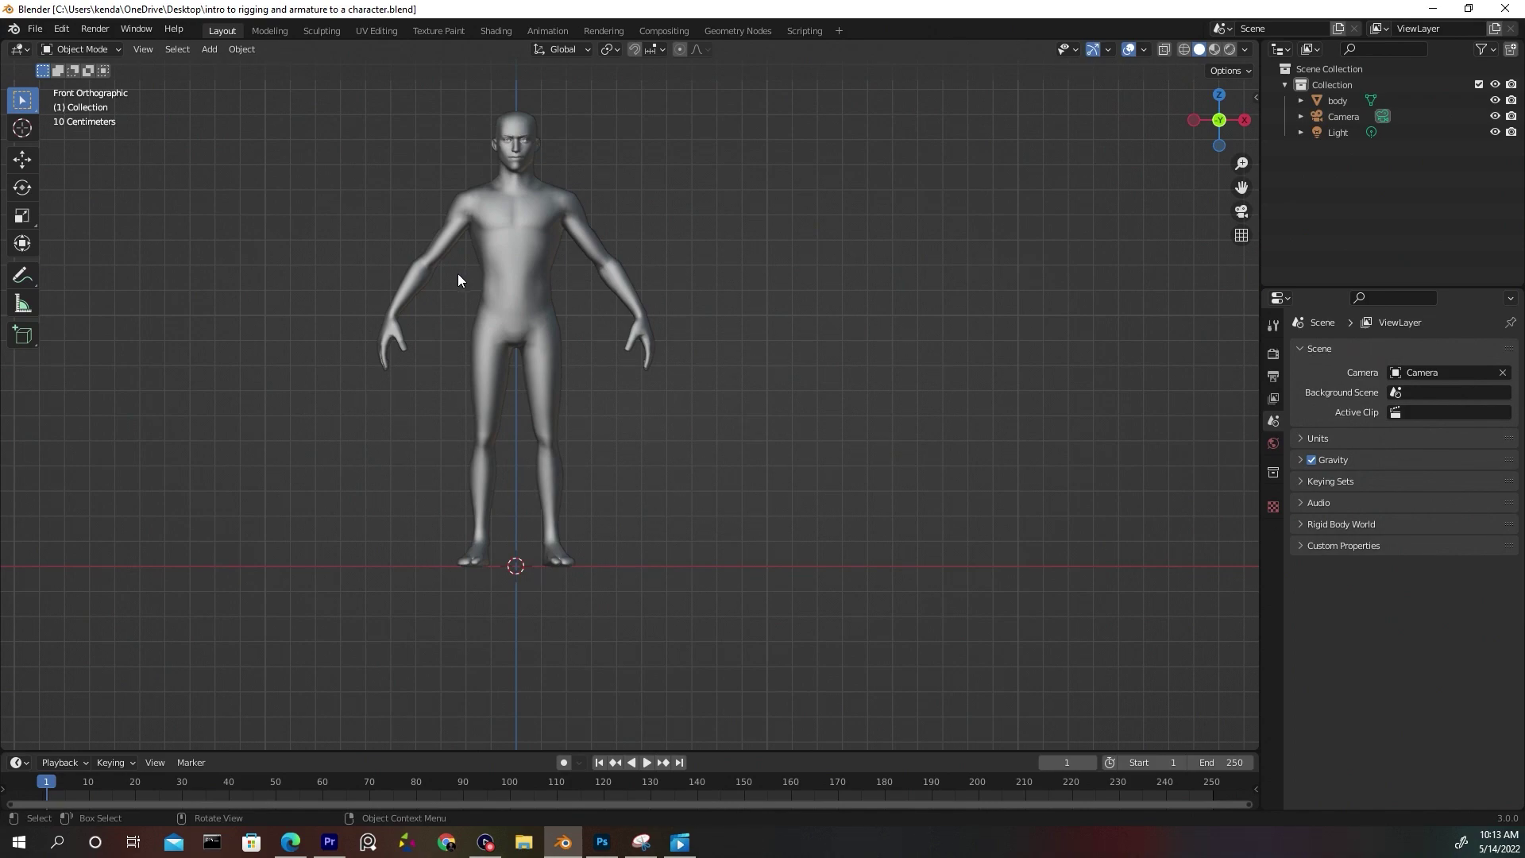
key(shift+a)
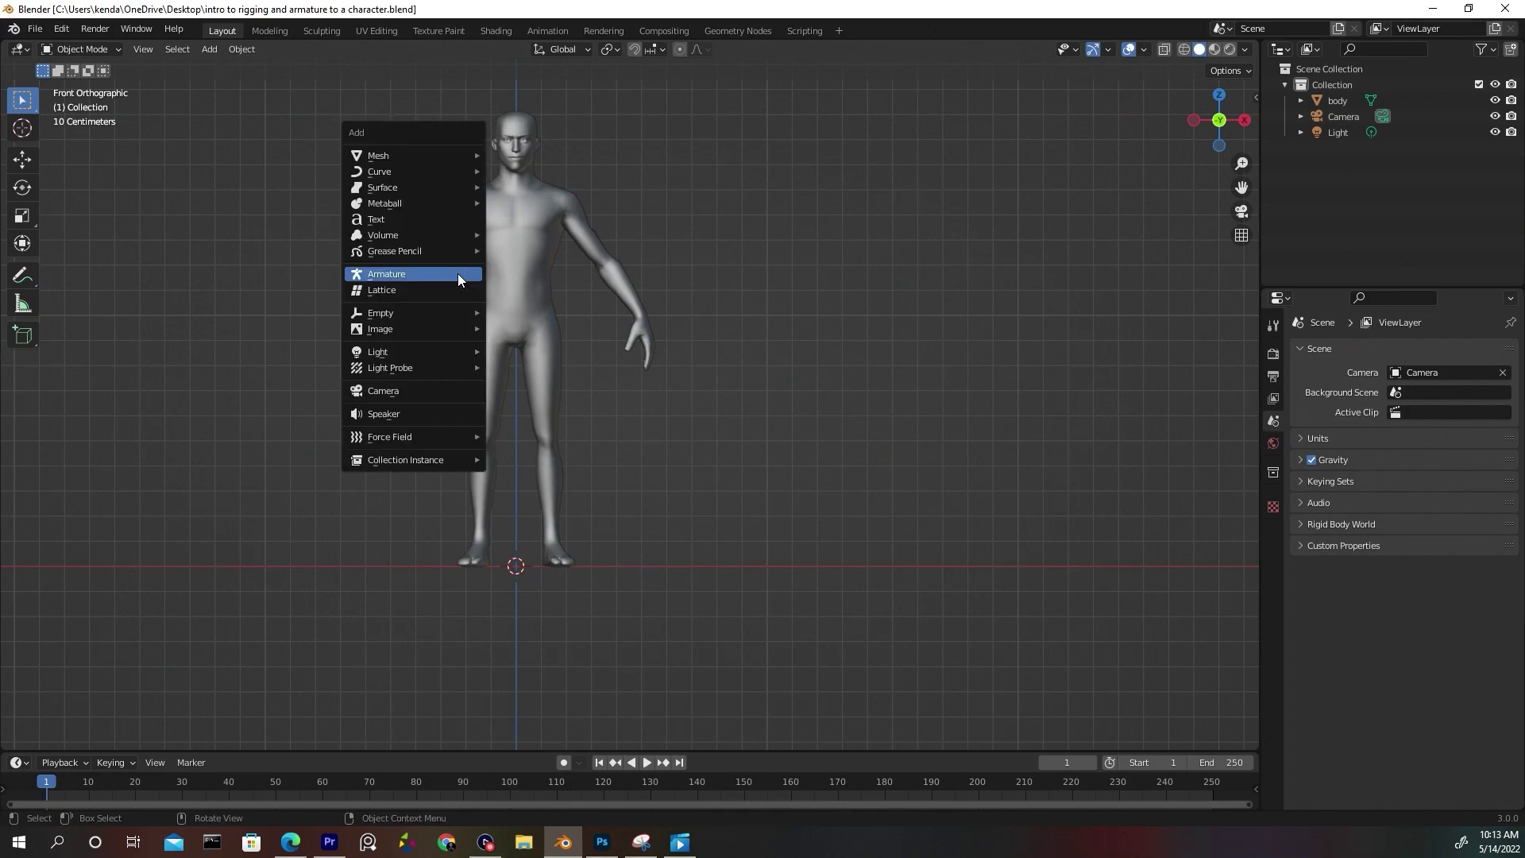
click(407, 273)
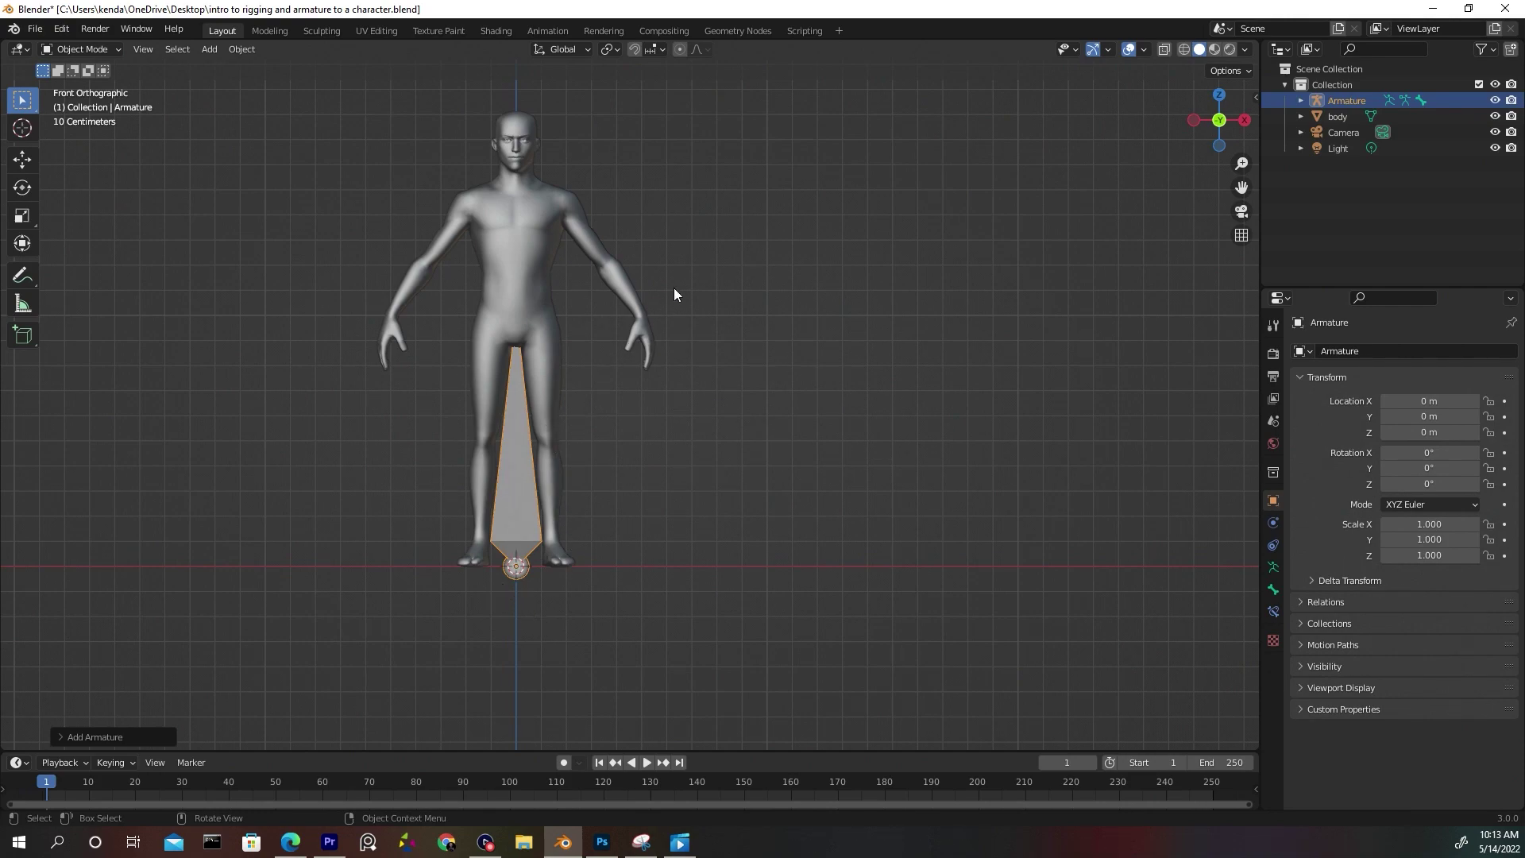
click(1183, 51)
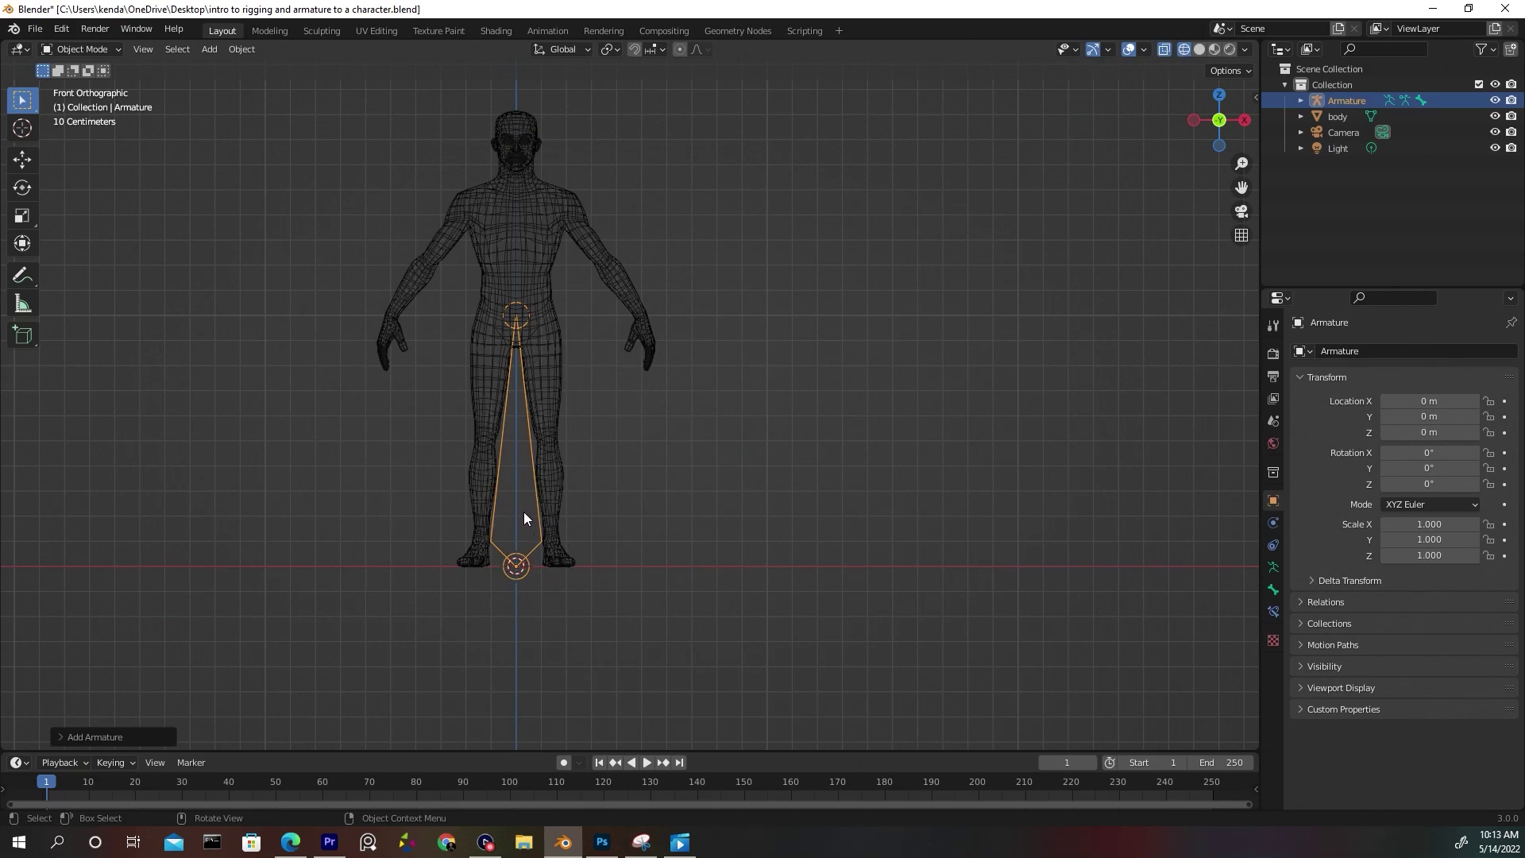
Scale the armature to about 0.306 and move it up about 1.01 m along Z to the character's pelvis.
key(s)
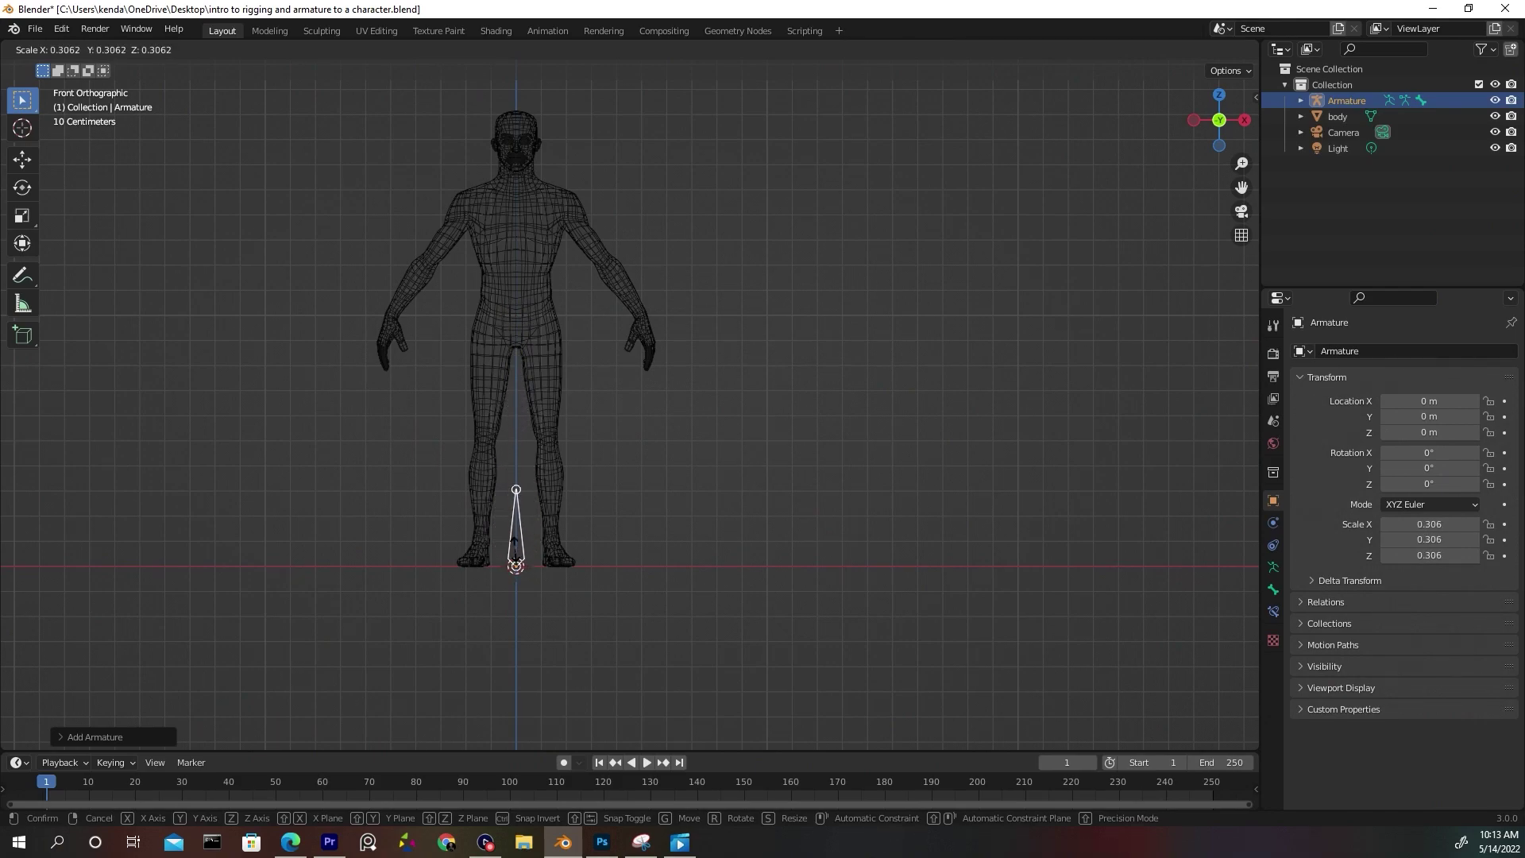
click(515, 546)
key(g)
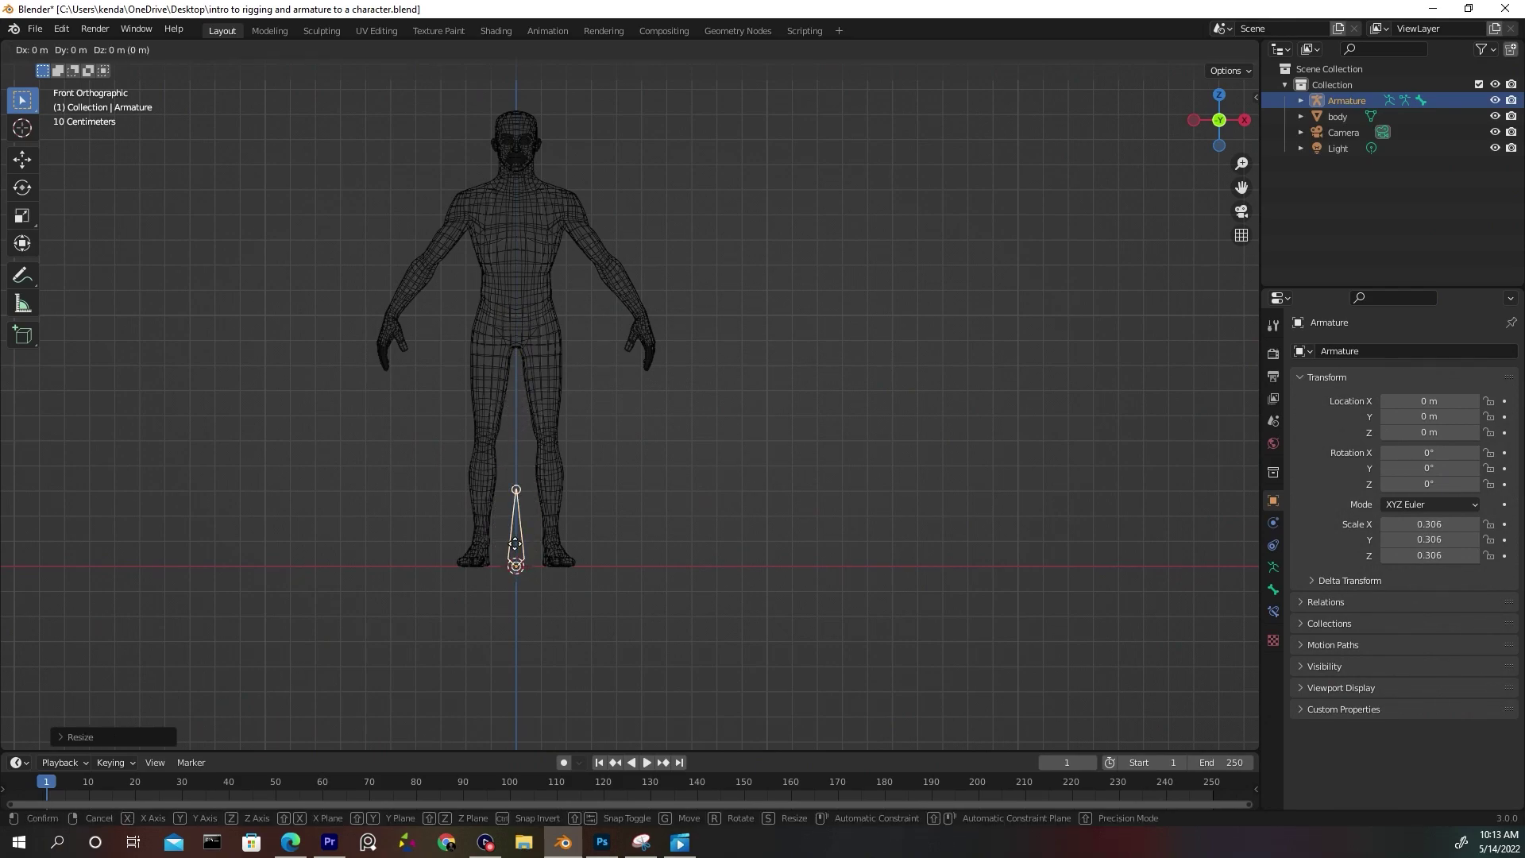
key(z)
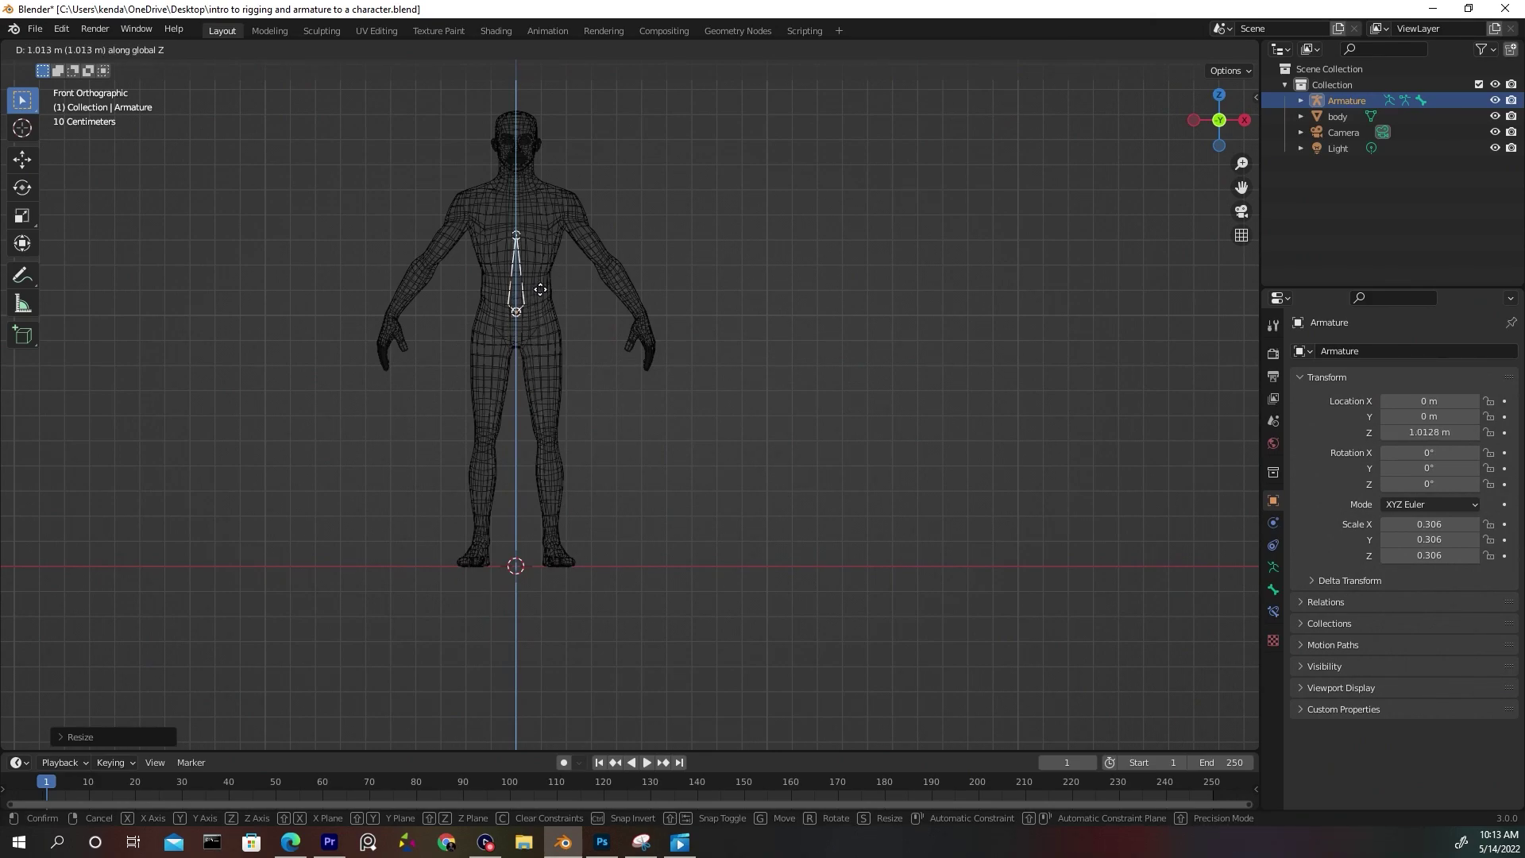
click(540, 289)
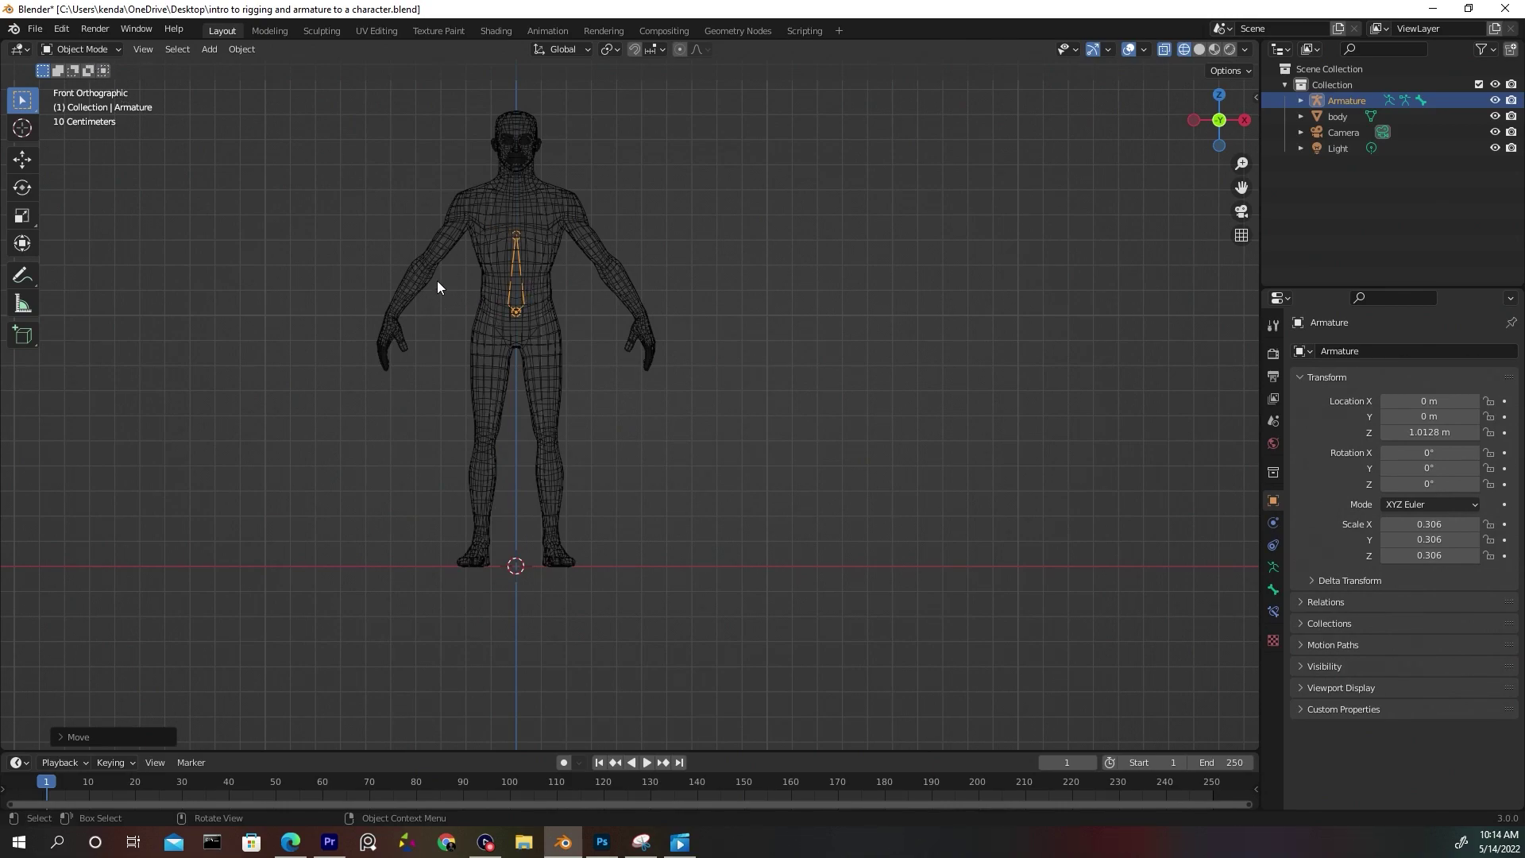
Put the armature in Edit Mode and lower the bone's upper tip along Z to the mid-torso.
click(75, 46)
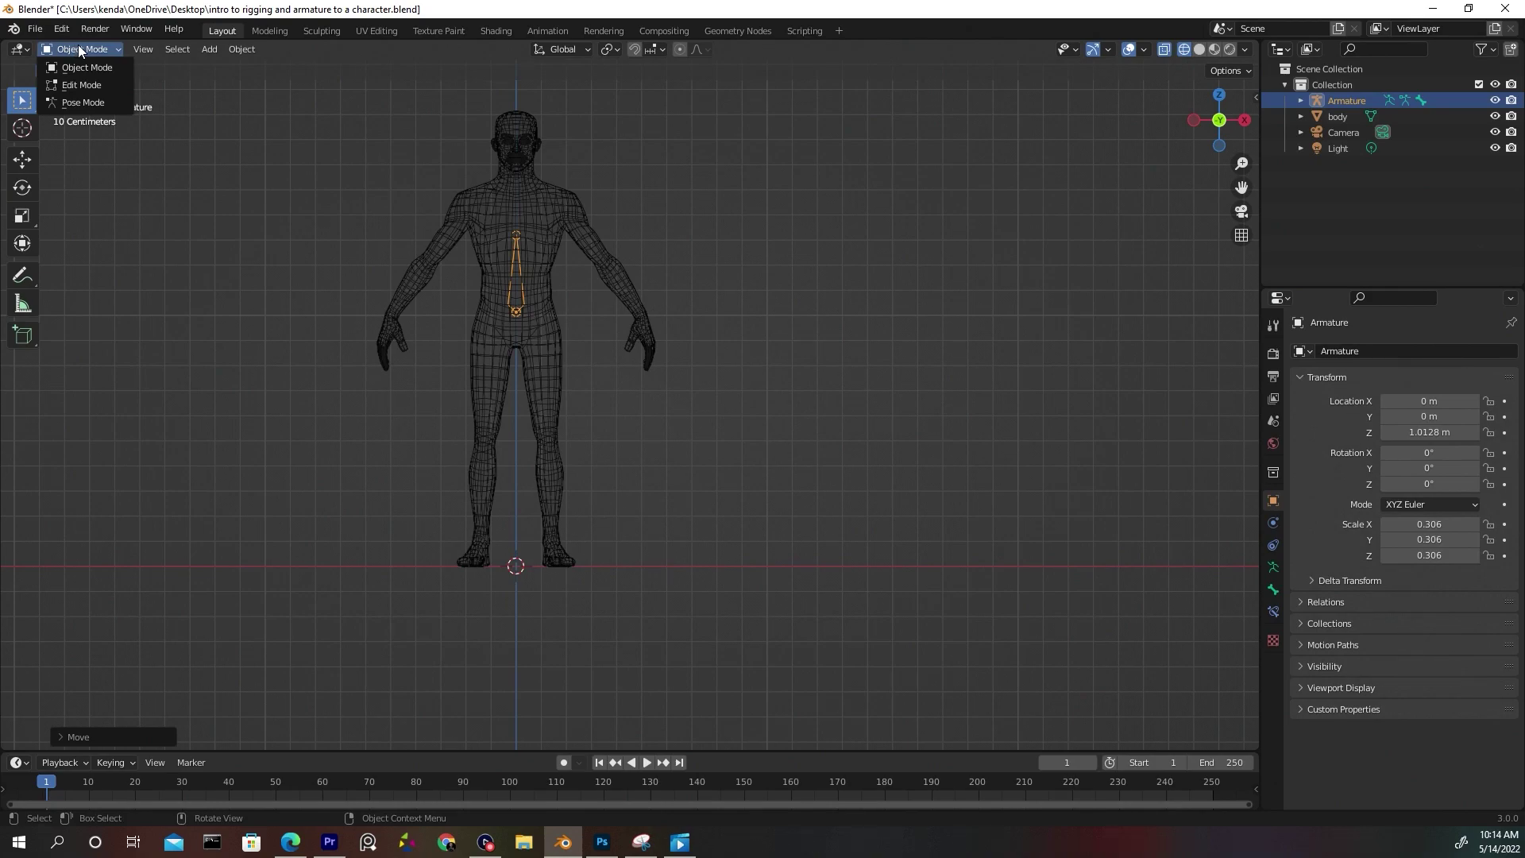
click(82, 88)
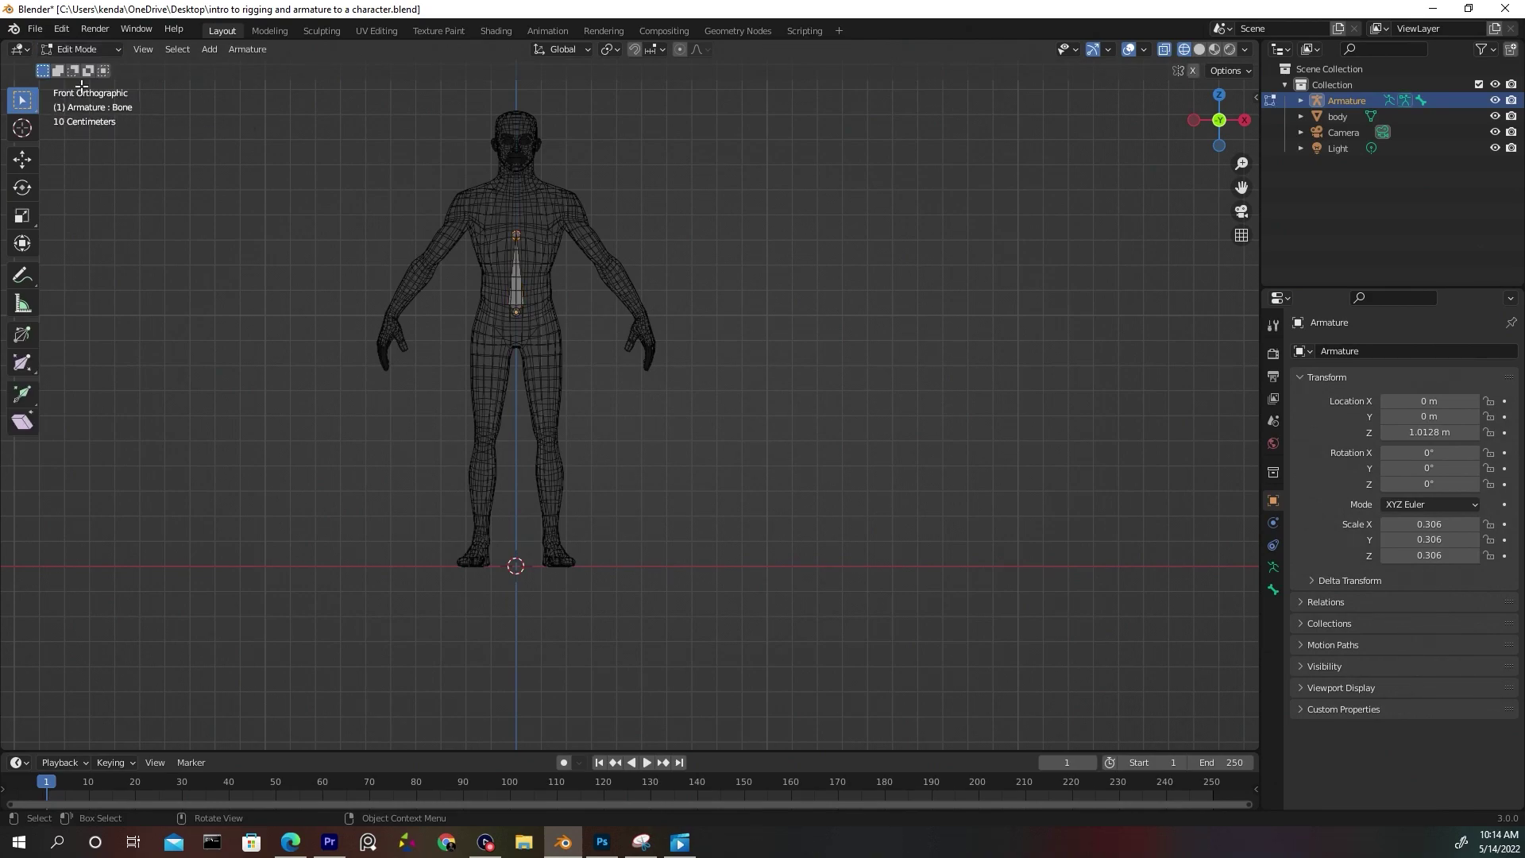
scroll(562, 316, up, 5)
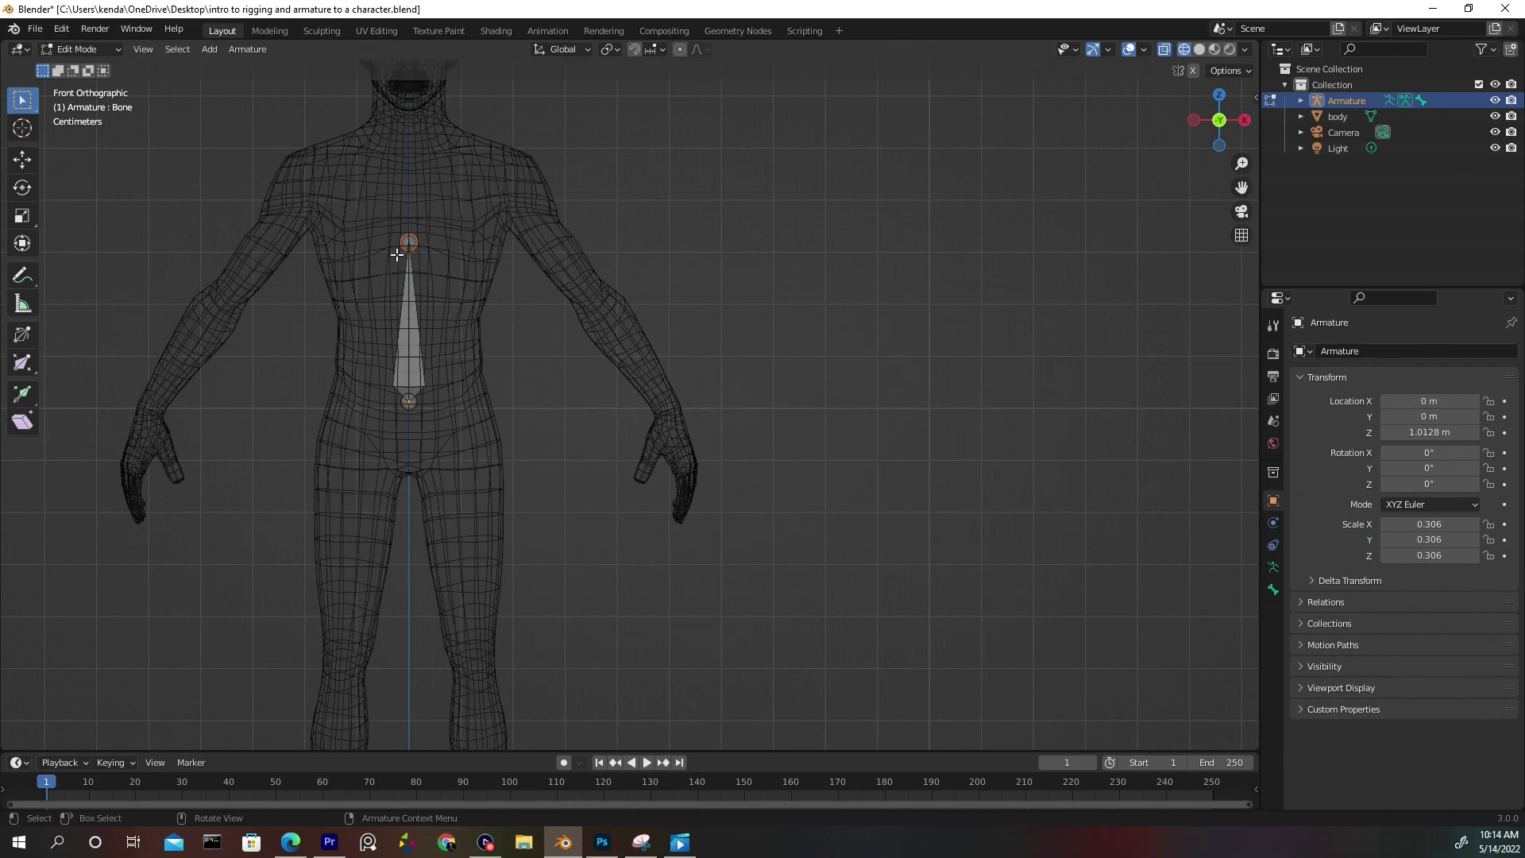
click(22, 160)
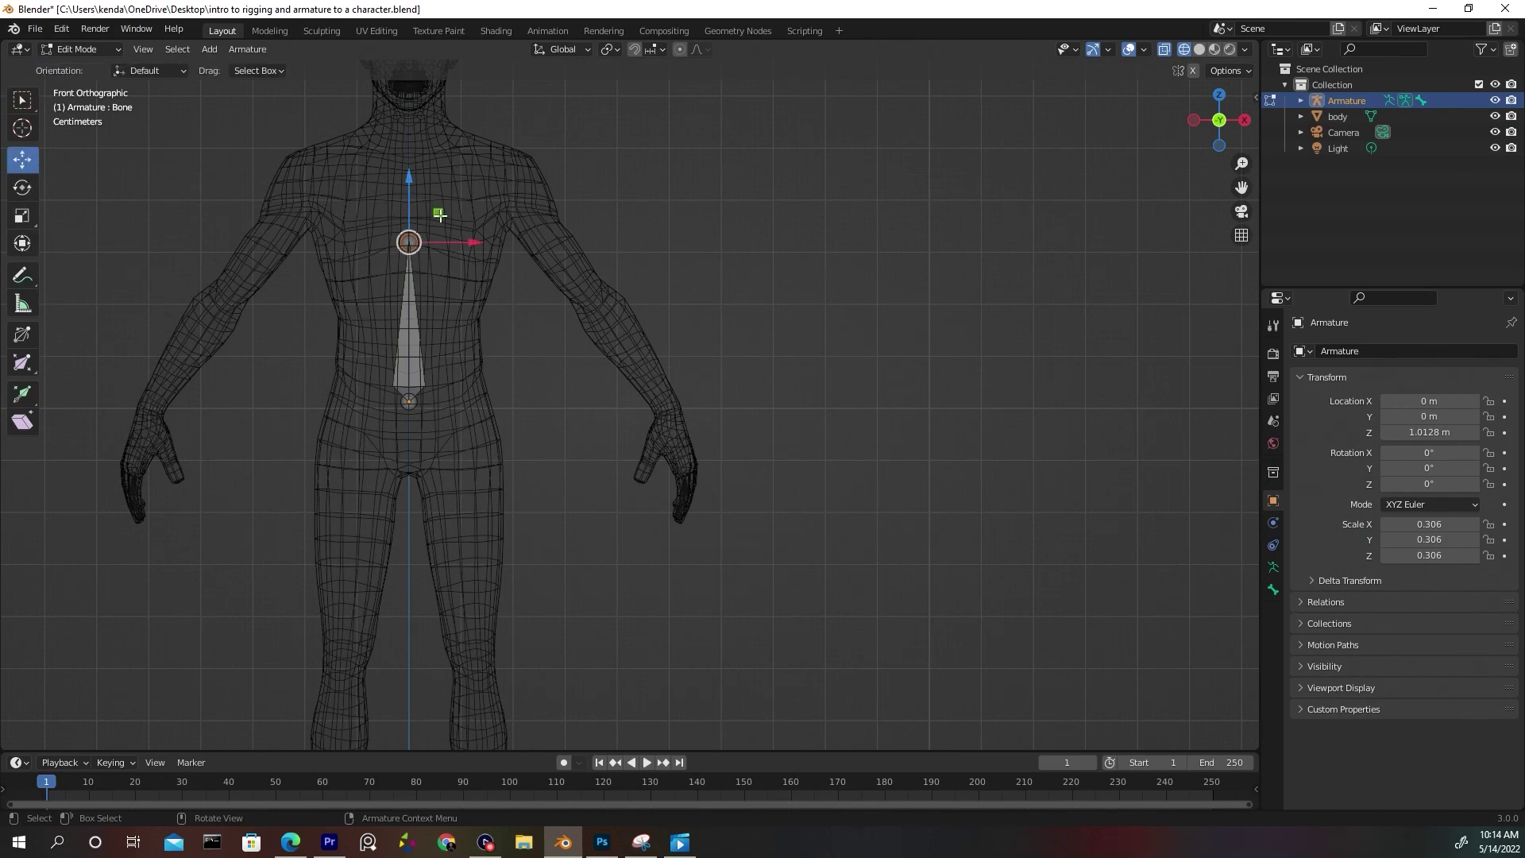
drag(439, 215, 478, 240)
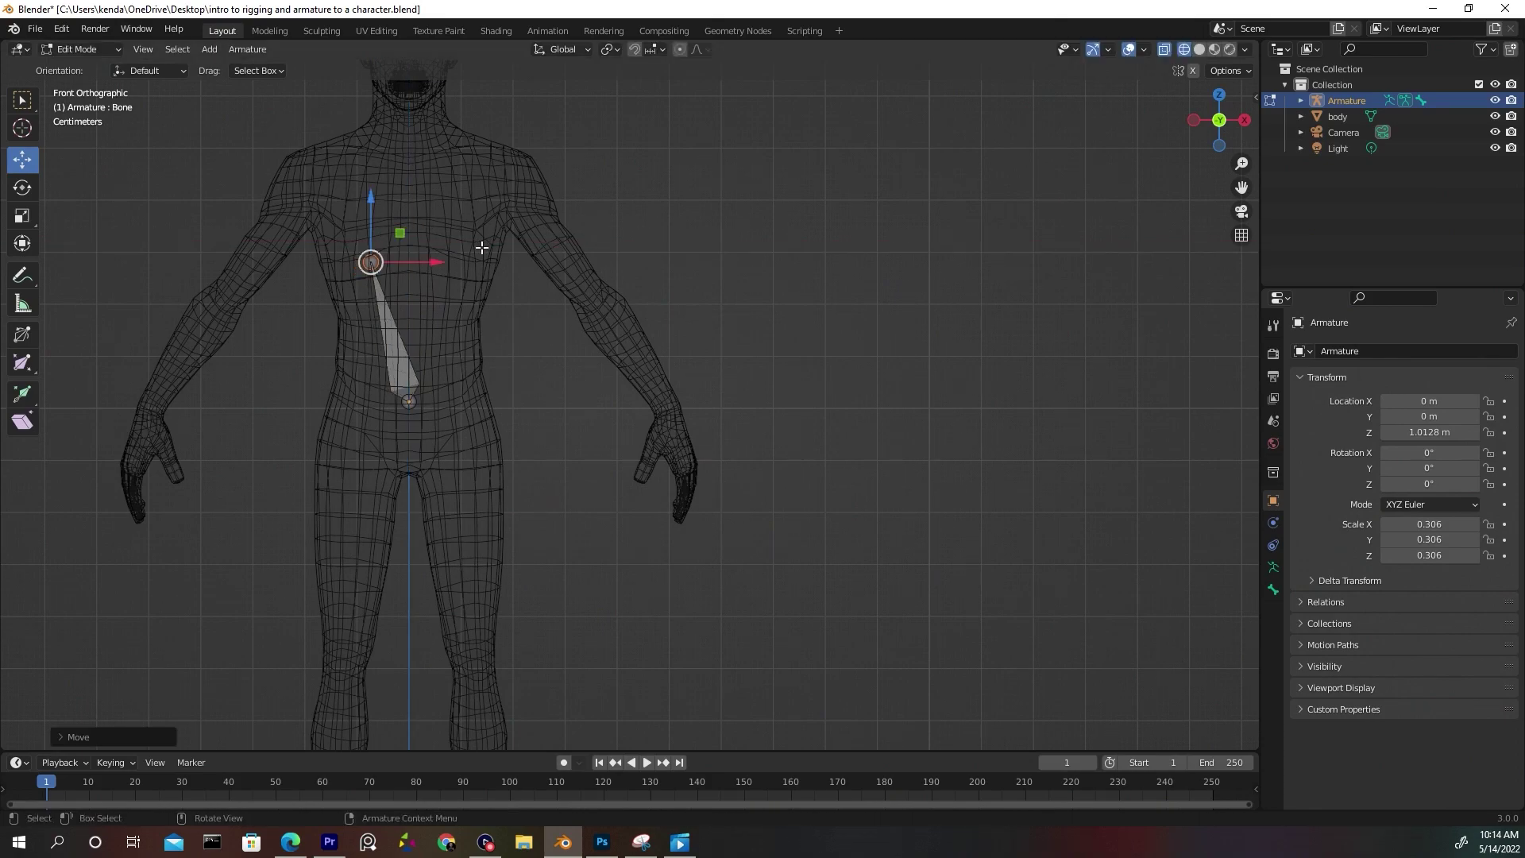
key(ctrl+z)
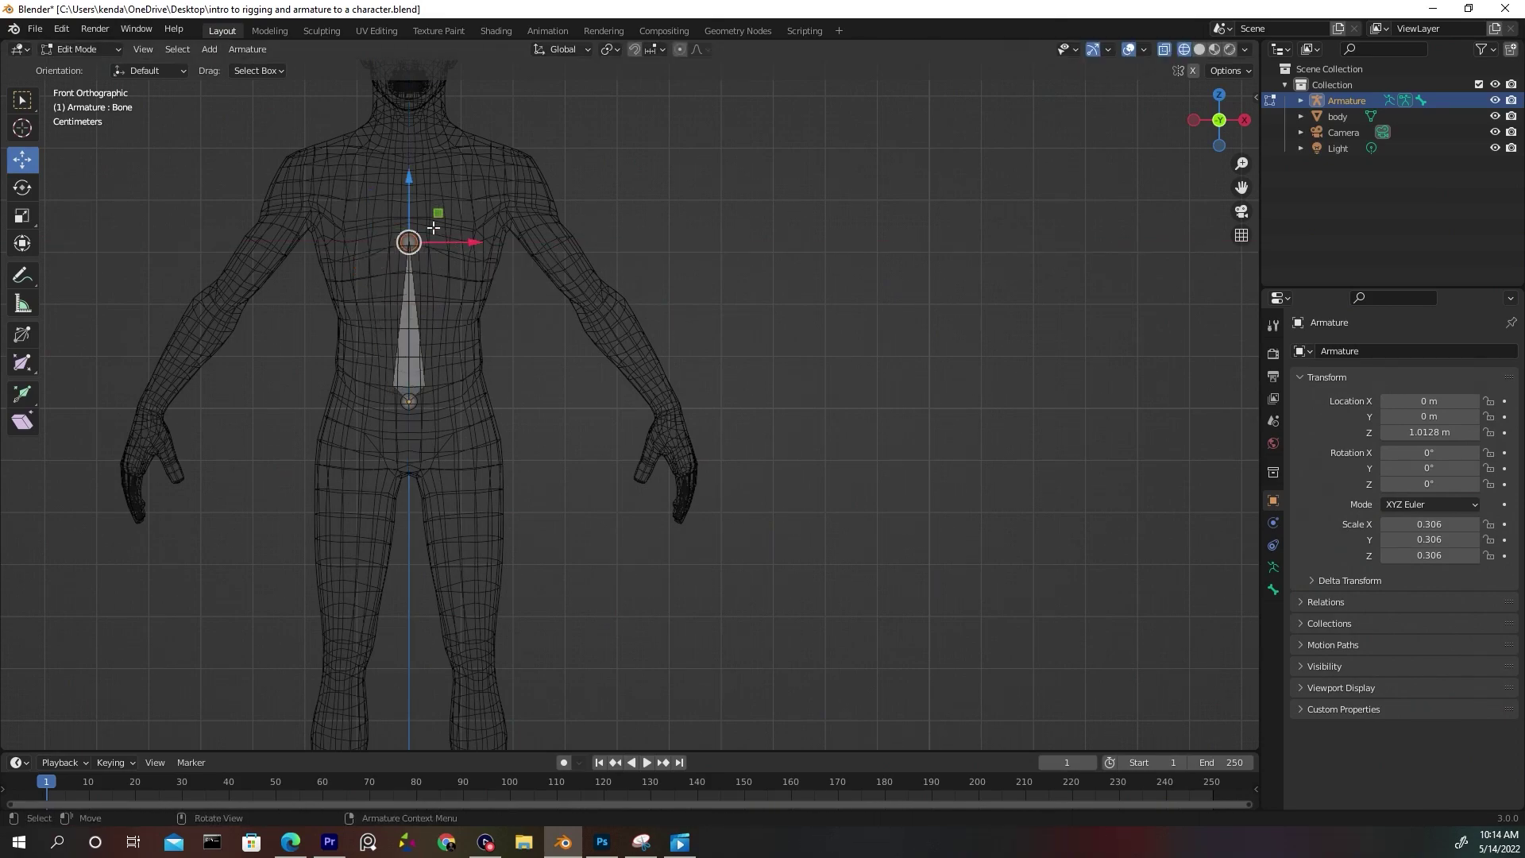
drag(406, 185, 409, 251)
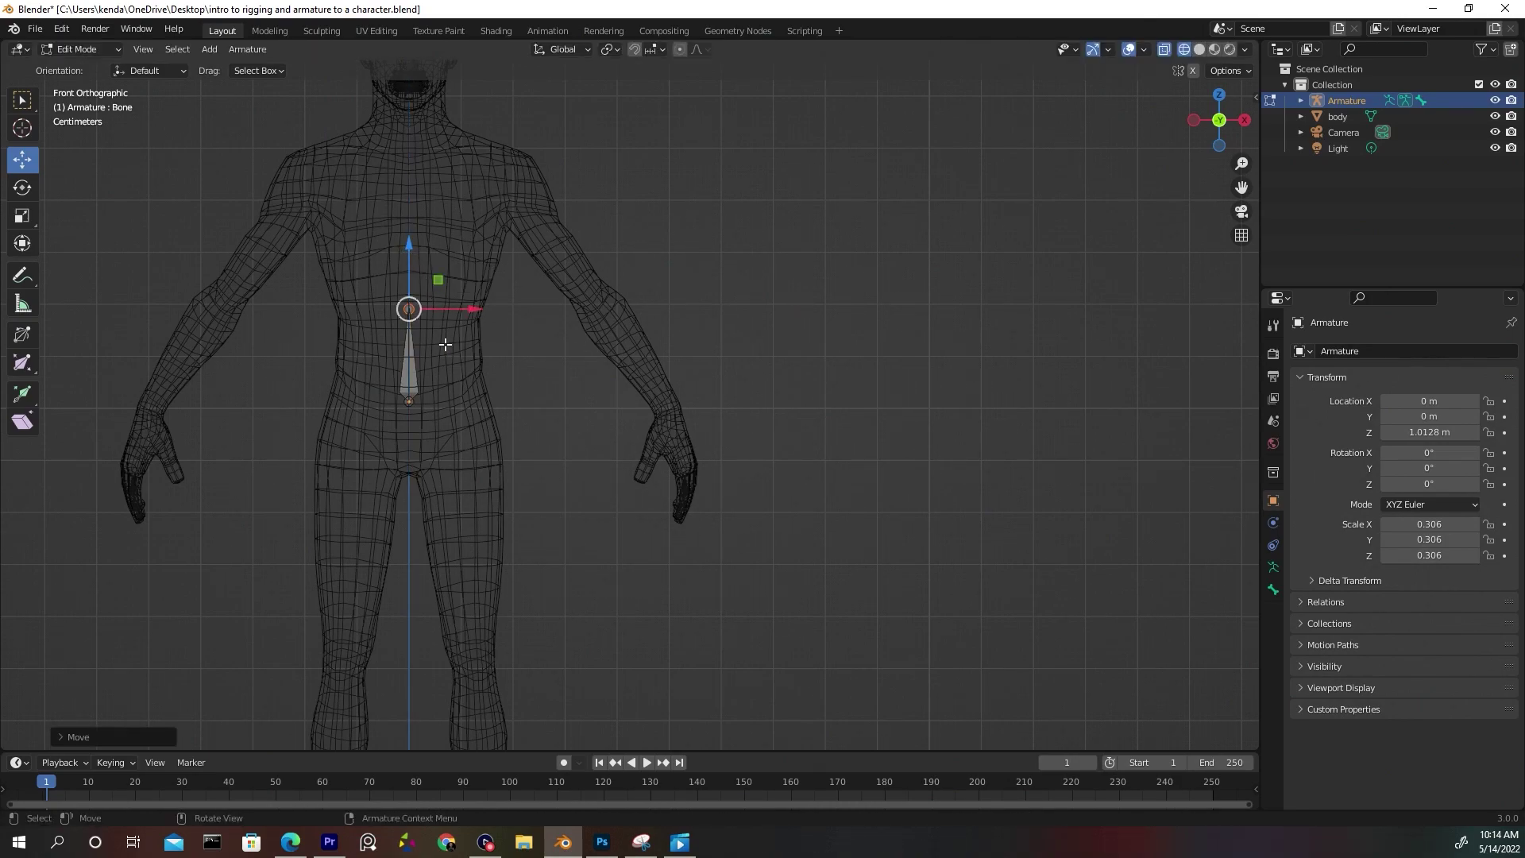
Extrude a second spine bone straight up along Z from the first bone's tip to the upper chest.
key(e)
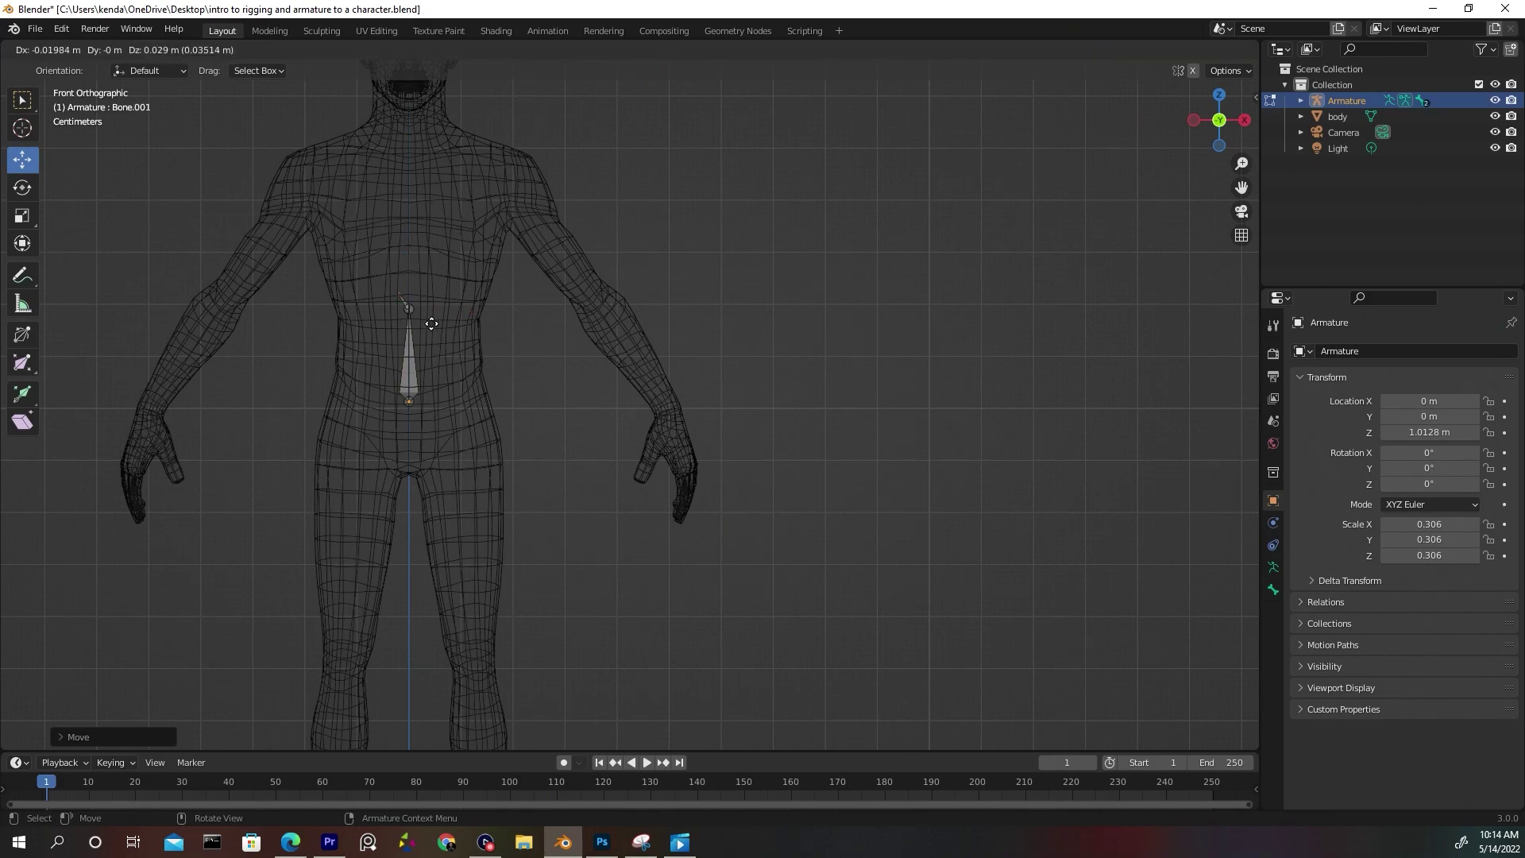
key(z)
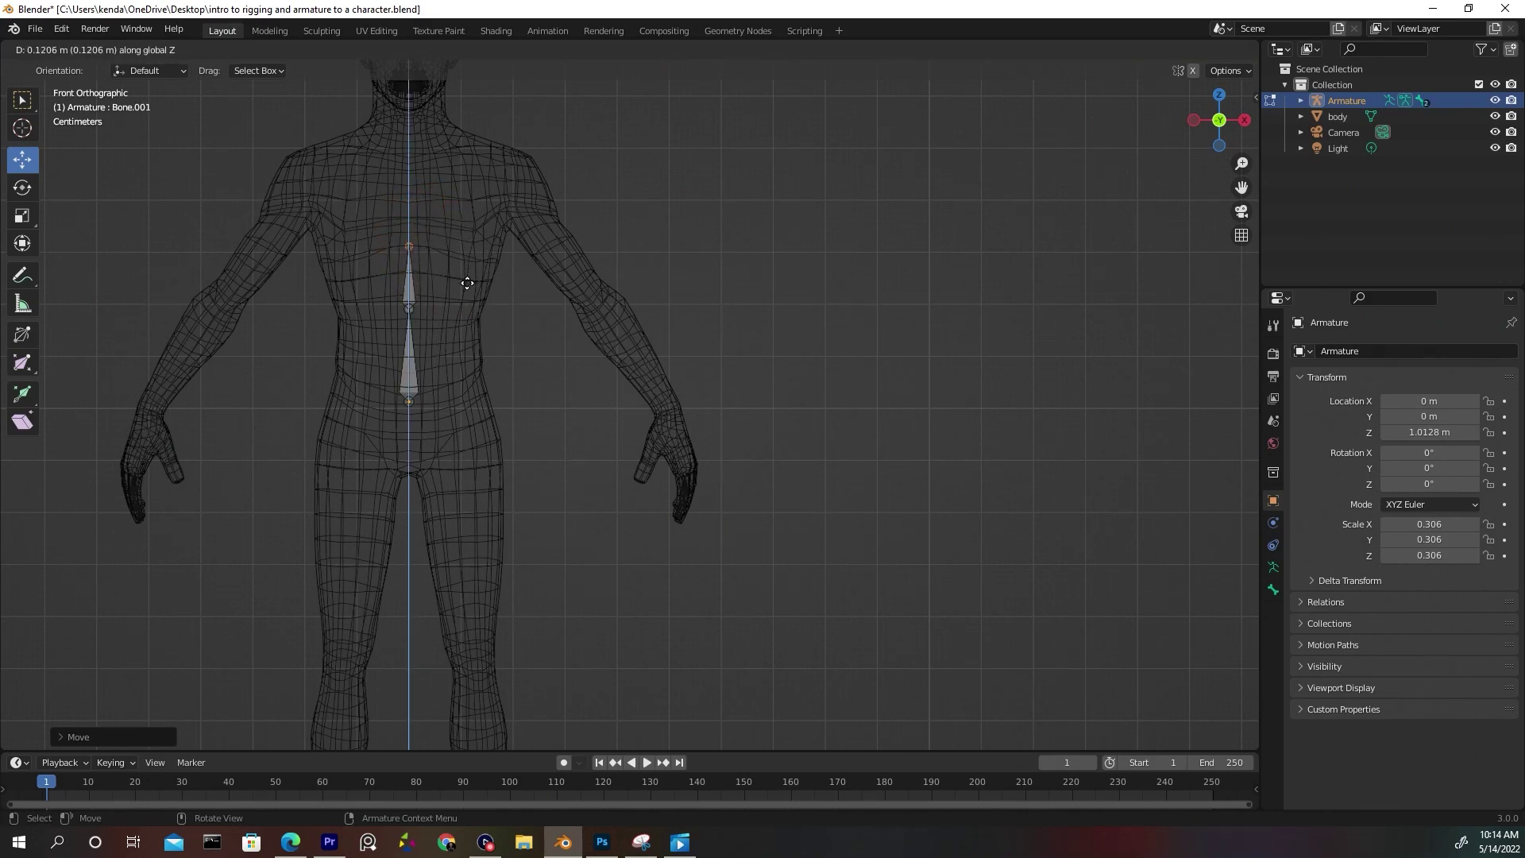
click(469, 240)
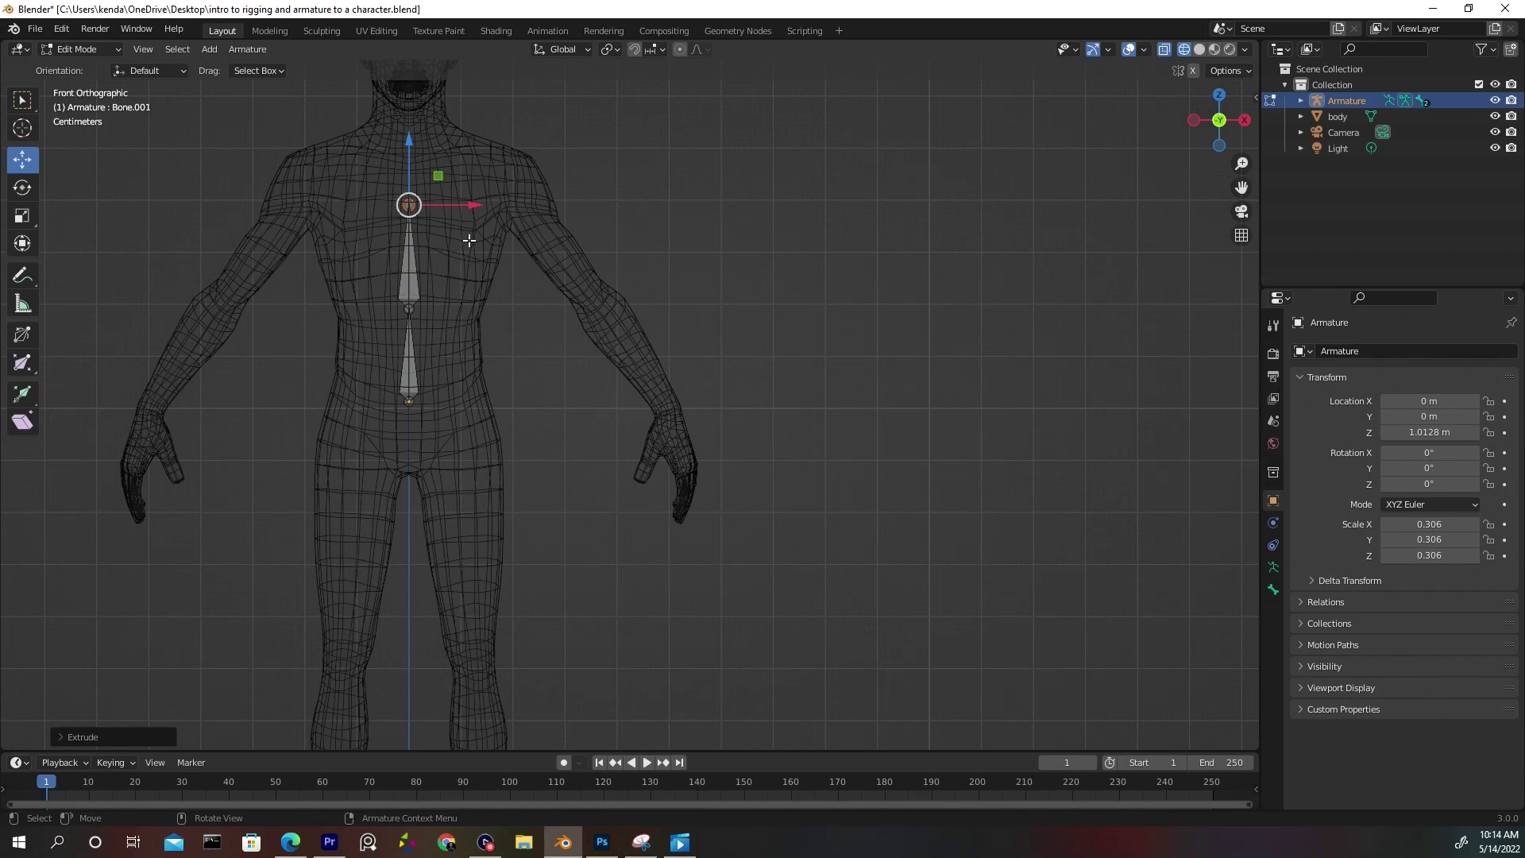
Extrude a neck bone about 0.16 m up along Z from the chest tip, and a head bone above it.
shift+middle_drag(582, 135, 719, 318)
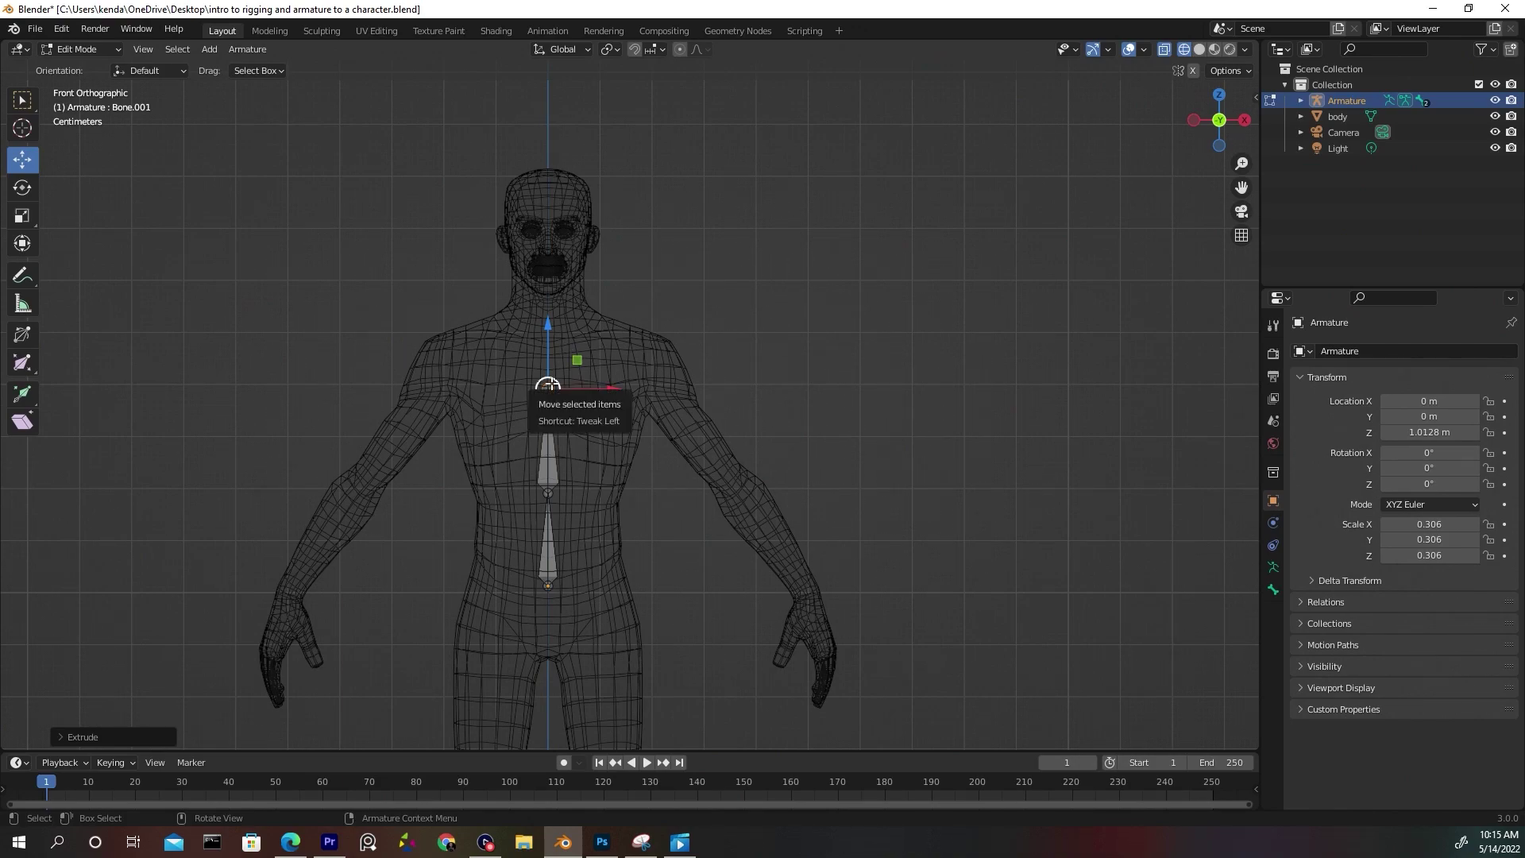
key(e)
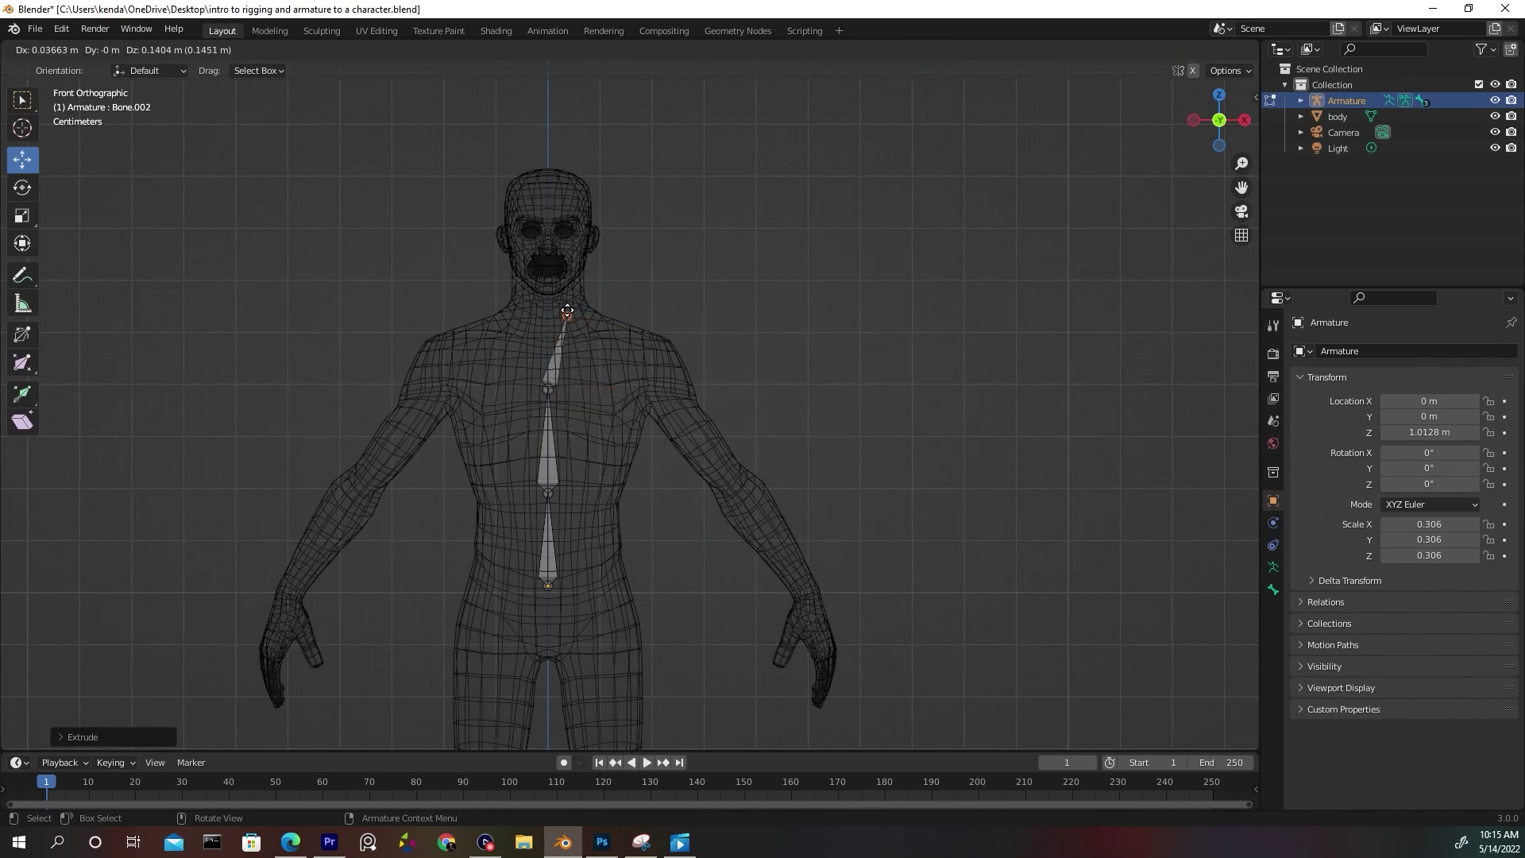
key(z)
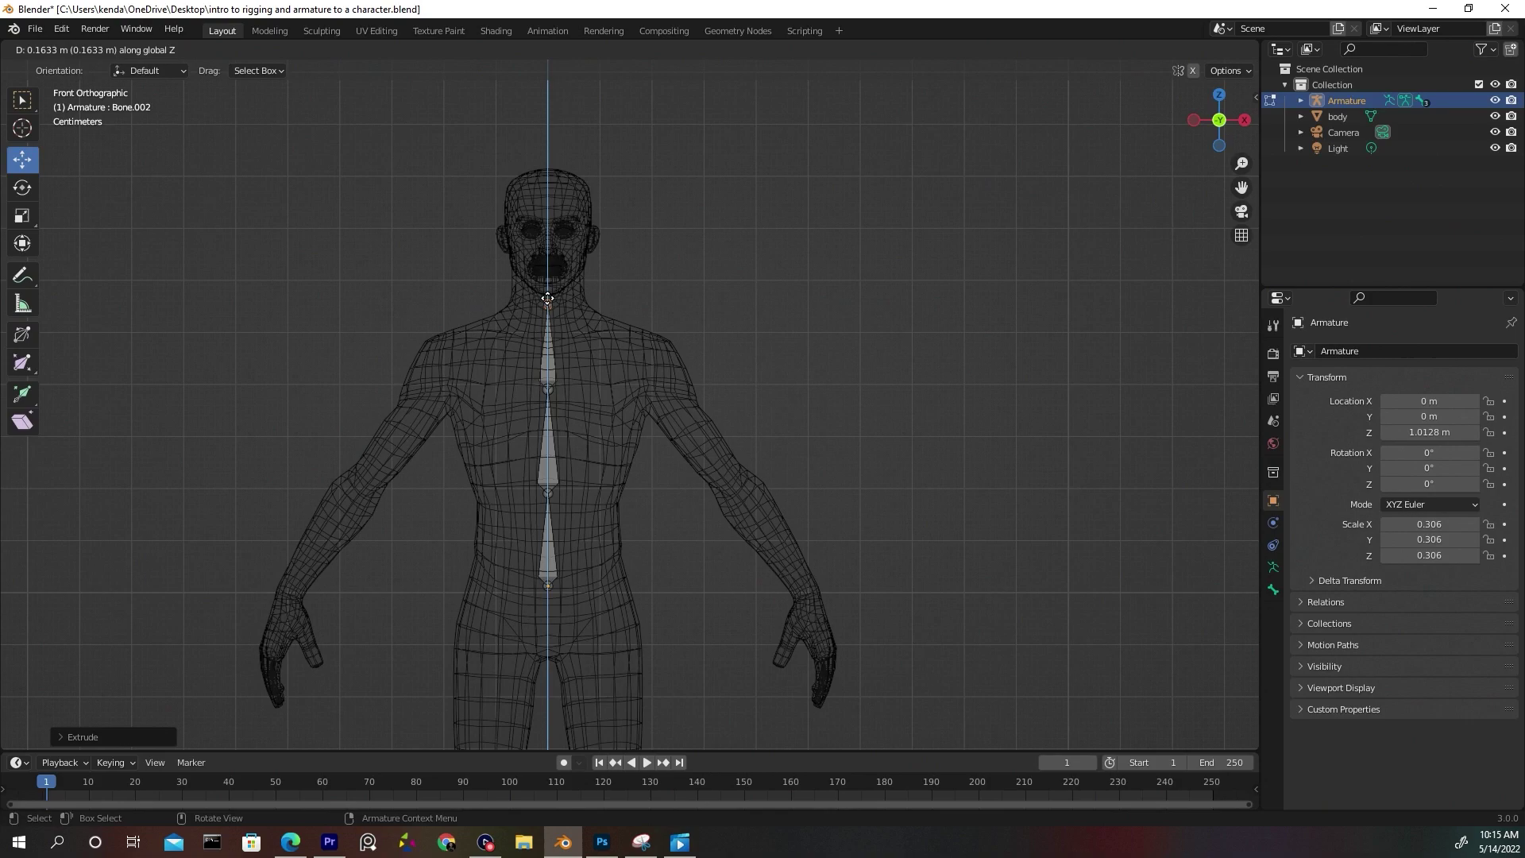
click(547, 298)
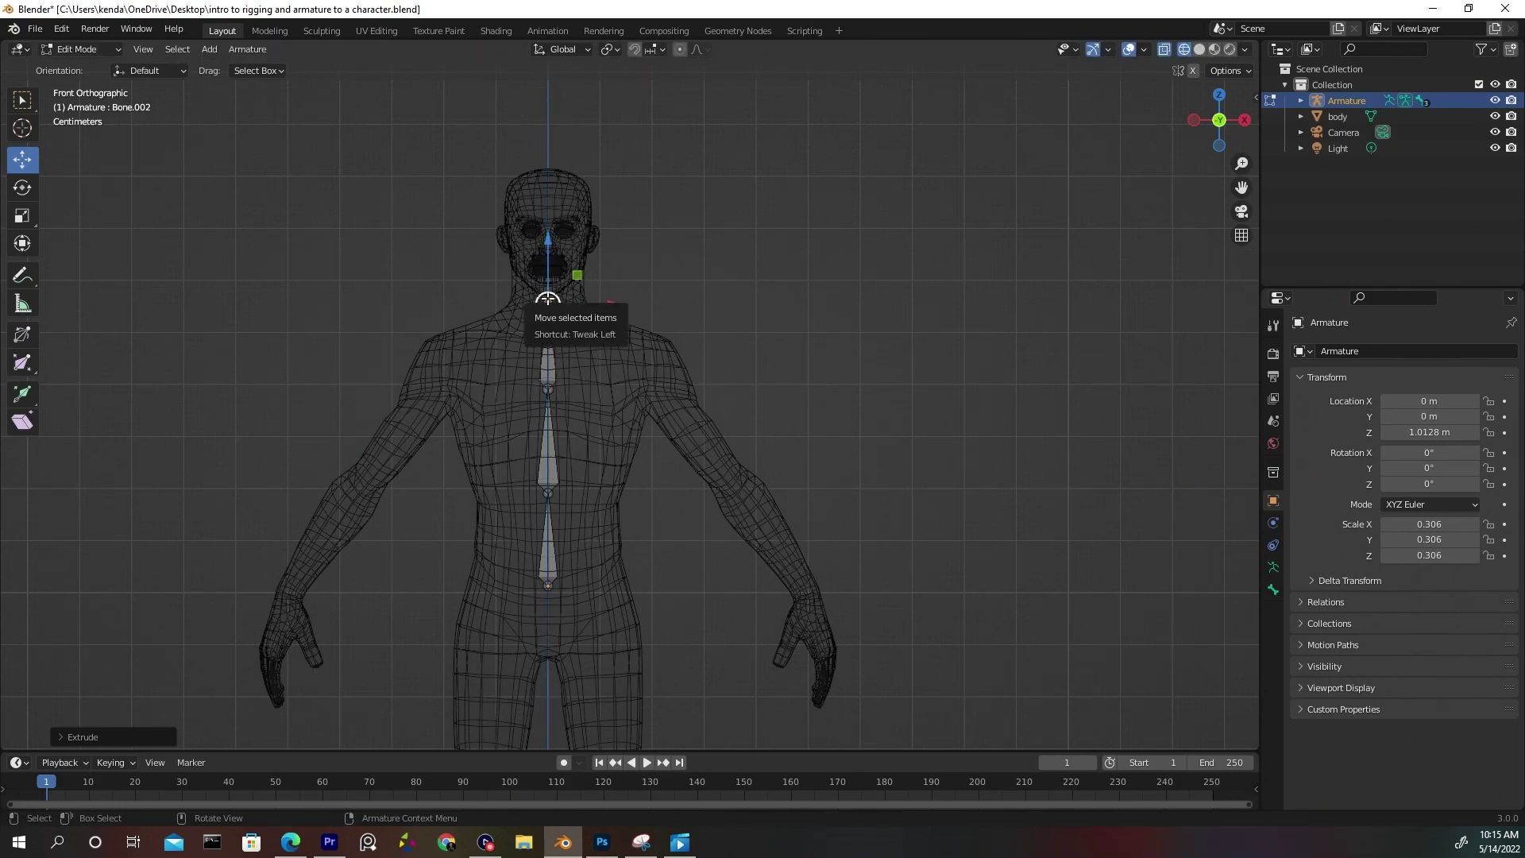
key(e)
key(z)
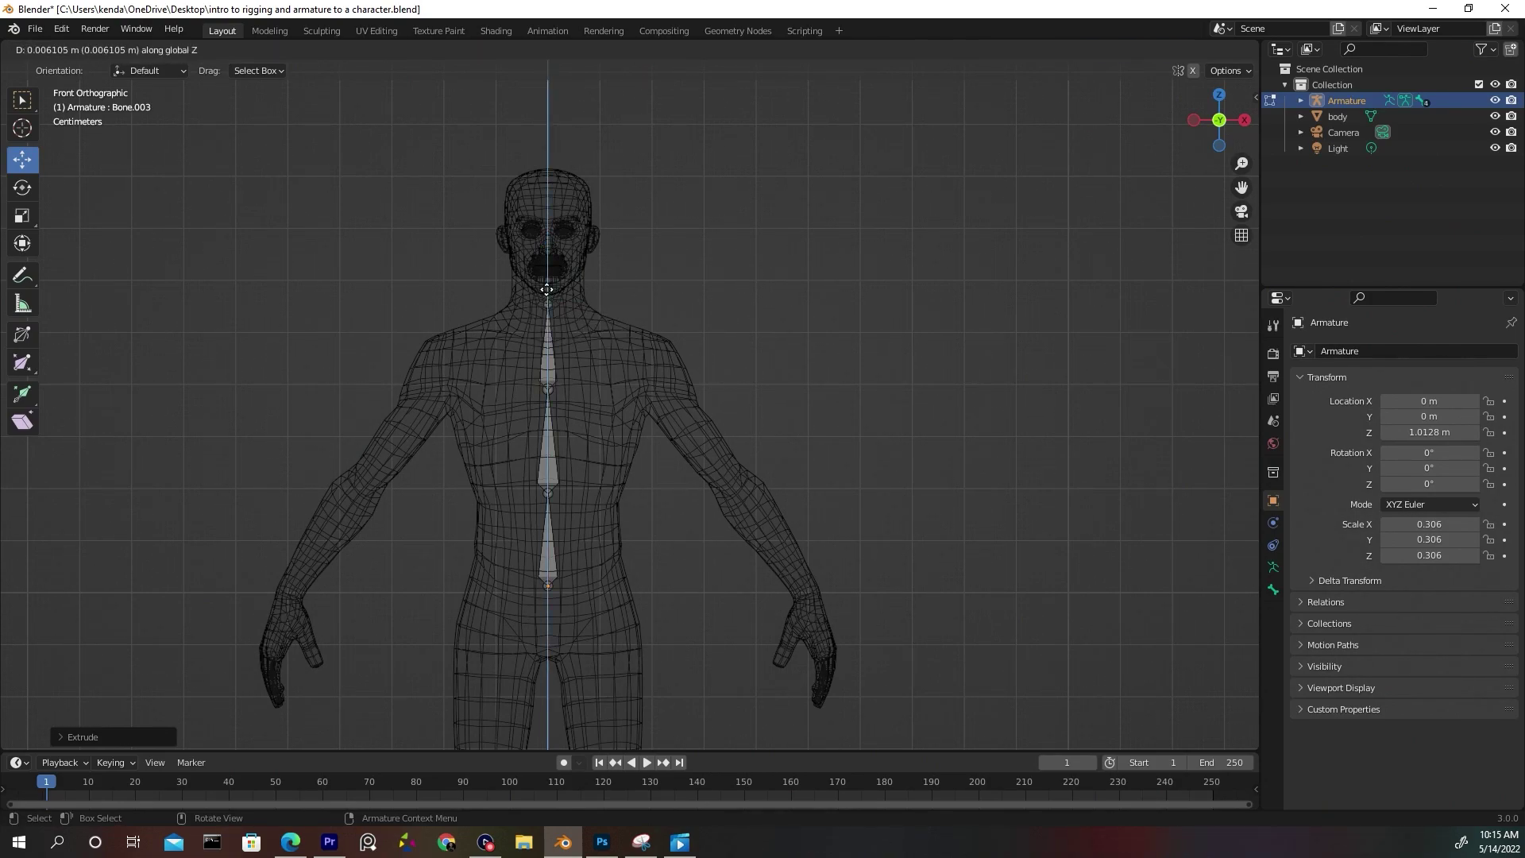
click(548, 218)
Extrude a hip bone from the base of the lowest spine bone out to the character's left hip joint.
shift+middle_drag(736, 688, 577, 399)
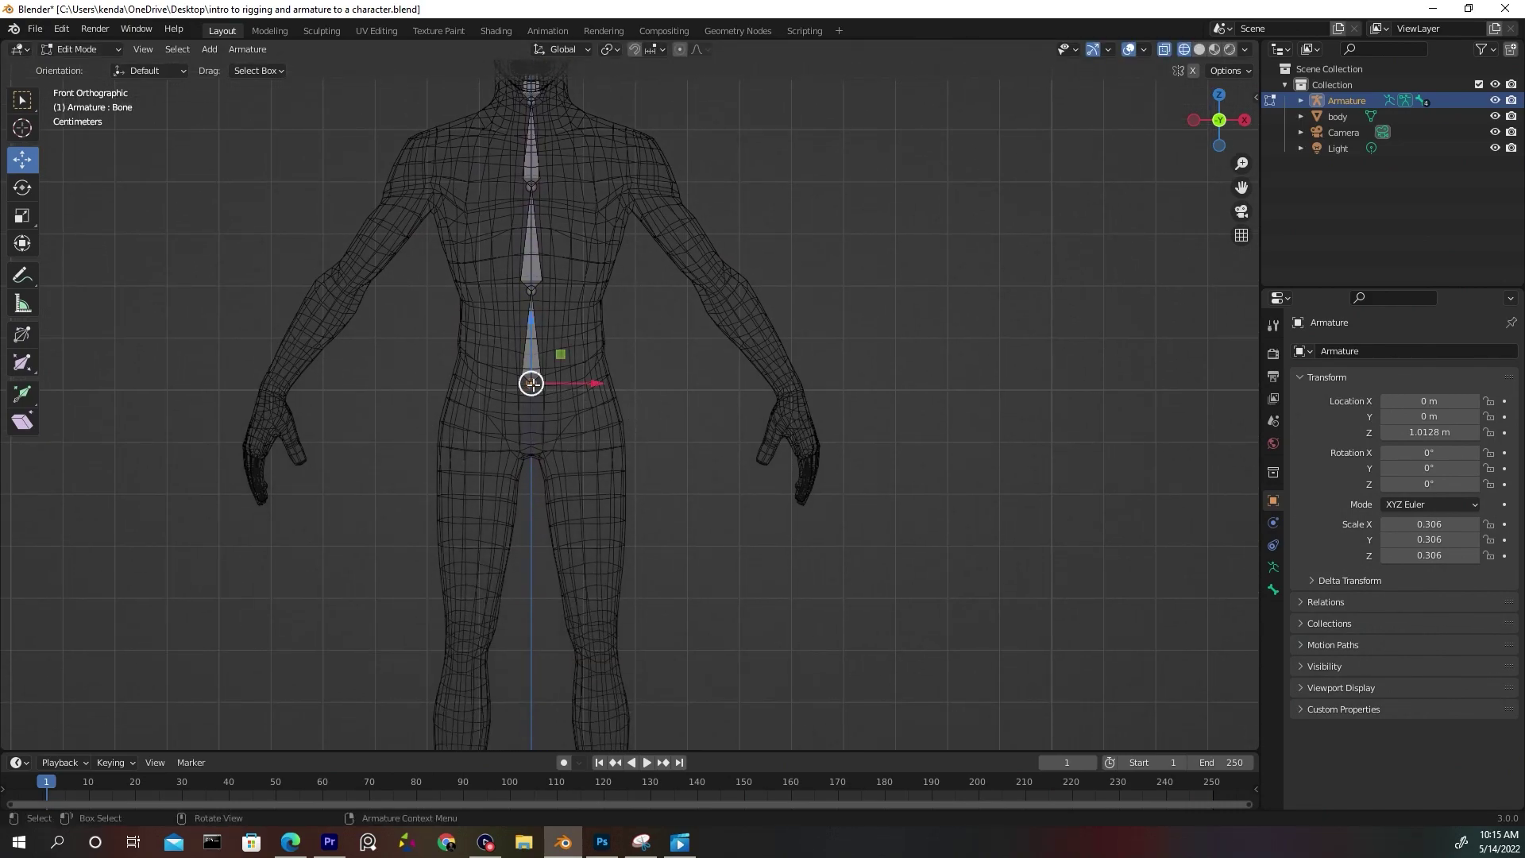
click(530, 383)
key(e)
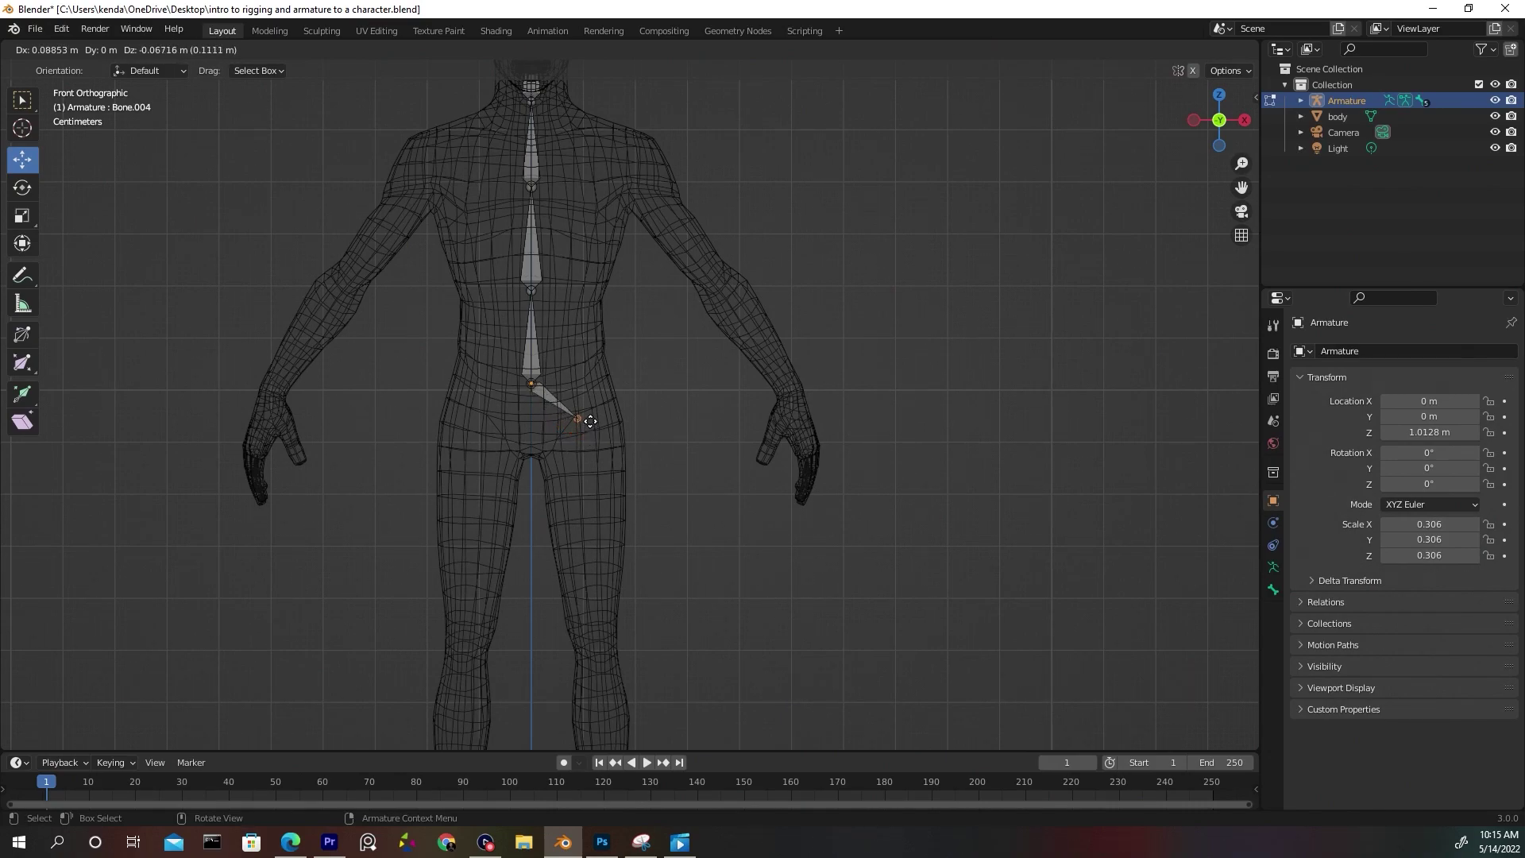
click(595, 428)
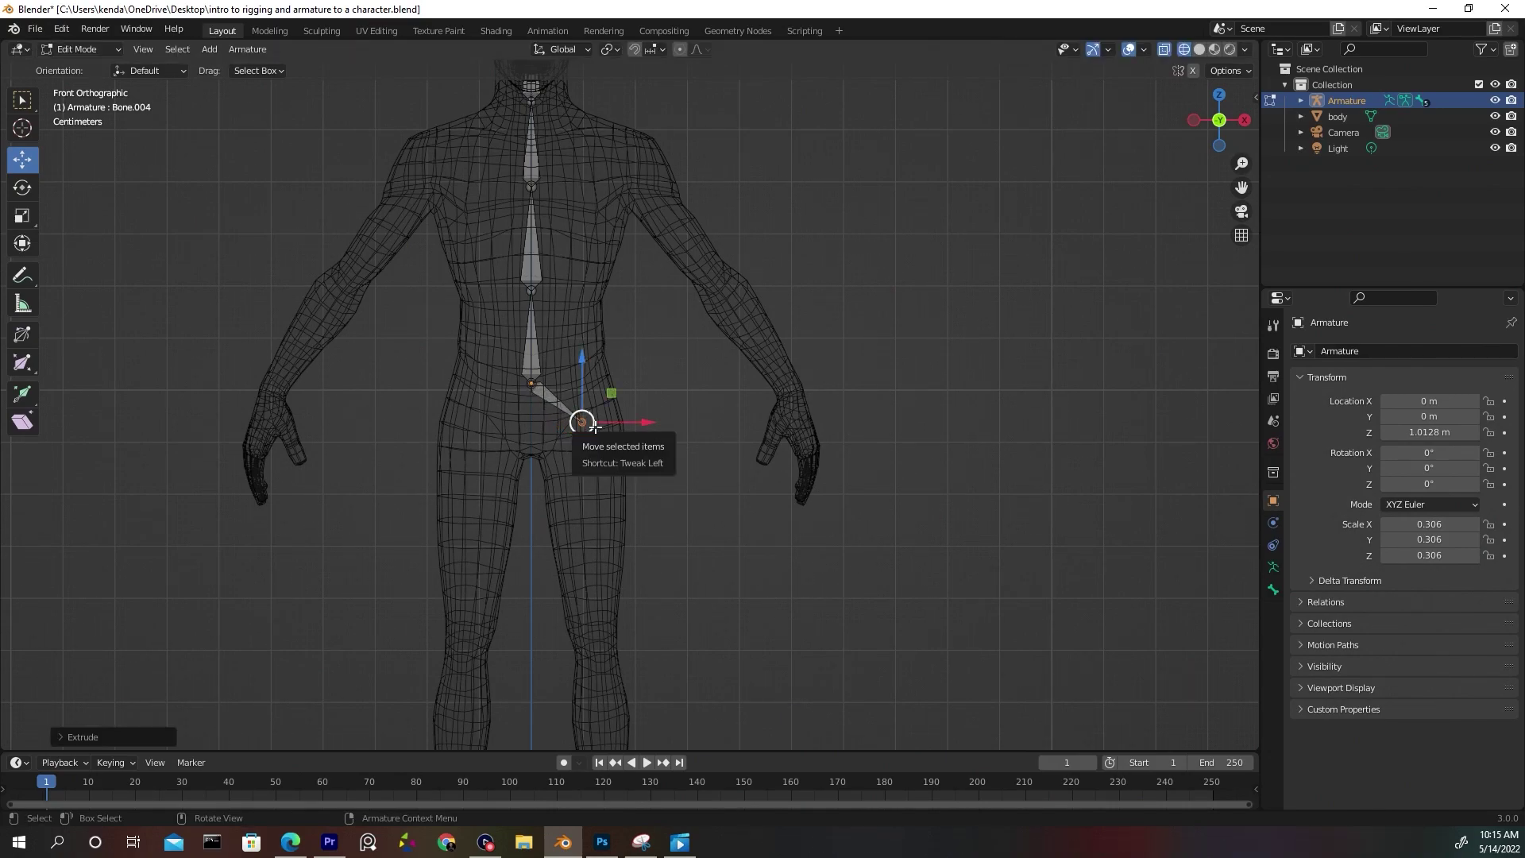
Extrude a thigh bone from the left hip to the knee, and a shin bone about 0.40 m long to the ankle.
key(e)
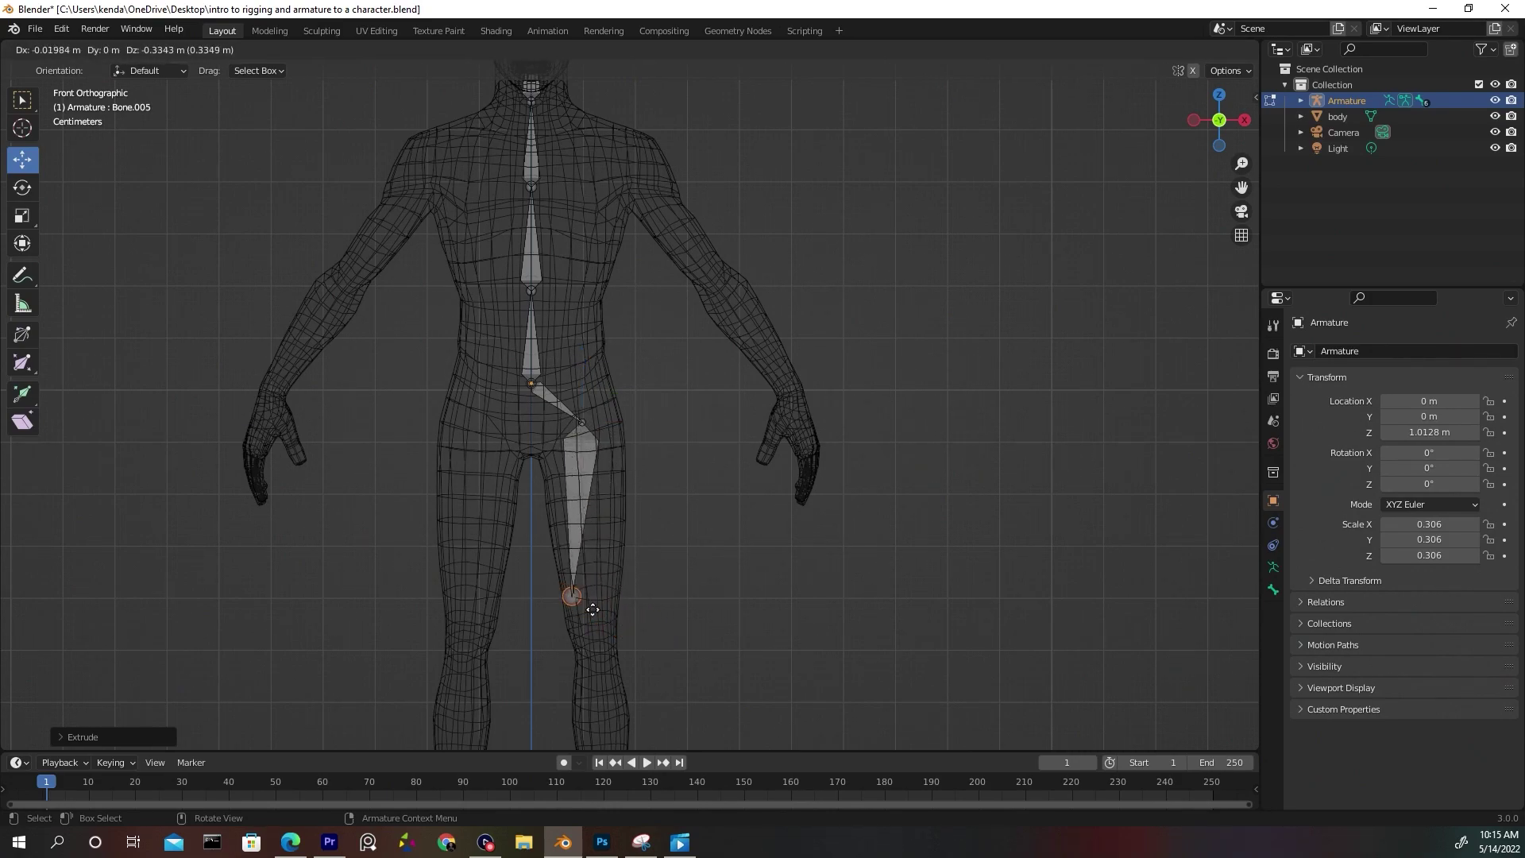
click(612, 655)
shift+middle_drag(613, 656, 608, 364)
key(e)
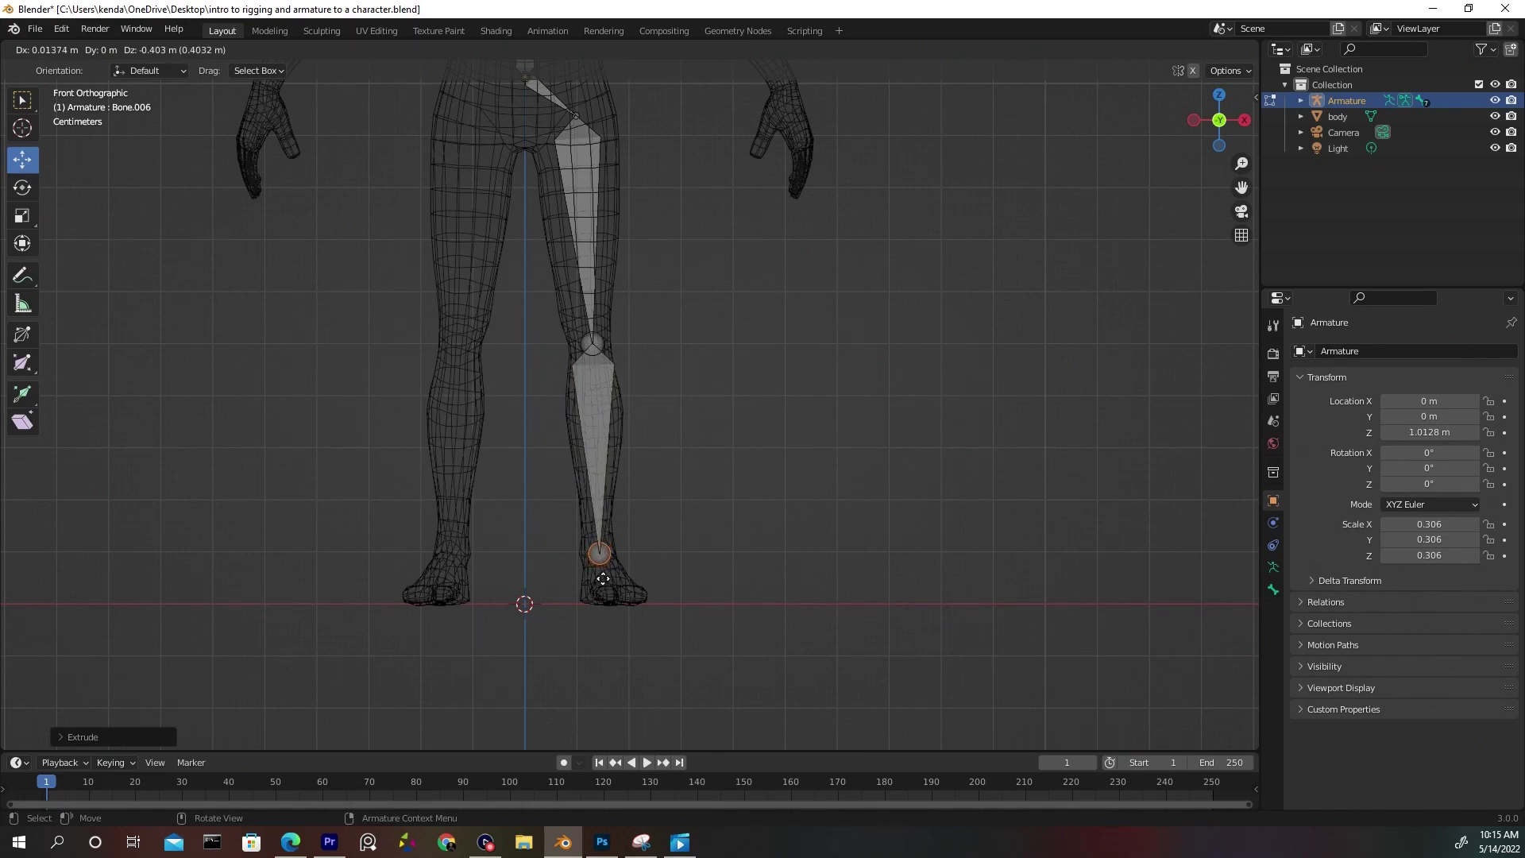
click(601, 578)
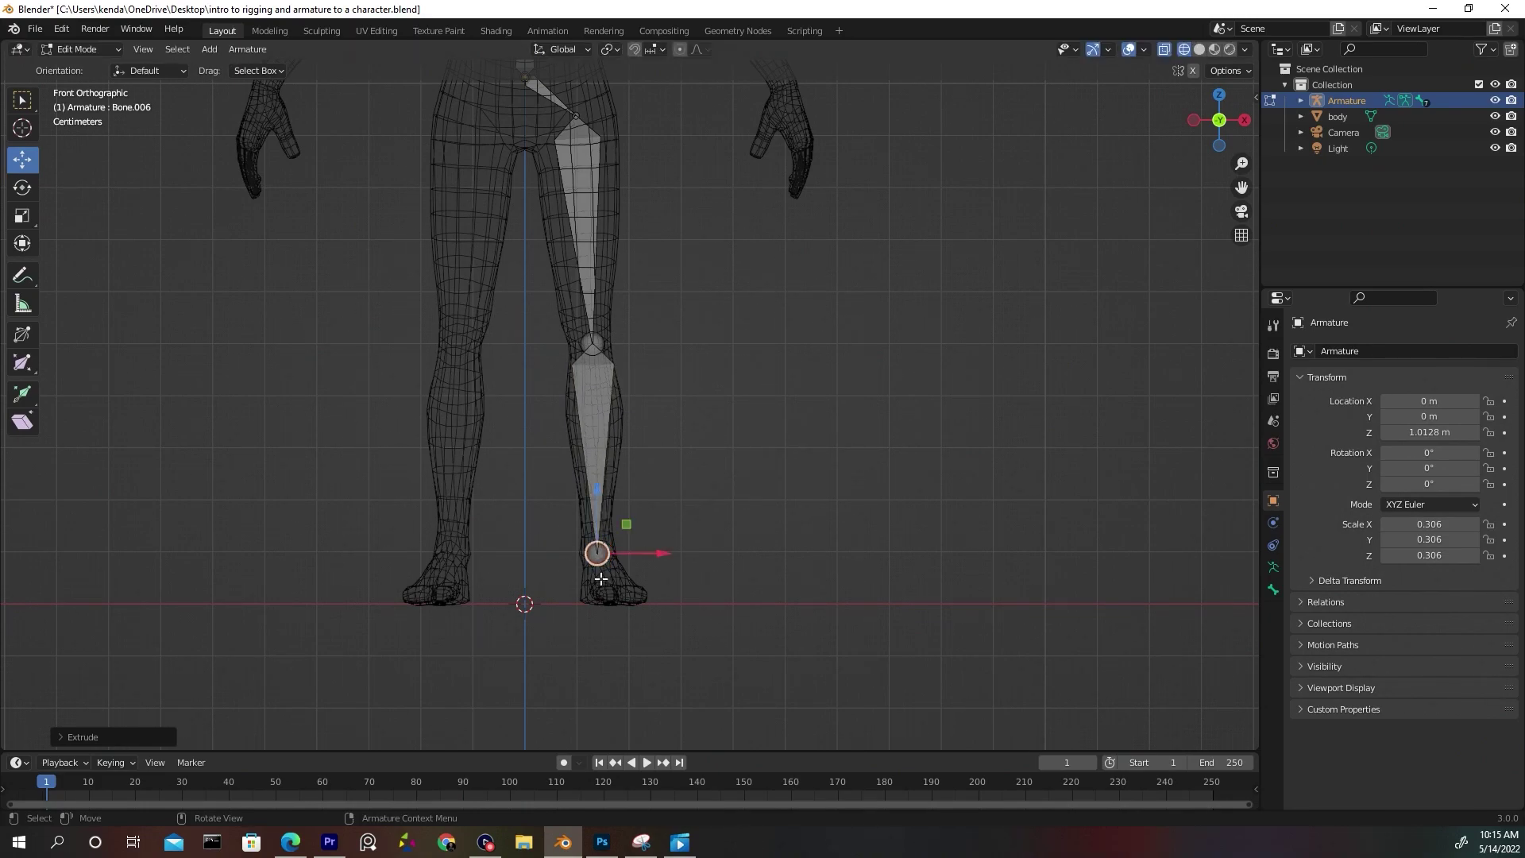
Extrude a short bone about 0.06 m long from the left ankle down into the foot.
key(e)
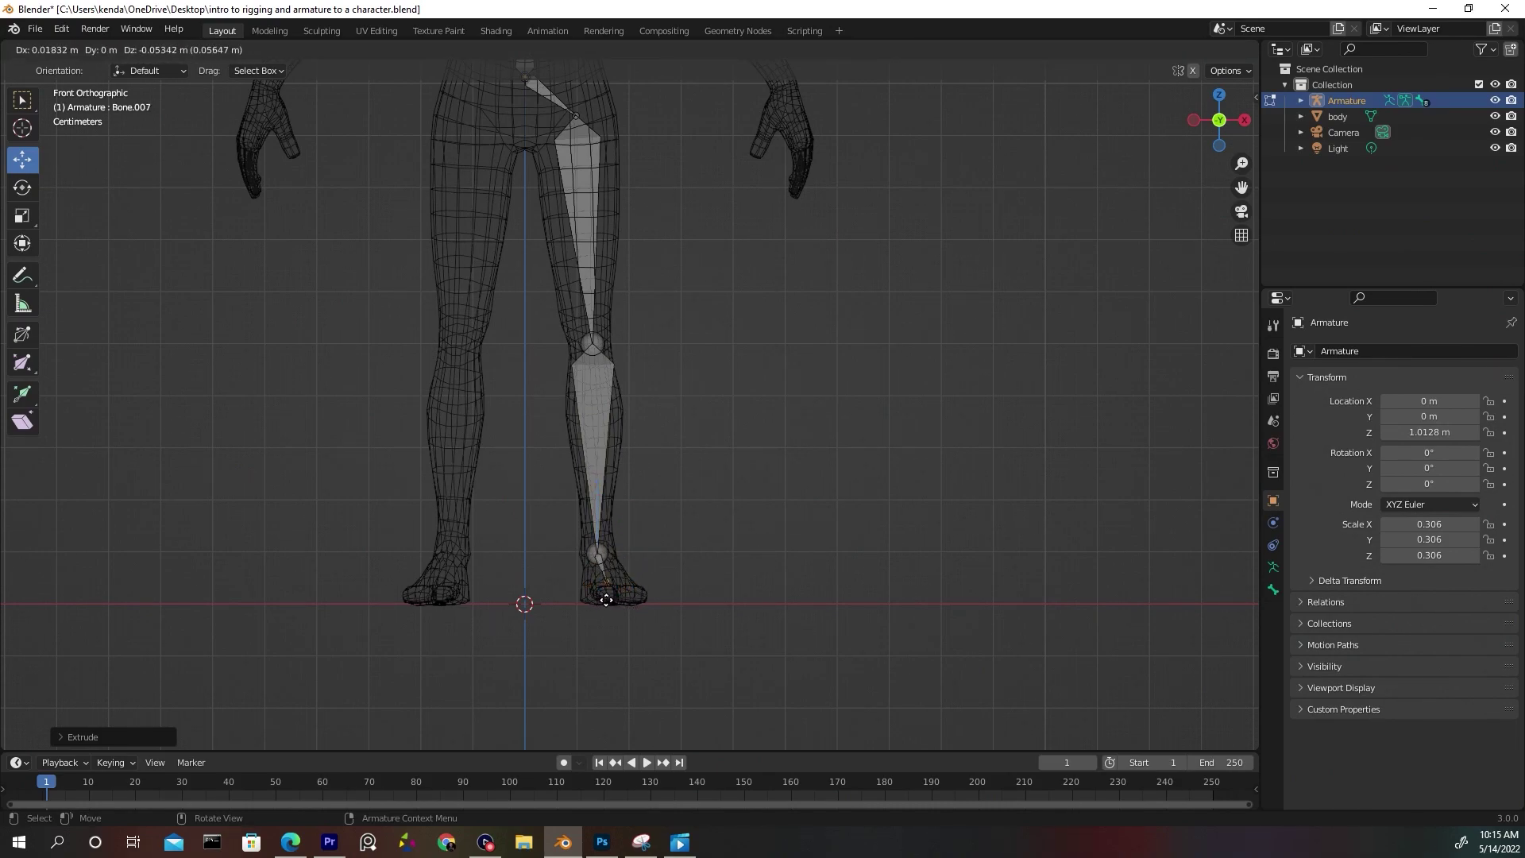
click(603, 604)
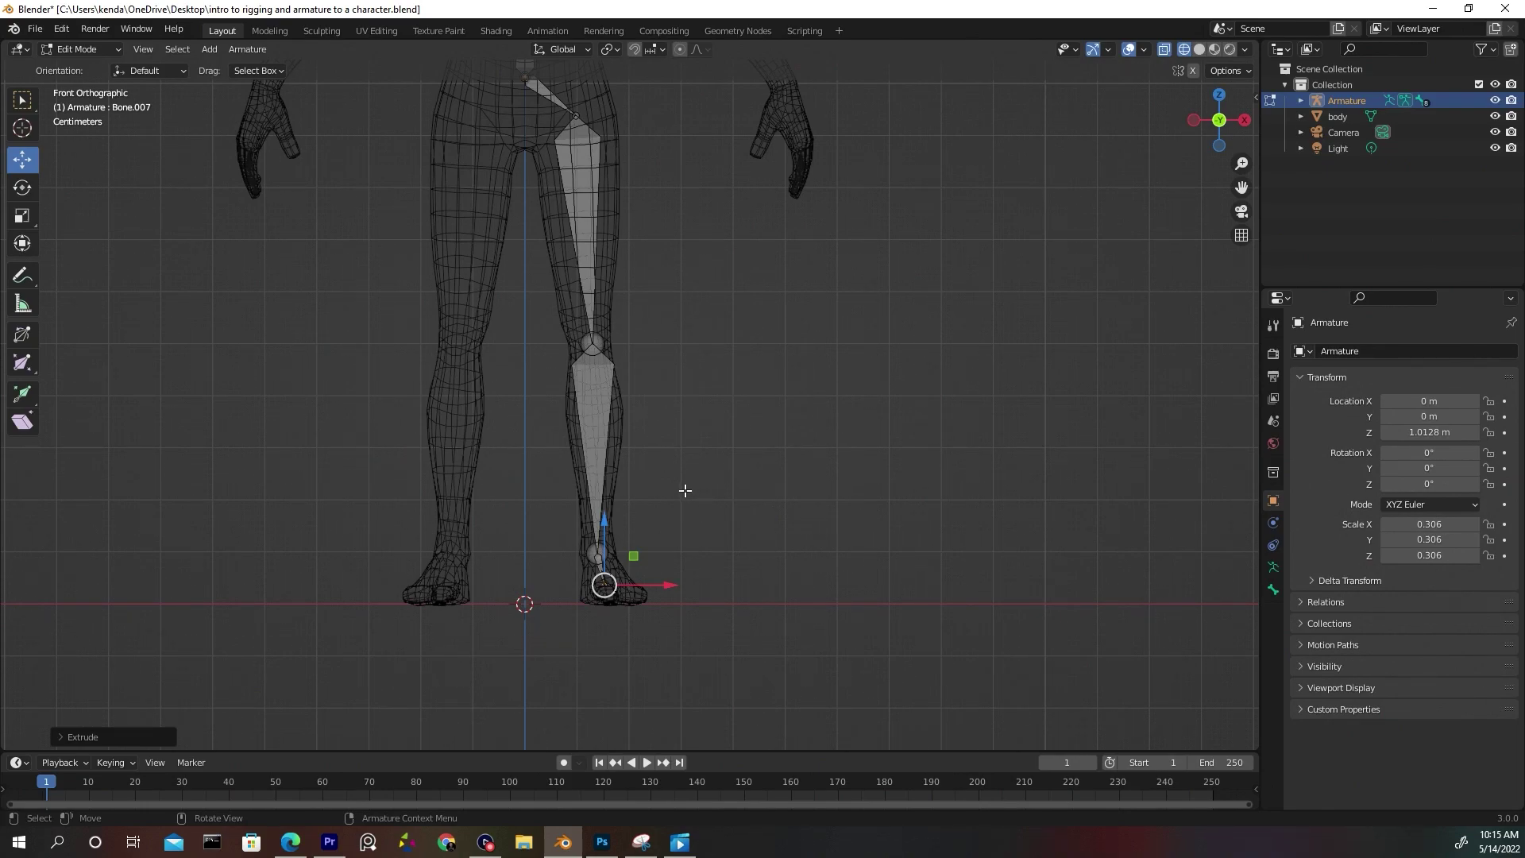
key(KP_3)
scroll(508, 398, down, 3)
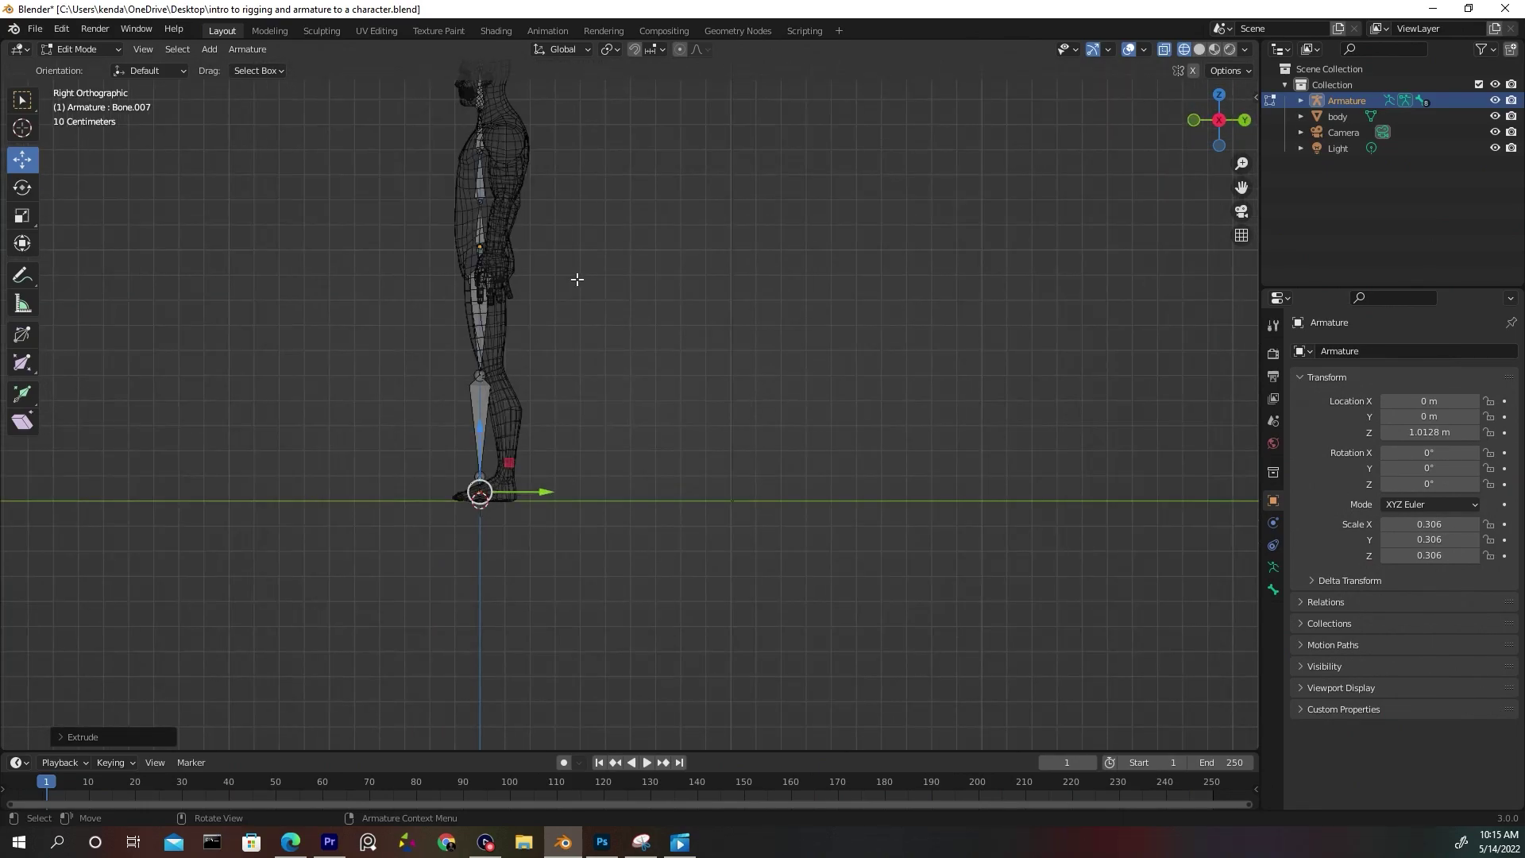
Shift the left knee and ankle joints back along Y into the leg mesh, and raise the foot bone's tip slightly.
shift+middle_drag(578, 280, 448, 445)
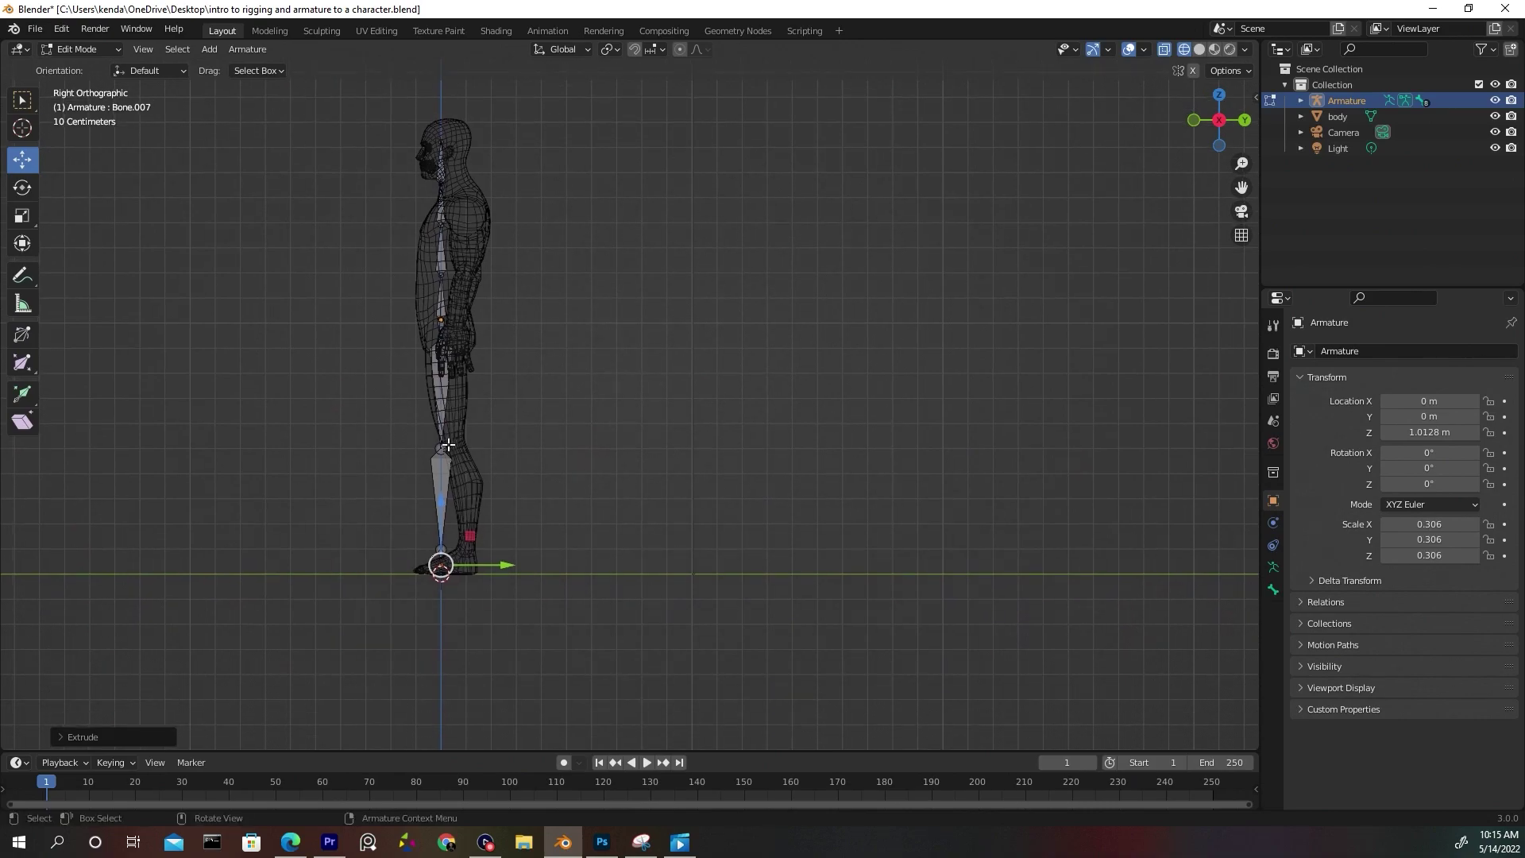
scroll(448, 445, up, 3)
click(303, 482)
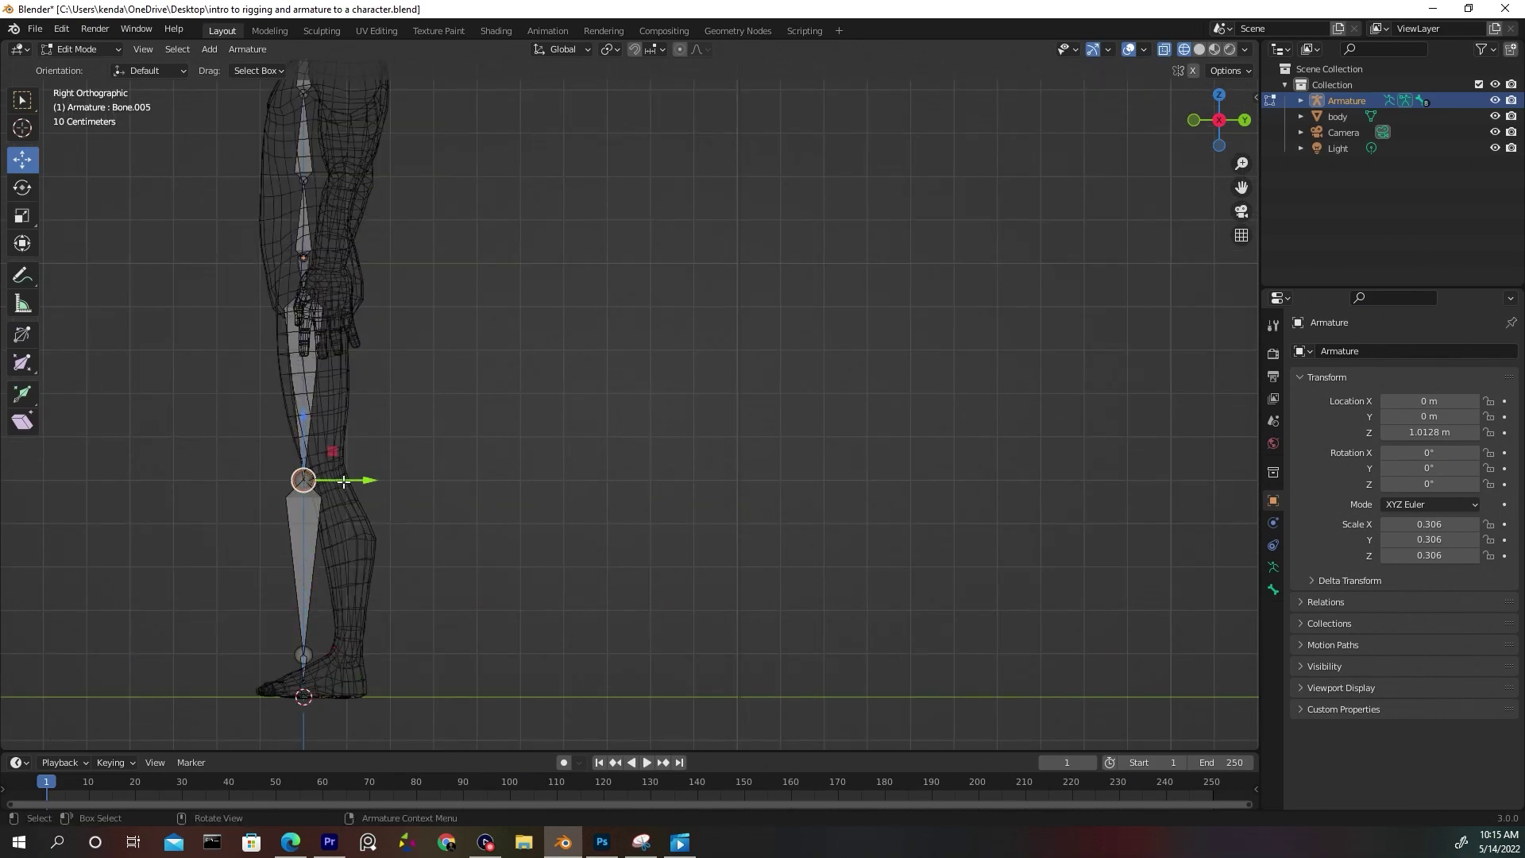
drag(343, 481, 369, 482)
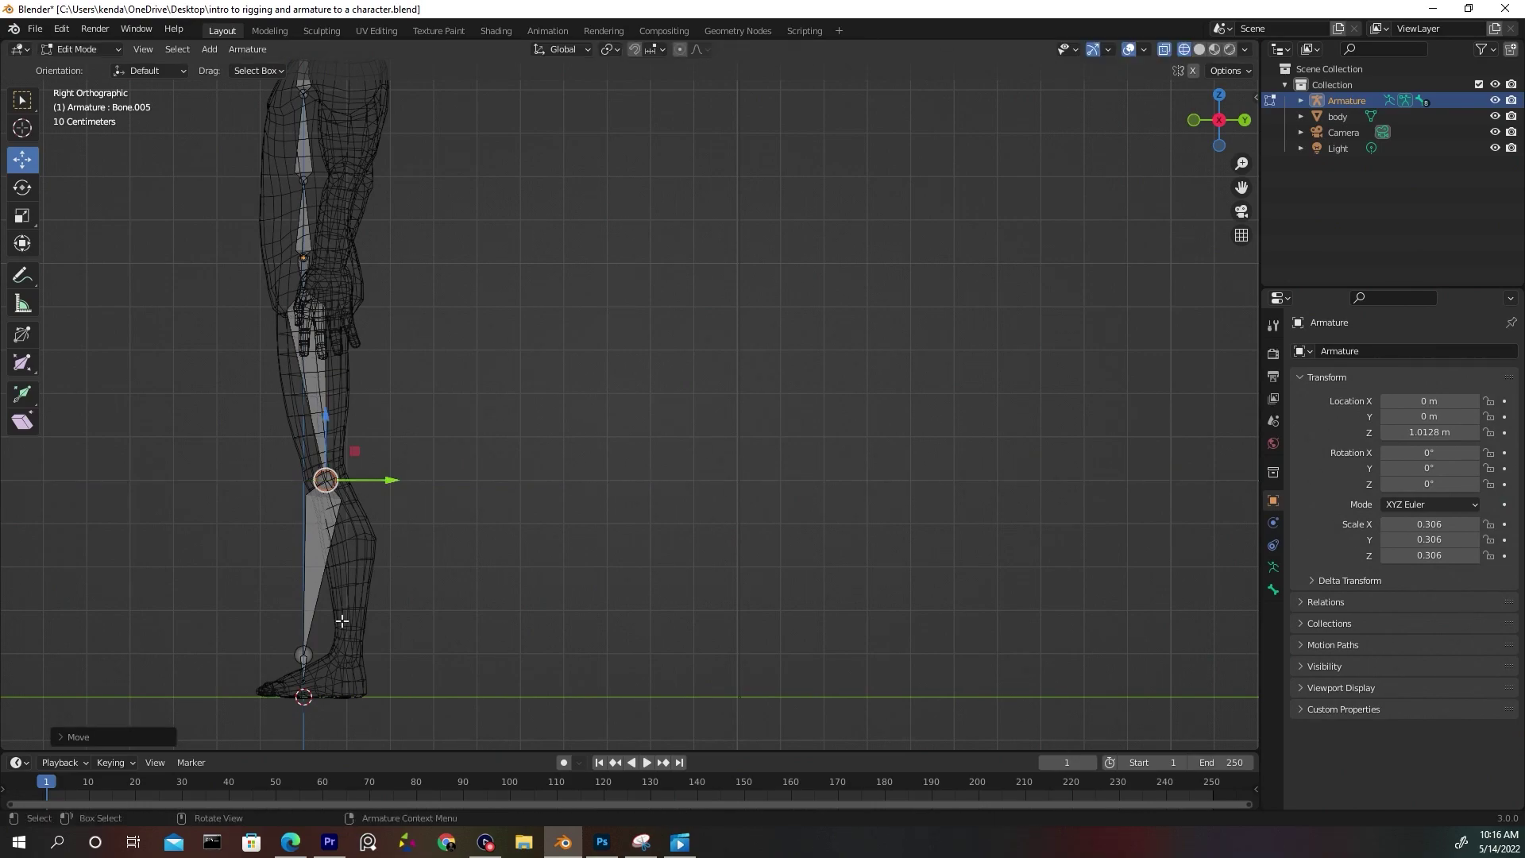
click(312, 654)
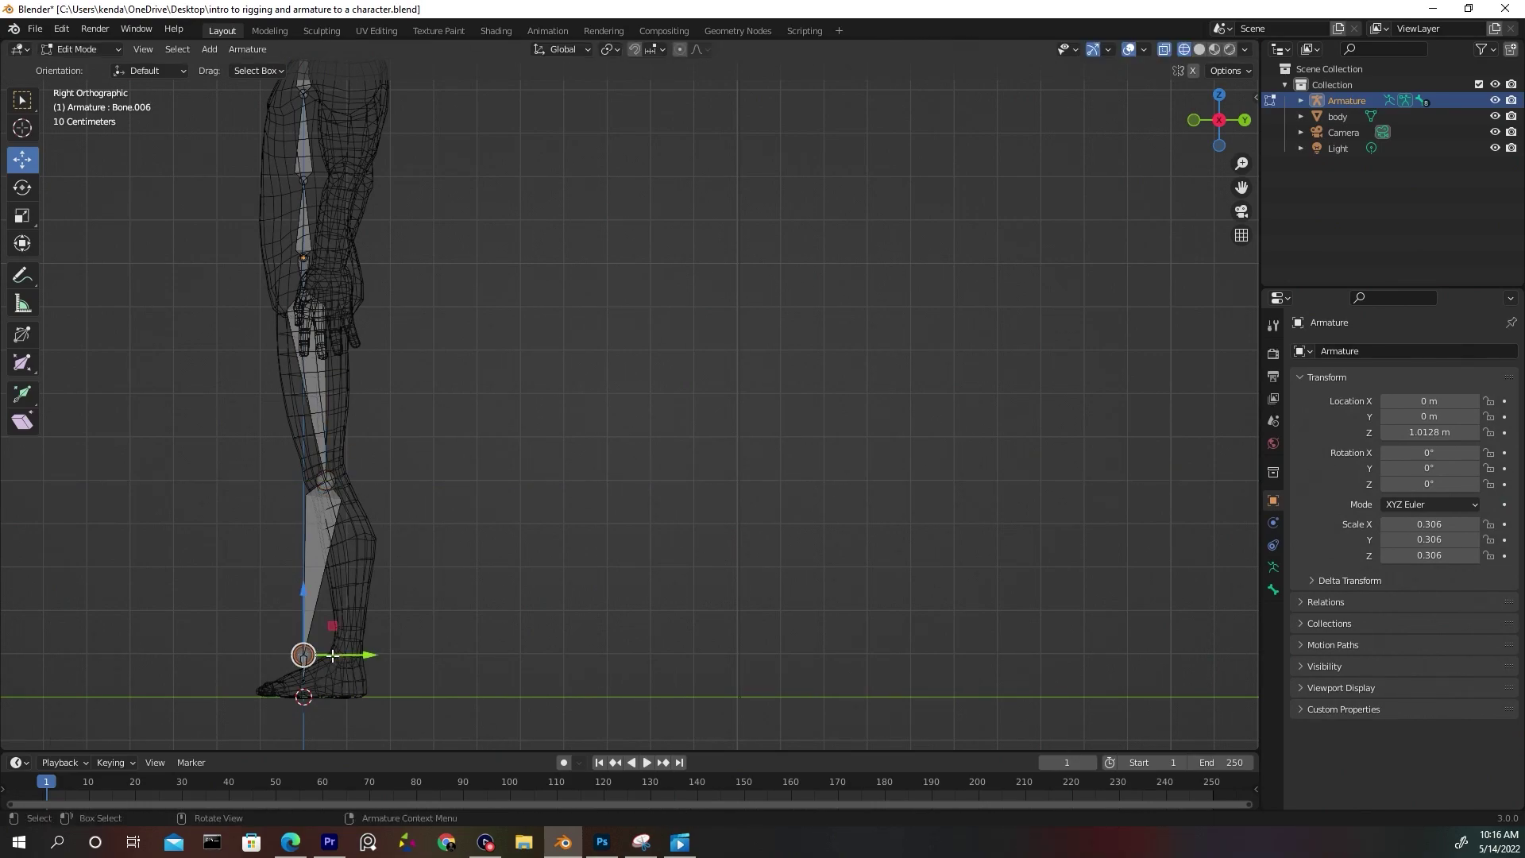
mouse_move(332, 656)
mouse_down()
mouse_move(385, 662)
mouse_move(334, 661)
mouse_up()
click(334, 669)
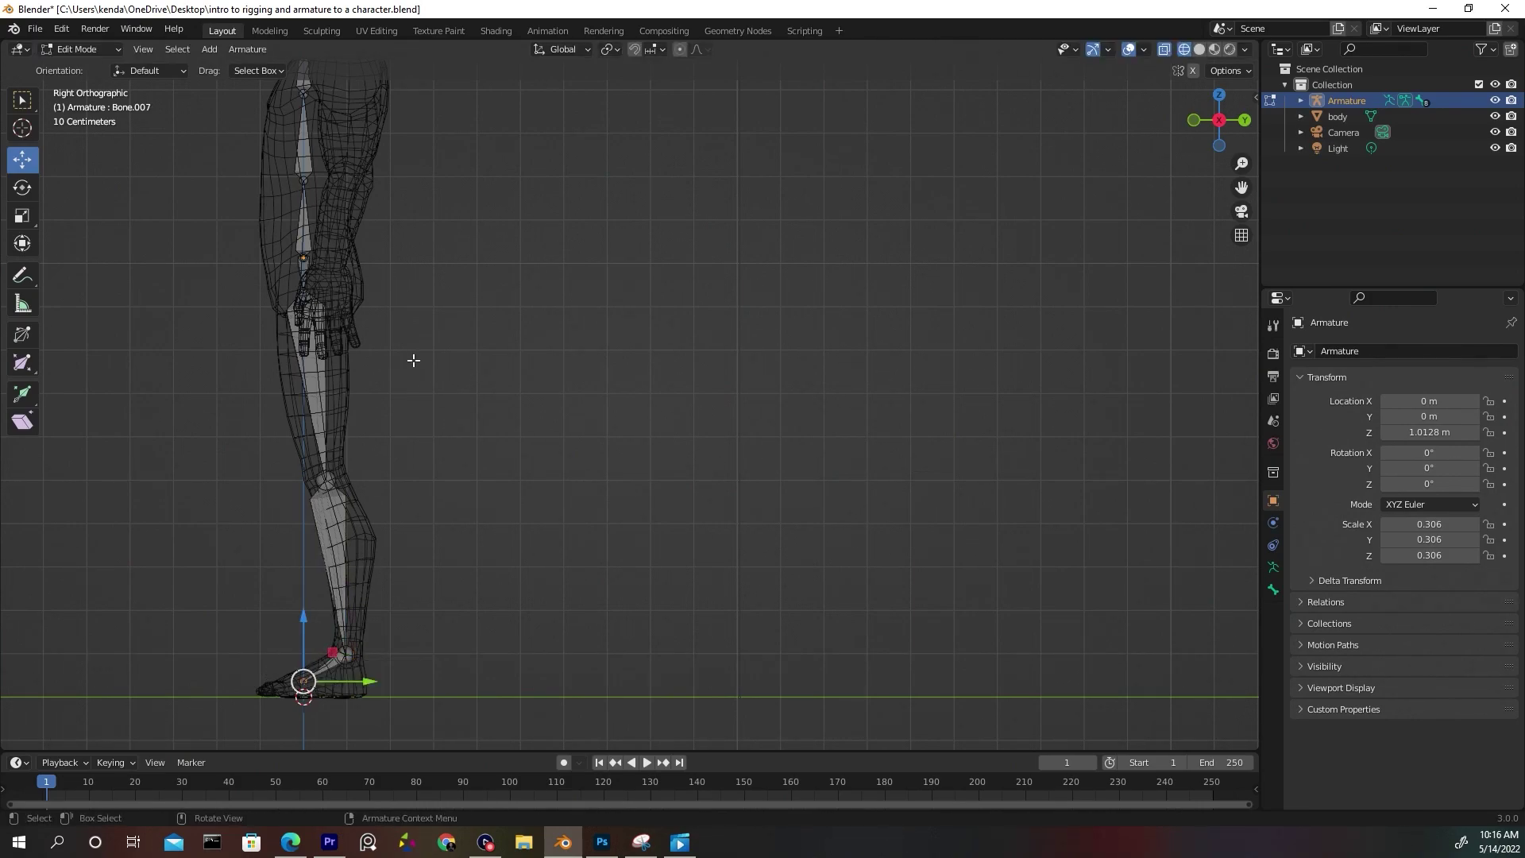
Move the joint between the two spine bones and the chest joint back along Y to follow the torso's curve.
shift+middle_drag(398, 319, 377, 463)
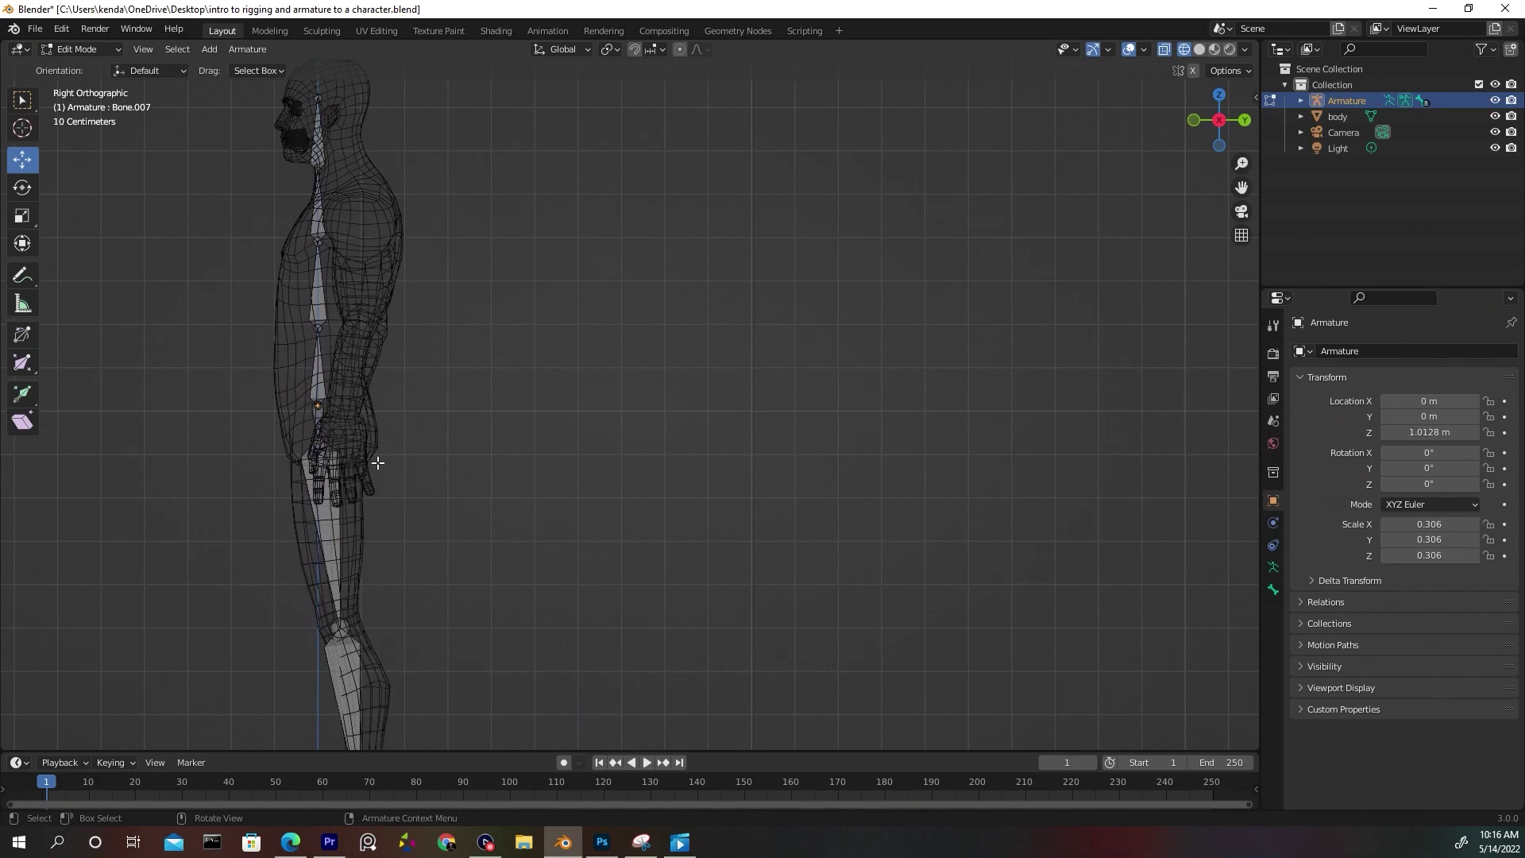
click(318, 326)
drag(358, 331, 368, 333)
click(321, 241)
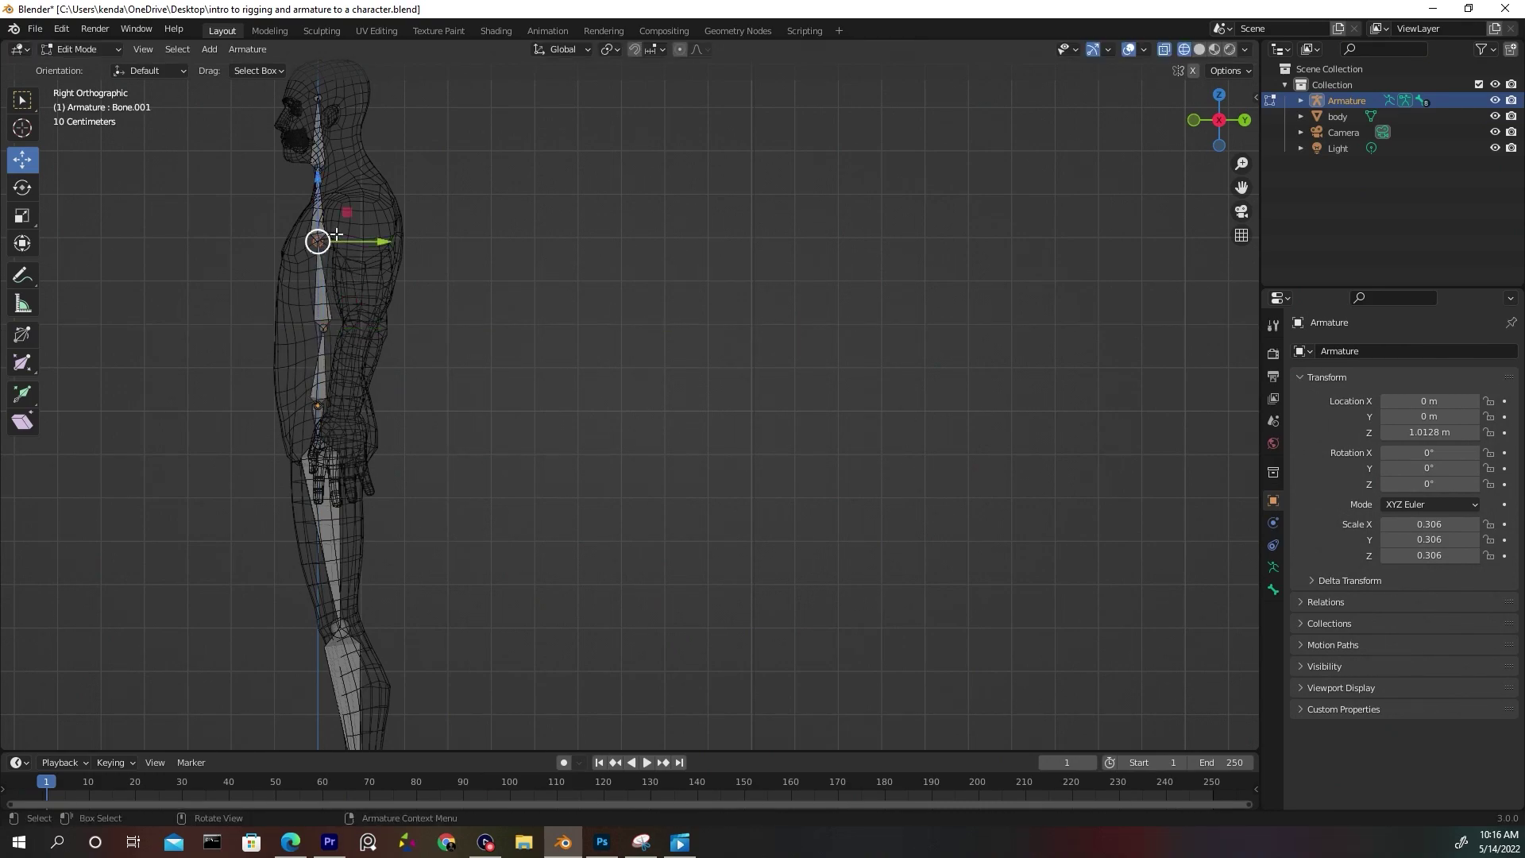
drag(360, 241, 367, 241)
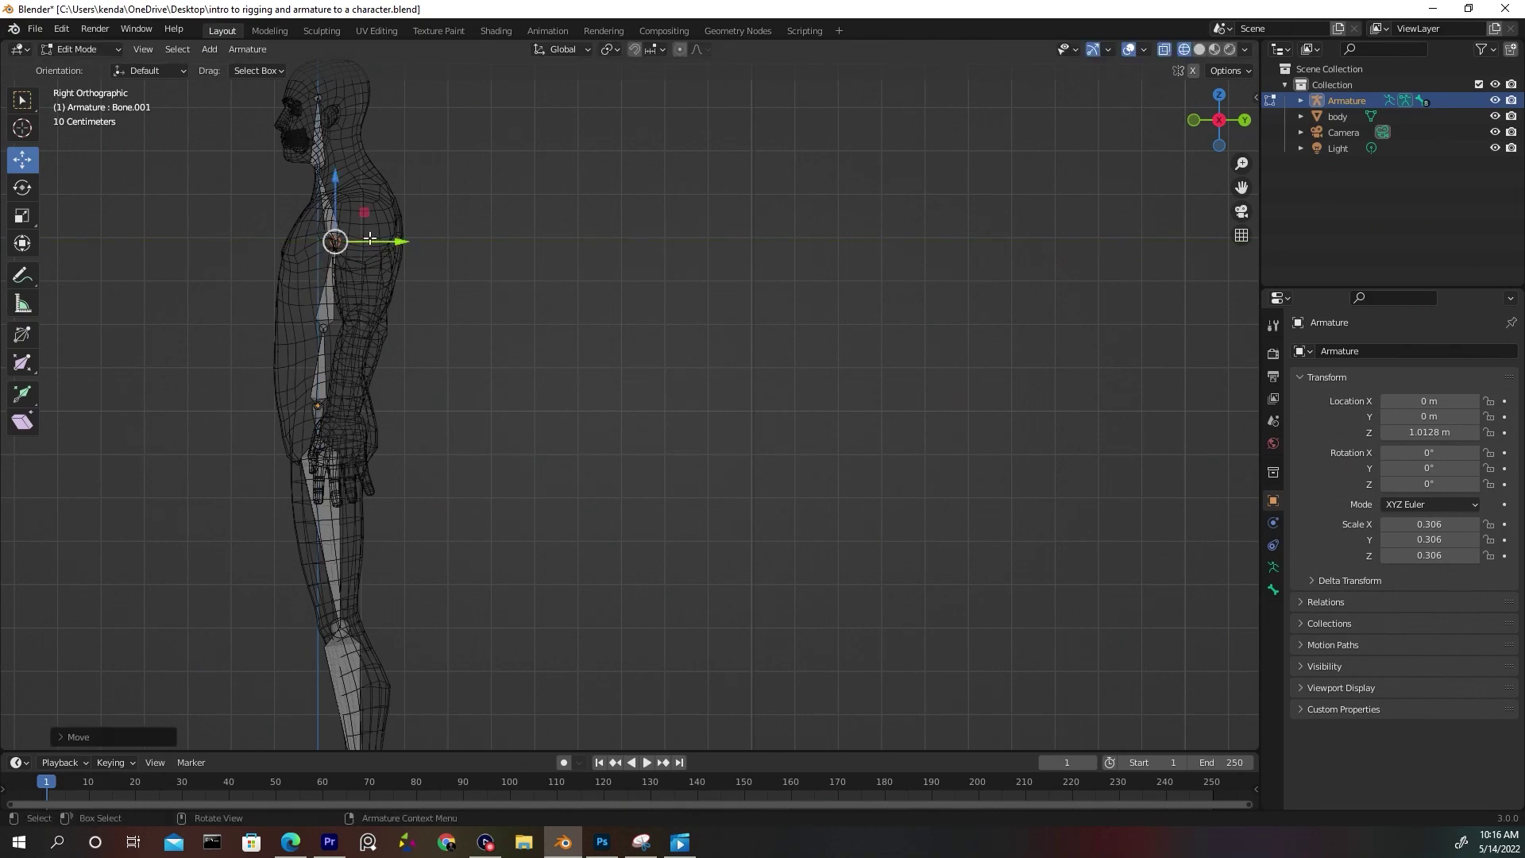
Move the joint between the neck and head bones back about 0.05 m along Y to sit inside the neck.
click(320, 170)
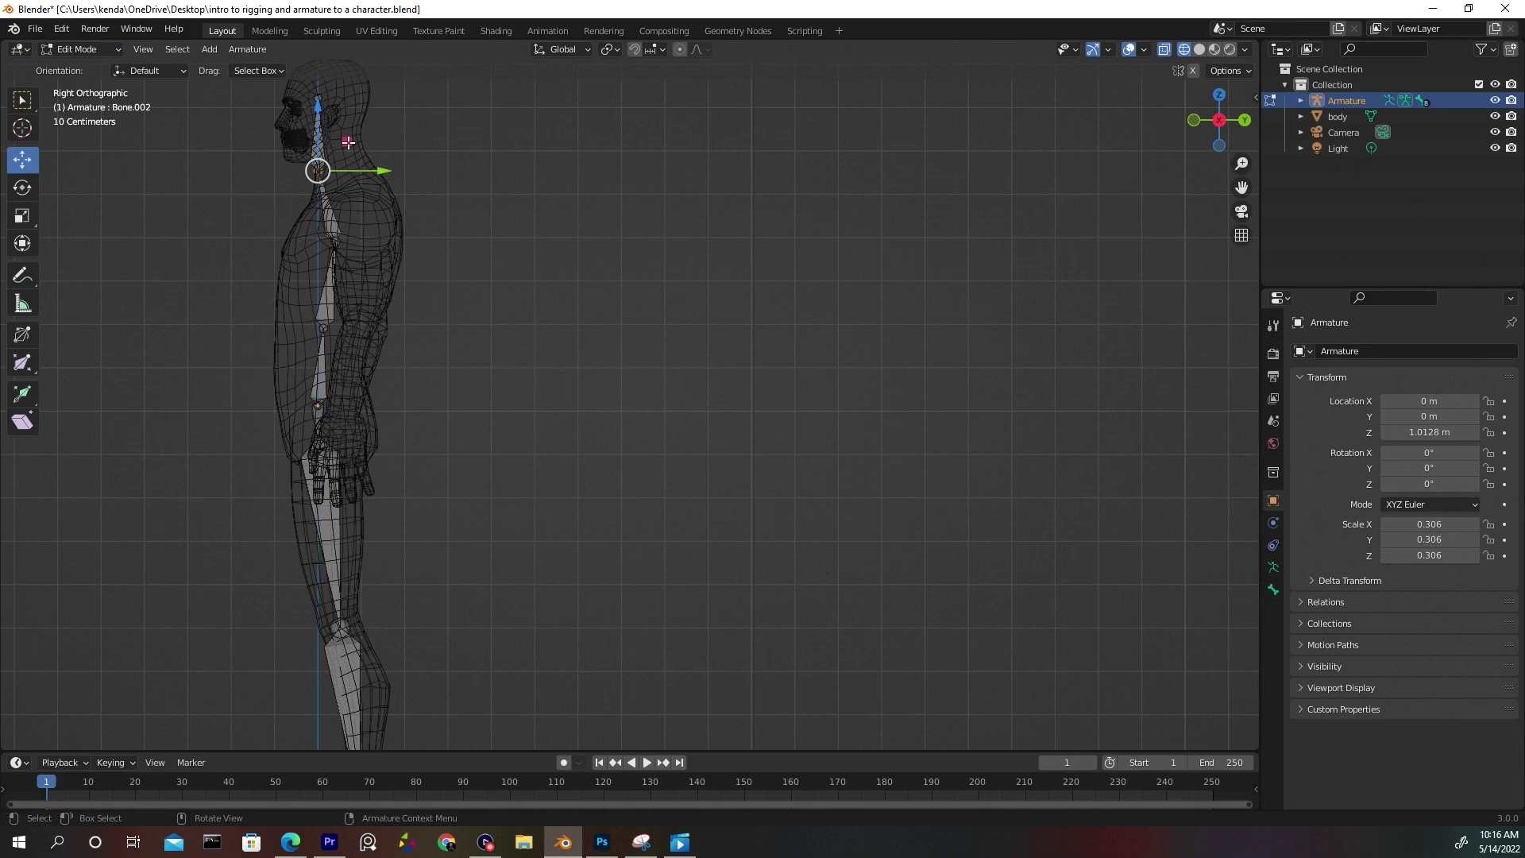
key(g)
key(y)
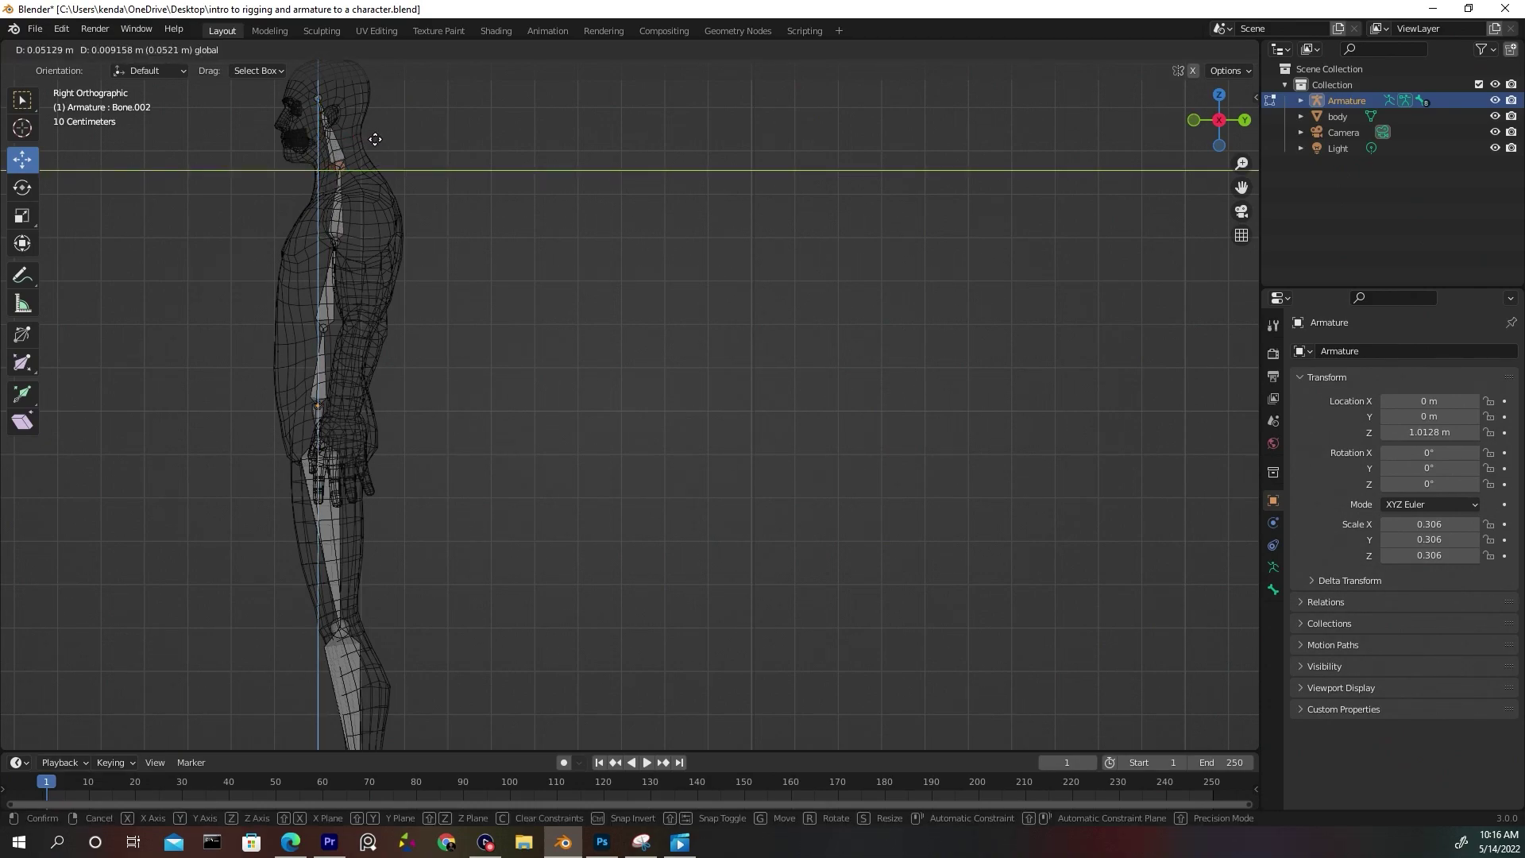
click(377, 151)
key(g)
key(y)
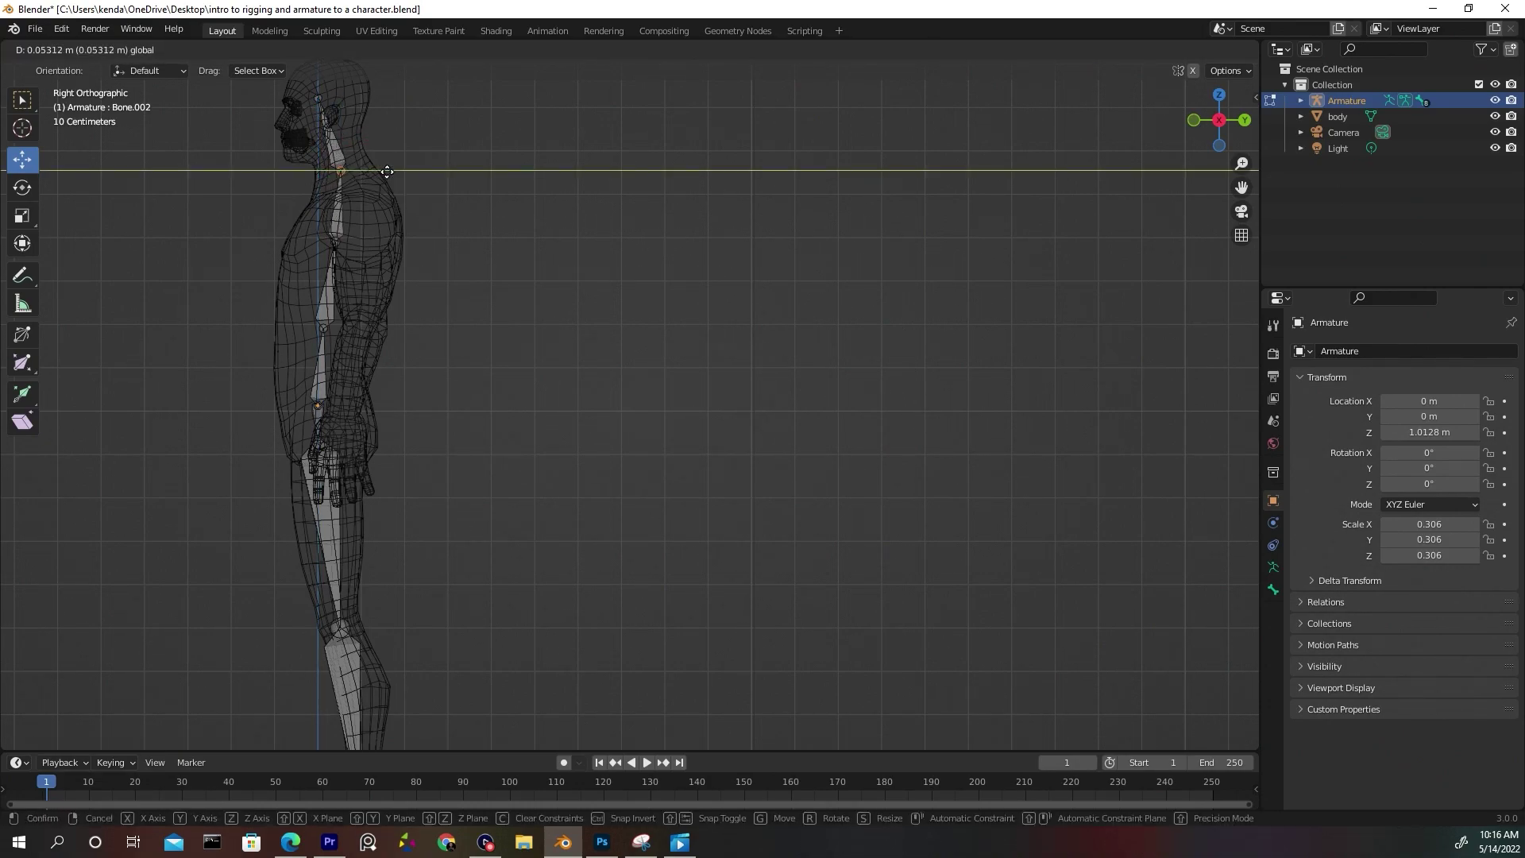
click(384, 172)
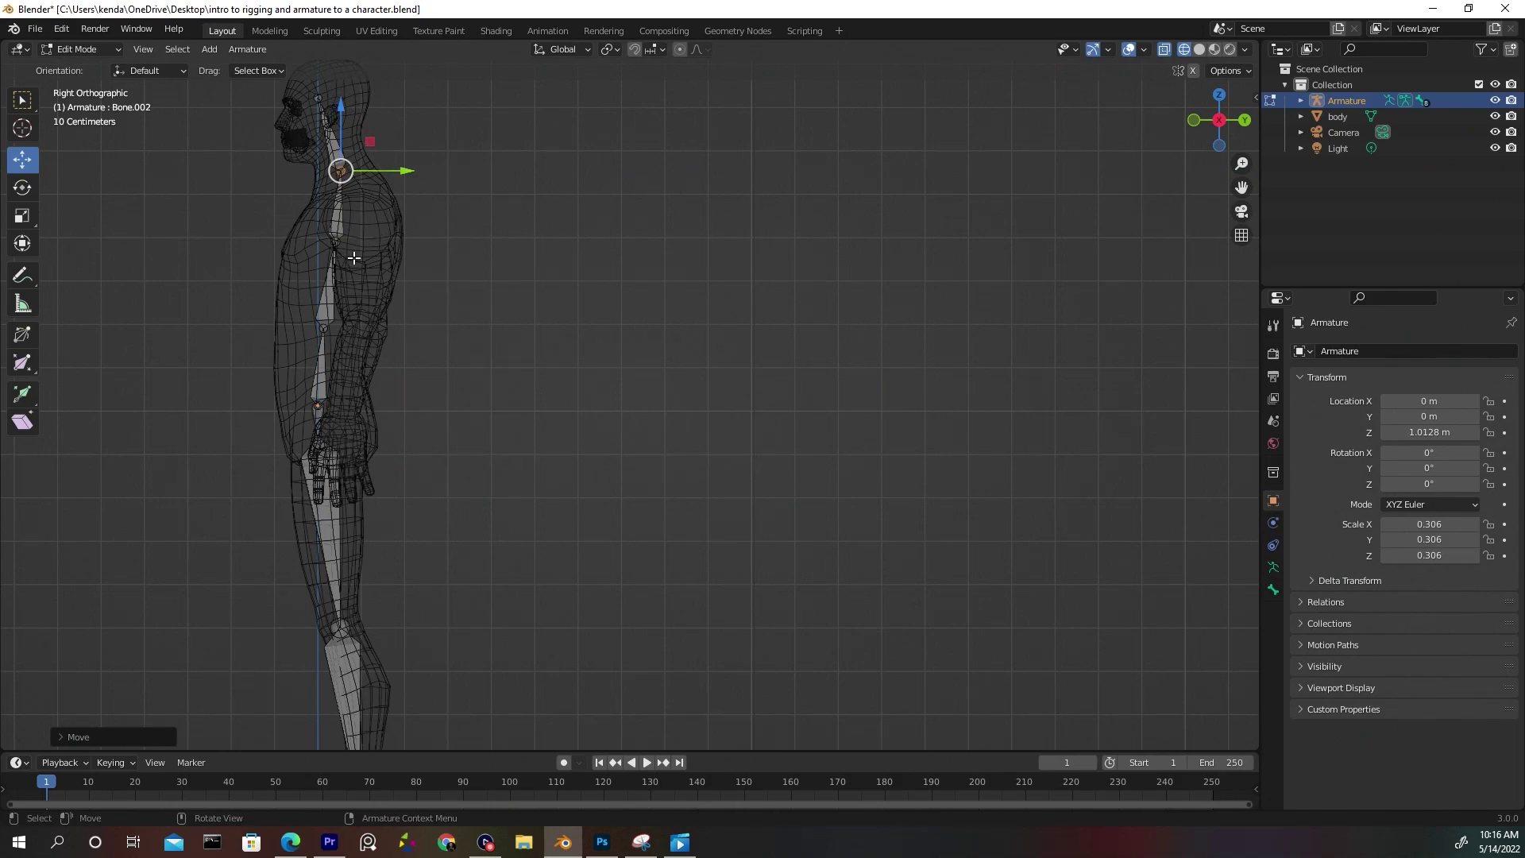
Extrude a shoulder bone about 0.20 m long from the chest joint out to the character's left shoulder.
middle_drag(354, 258, 487, 267)
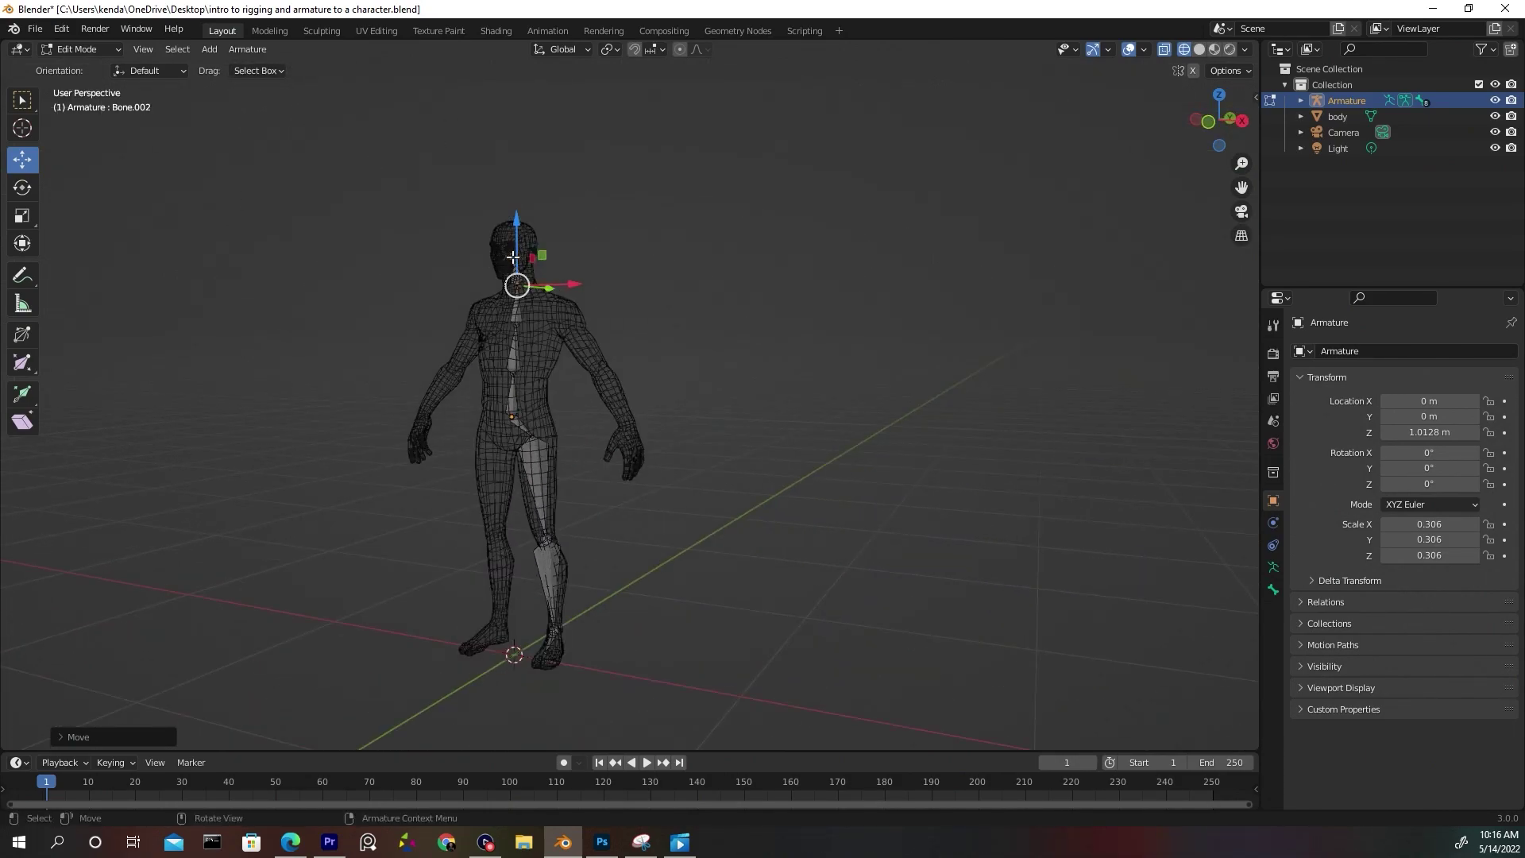
key(KP_1)
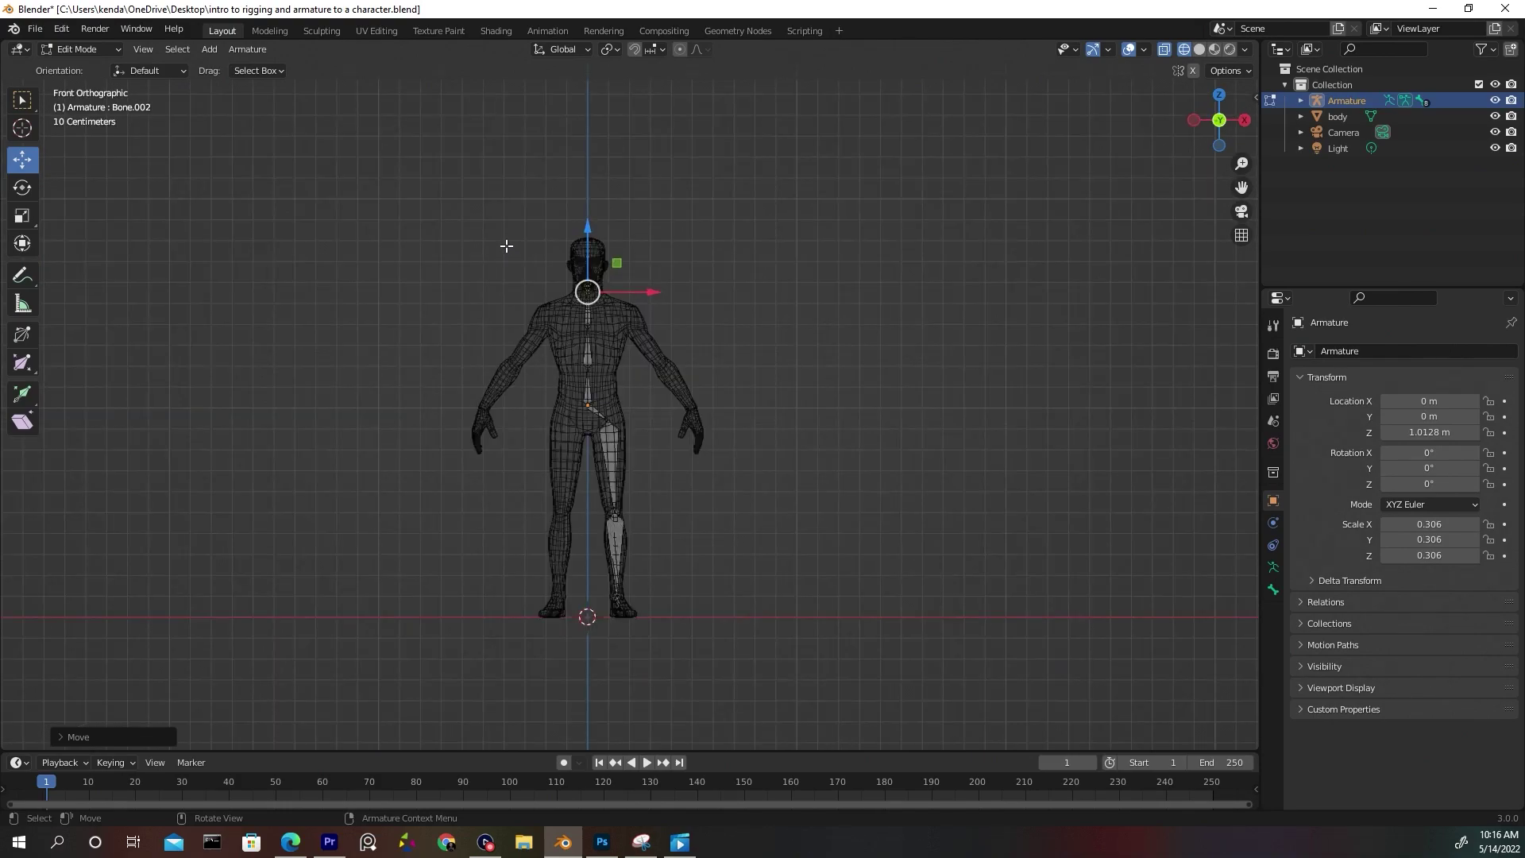
scroll(503, 246, up, 7)
shift+middle_drag(583, 251, 549, 453)
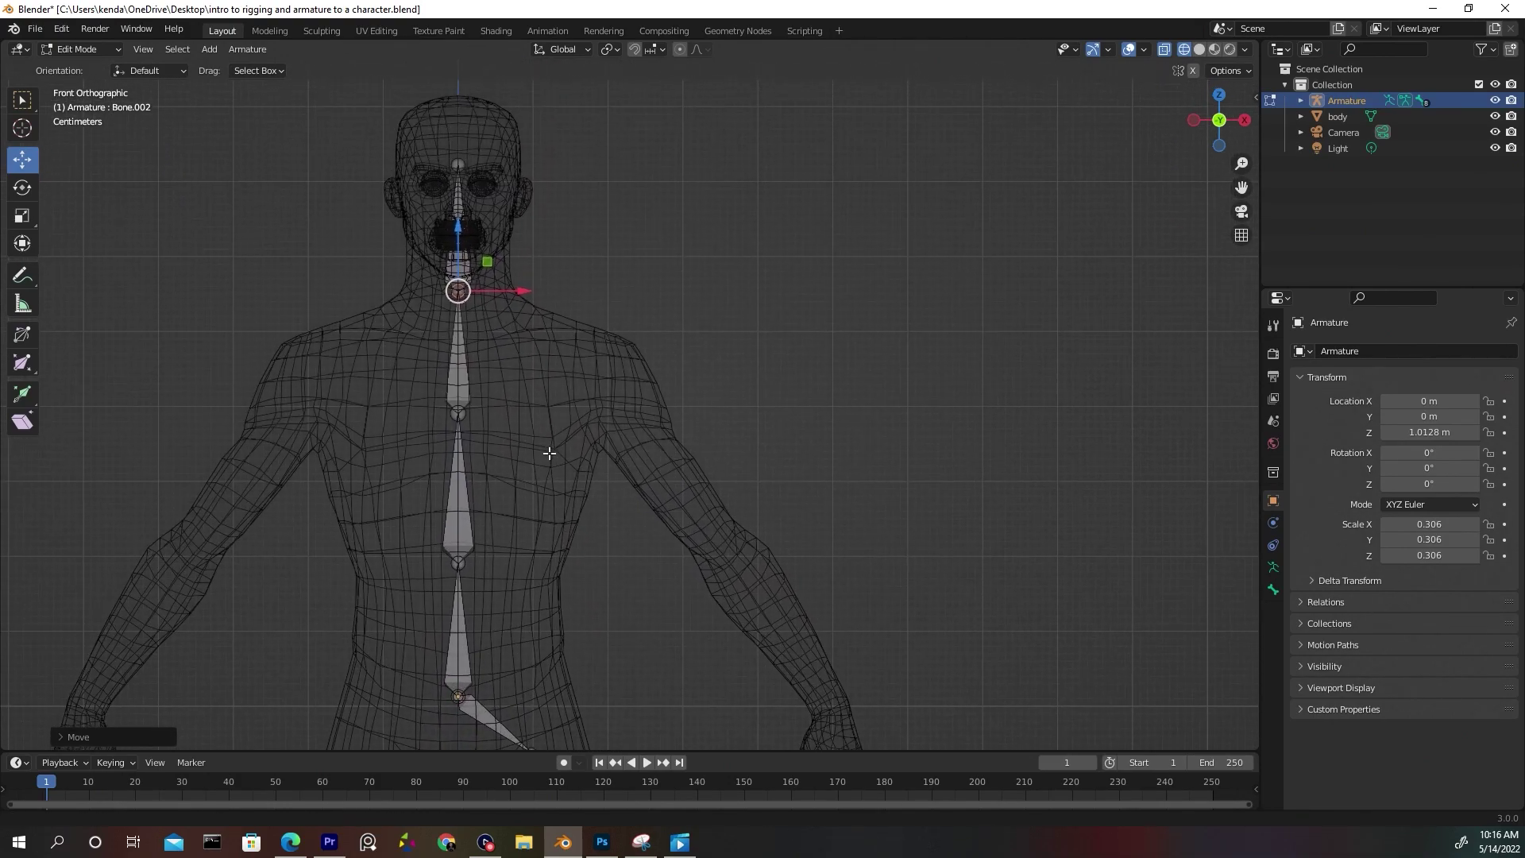
click(457, 421)
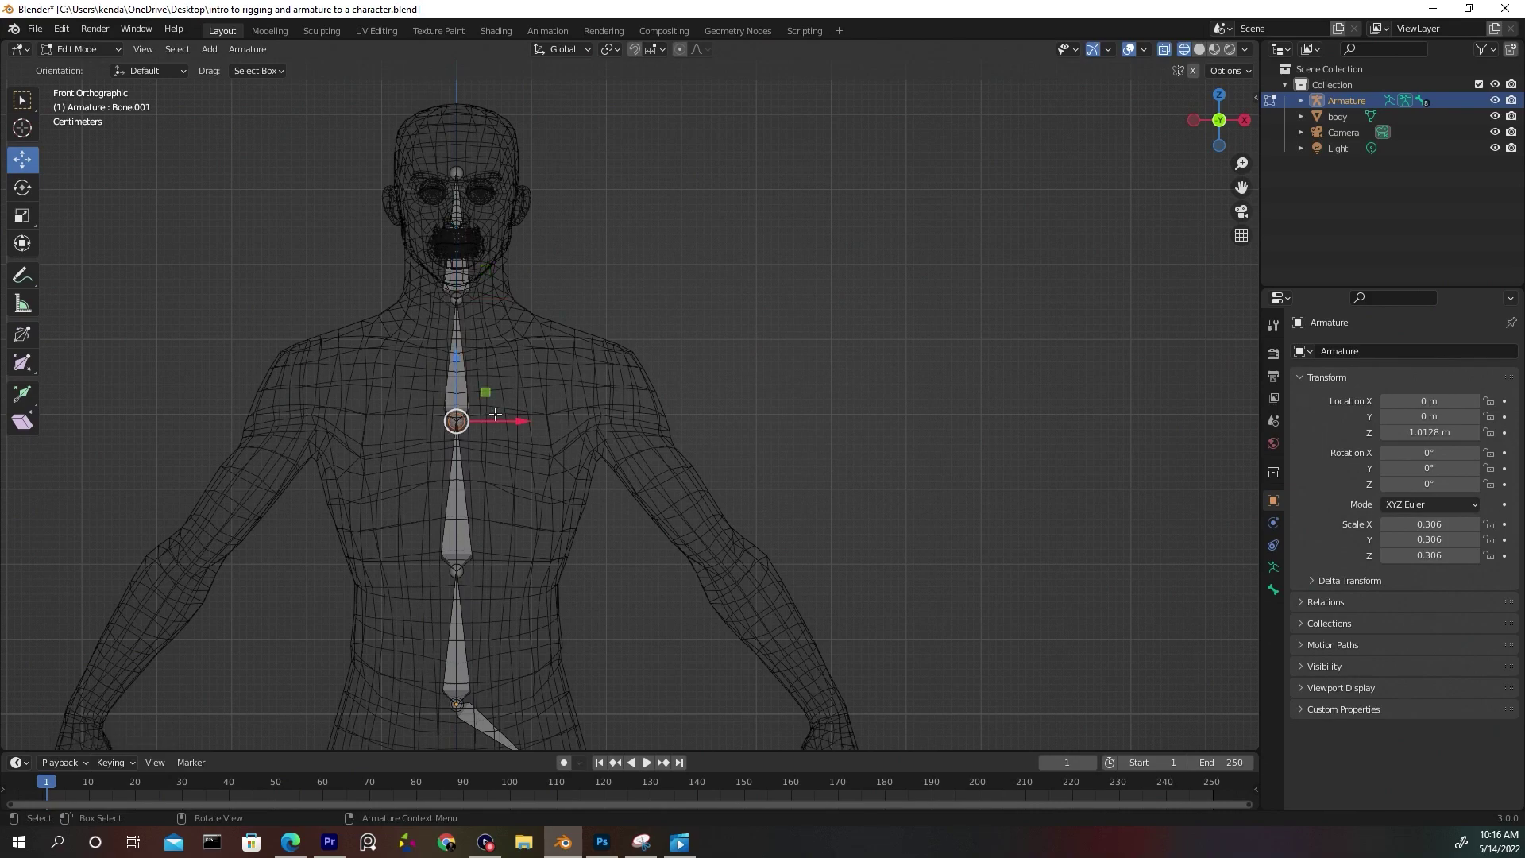
shift+middle_drag(496, 380, 492, 247)
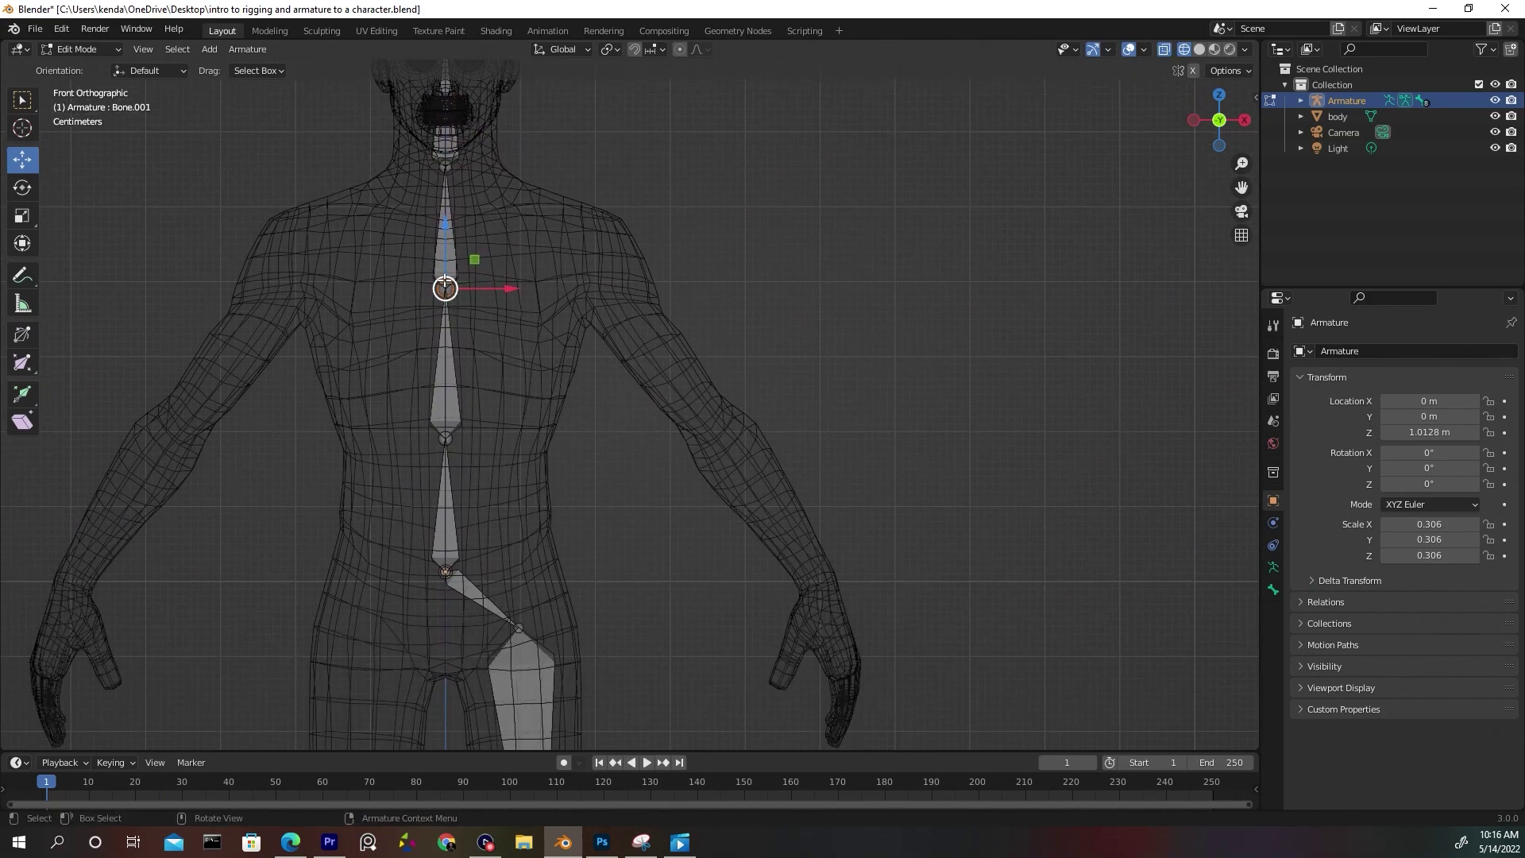
key(e)
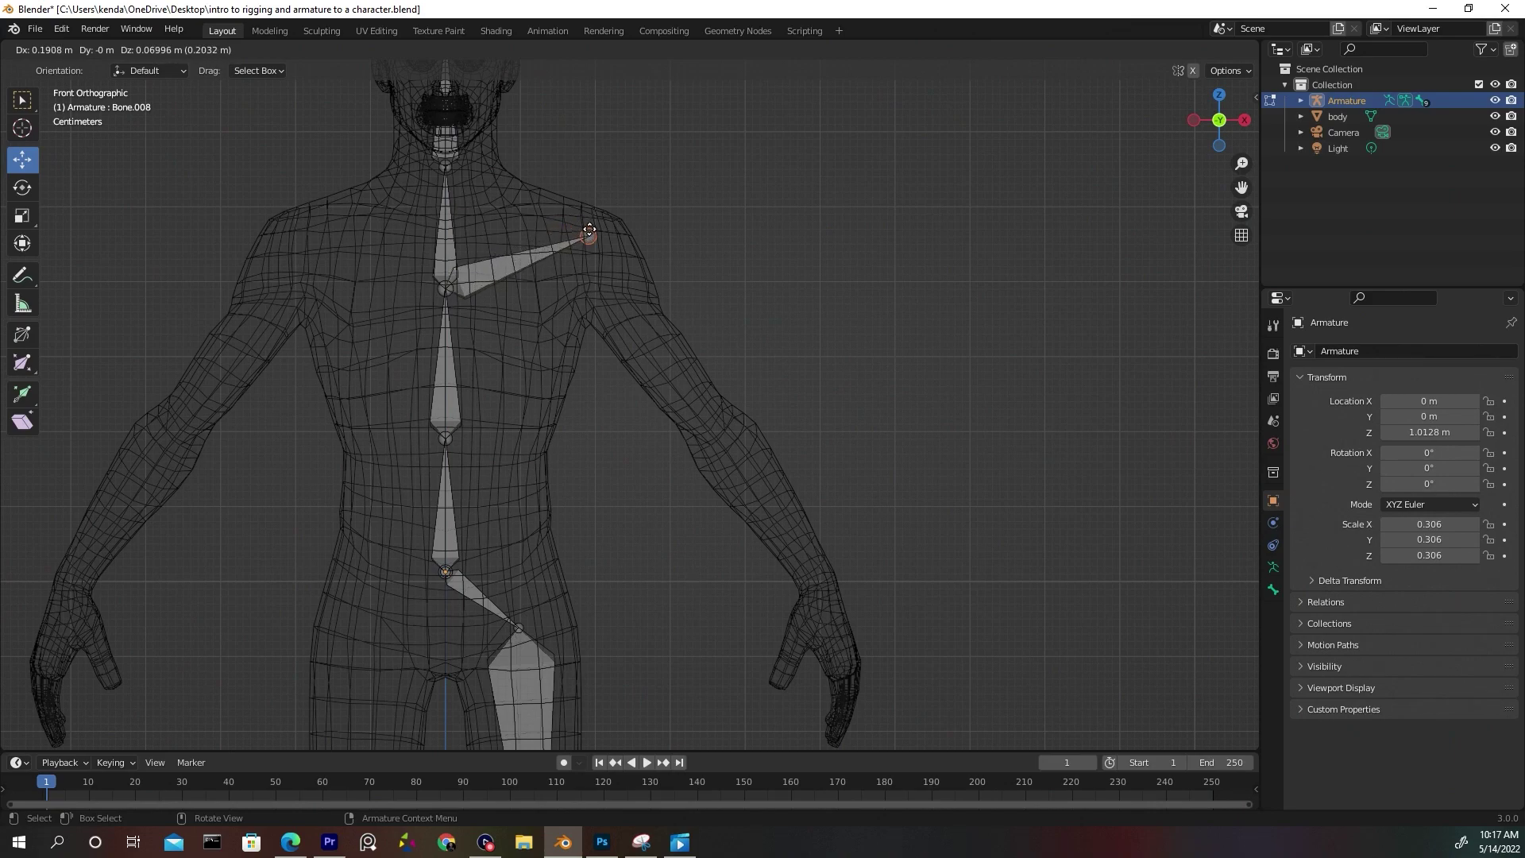
click(592, 237)
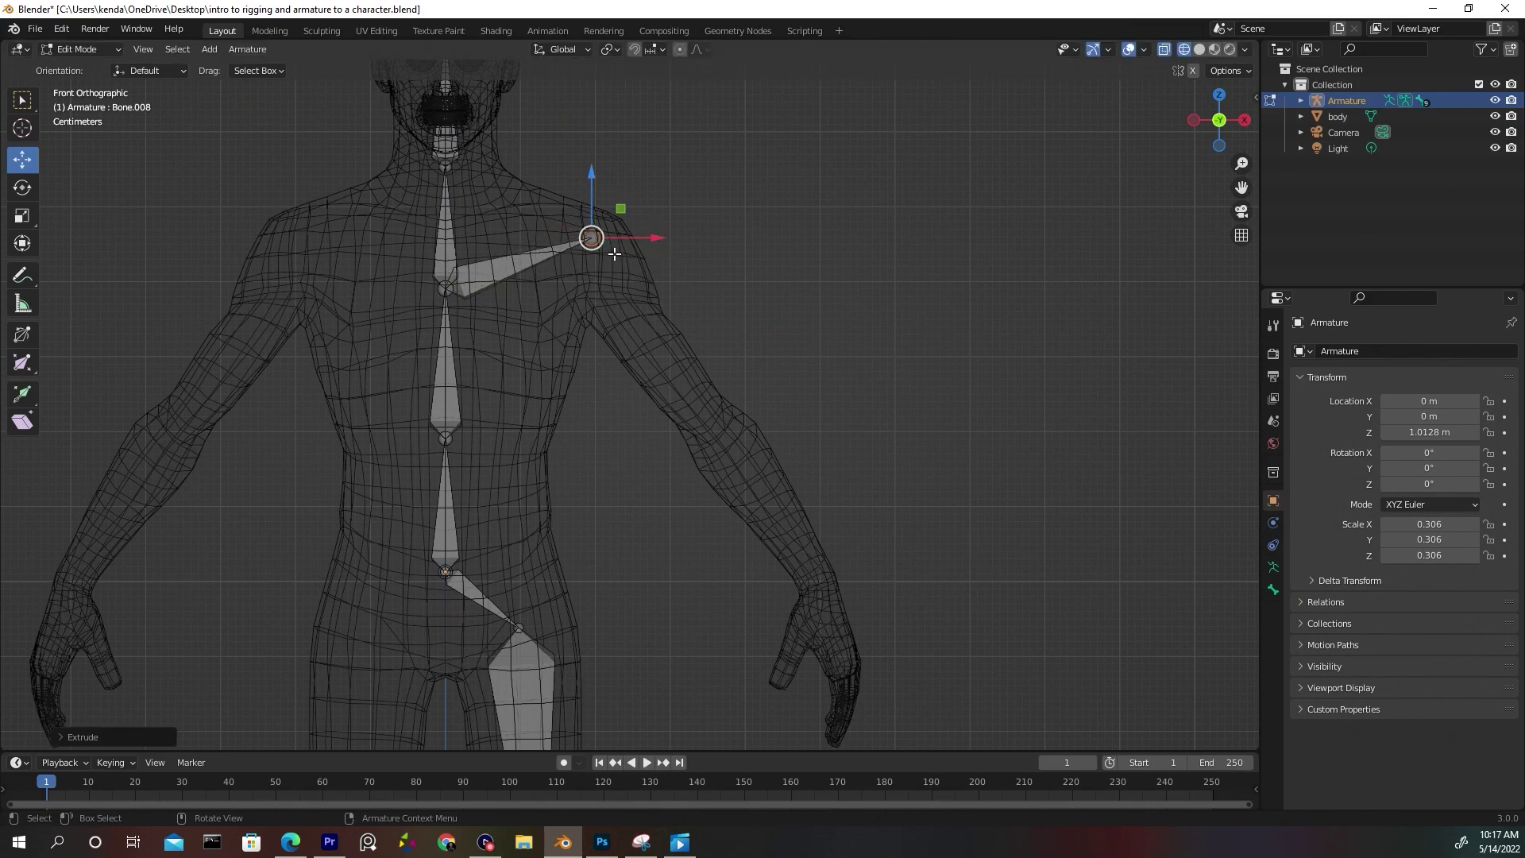
Extrude a chain of three arm bones from the left shoulder to the elbow, the wrist and the palm.
key(e)
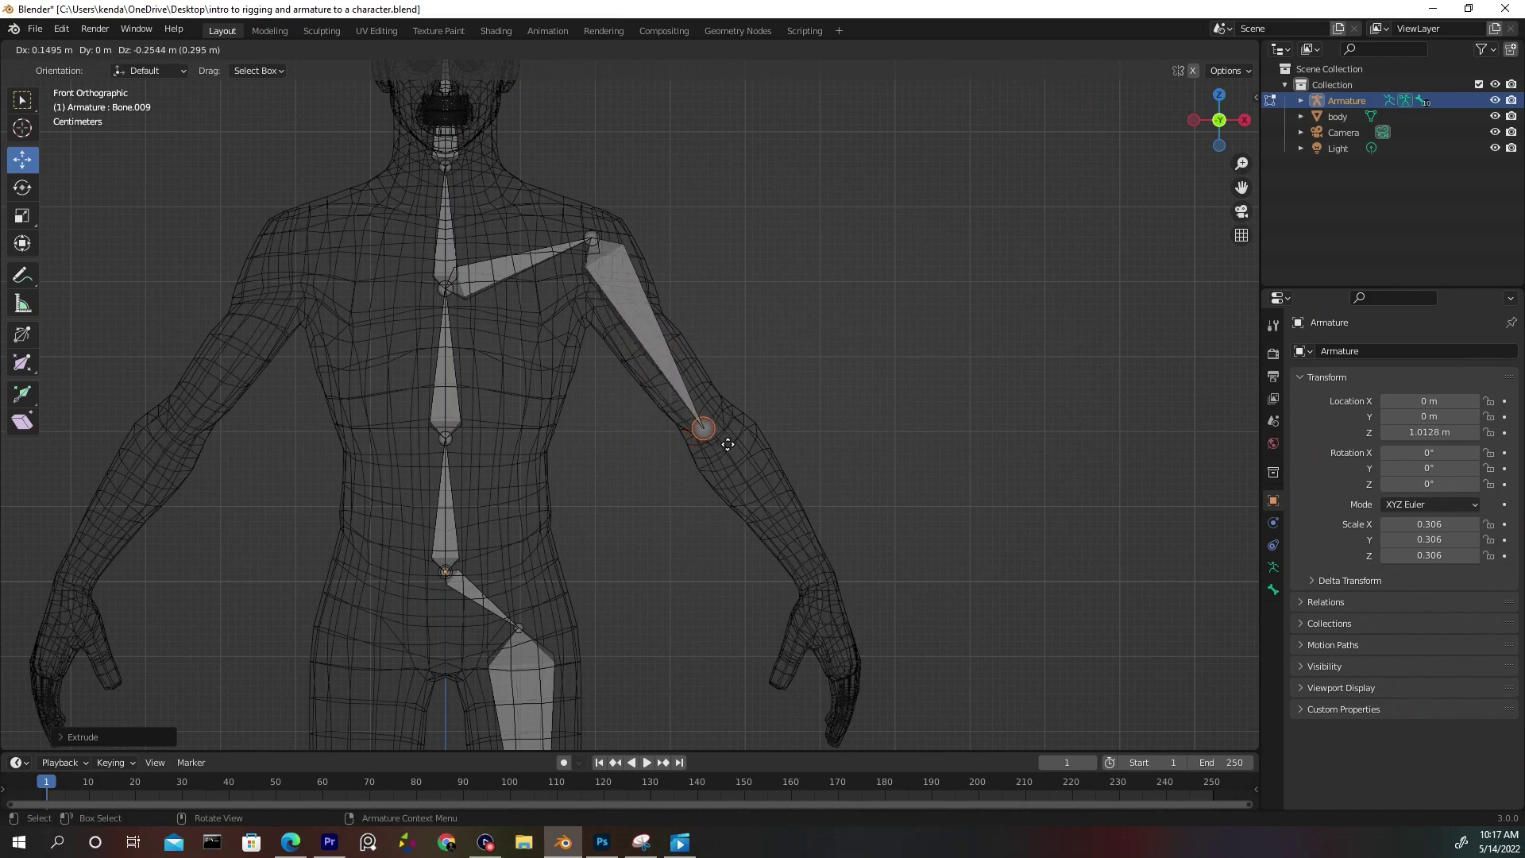
click(736, 445)
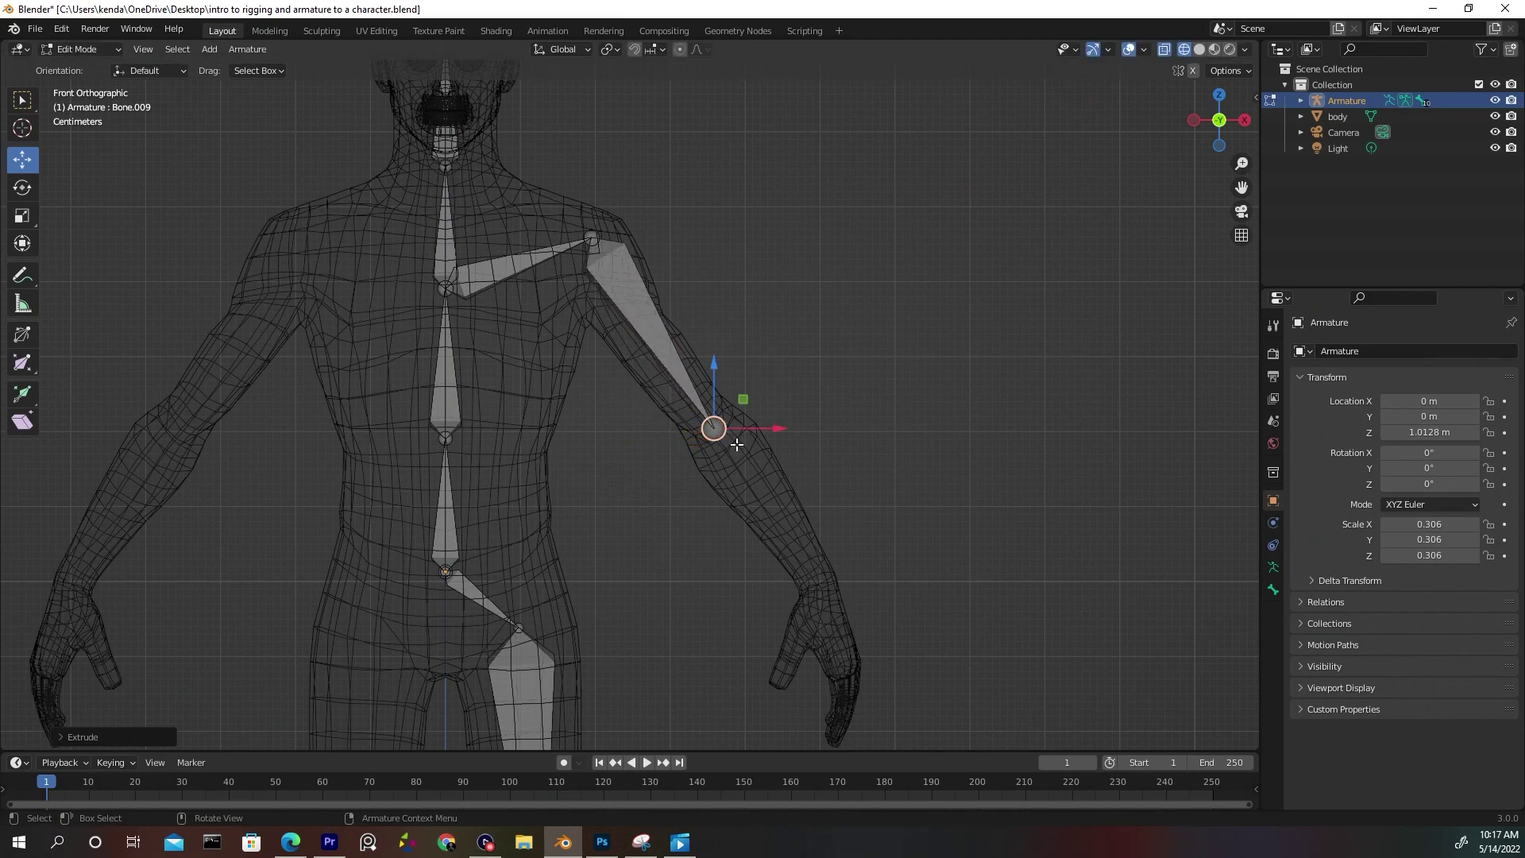
key(e)
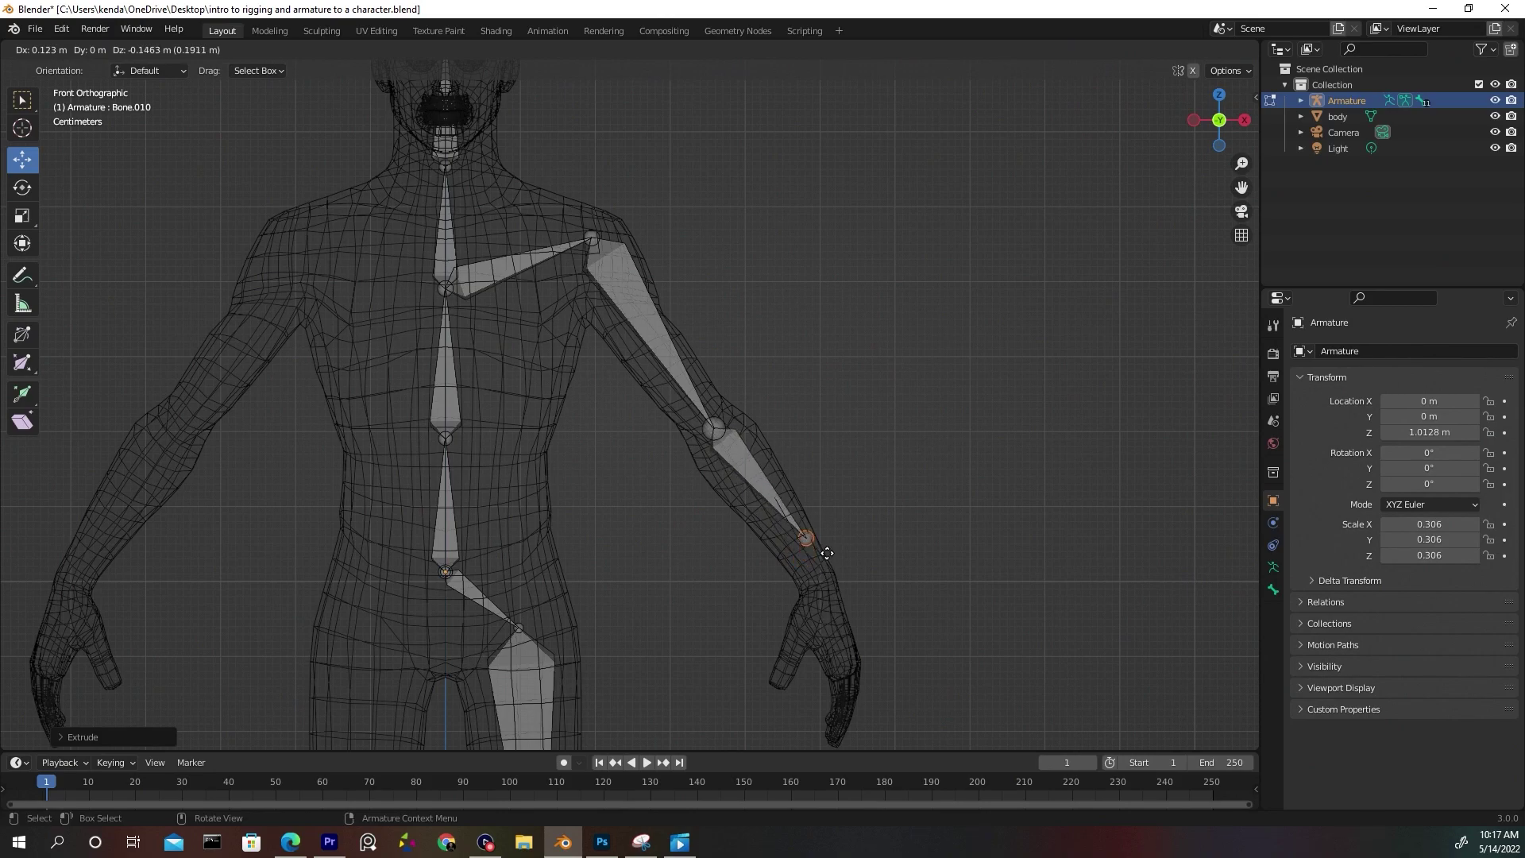
click(843, 600)
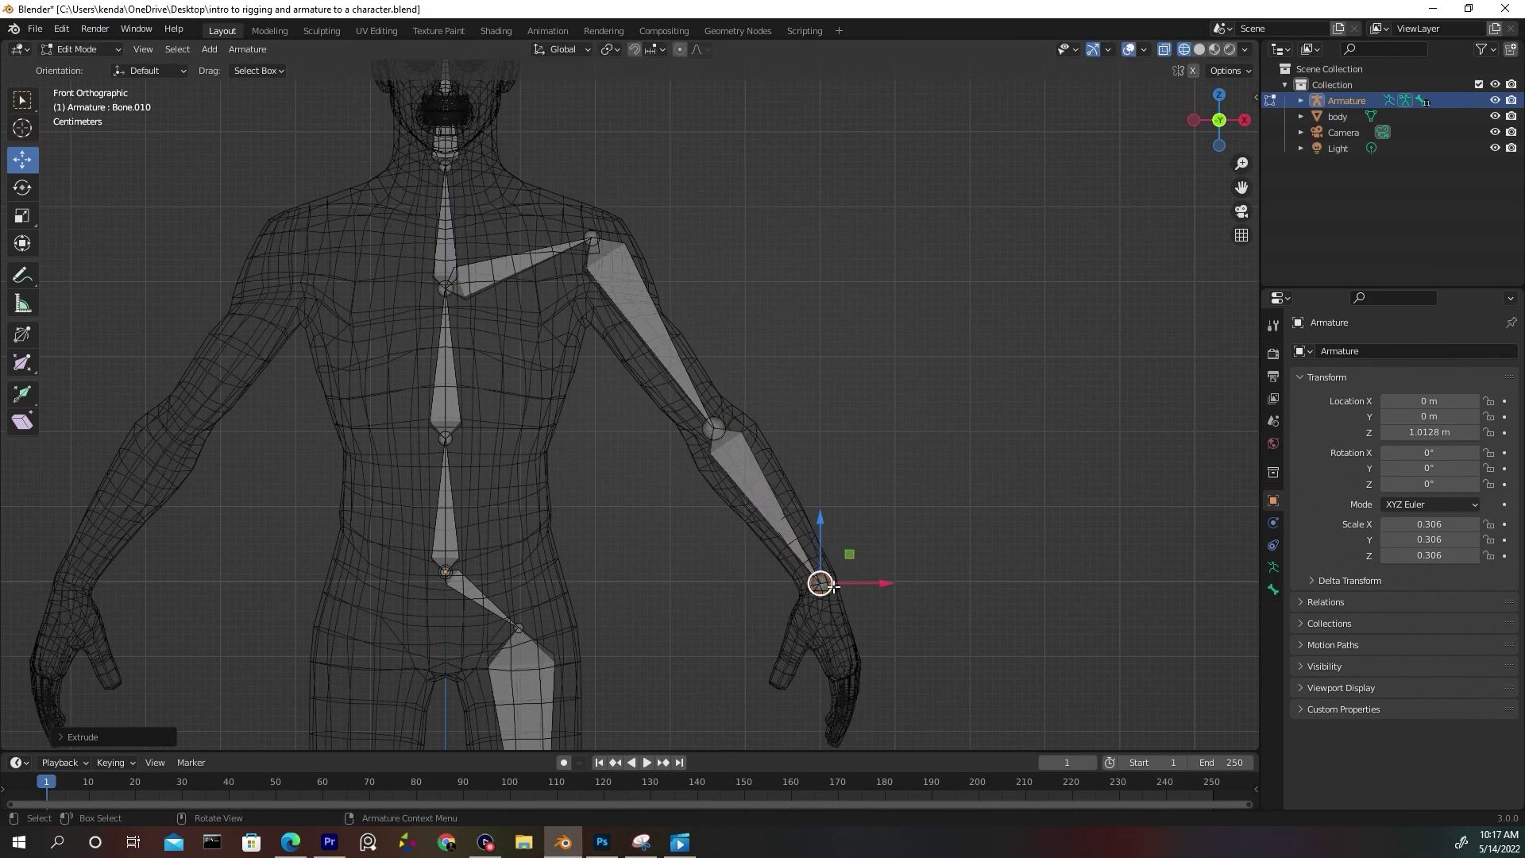
key(e)
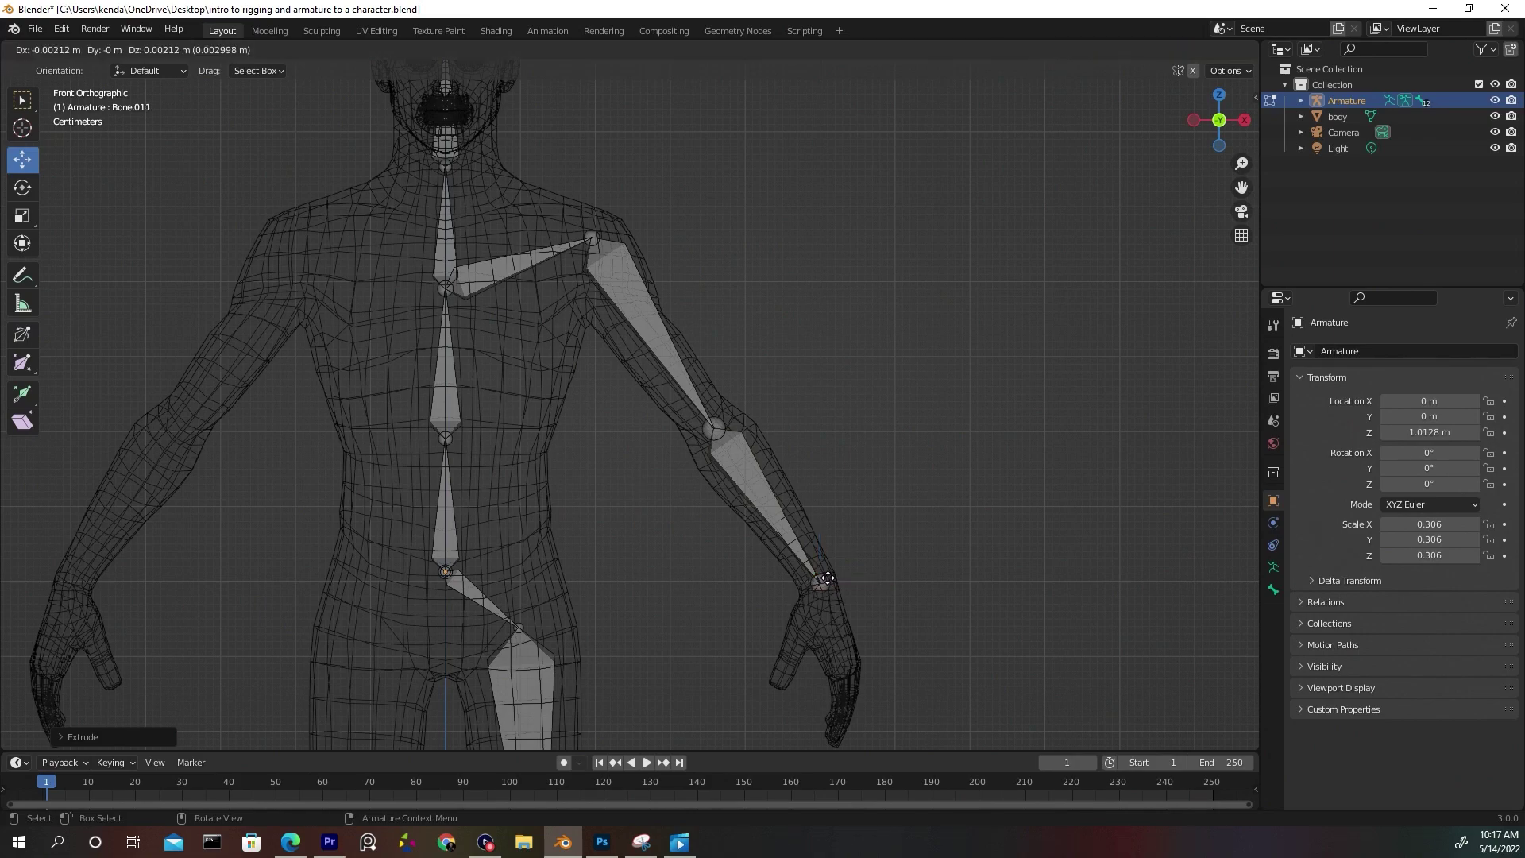
click(851, 656)
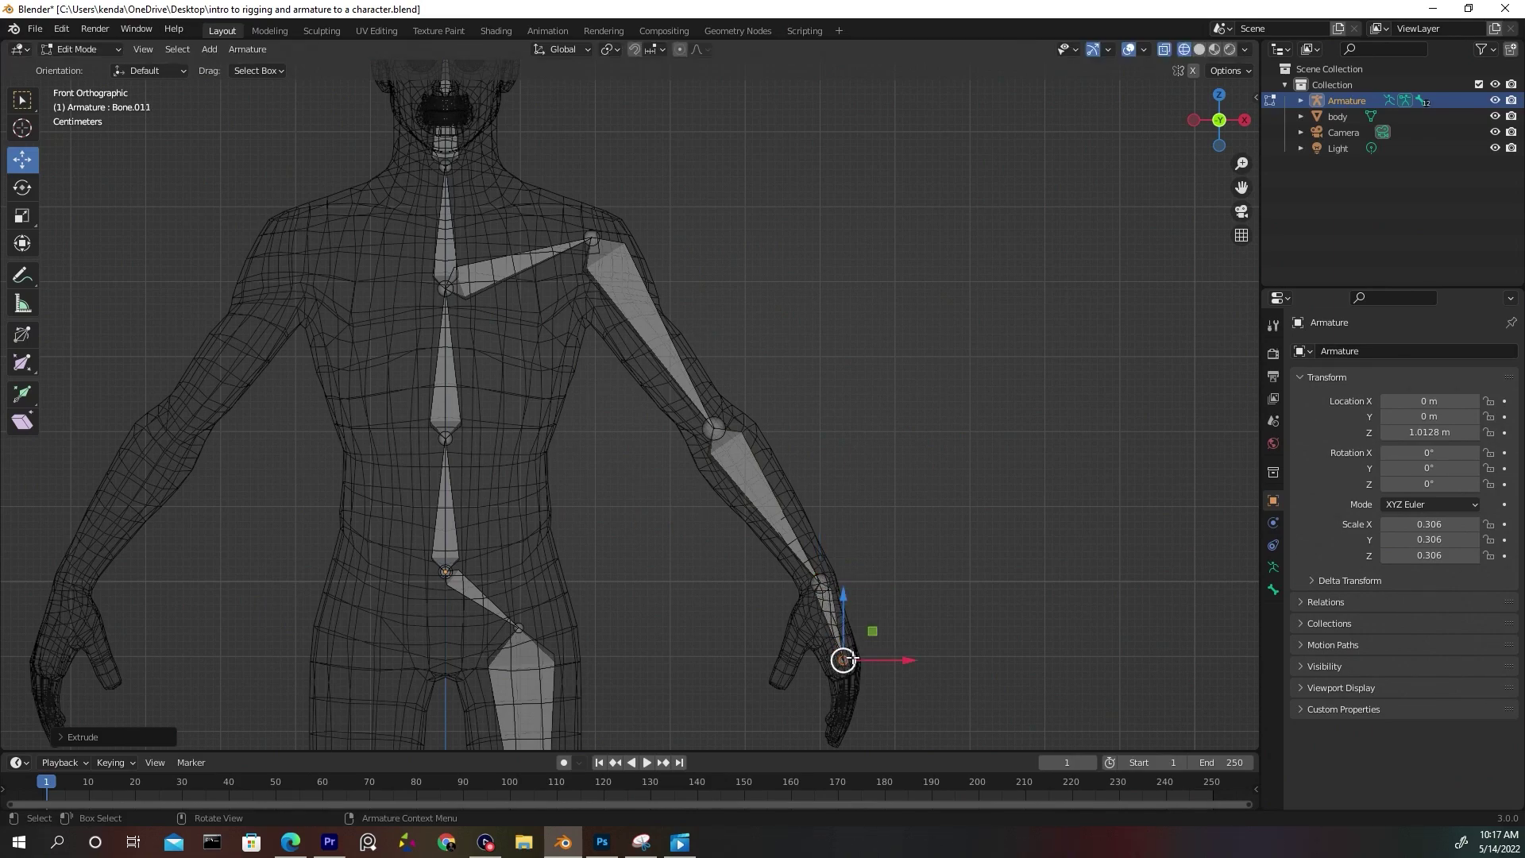
Shift the left shoulder and elbow joints back along Y so the upper arm bone sits inside the arm mesh.
key(KP_3)
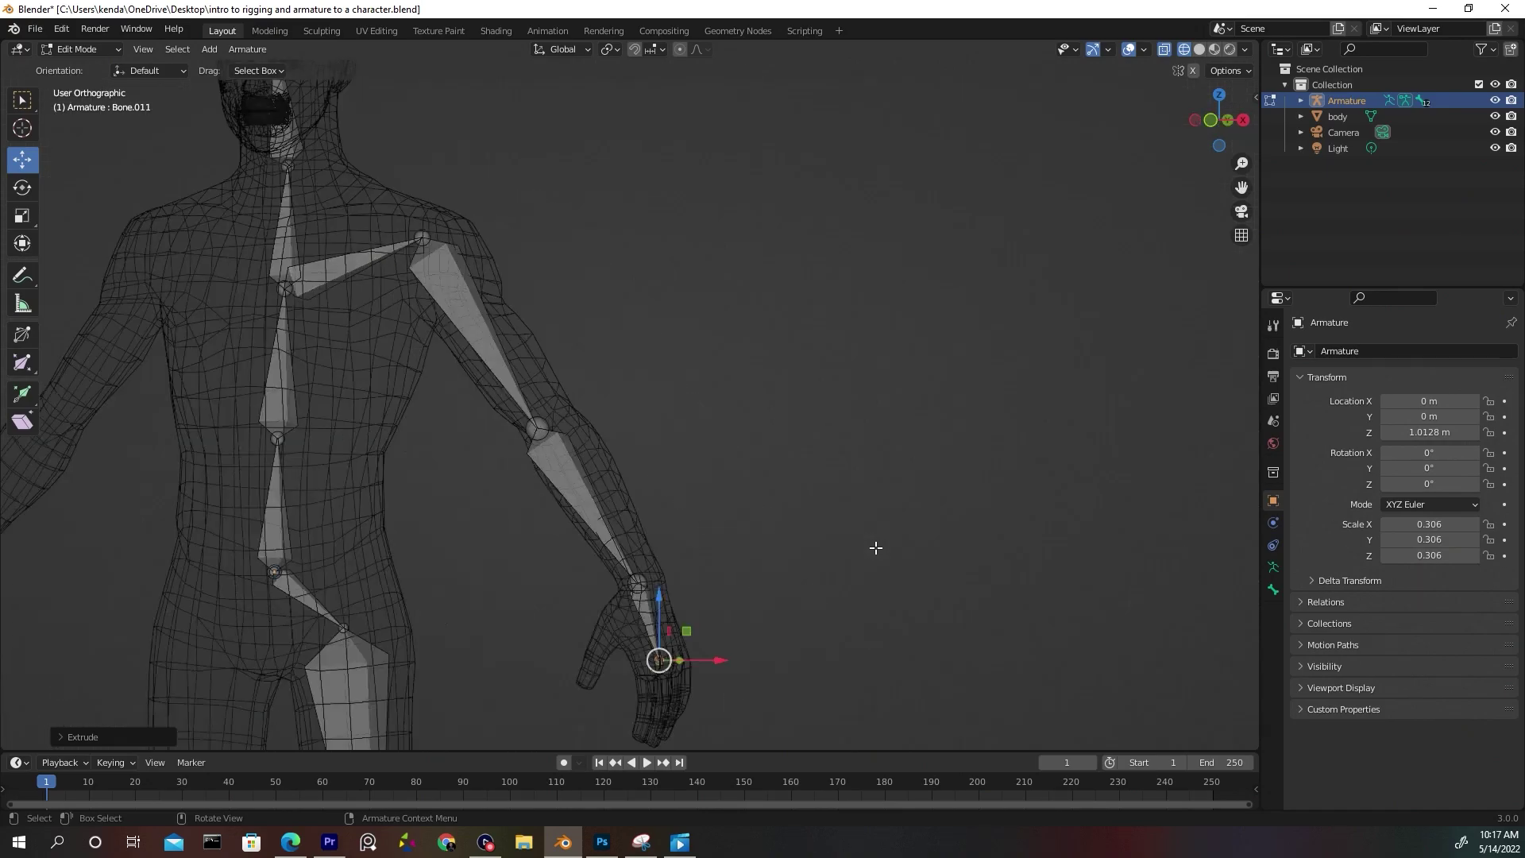
scroll(320, 438, down, 1)
shift+middle_drag(321, 437, 668, 460)
middle_drag(522, 397, 594, 432)
middle_drag(529, 240, 489, 286)
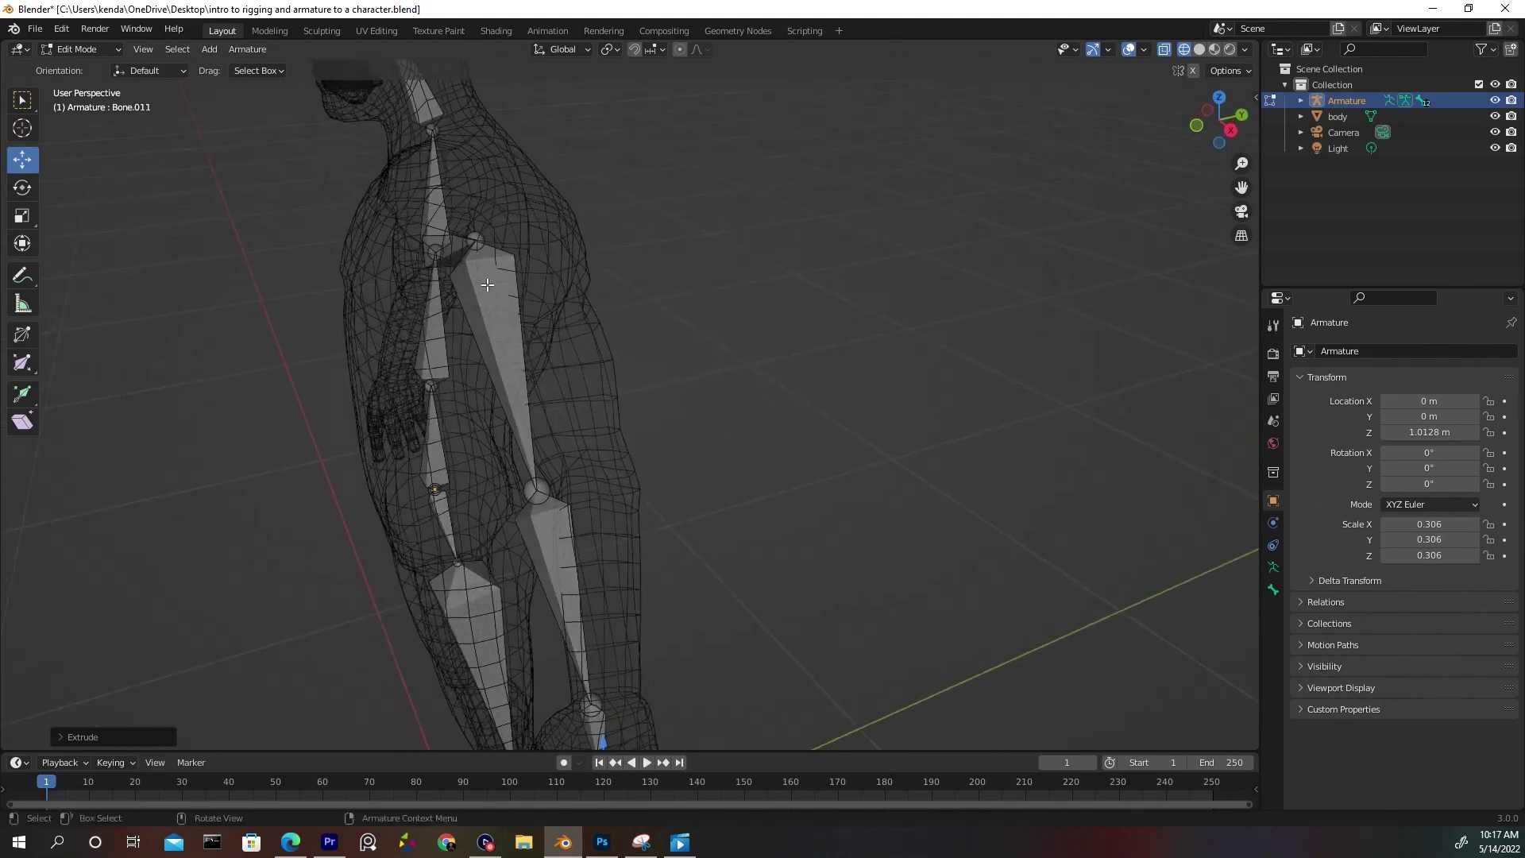
click(475, 240)
key(KP_3)
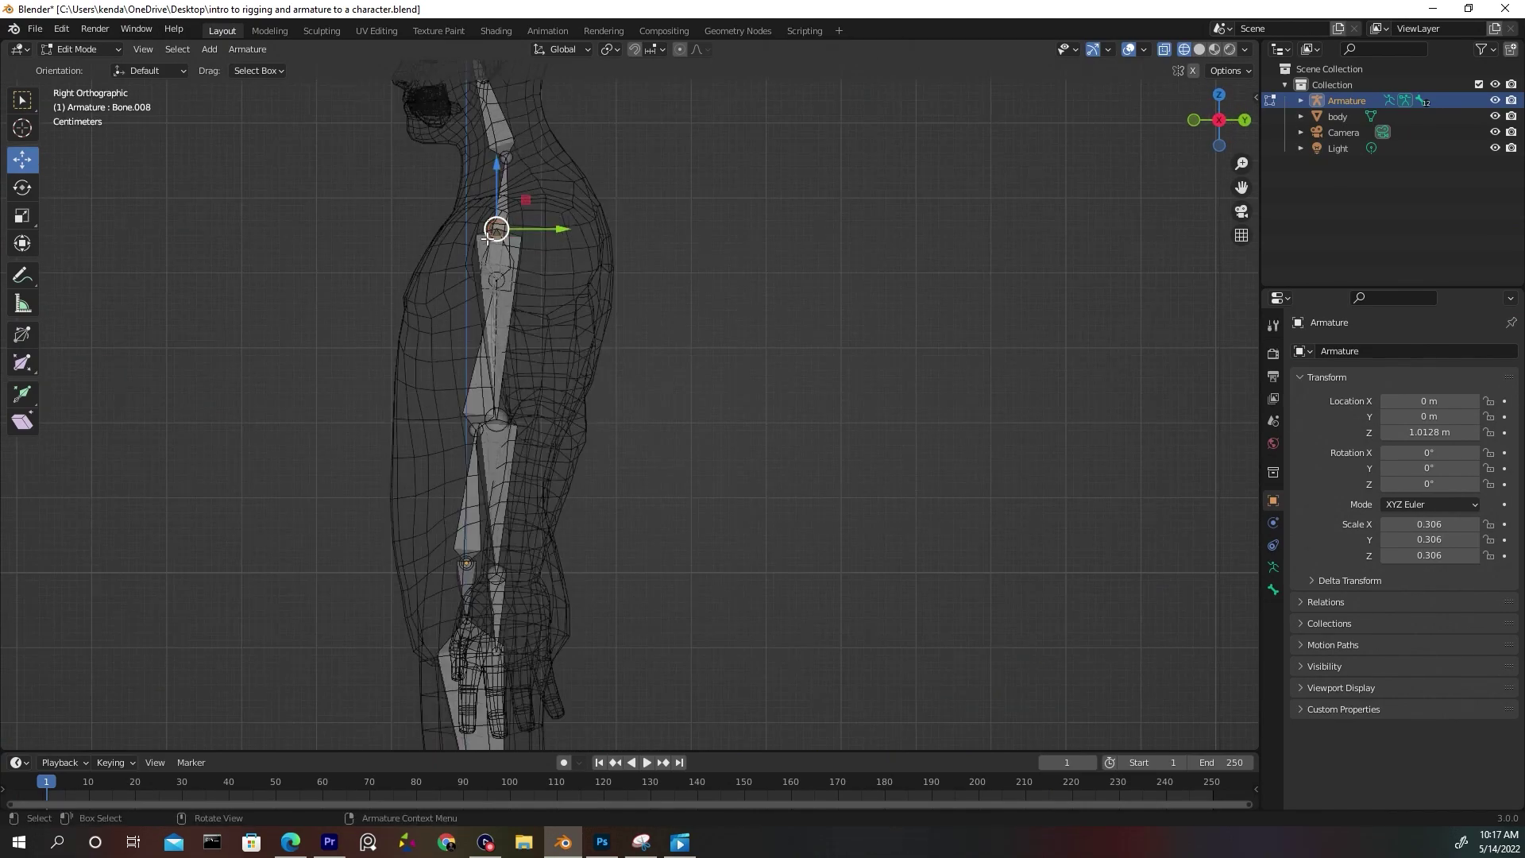
drag(541, 236, 590, 240)
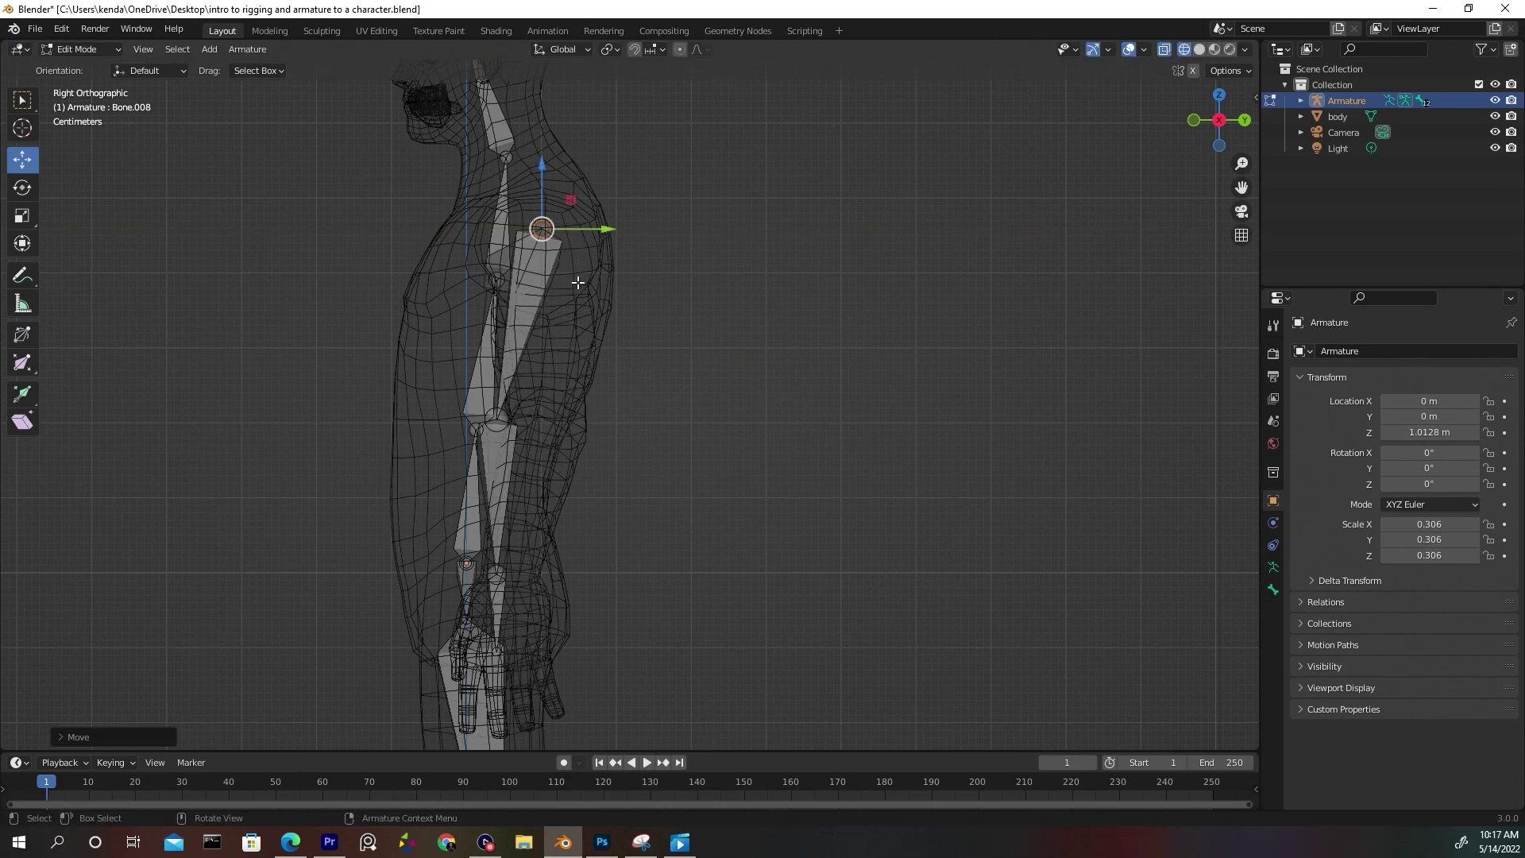
click(497, 420)
drag(529, 421, 573, 425)
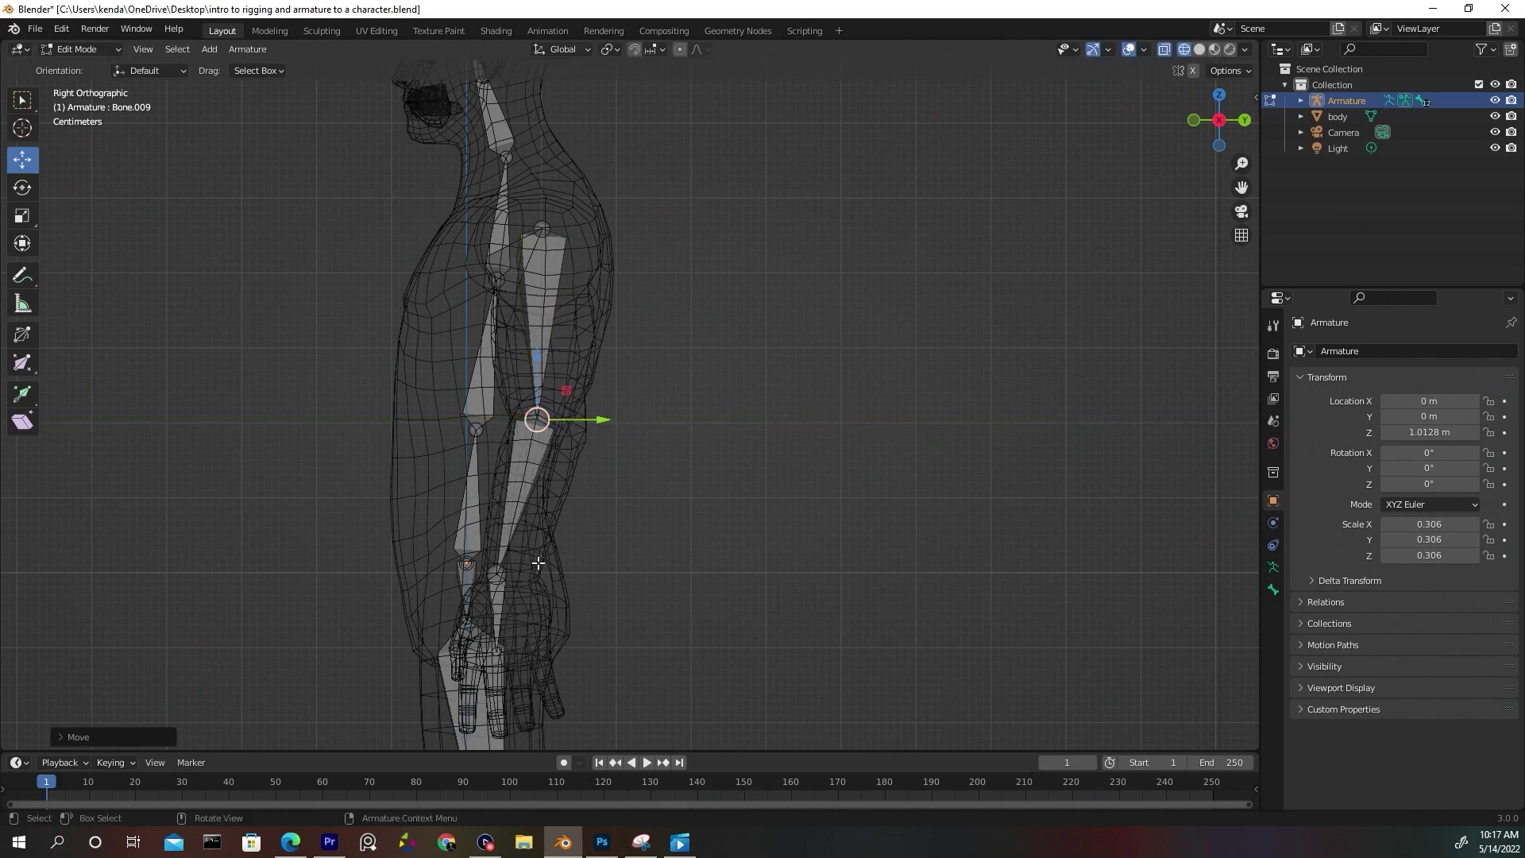
Move the left wrist joint slightly back along Y, and shift the hand bone's tip back and up inside the palm.
click(494, 576)
drag(531, 575, 548, 574)
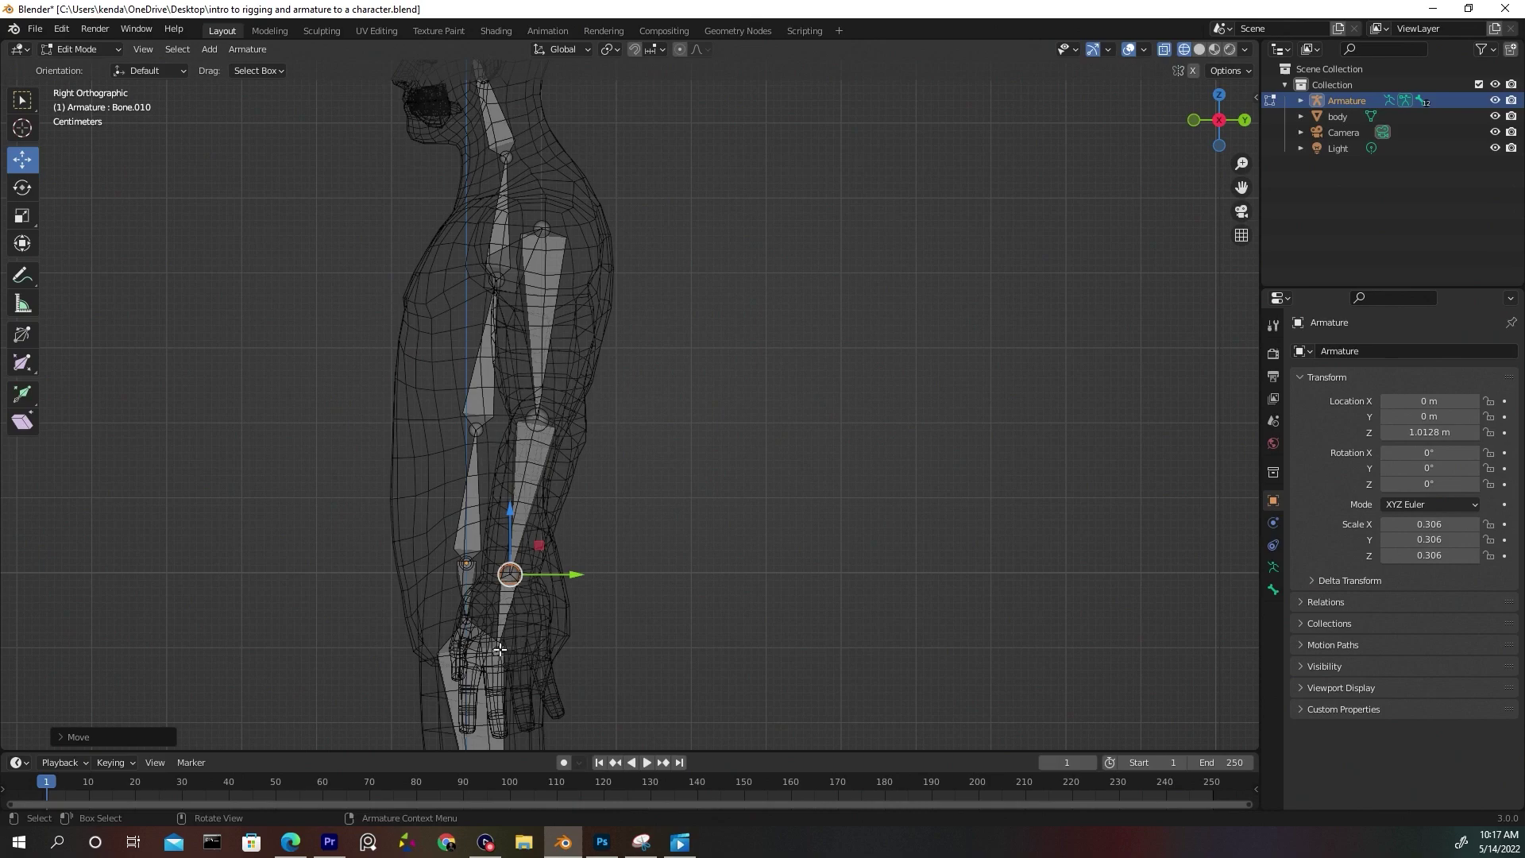
click(500, 650)
drag(522, 651, 533, 652)
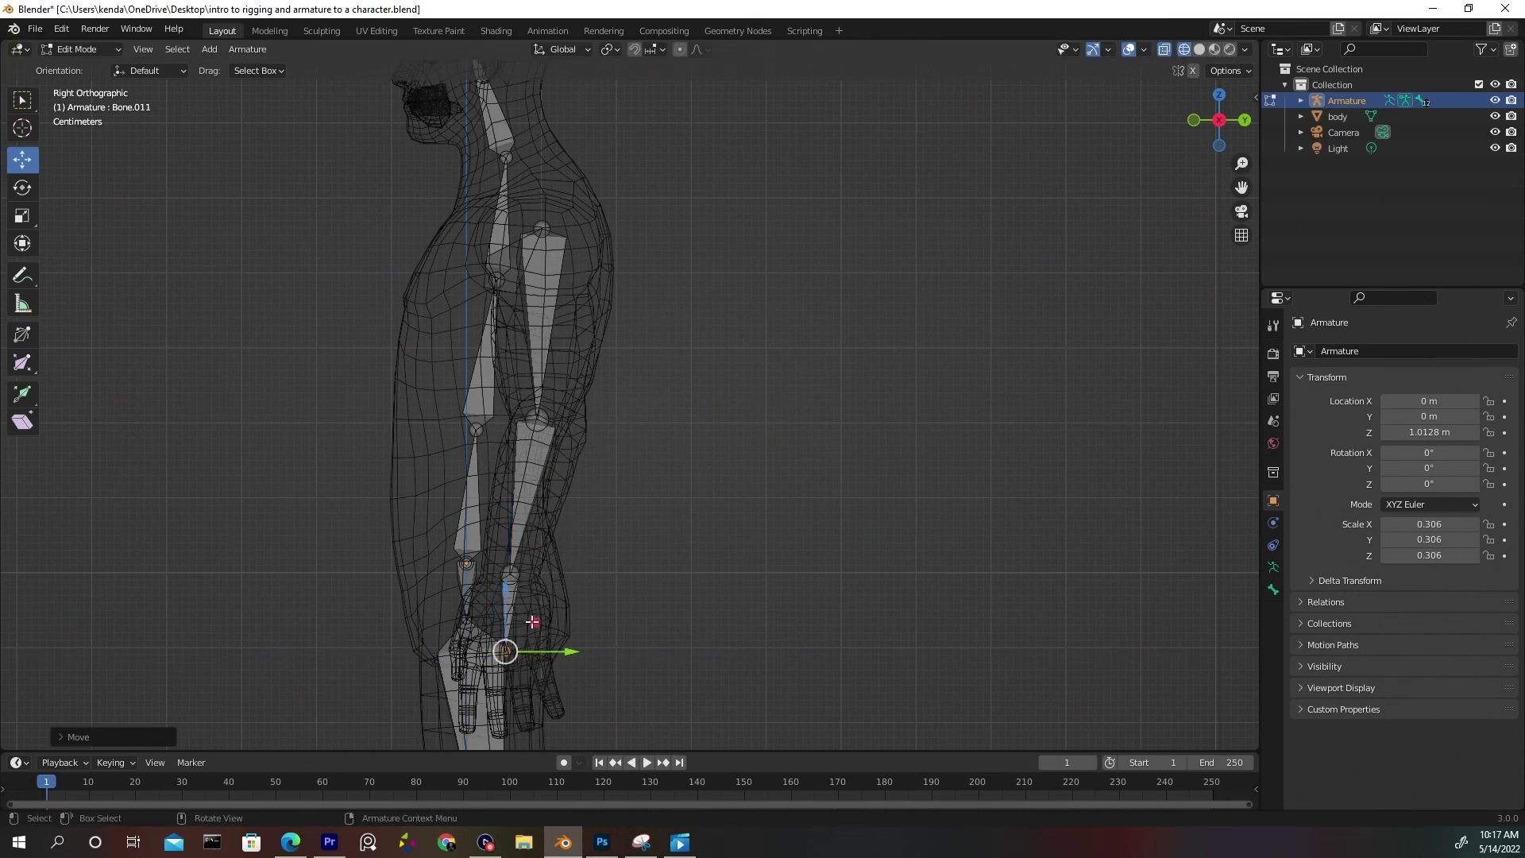
key(g)
click(530, 606)
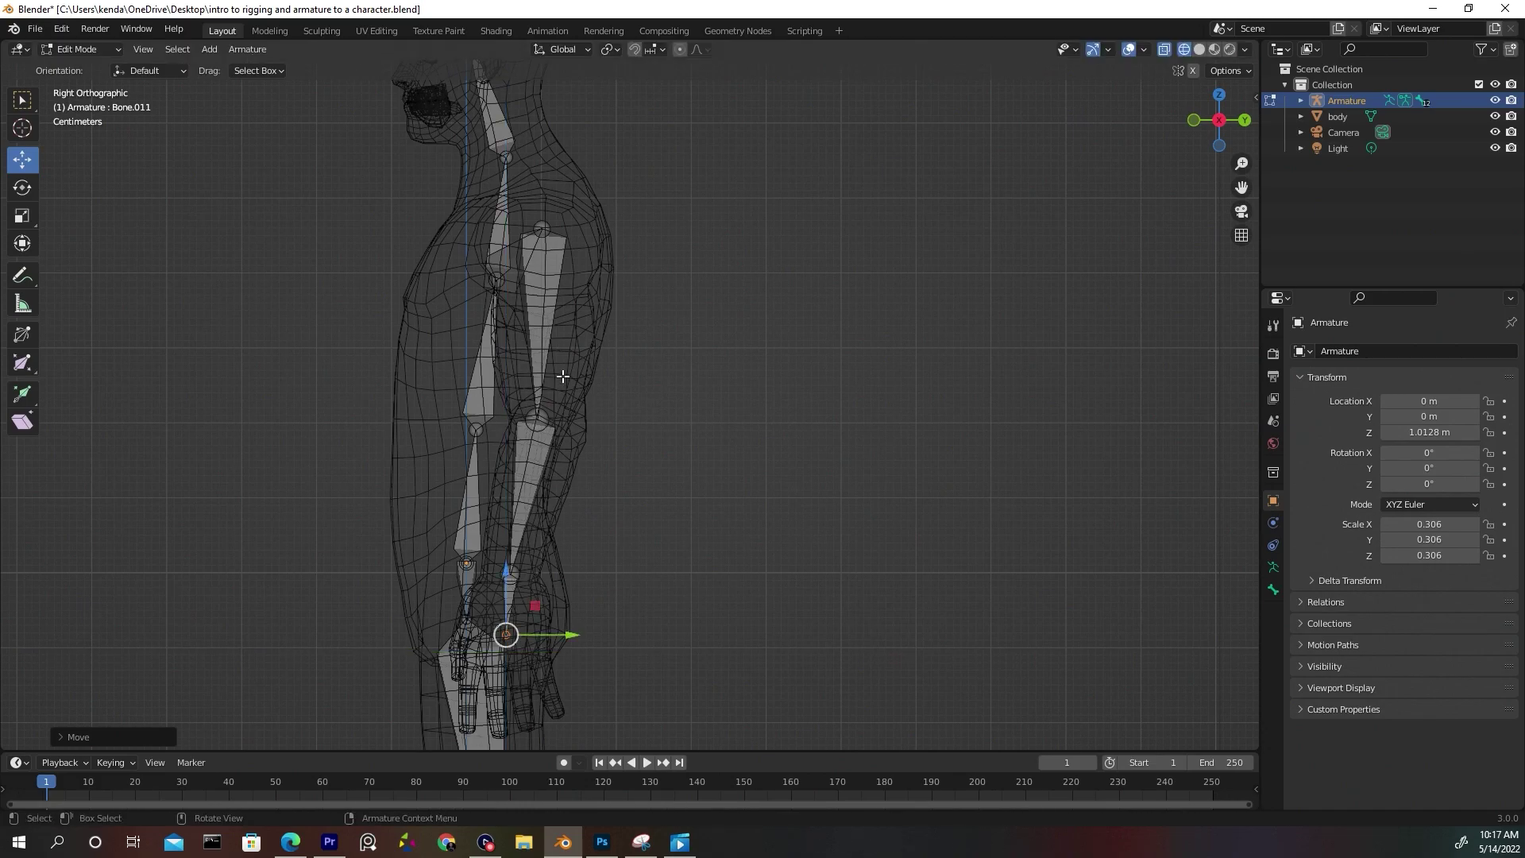
middle_drag(563, 376, 678, 344)
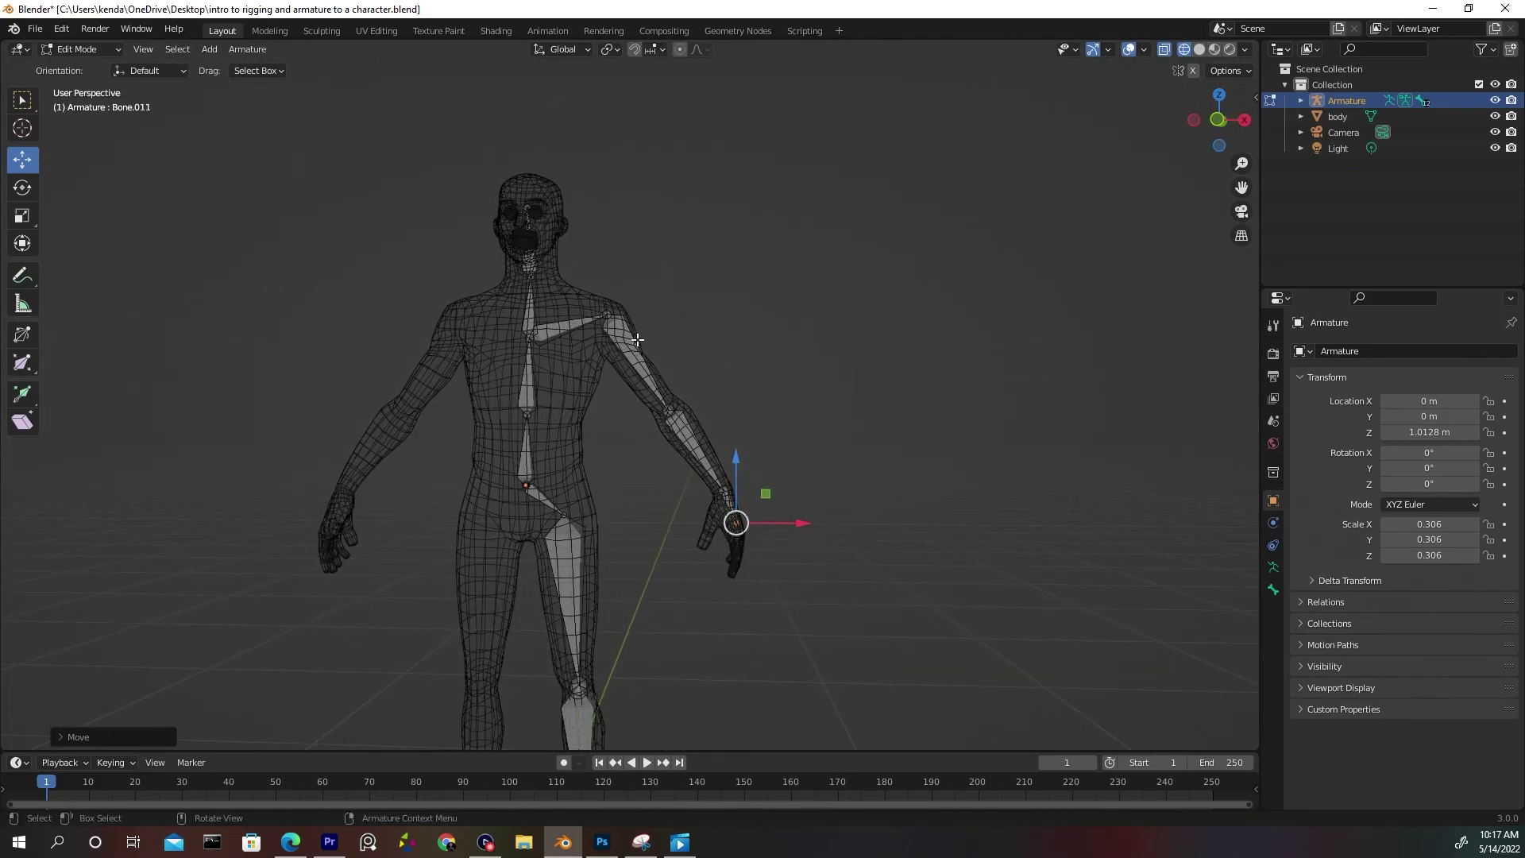
key(KP_1)
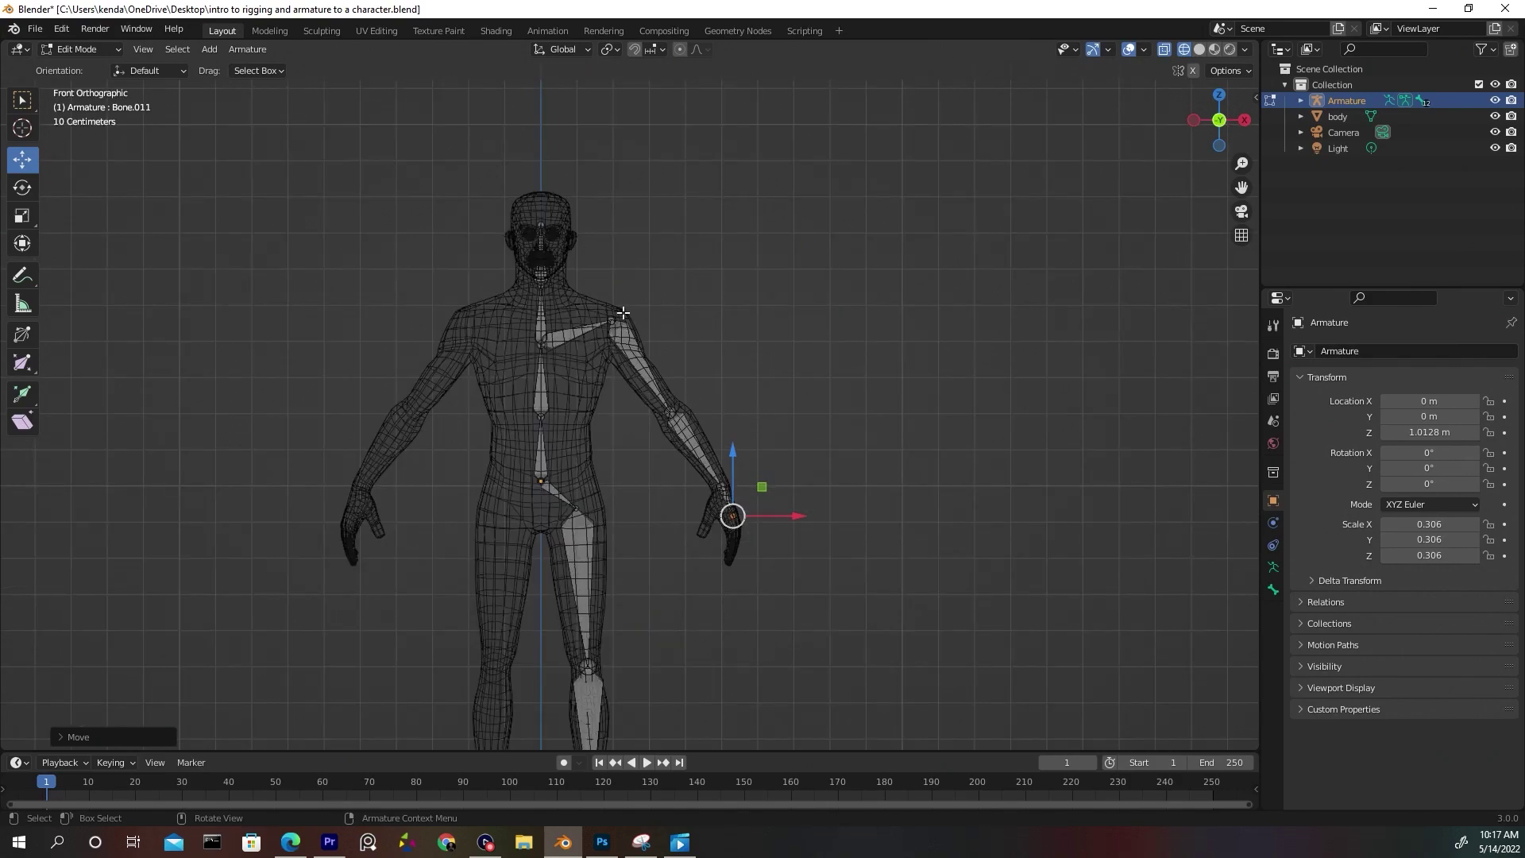
Move the left shoulder joint slightly inward and down in the front view.
click(610, 321)
drag(640, 292, 633, 302)
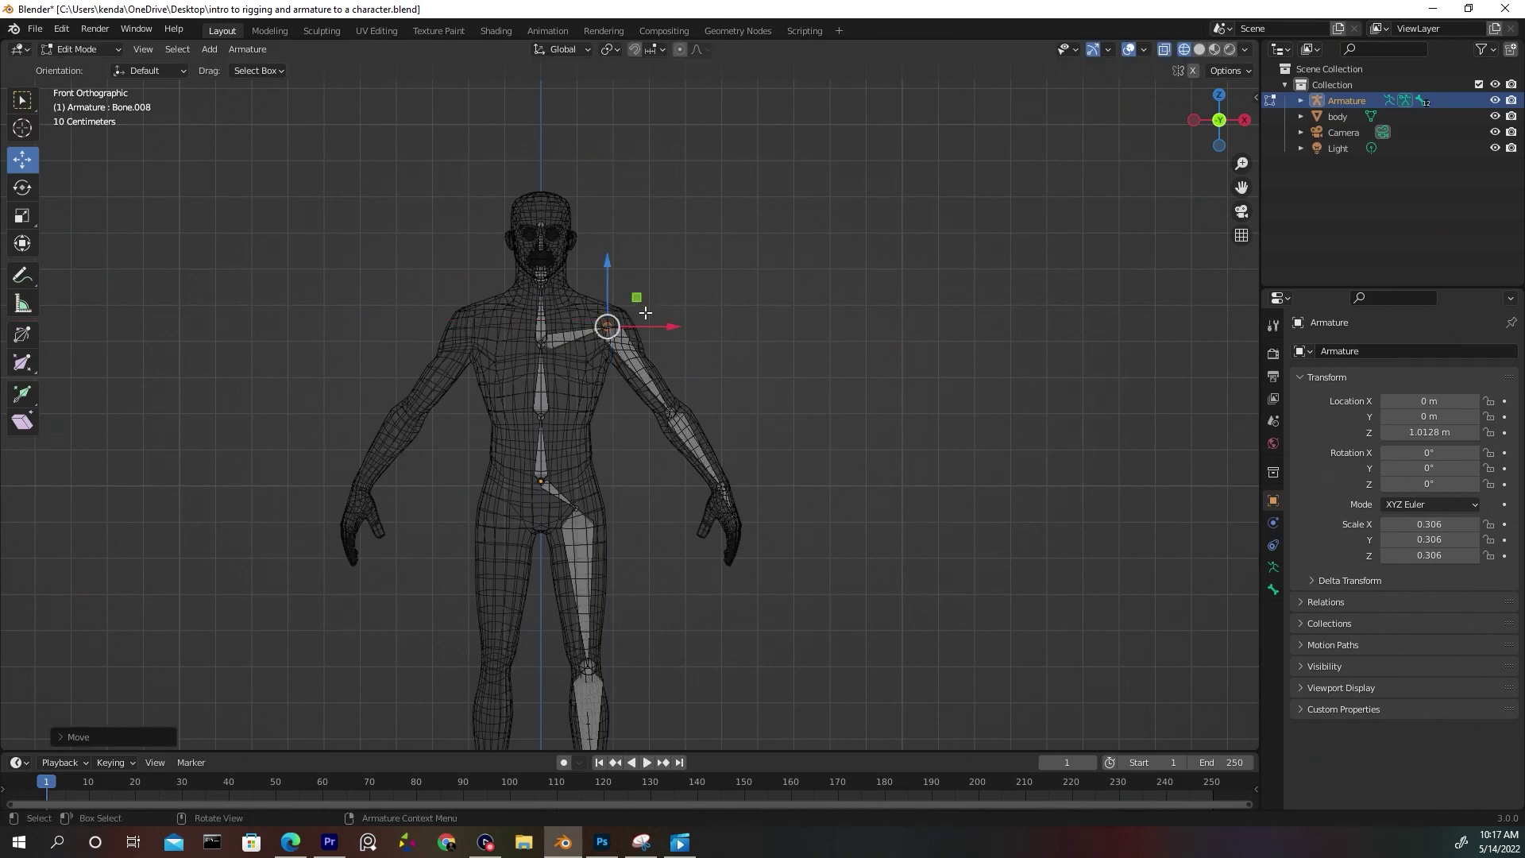
shift+middle_drag(679, 402, 672, 267)
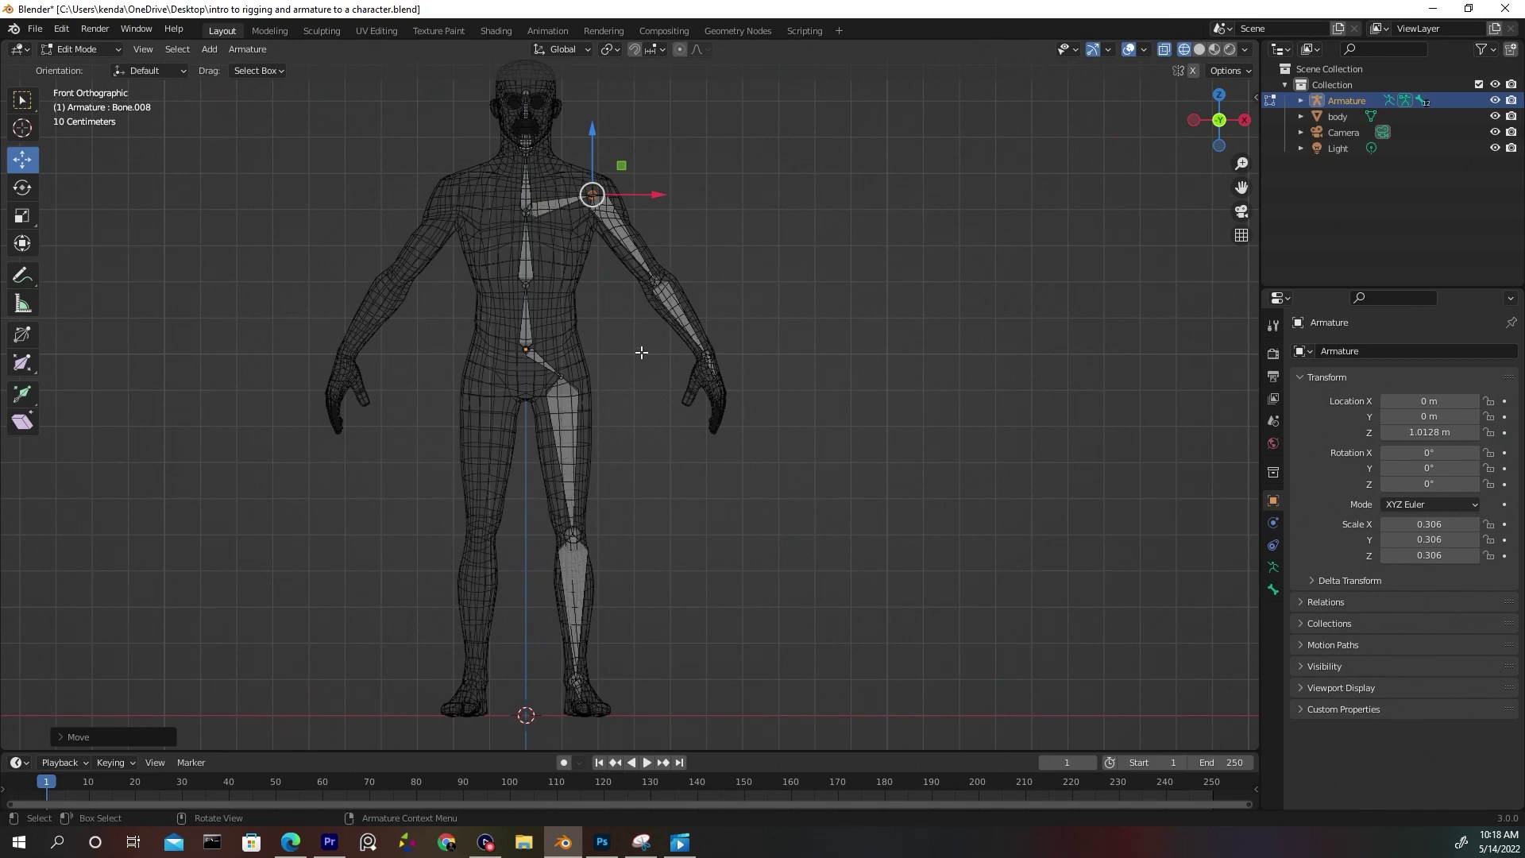
shift+middle_drag(640, 350, 632, 271)
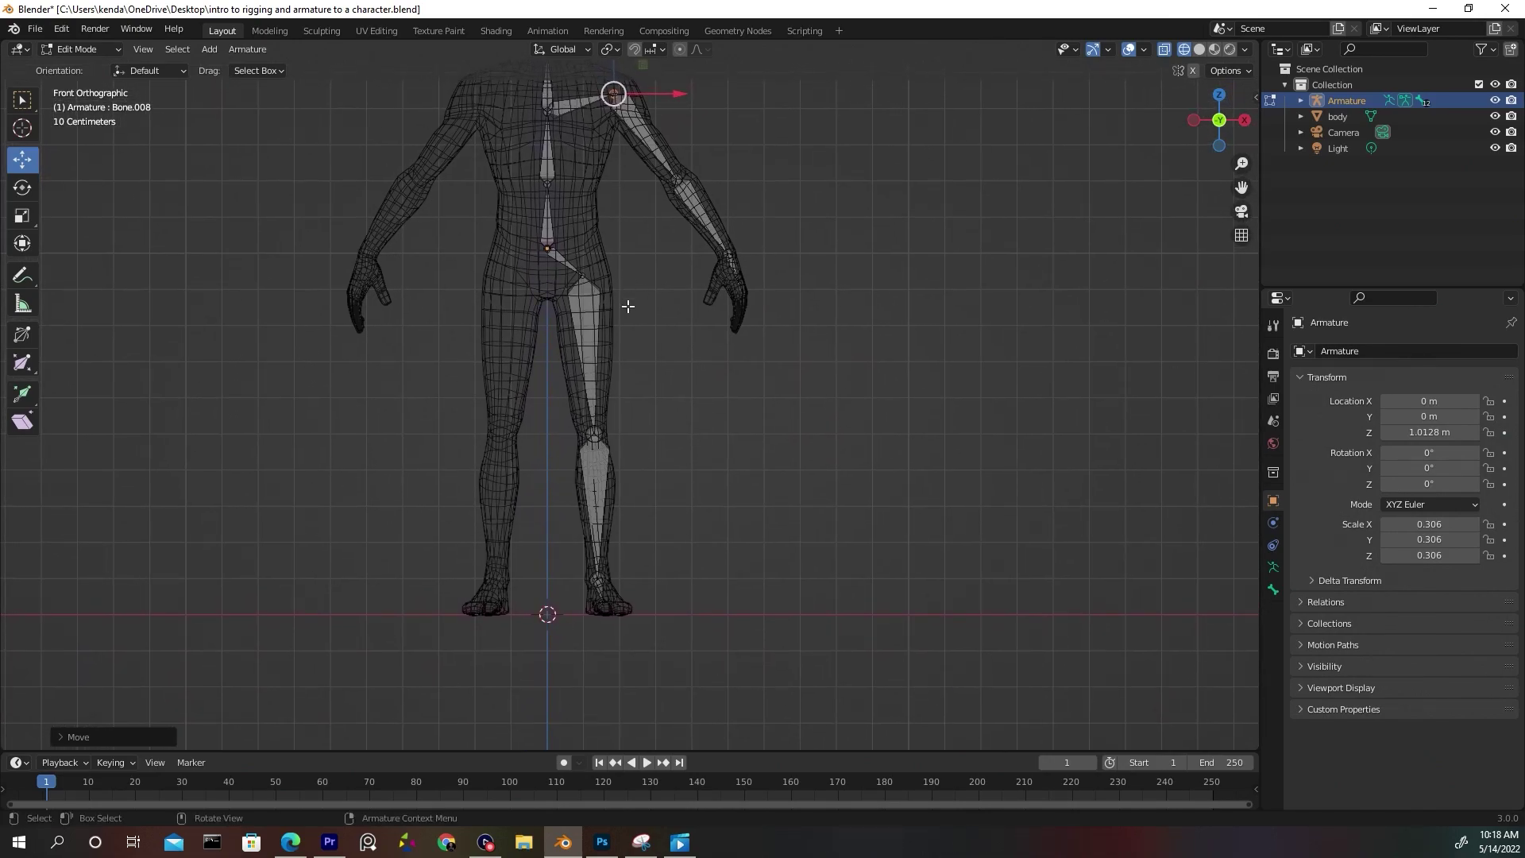
shift+middle_drag(660, 207, 642, 333)
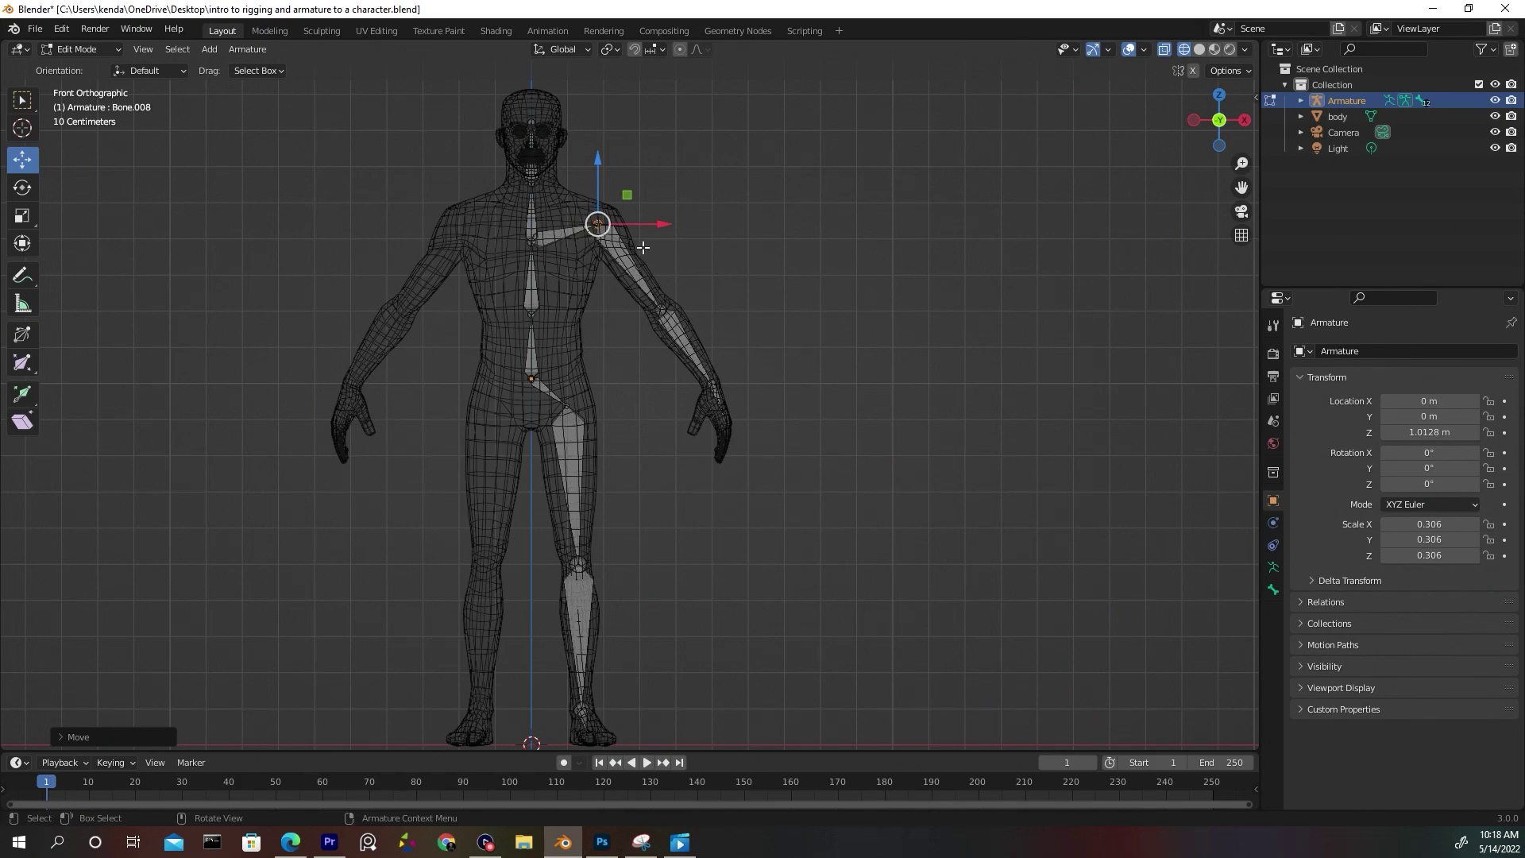
shift+middle_drag(653, 196, 648, 215)
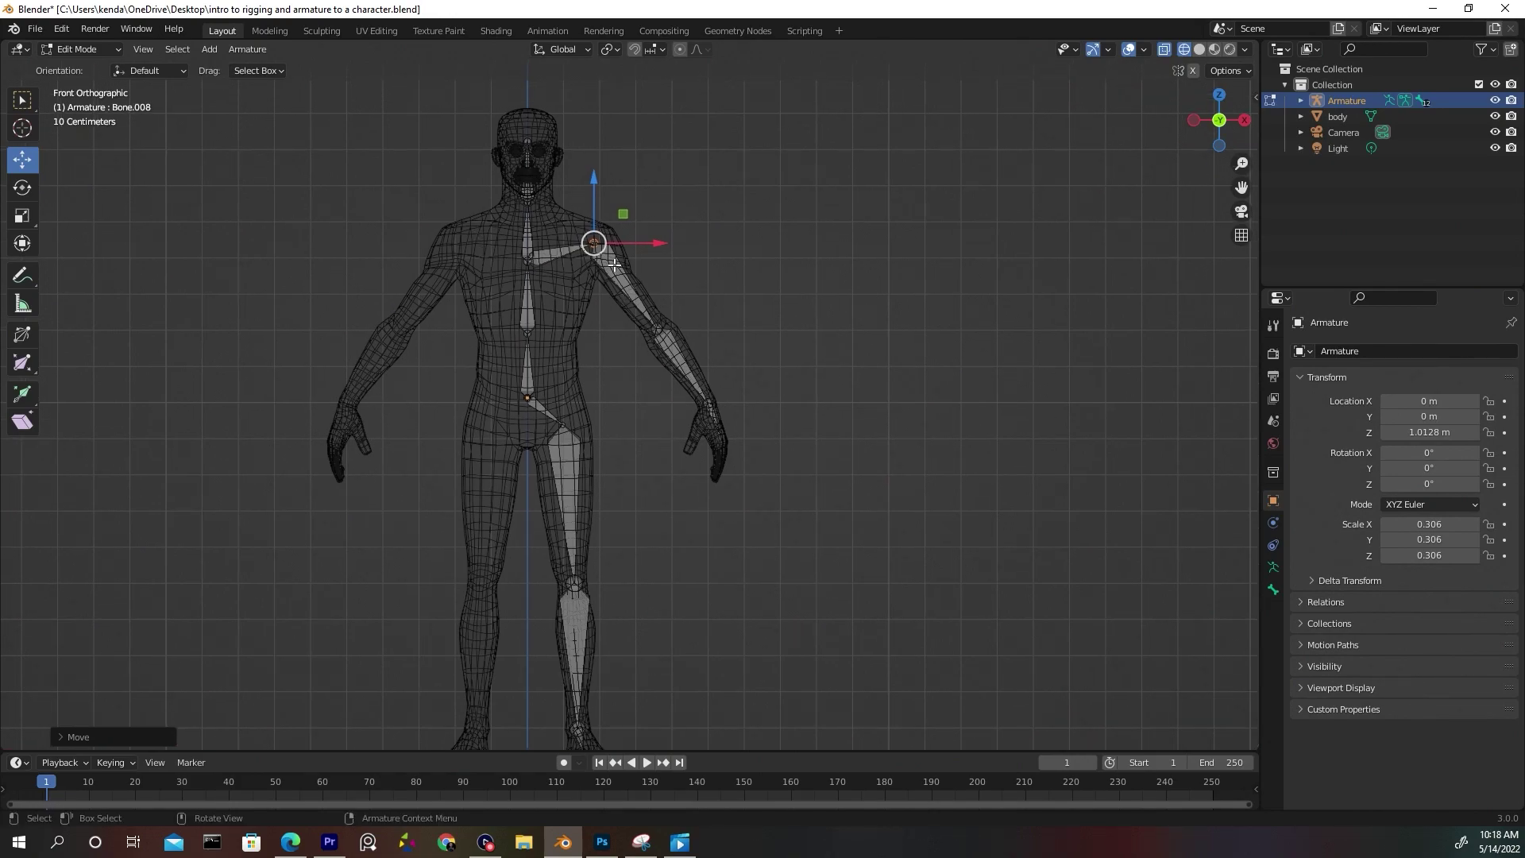
Rename the bone running from the chest to the left shoulder as pec.l.
scroll(615, 265, up, 5)
click(560, 202)
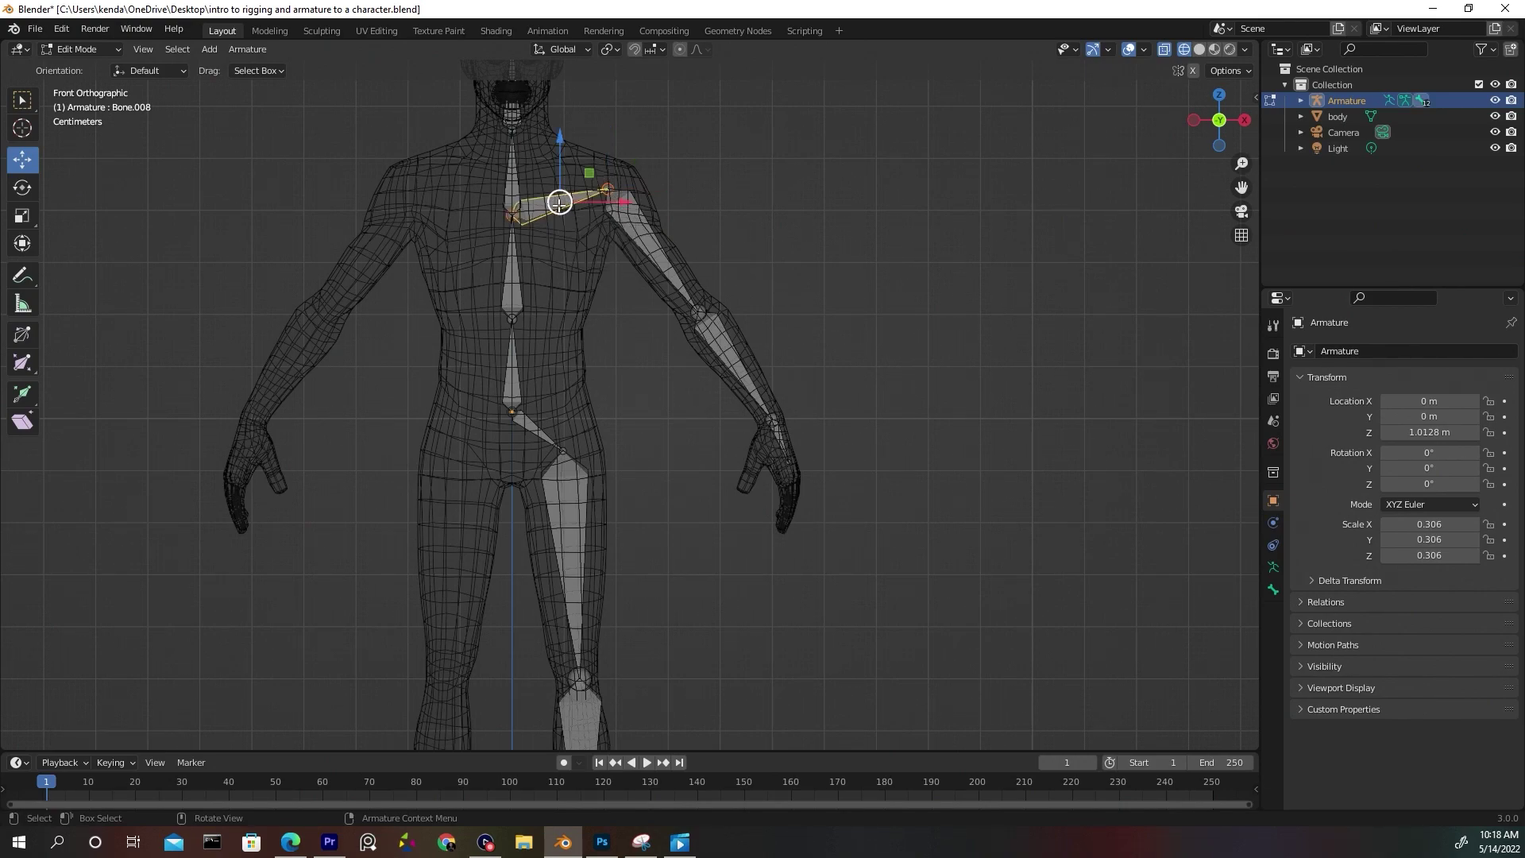
key(F2)
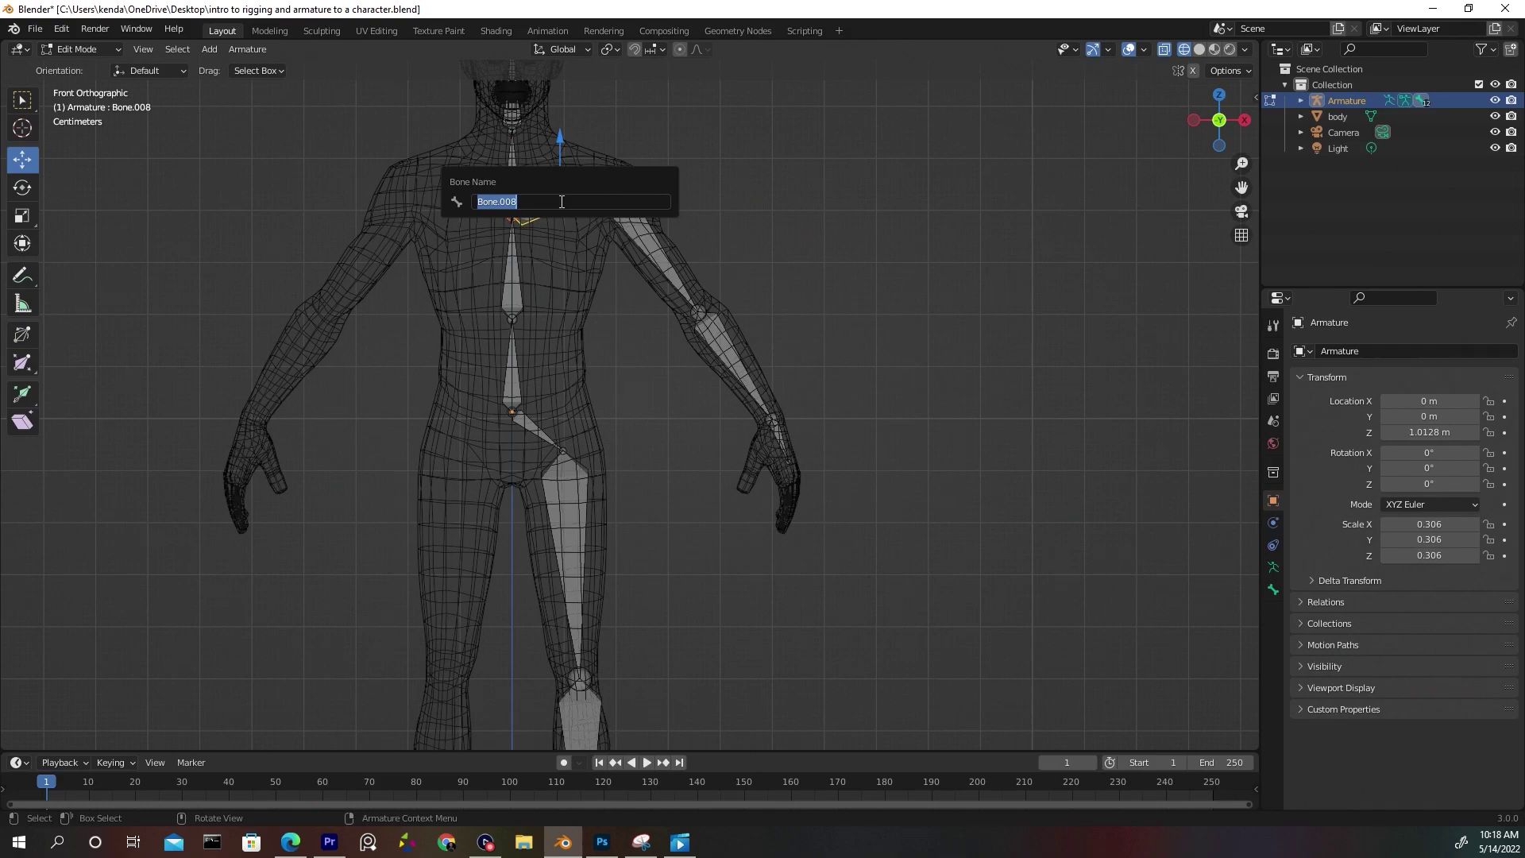
text(pec.l)
key(Return)
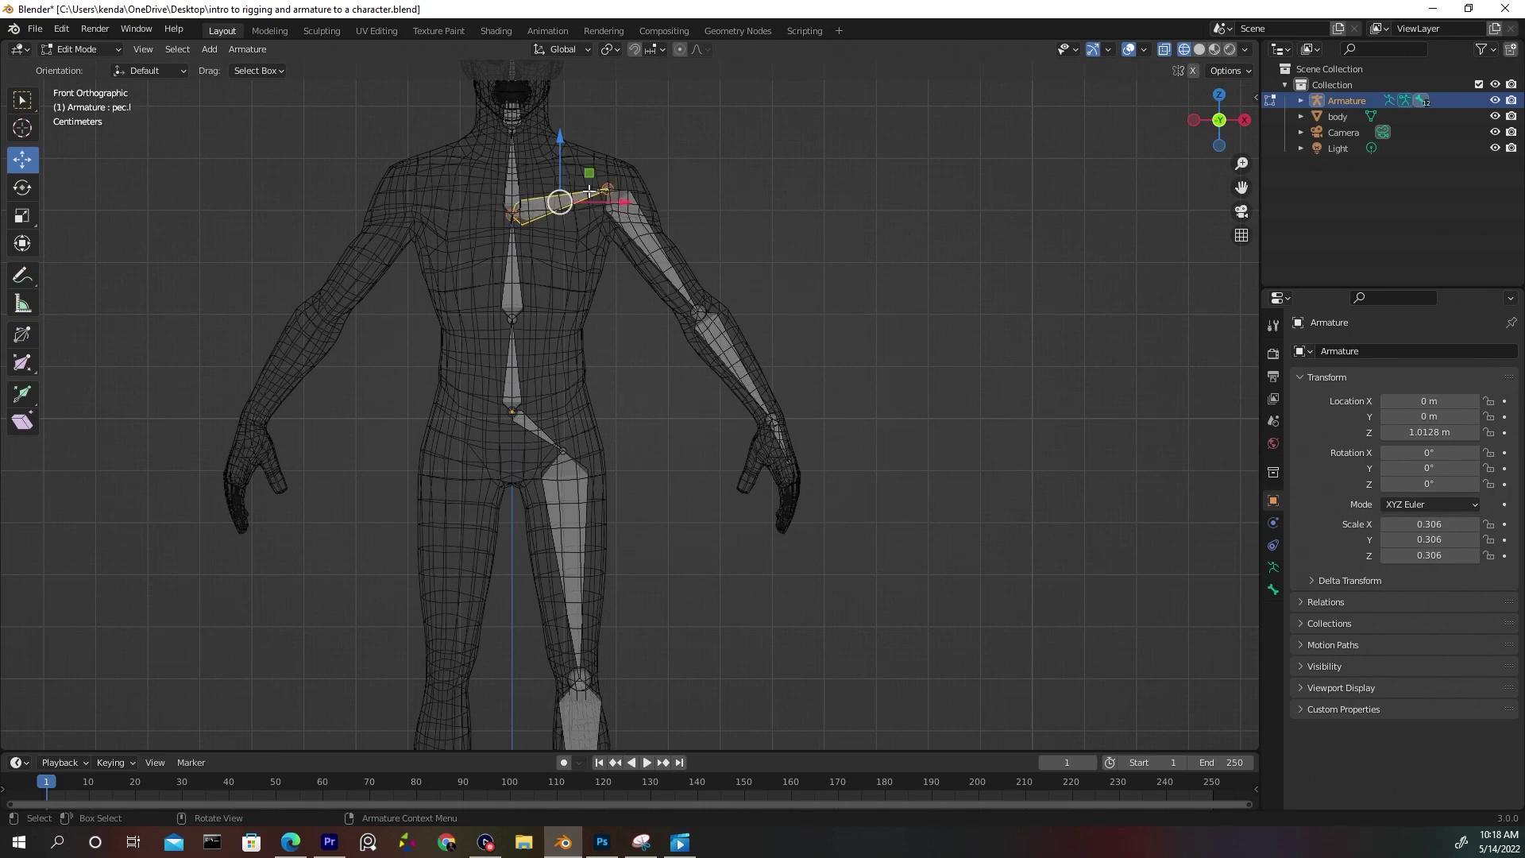
Rename the left upper arm bone as shoulder.l.
click(638, 230)
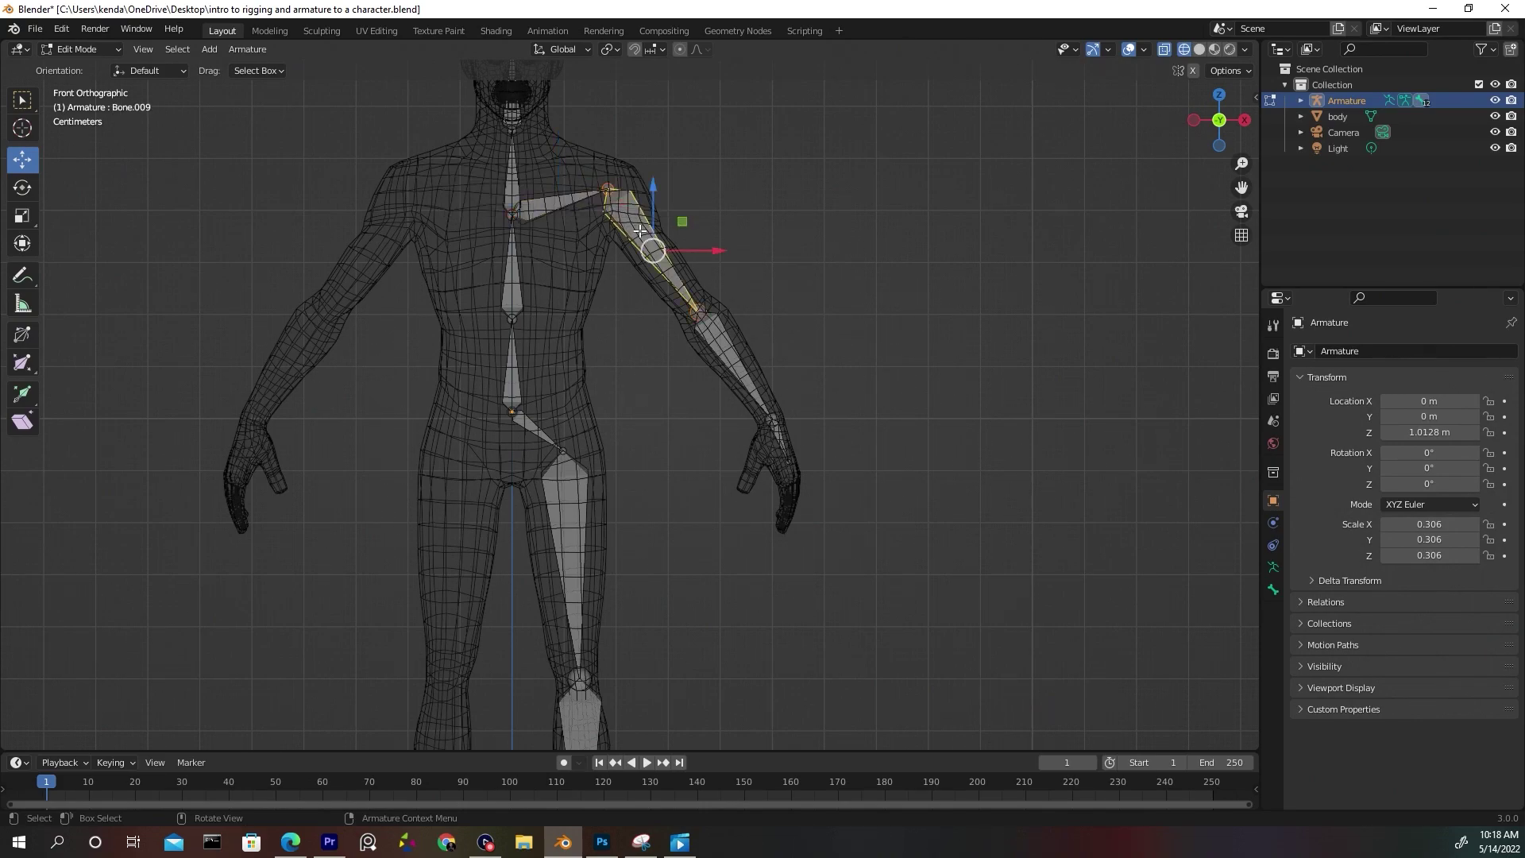
key(F2)
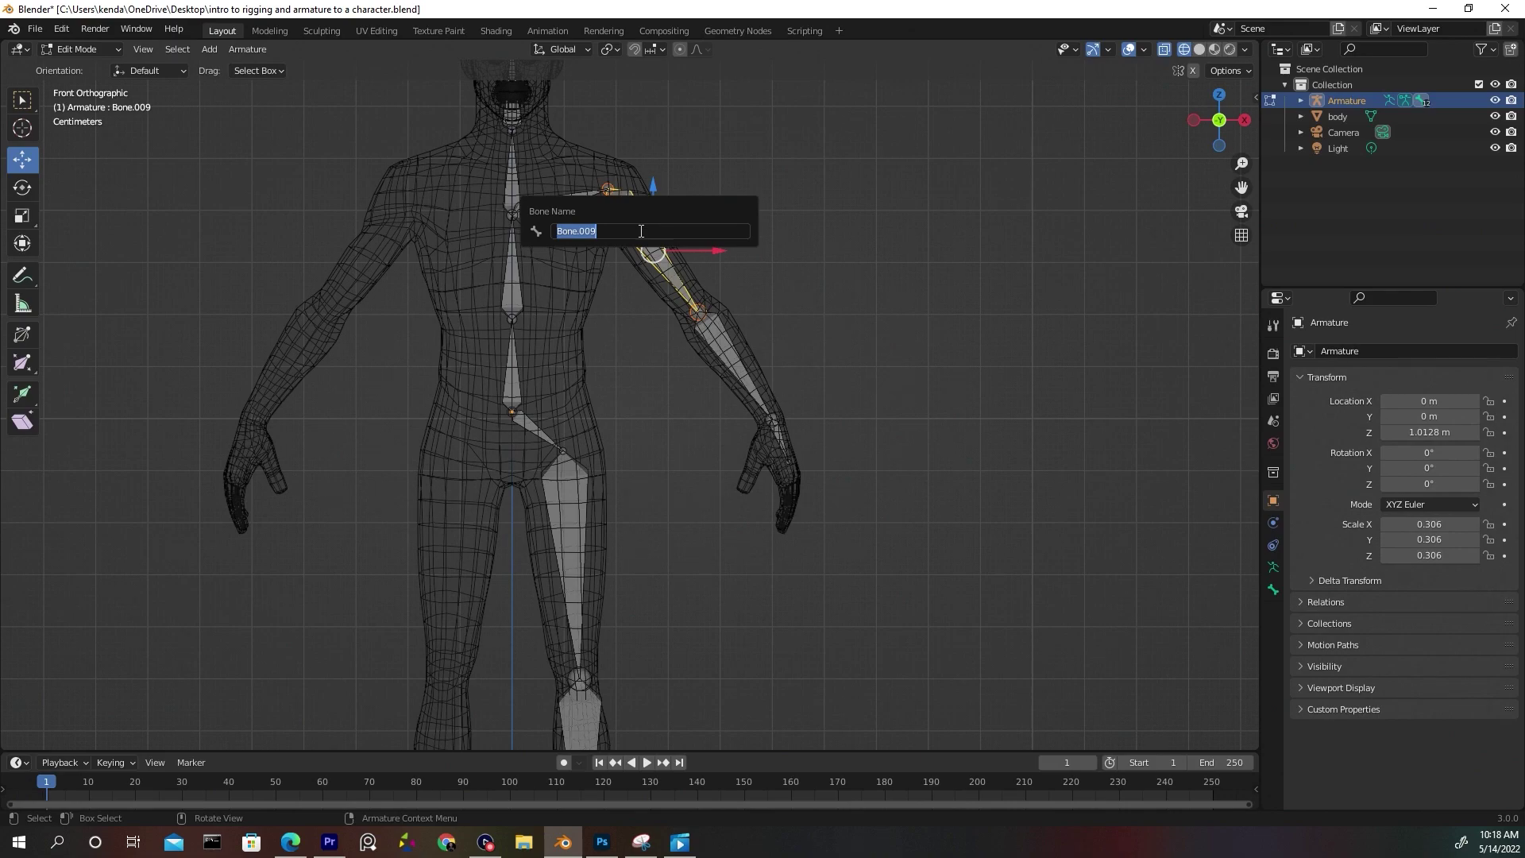
text(shoulder.l)
key(Return)
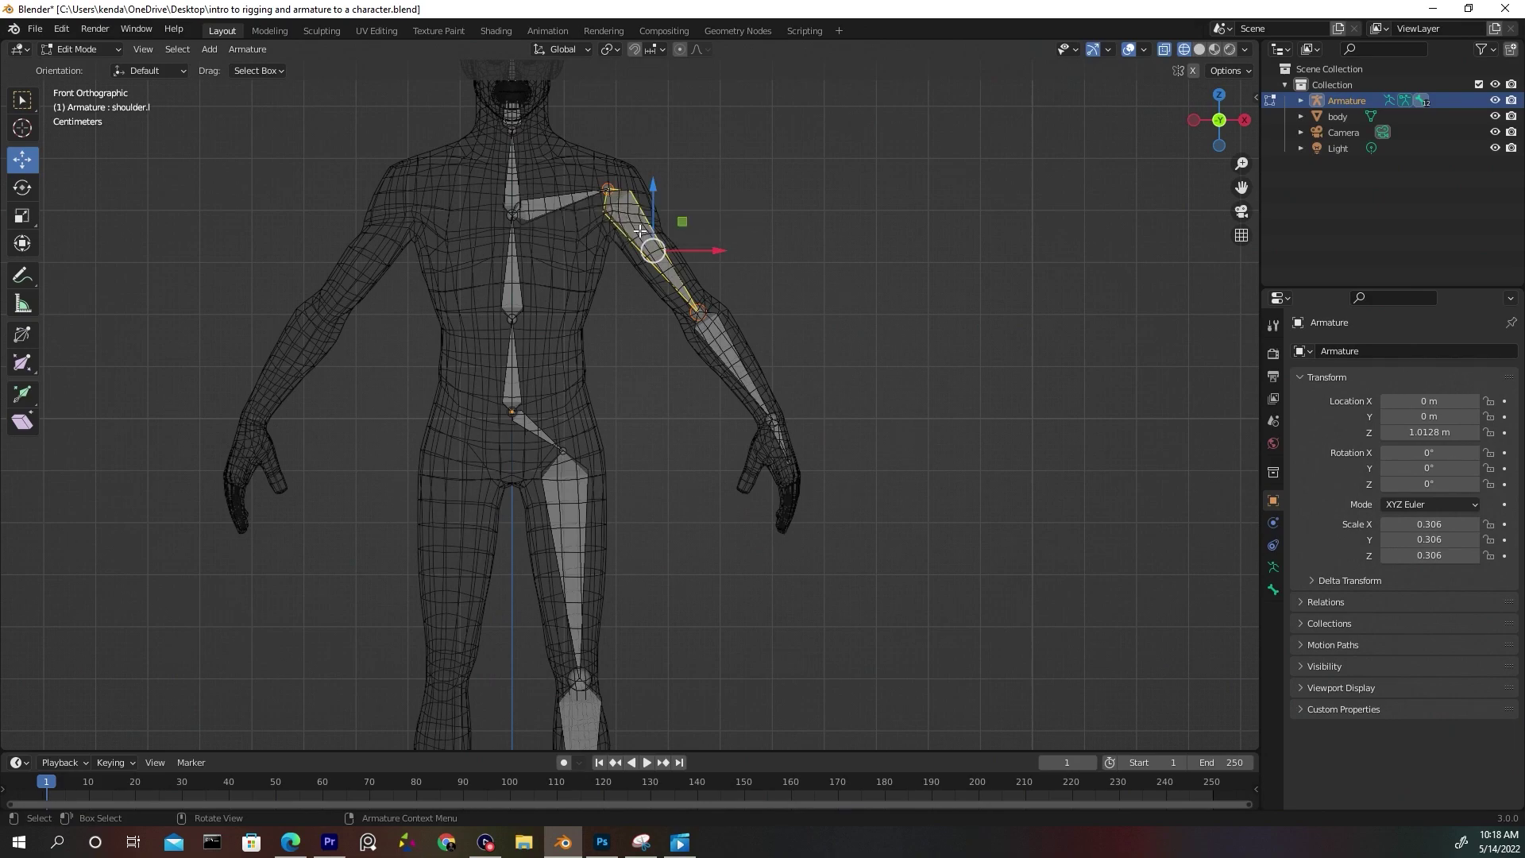
Rename the left lower arm bone, between elbow and wrist, as forearm.l.
click(720, 344)
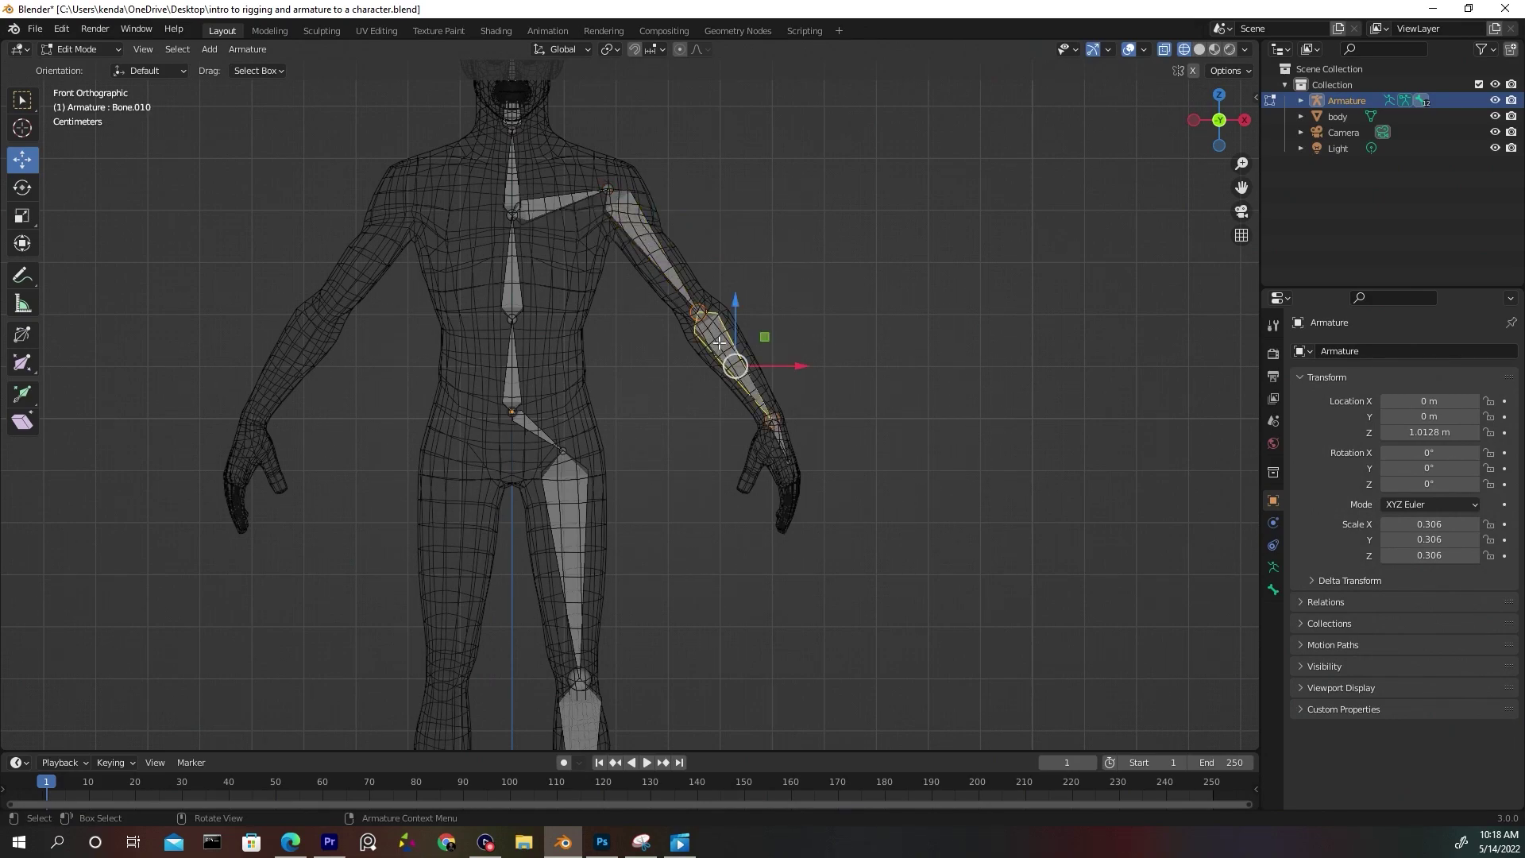
key(F2)
text(shoul)
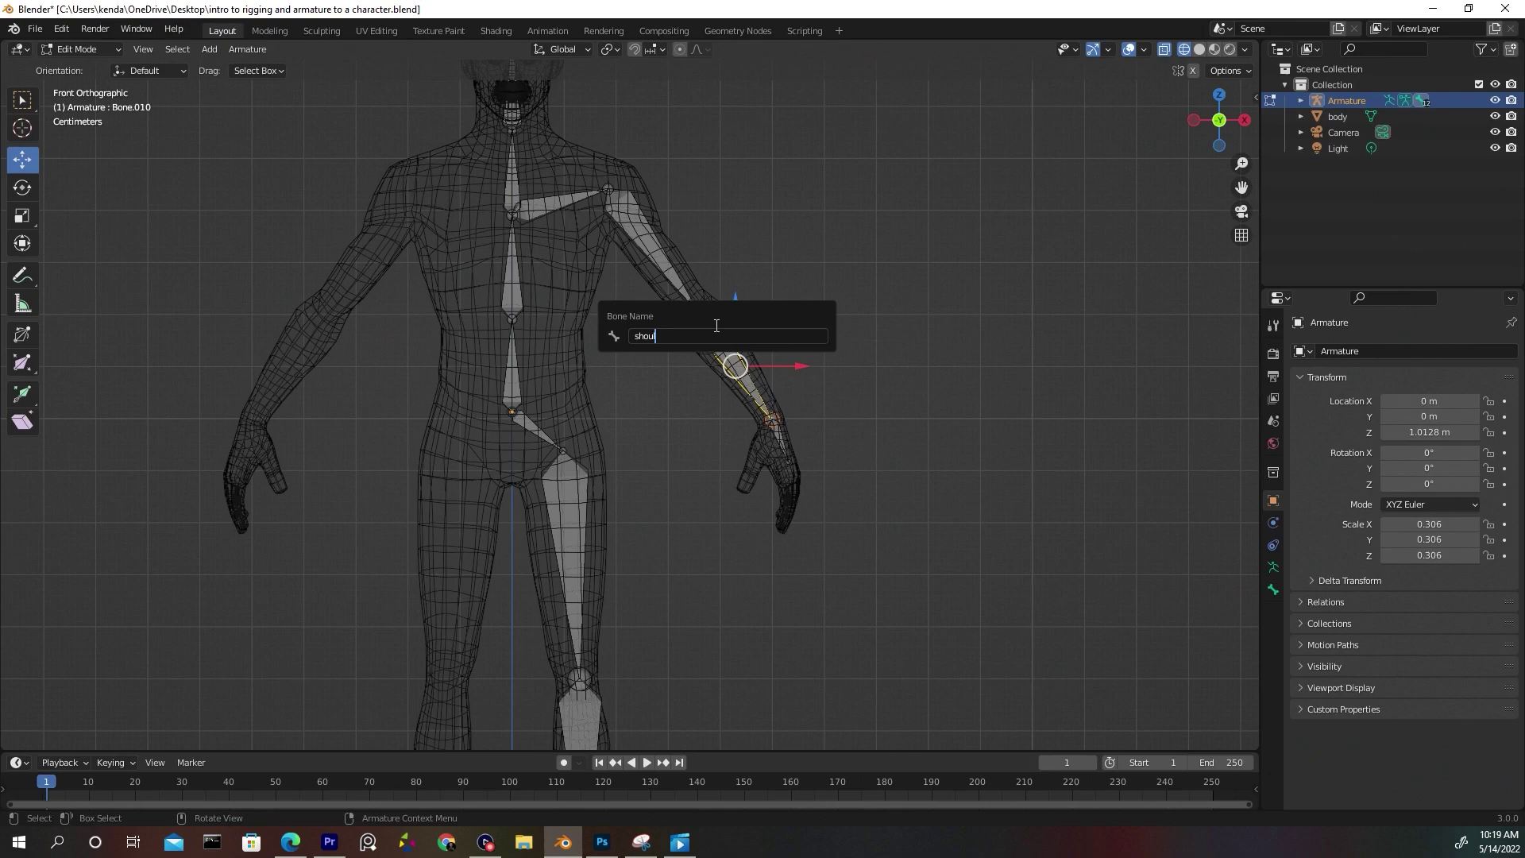
key(BackSpace)
key(BackSpace)
key(BackSpace)
key(BackSpace)
text(forearm.l)
key(Return)
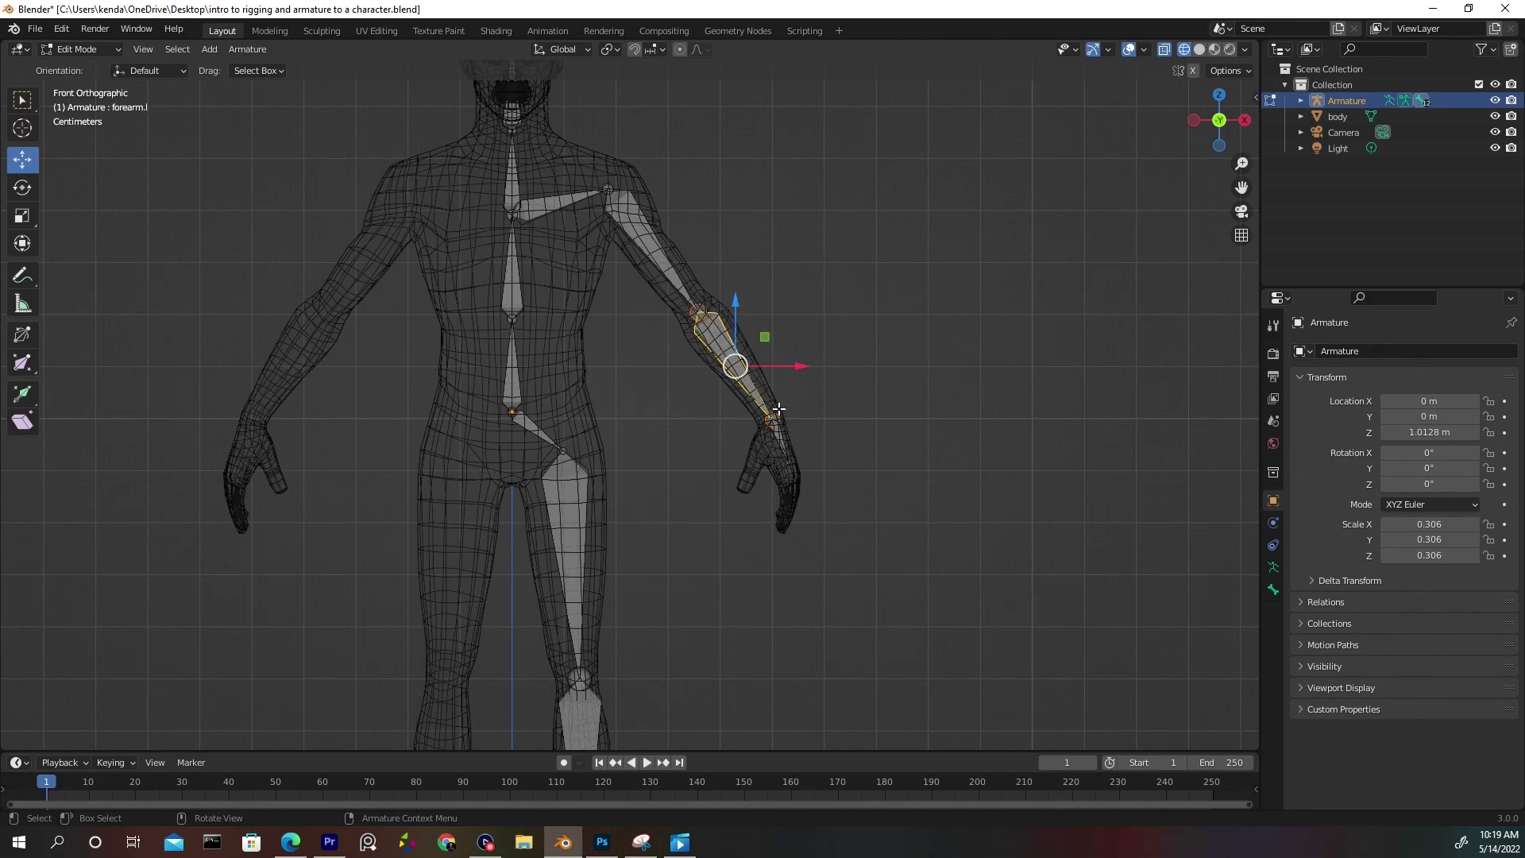
Rename the bone in the left palm as hand.l.
click(781, 436)
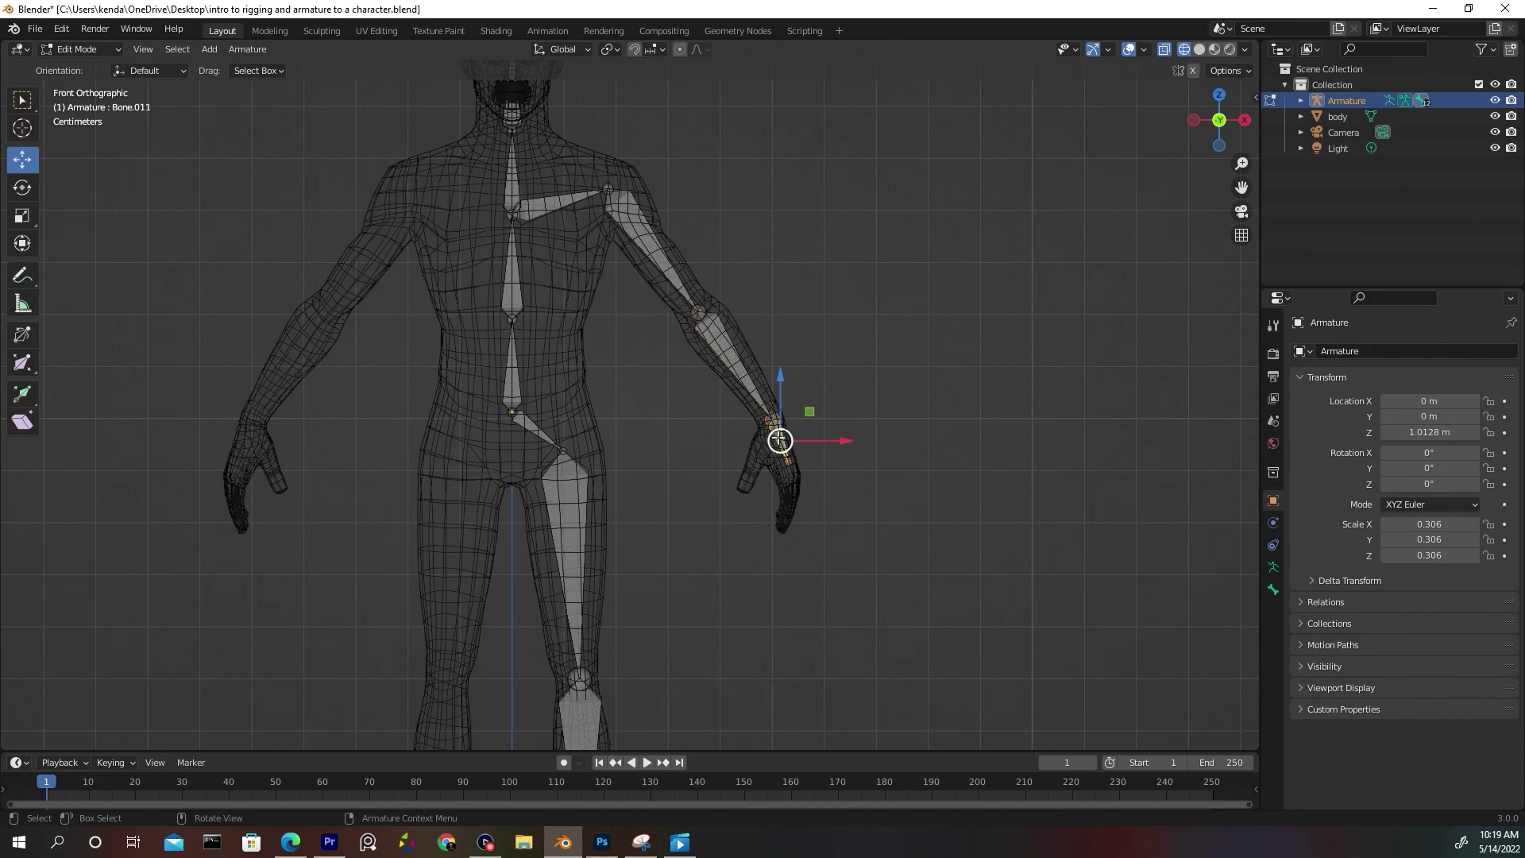
key(F2)
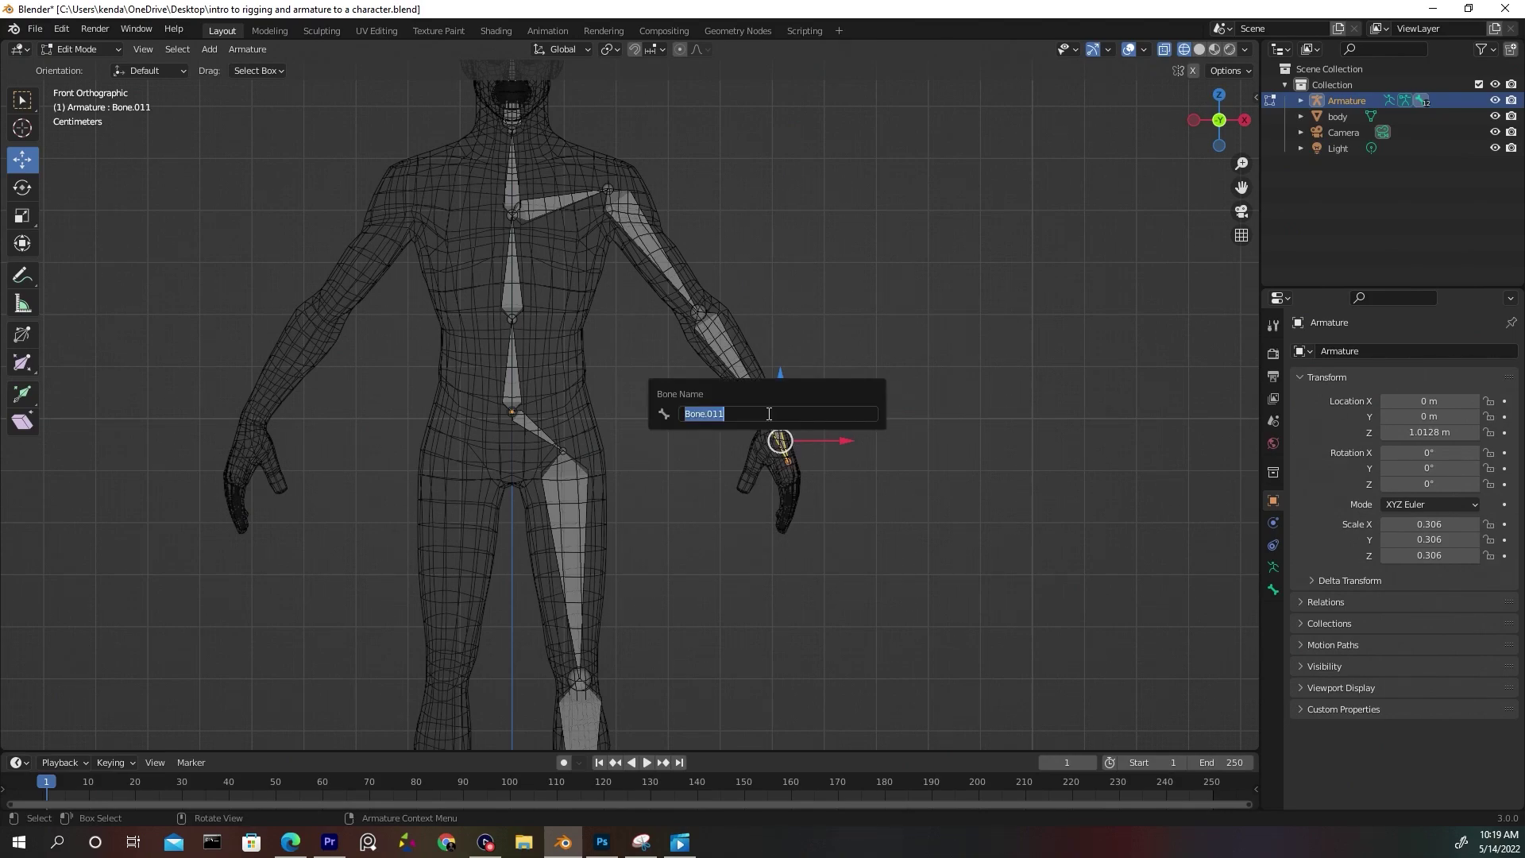
text(hand.l)
key(Return)
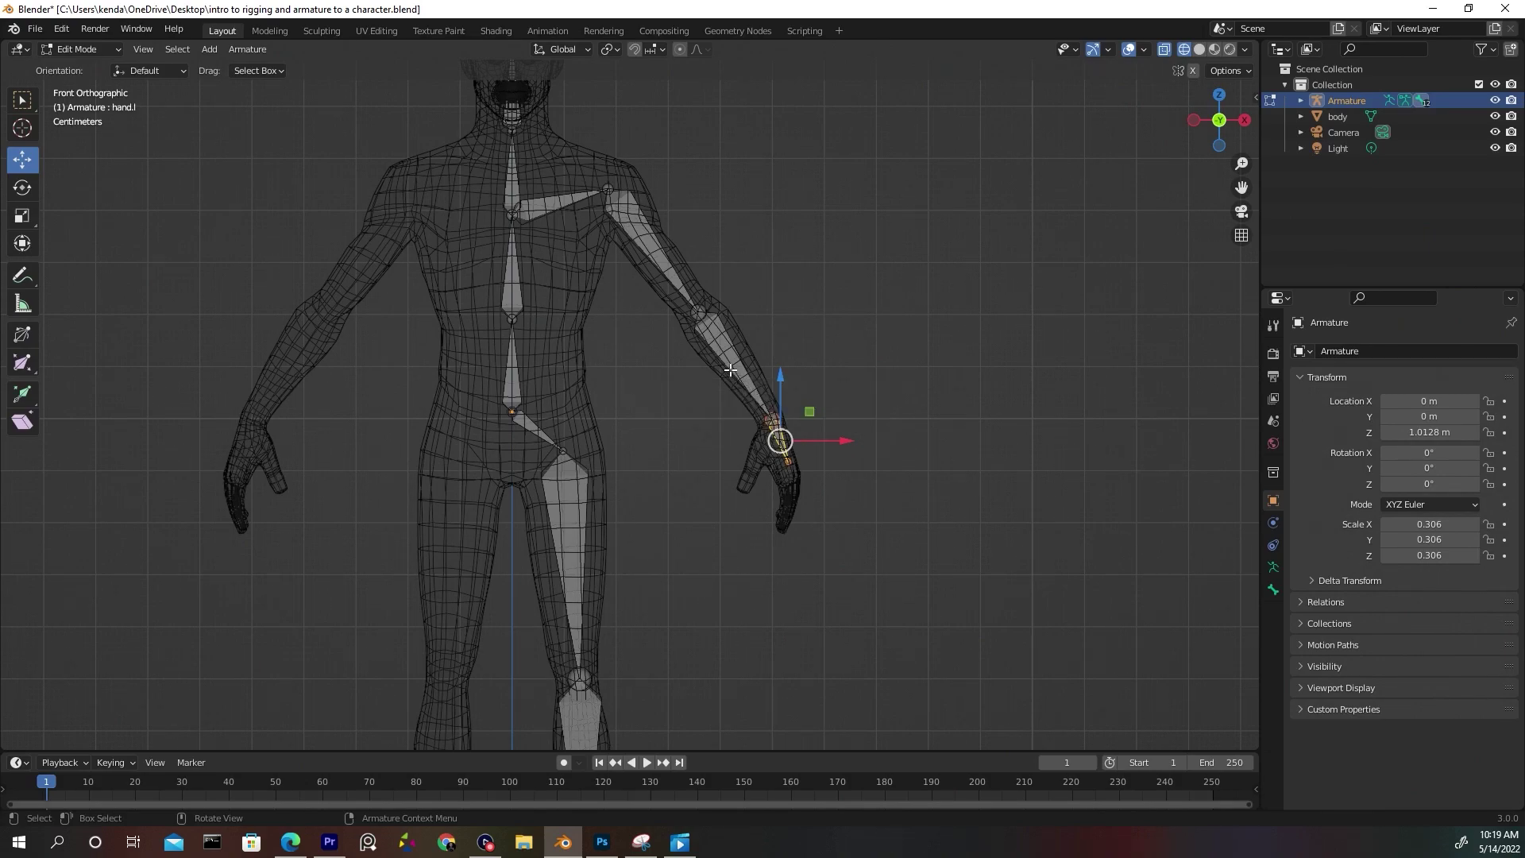
Try to symmetrize all the armature's bones across to the character's right side, and undo it.
key(a)
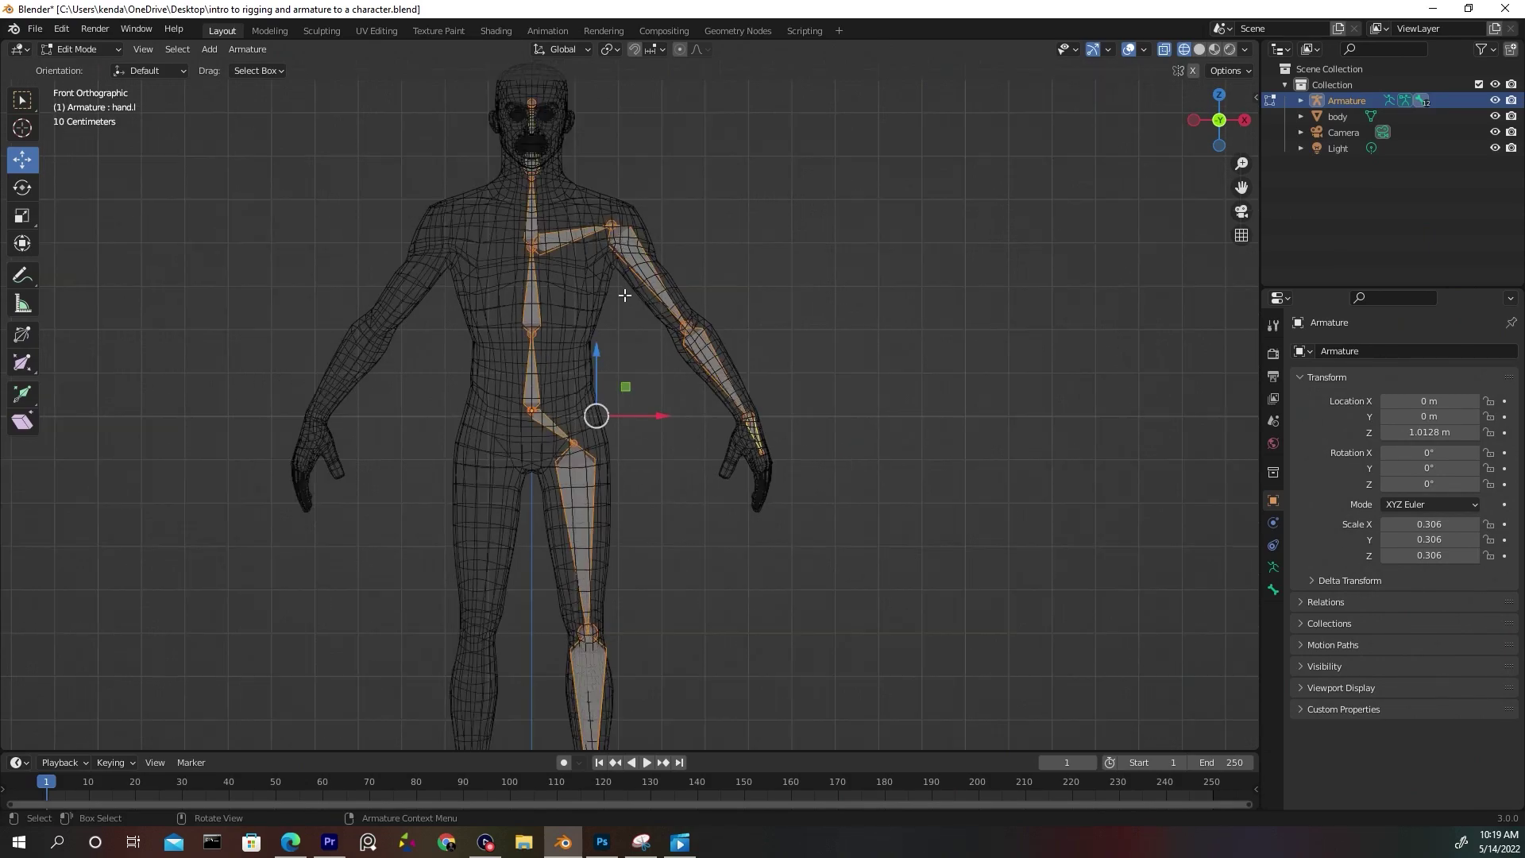
scroll(624, 294, down, 2)
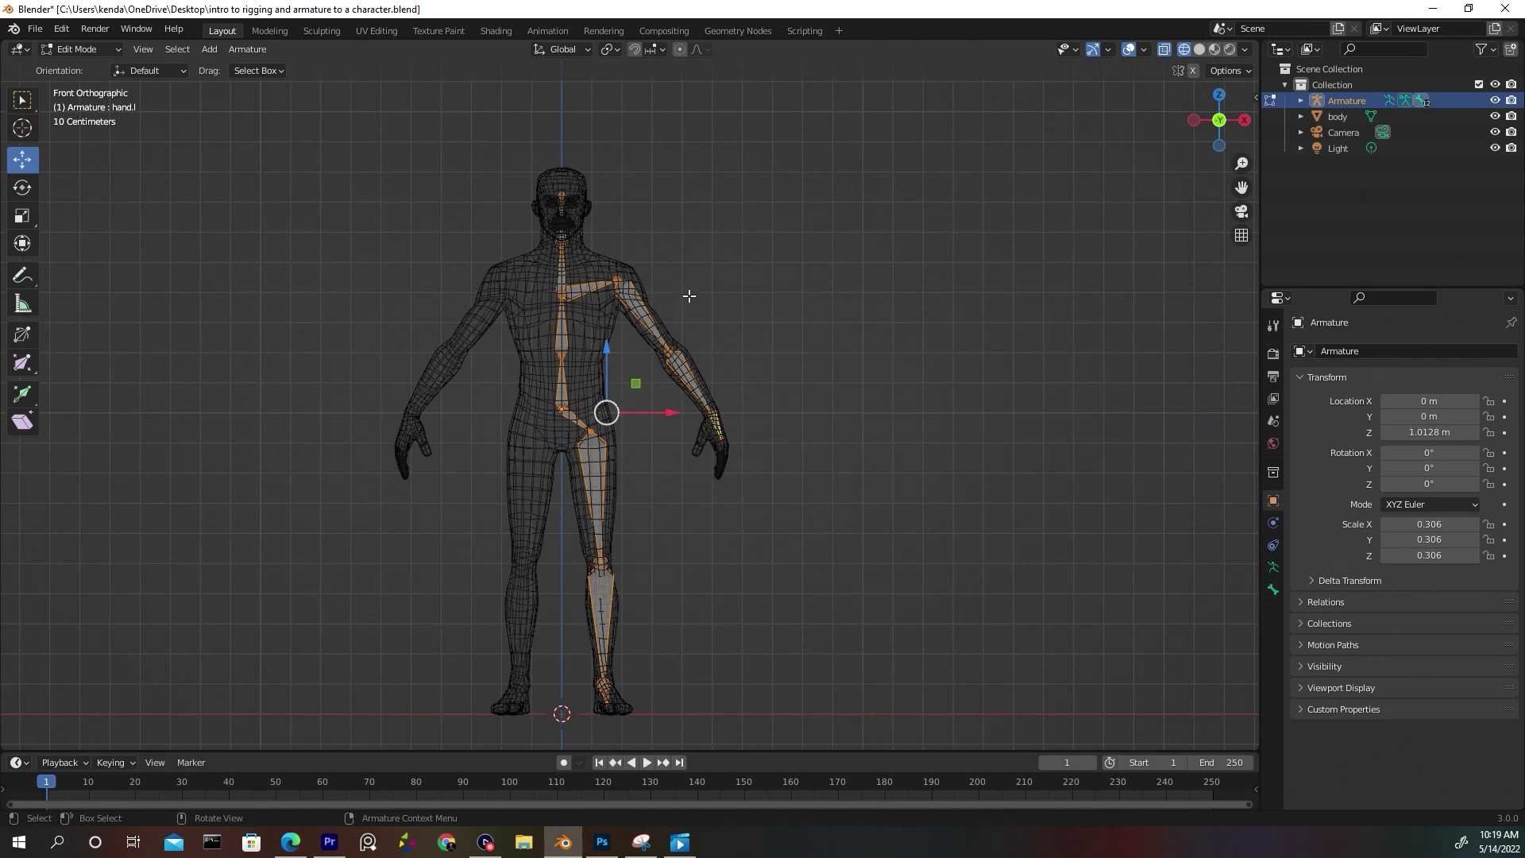
key(F3)
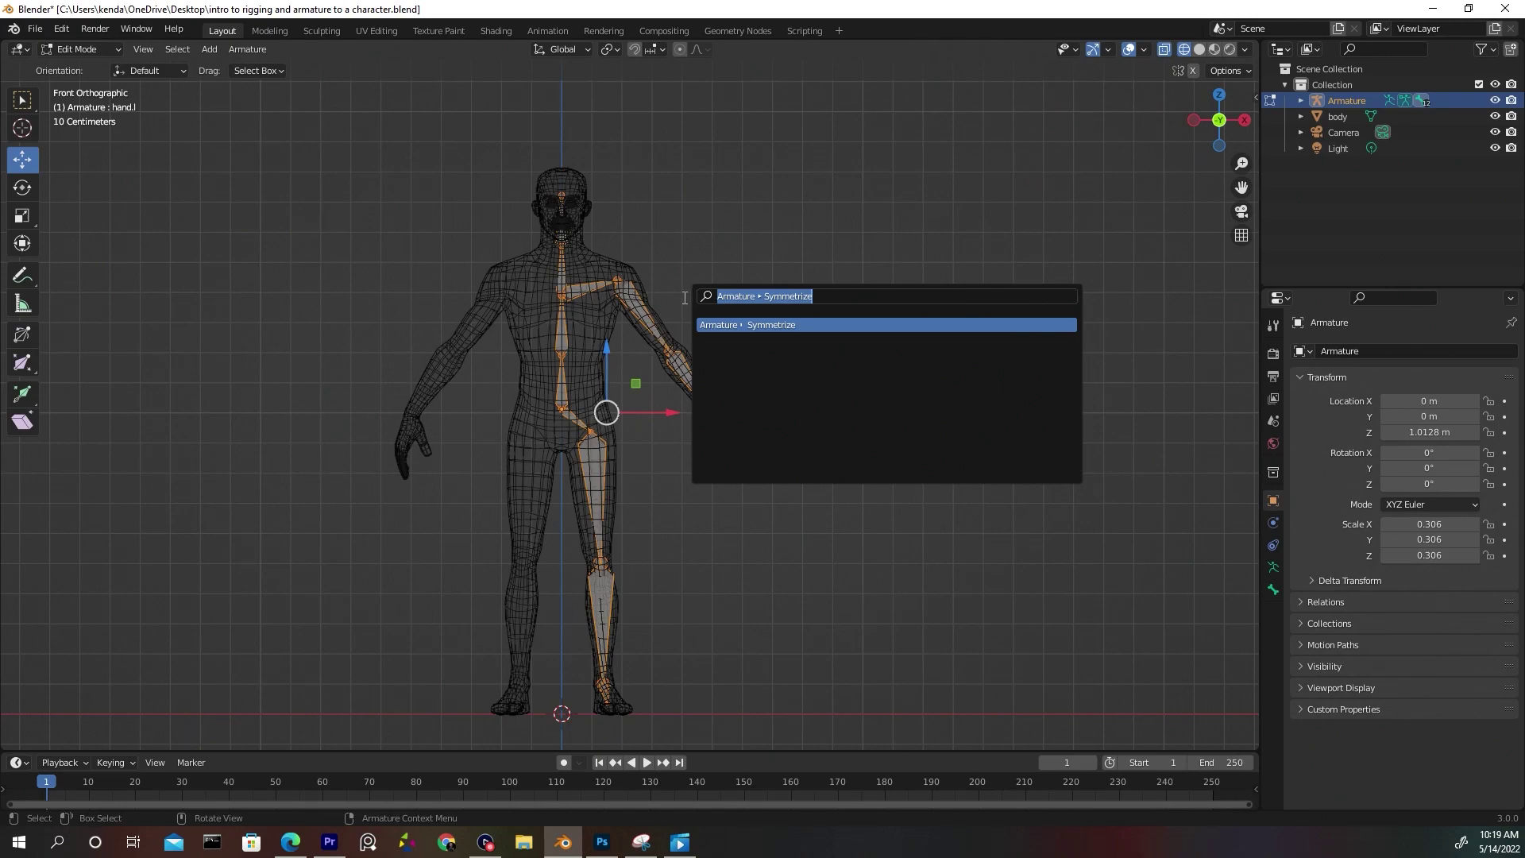
click(770, 326)
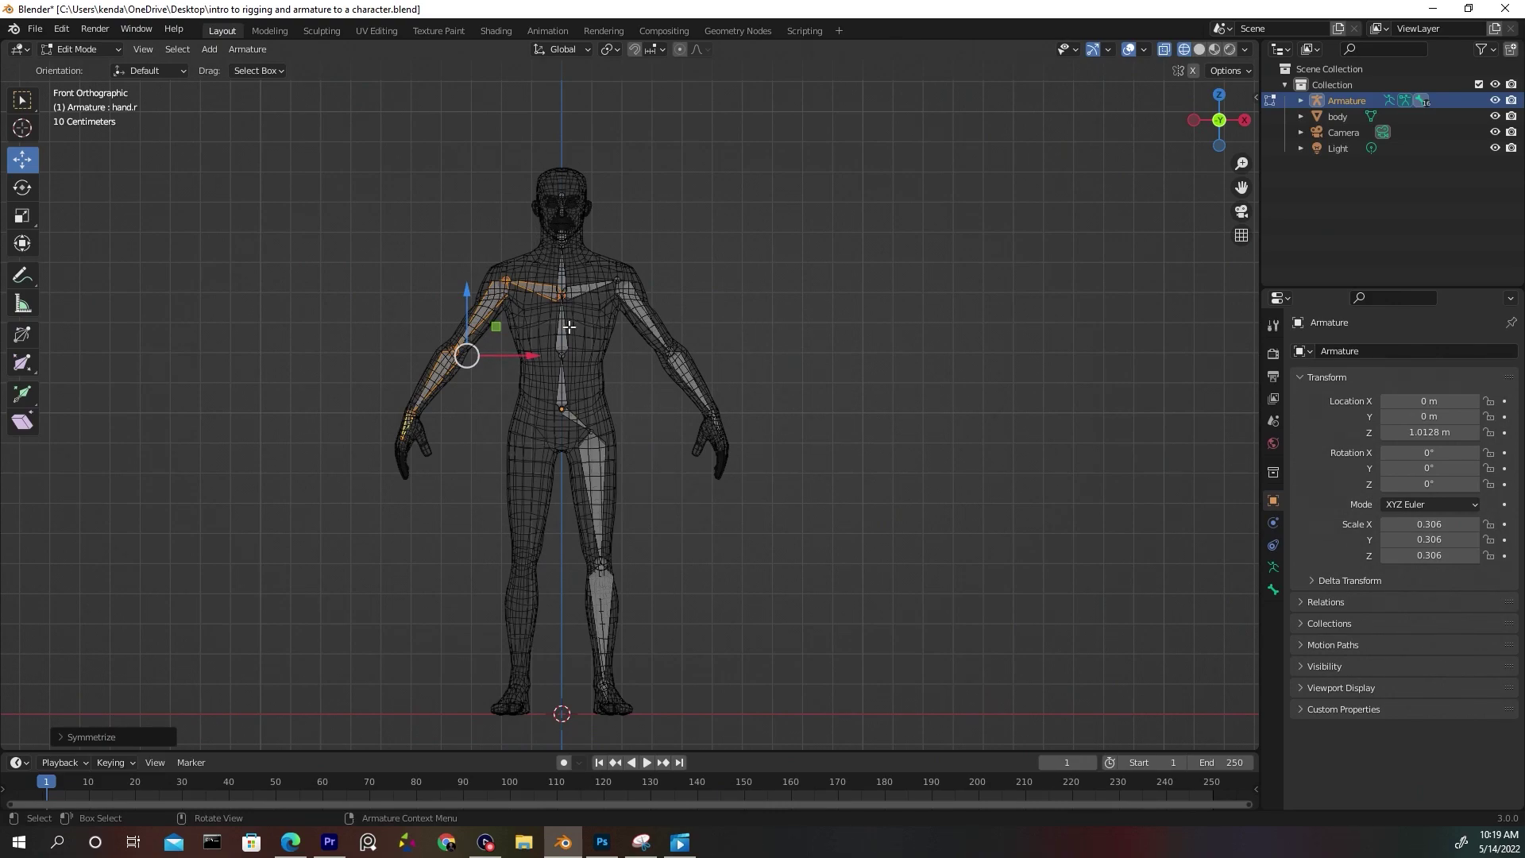
scroll(615, 389, up, 3)
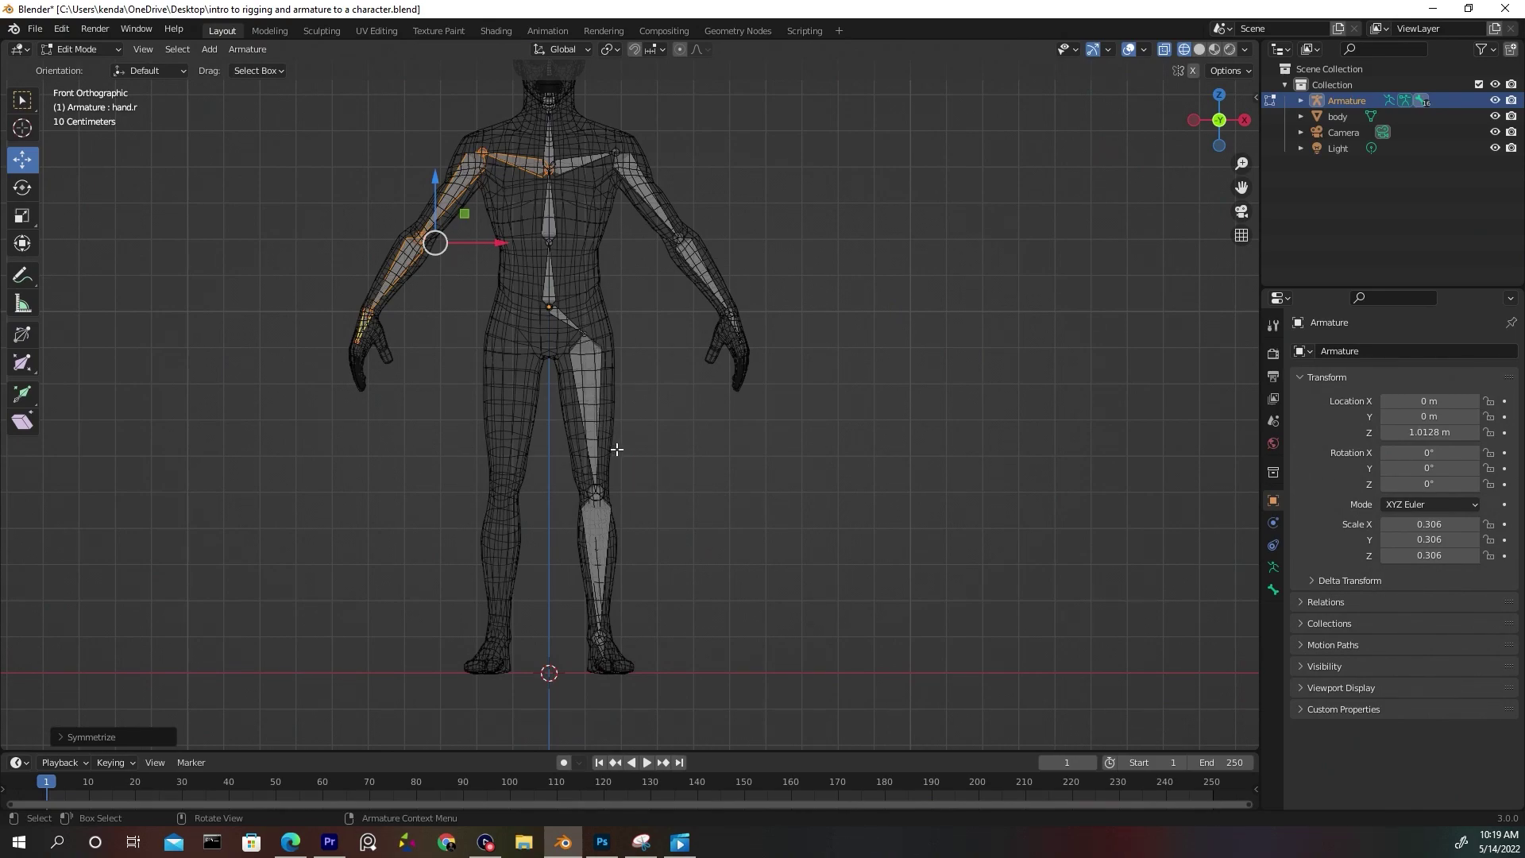
key(ctrl)
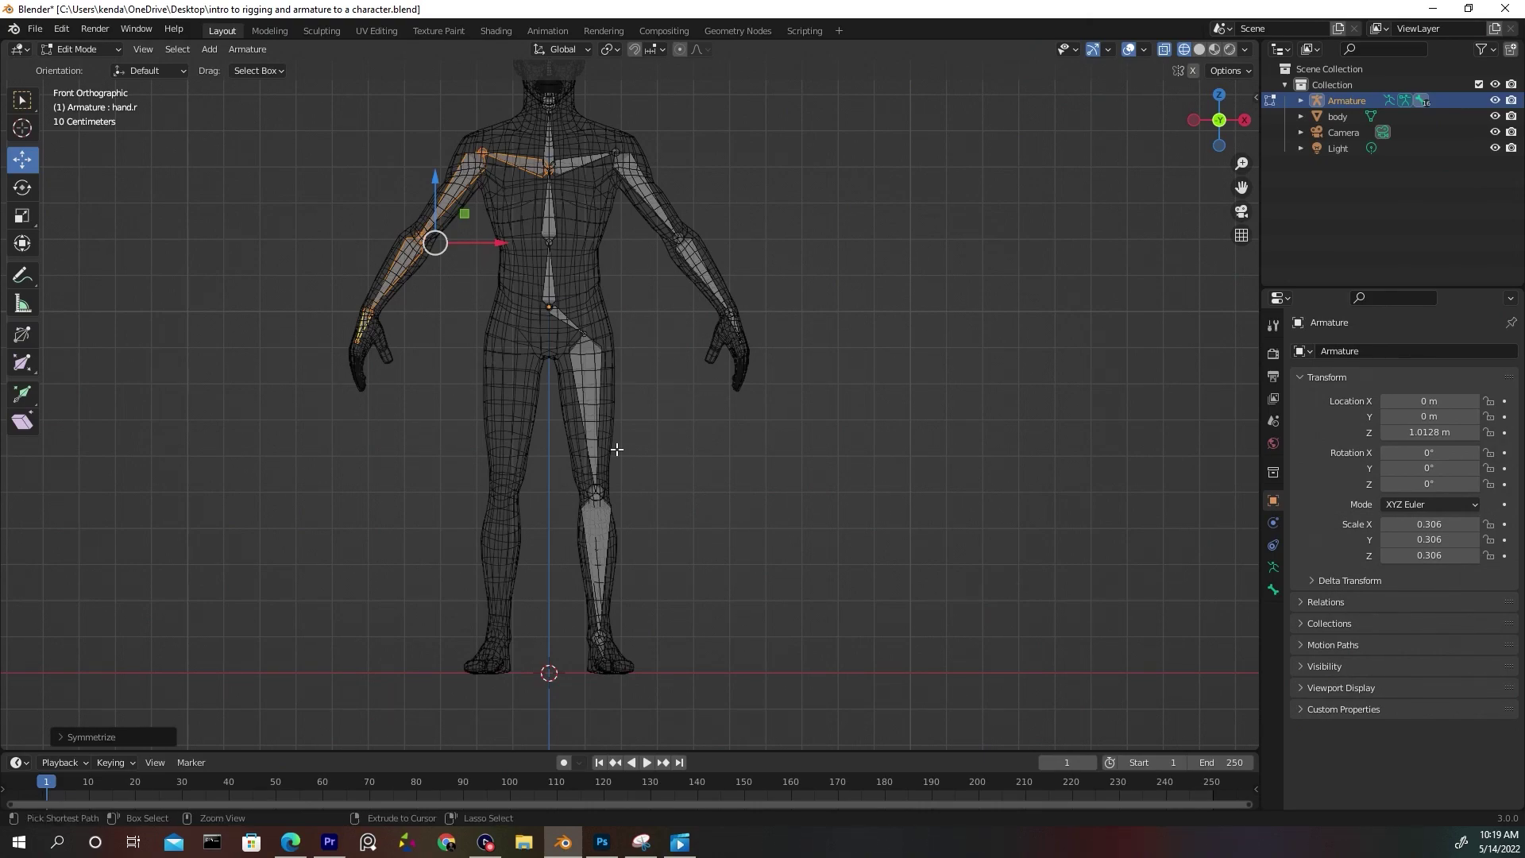
ctrl+click(617, 450)
Rename the left upper leg bone, between hip and knee, as thigh.l.
shift+scroll(588, 373, down, 1)
click(585, 340)
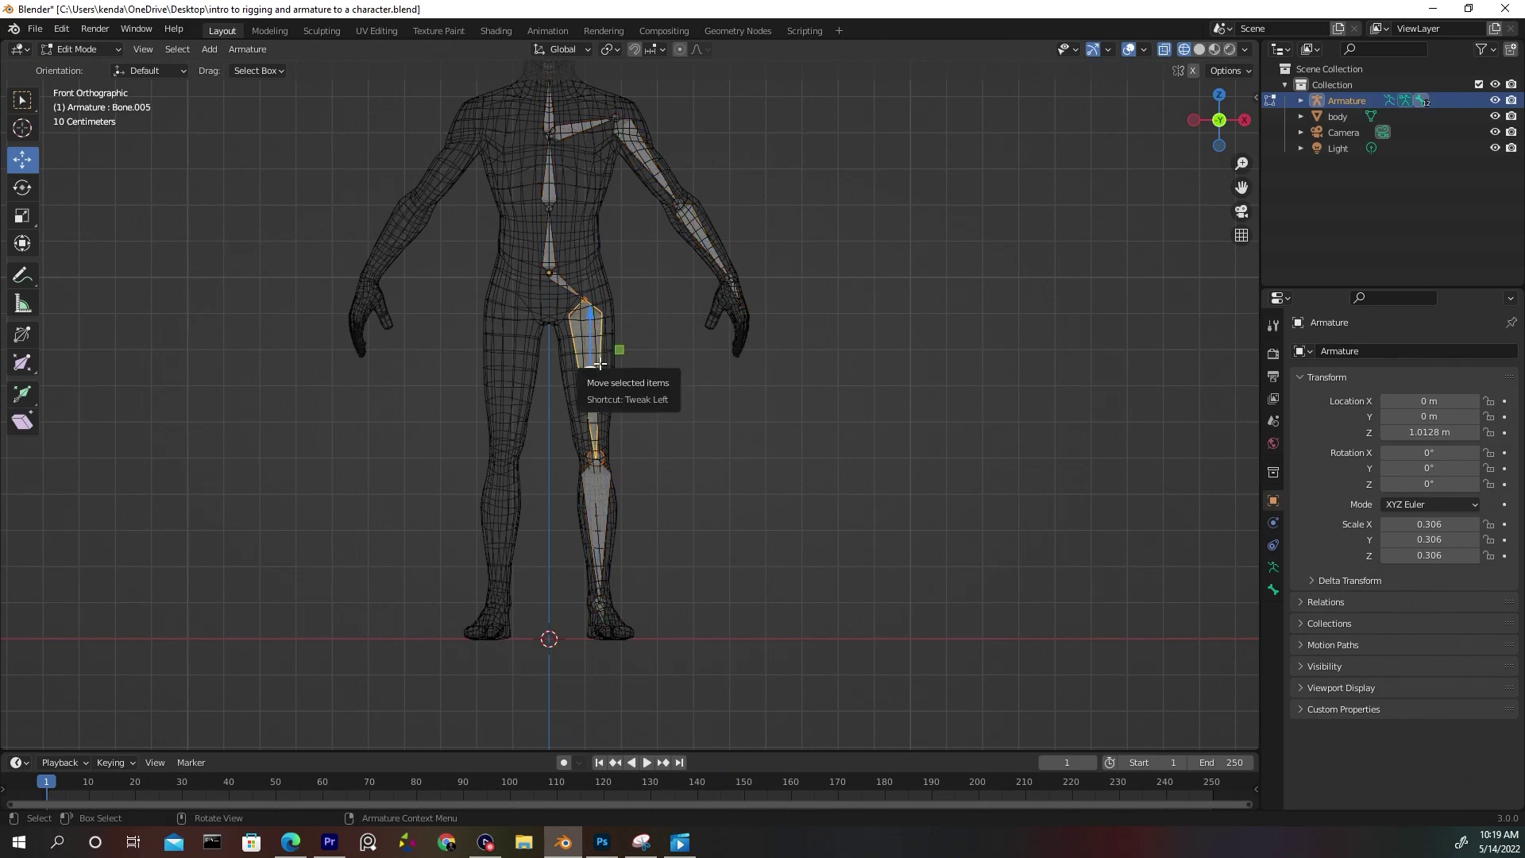
key(F2)
text(th)
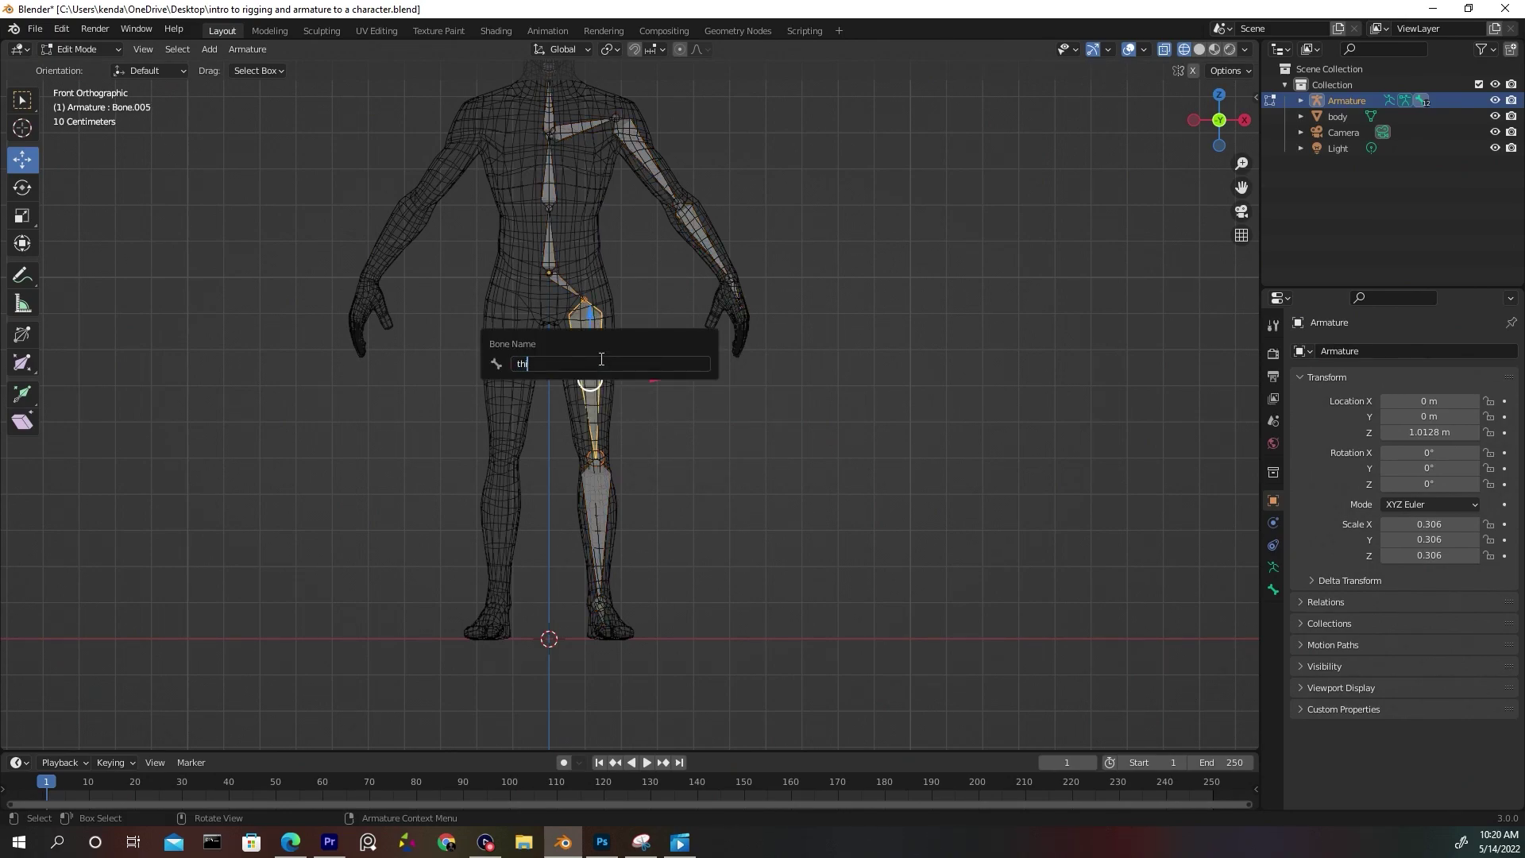
text(igh.l)
key(Return)
Rename the left lower leg bone, between knee and ankle, as leg.l.
click(598, 505)
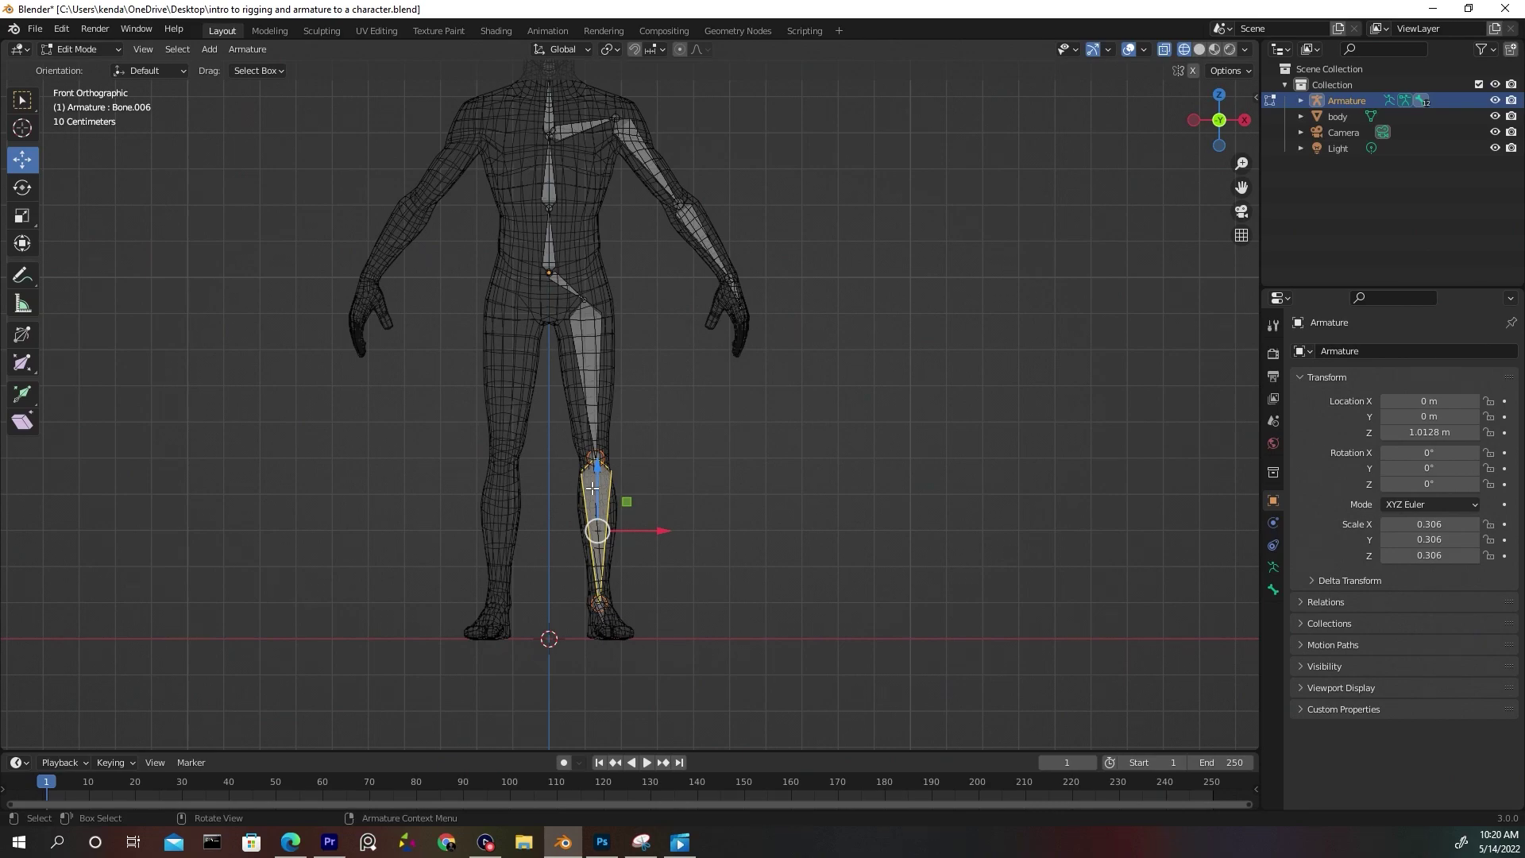
key(F2)
key(BackSpace)
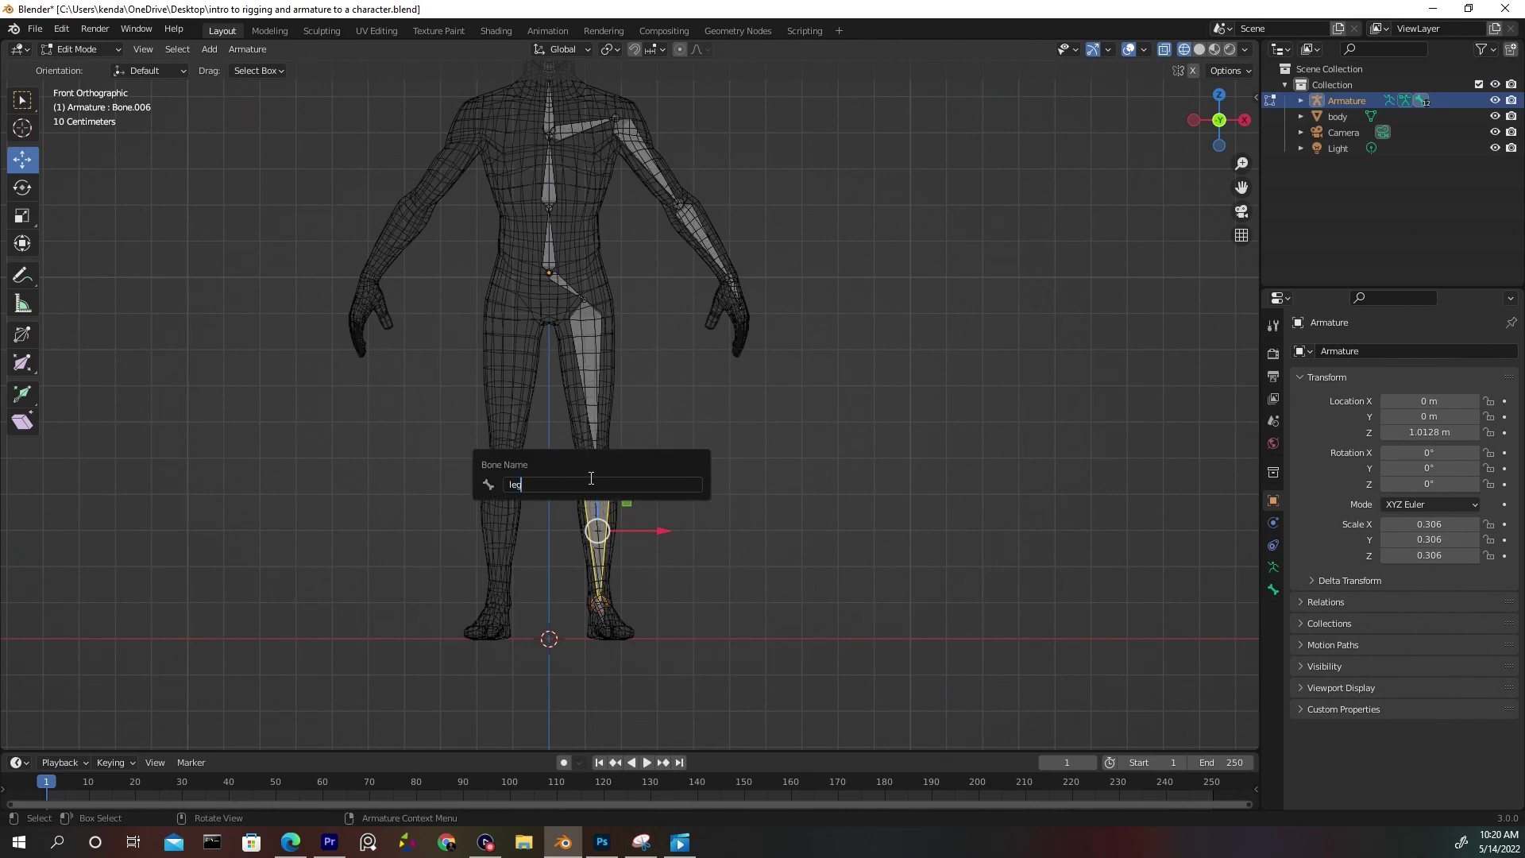
text(leg.l)
key(Return)
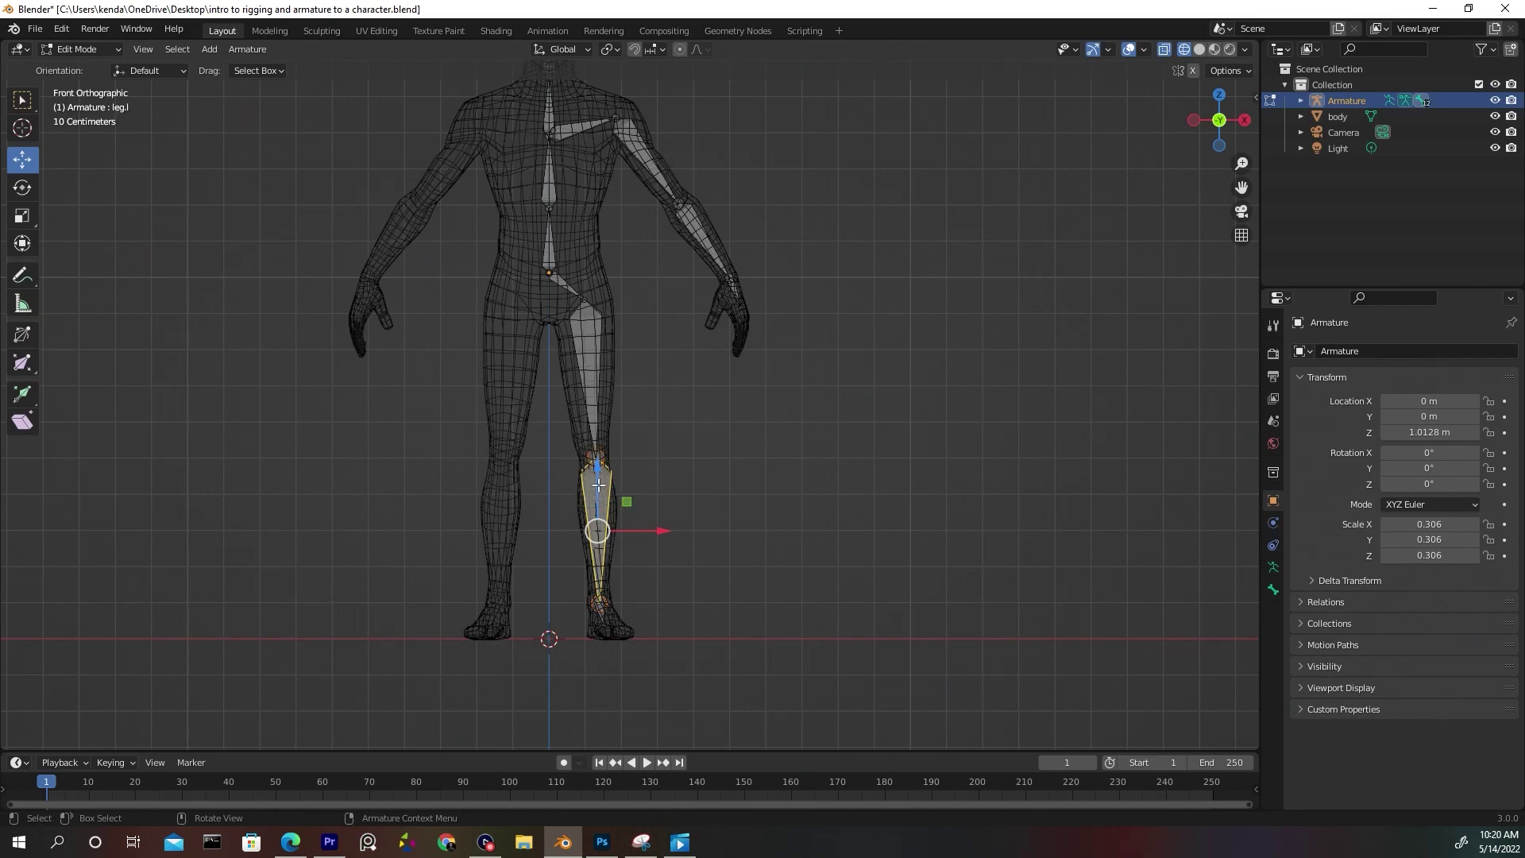
Rename the left foot bone as foot.l.
click(602, 617)
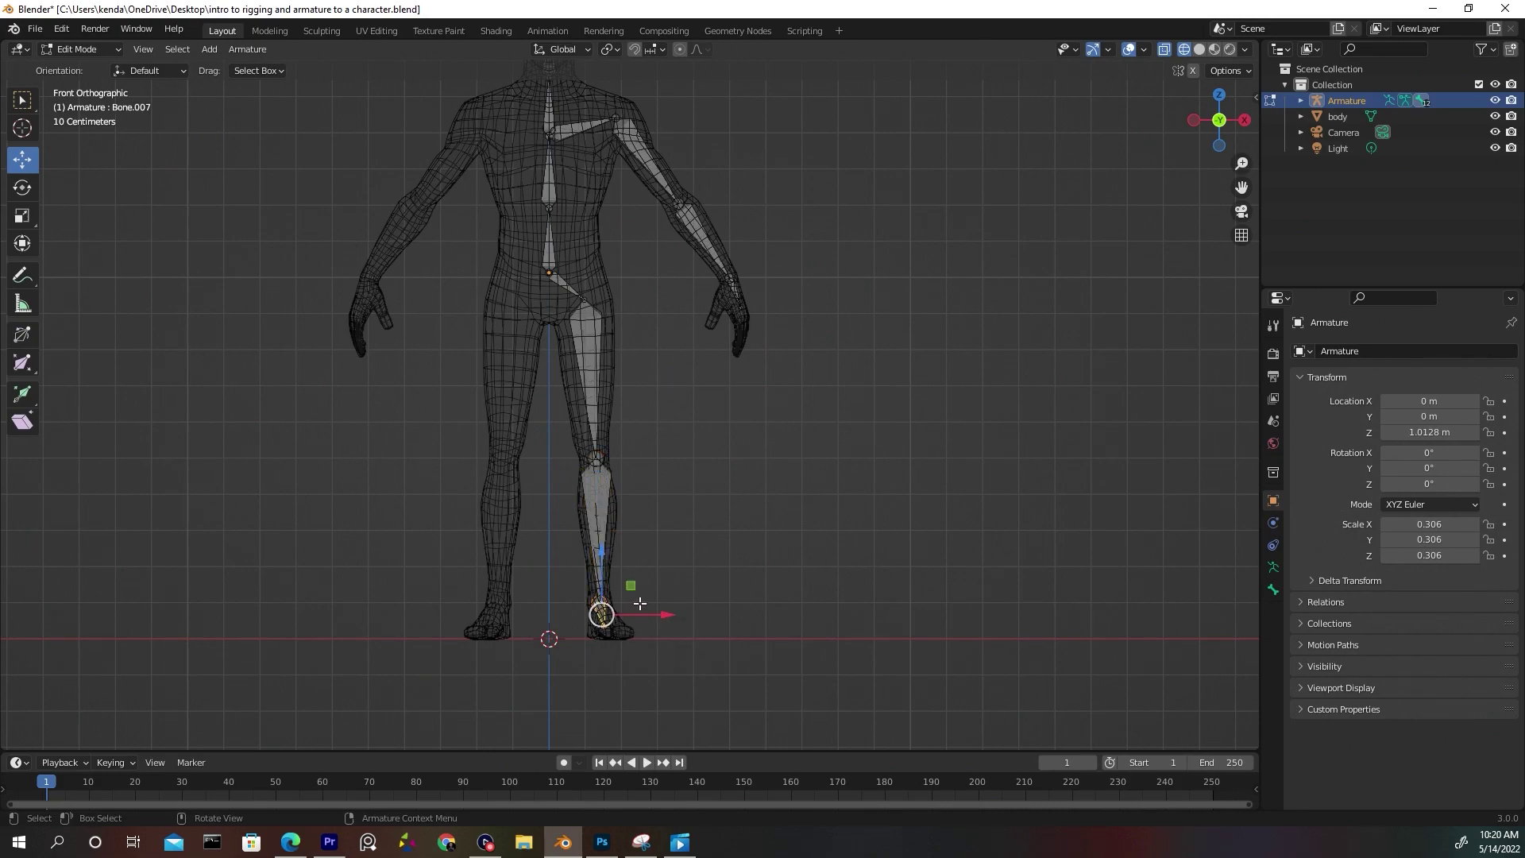
key(F2)
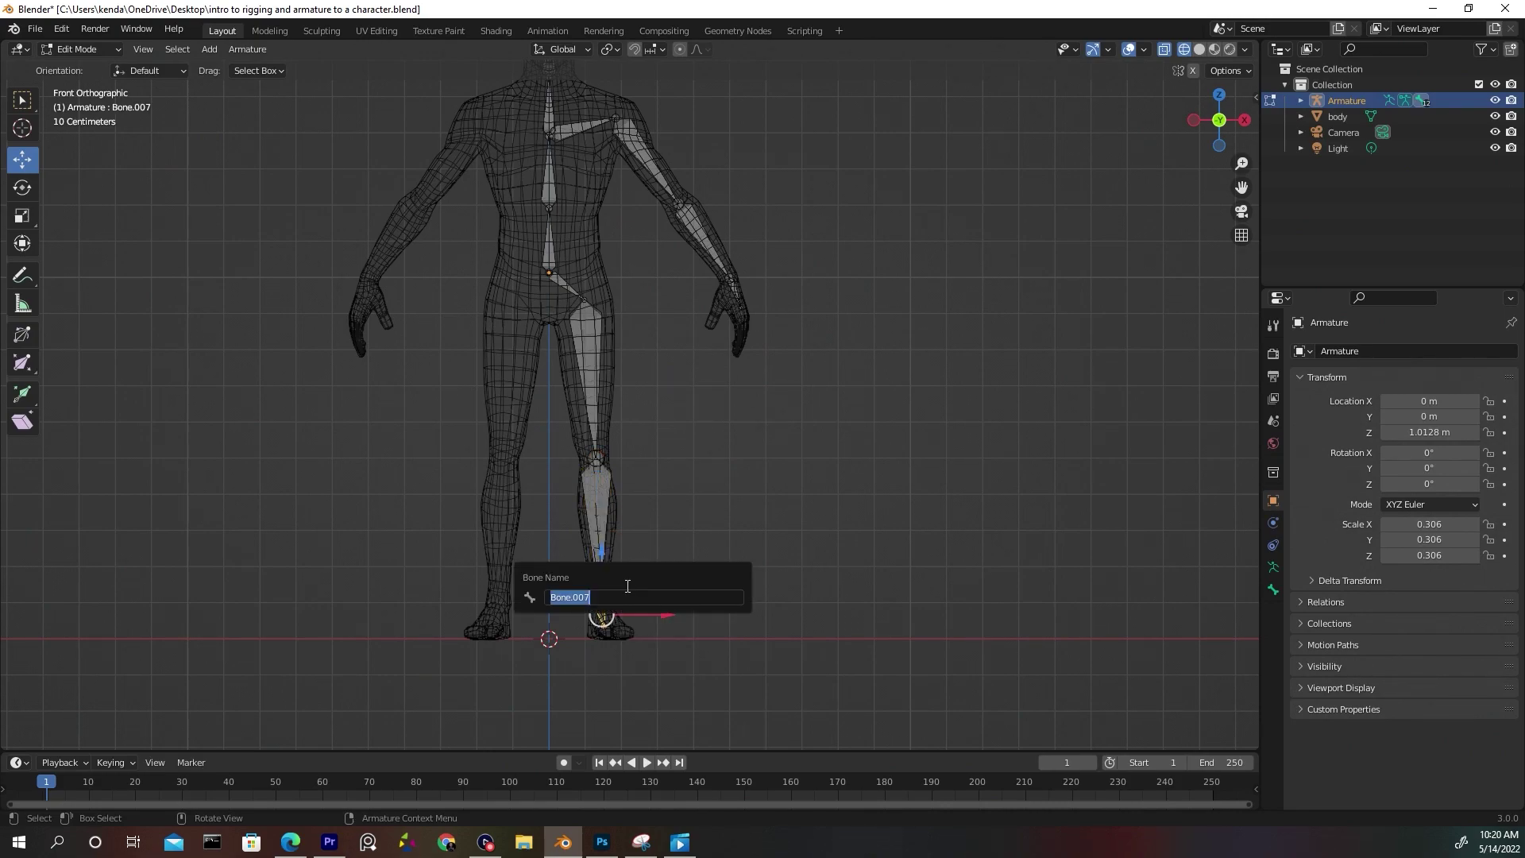
text(foot.l)
key(Return)
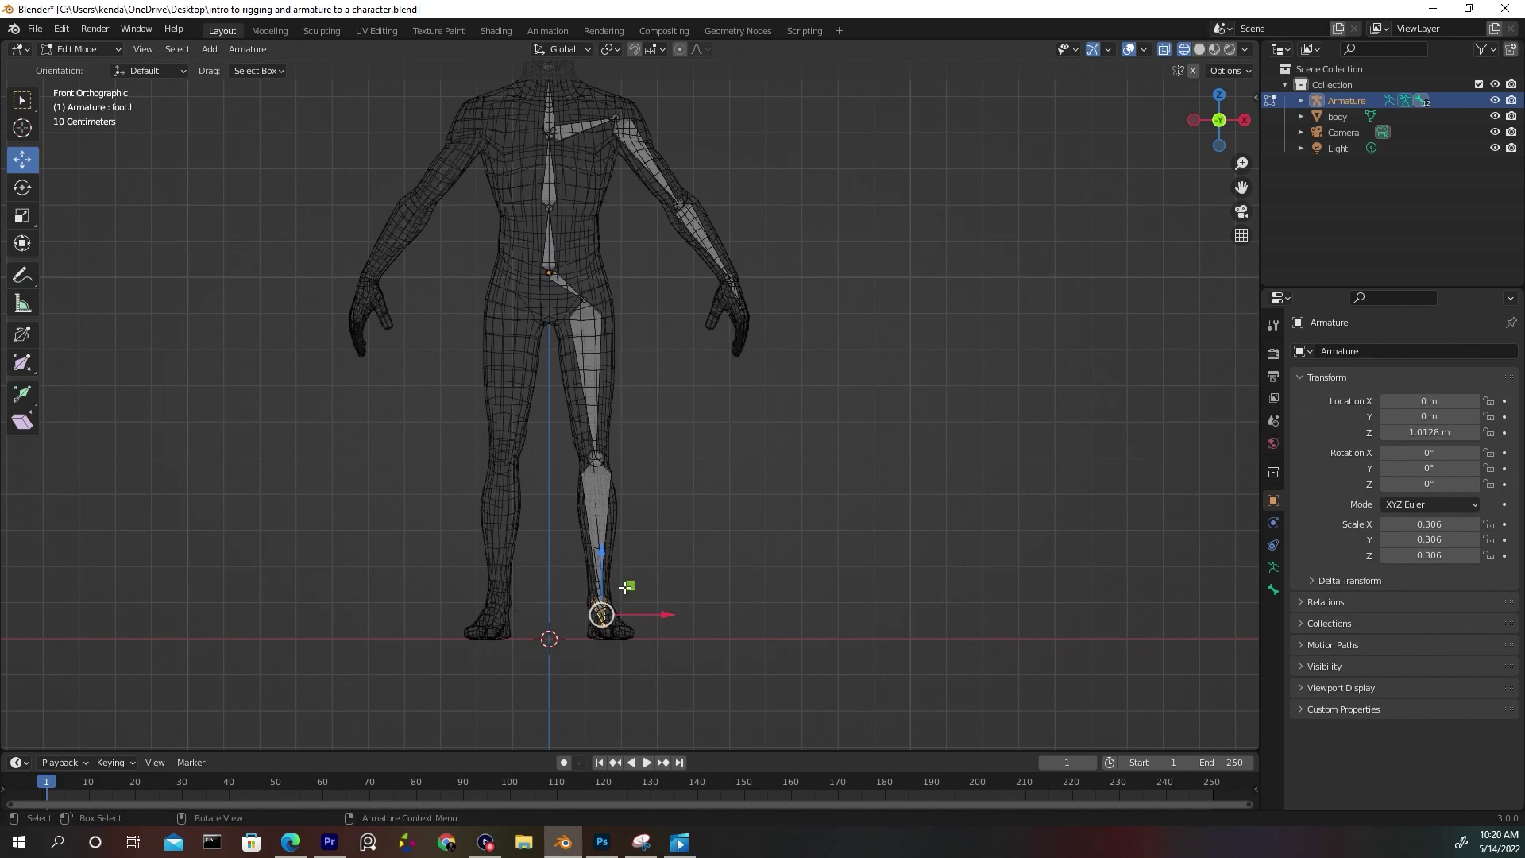
Rename the short bone from the spine base to the left hip as pelvic.l.
scroll(572, 306, up, 3)
click(562, 281)
key(F2)
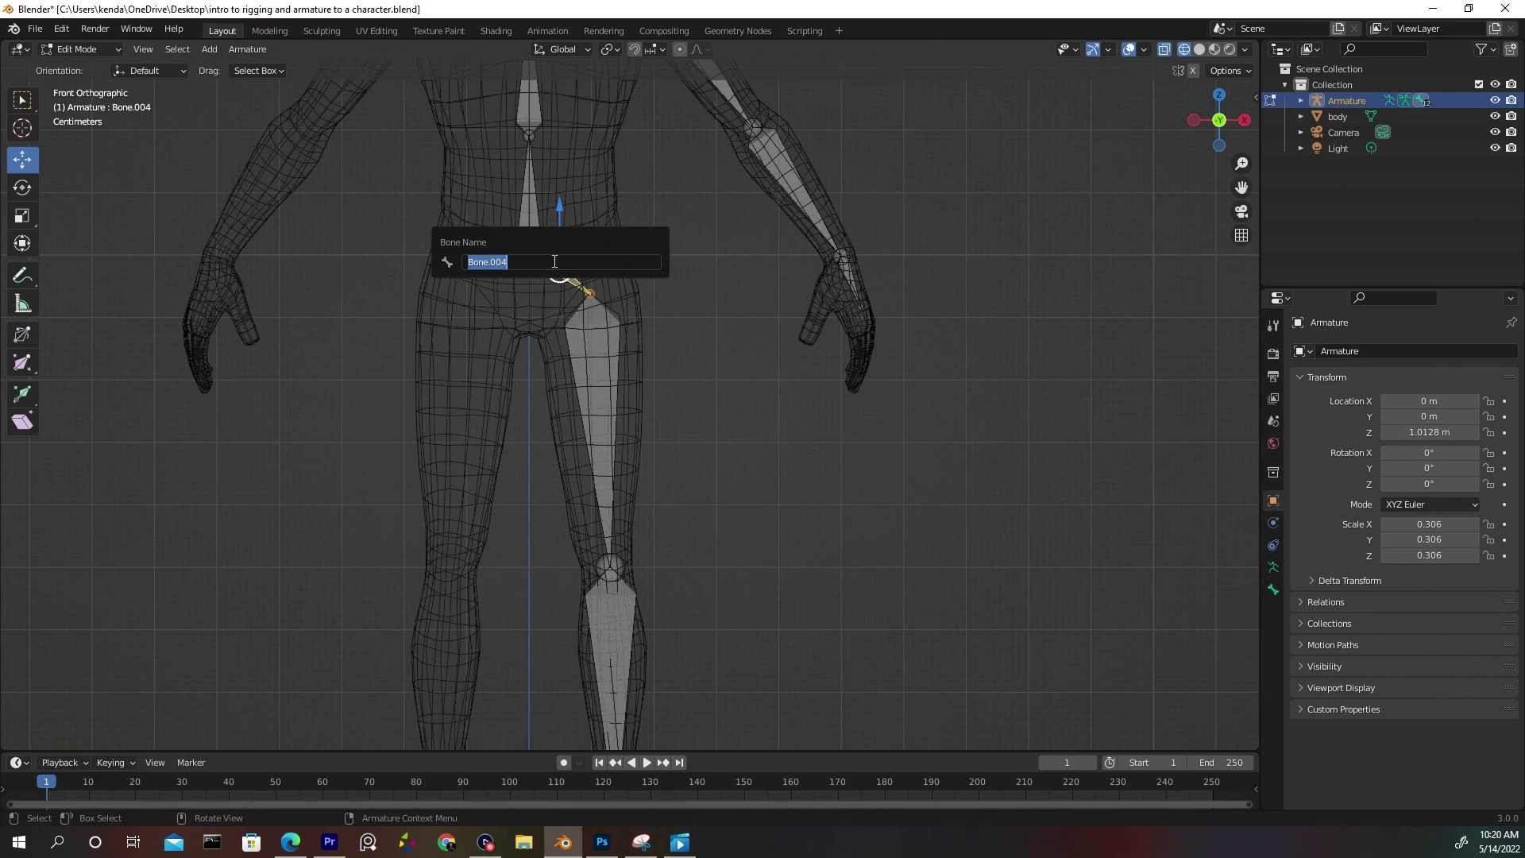
text(p)
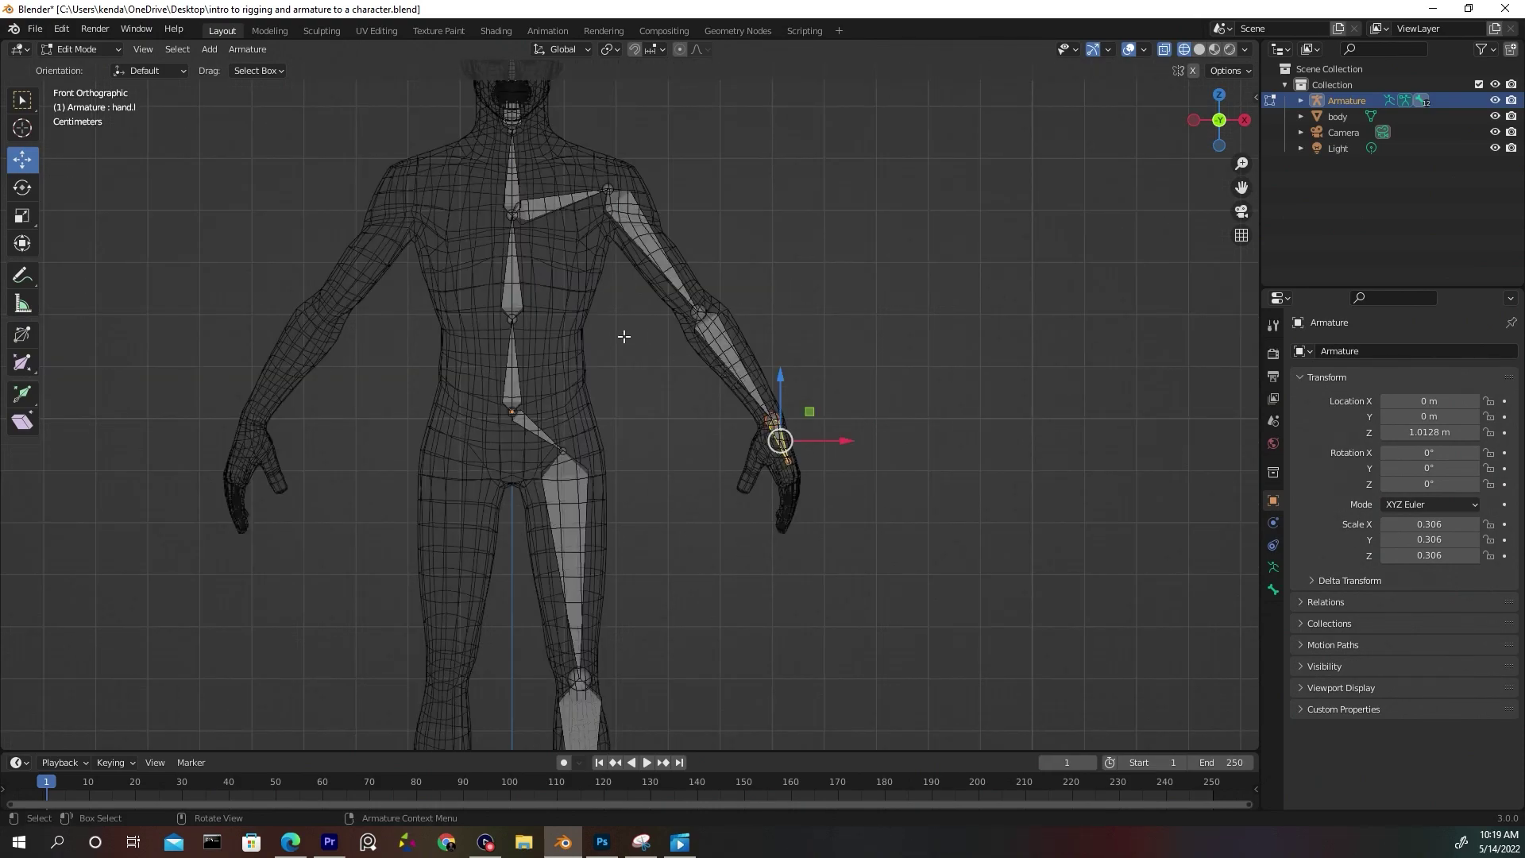
Select all the armature's bones and symmetrize them to create the right arm and leg bones.
key(a)
scroll(625, 302, down, 4)
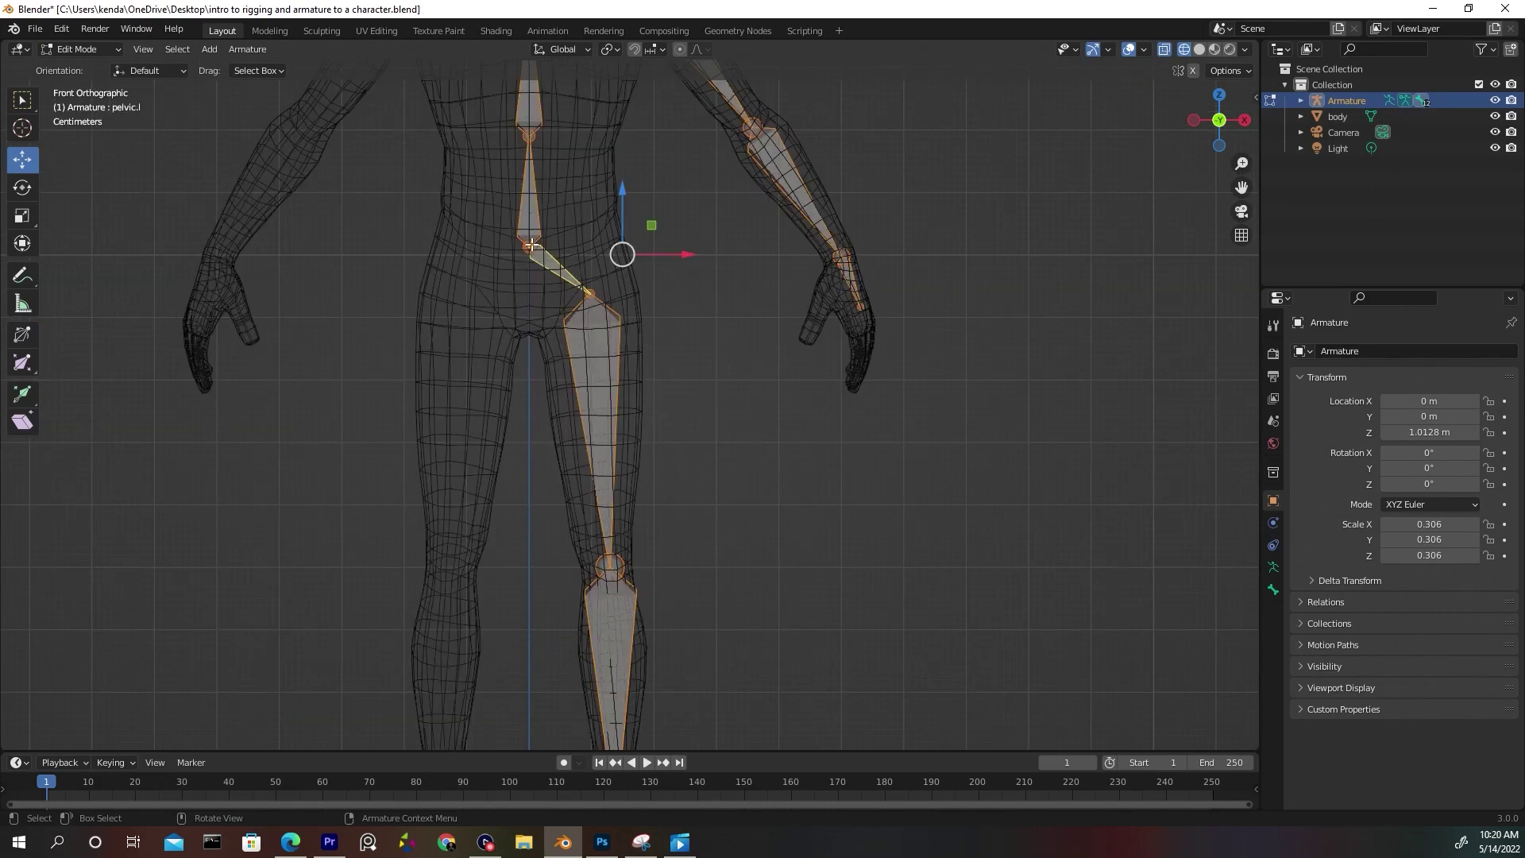
key(F3)
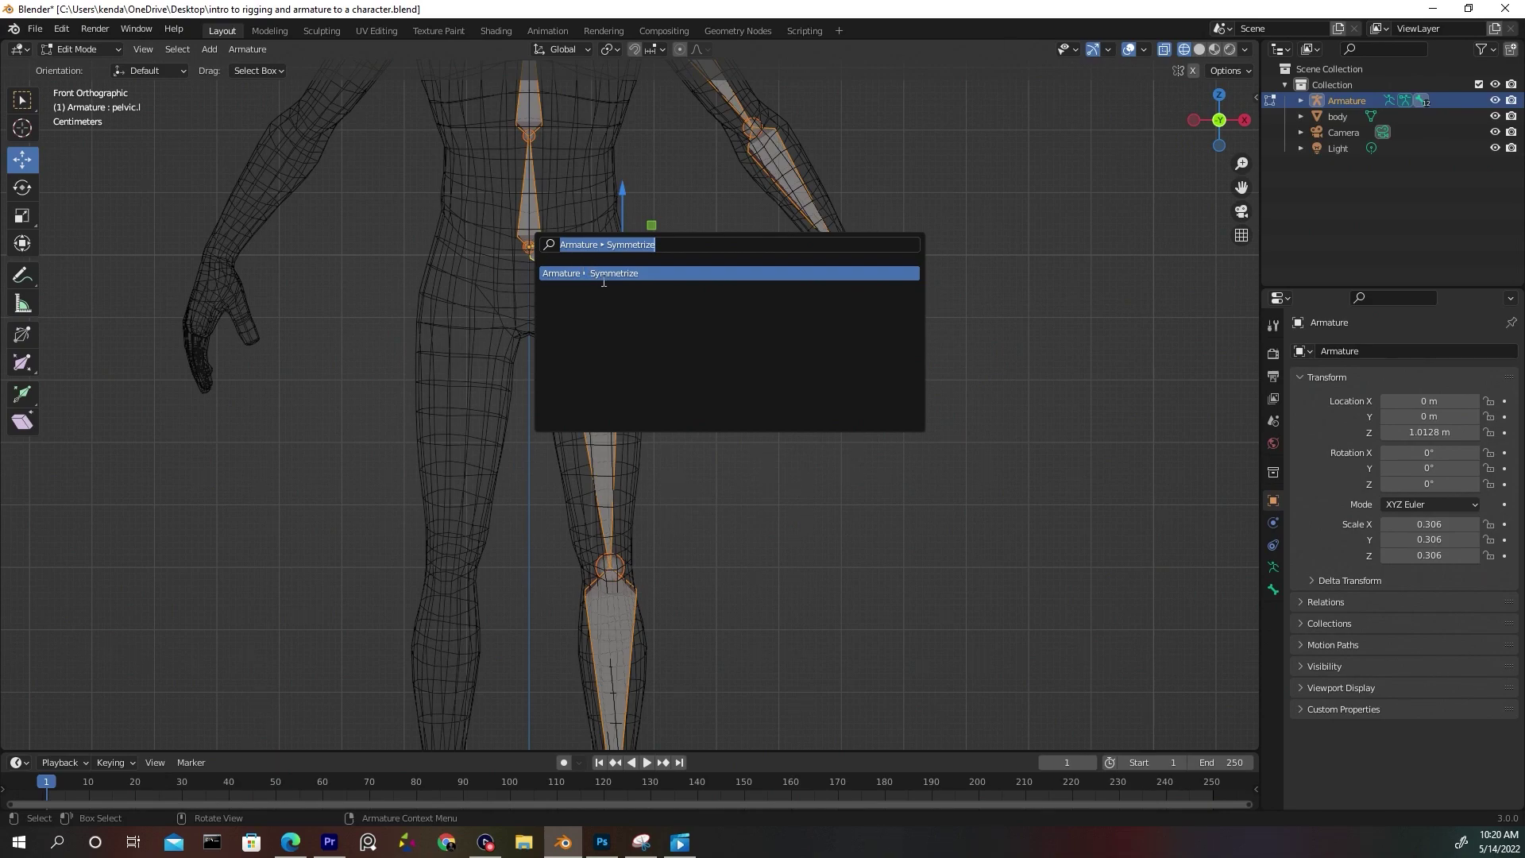
click(603, 273)
scroll(603, 273, down, 6)
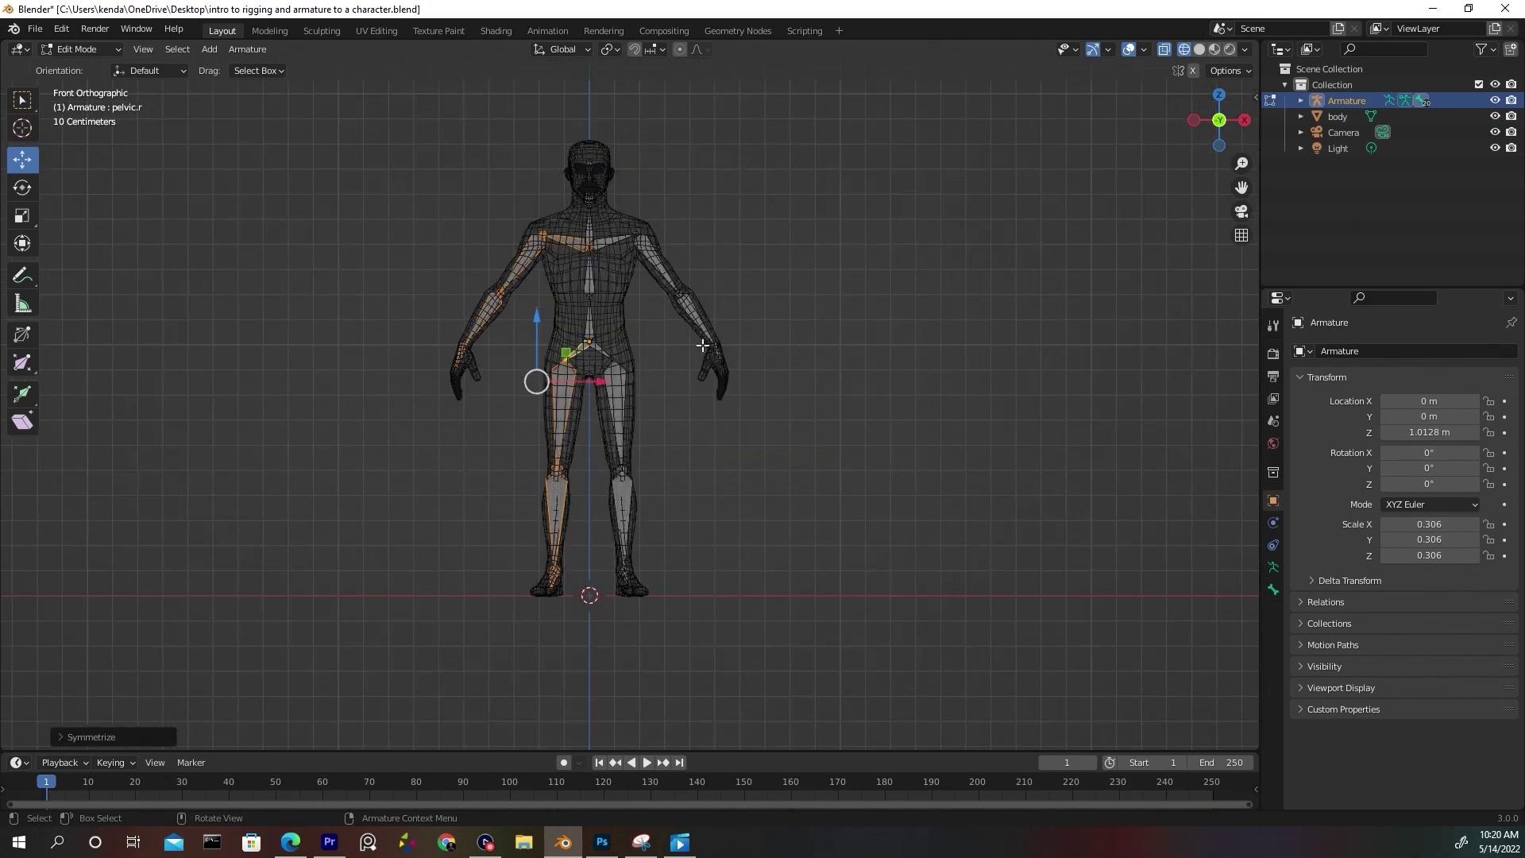
middle_drag(604, 278, 680, 384)
click(681, 384)
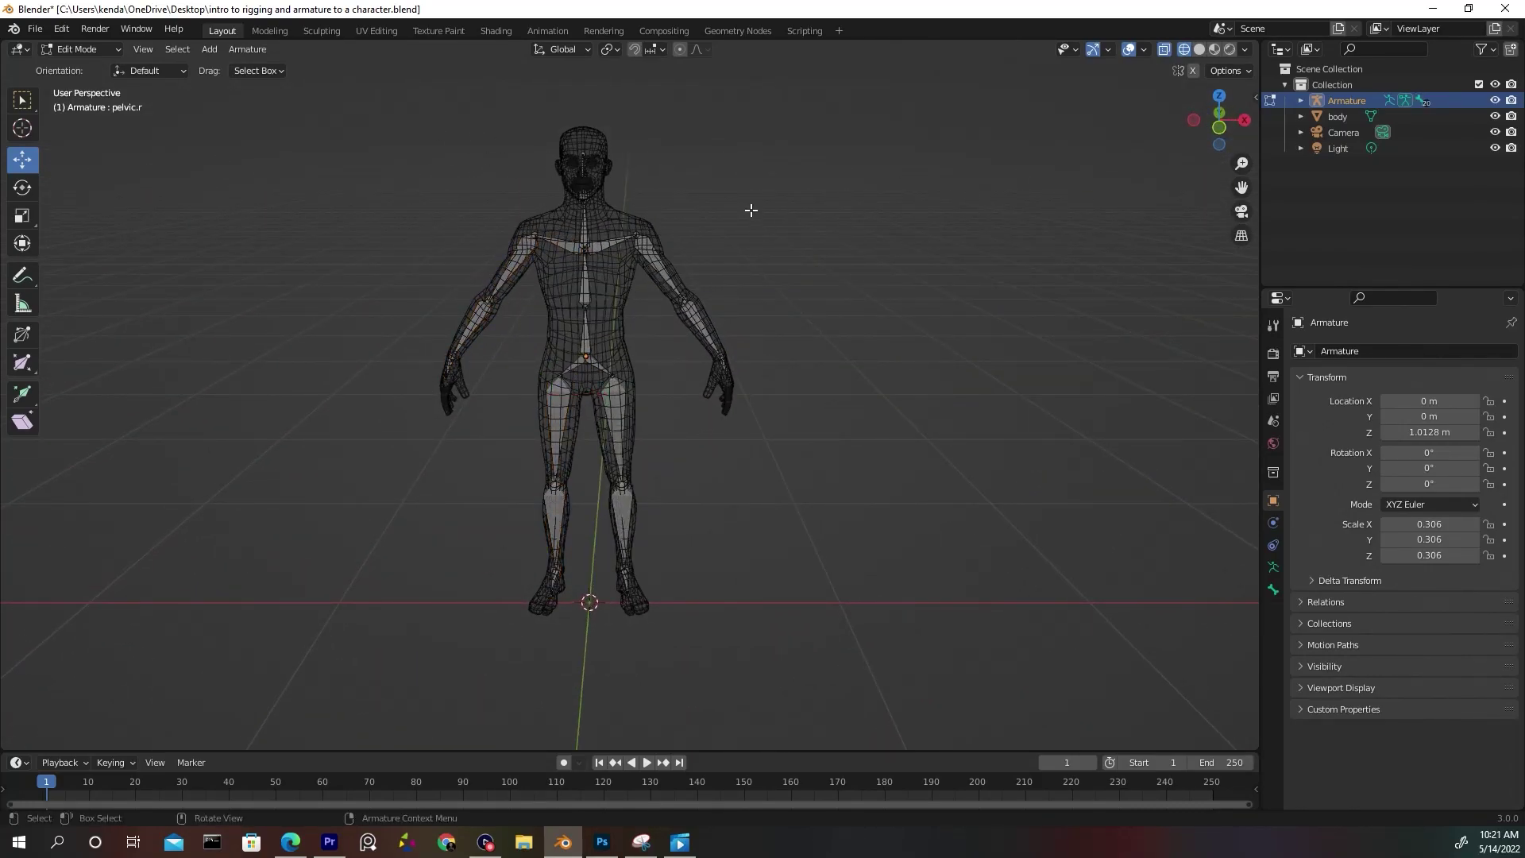
Try rotating the left upper arm bone (shoulder.l) in Pose Mode and undo the rotation.
click(80, 49)
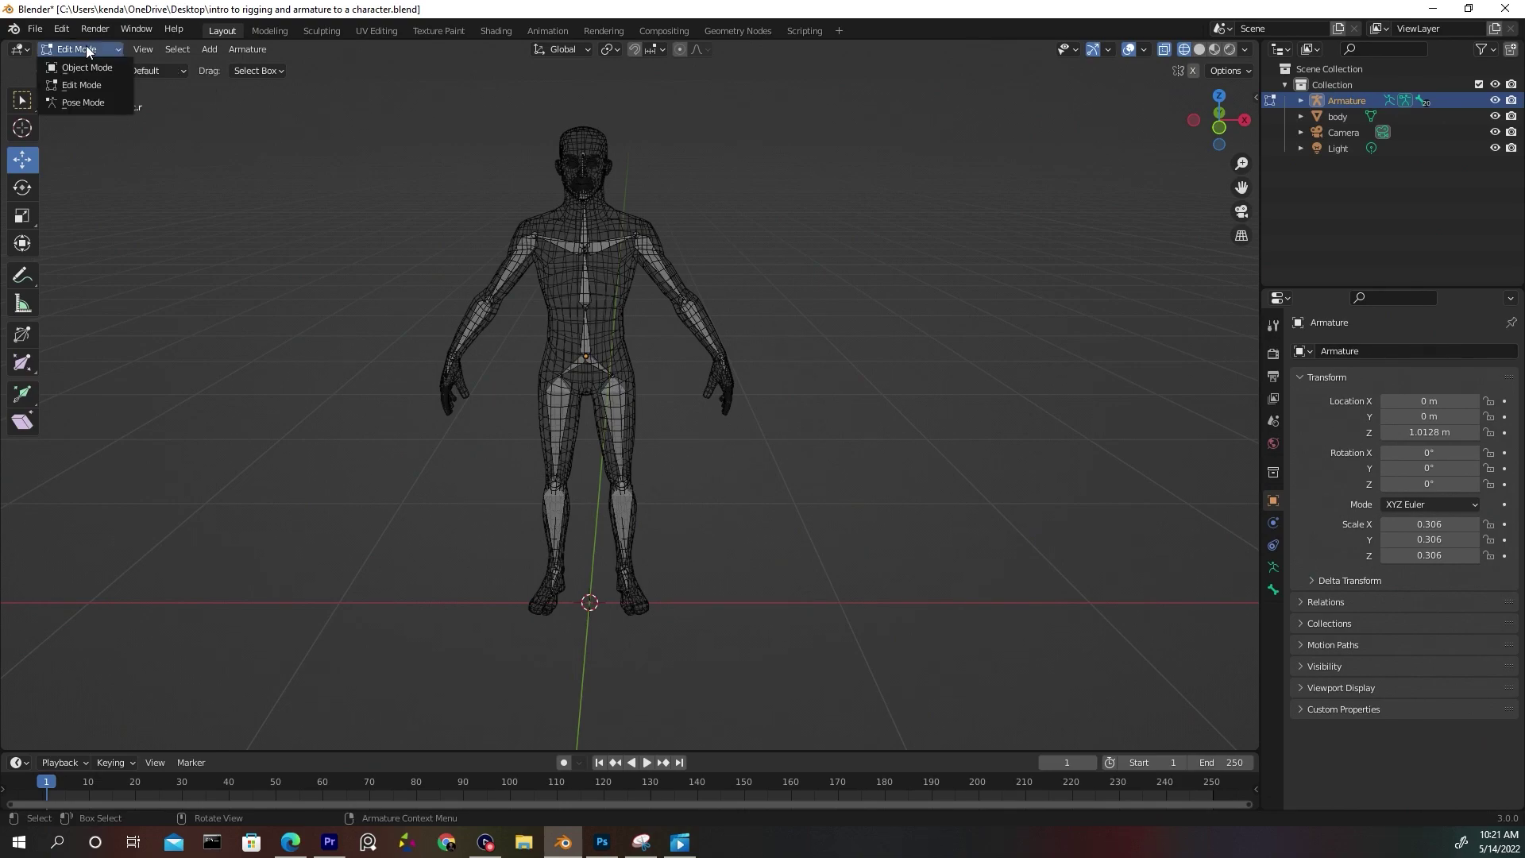
click(101, 101)
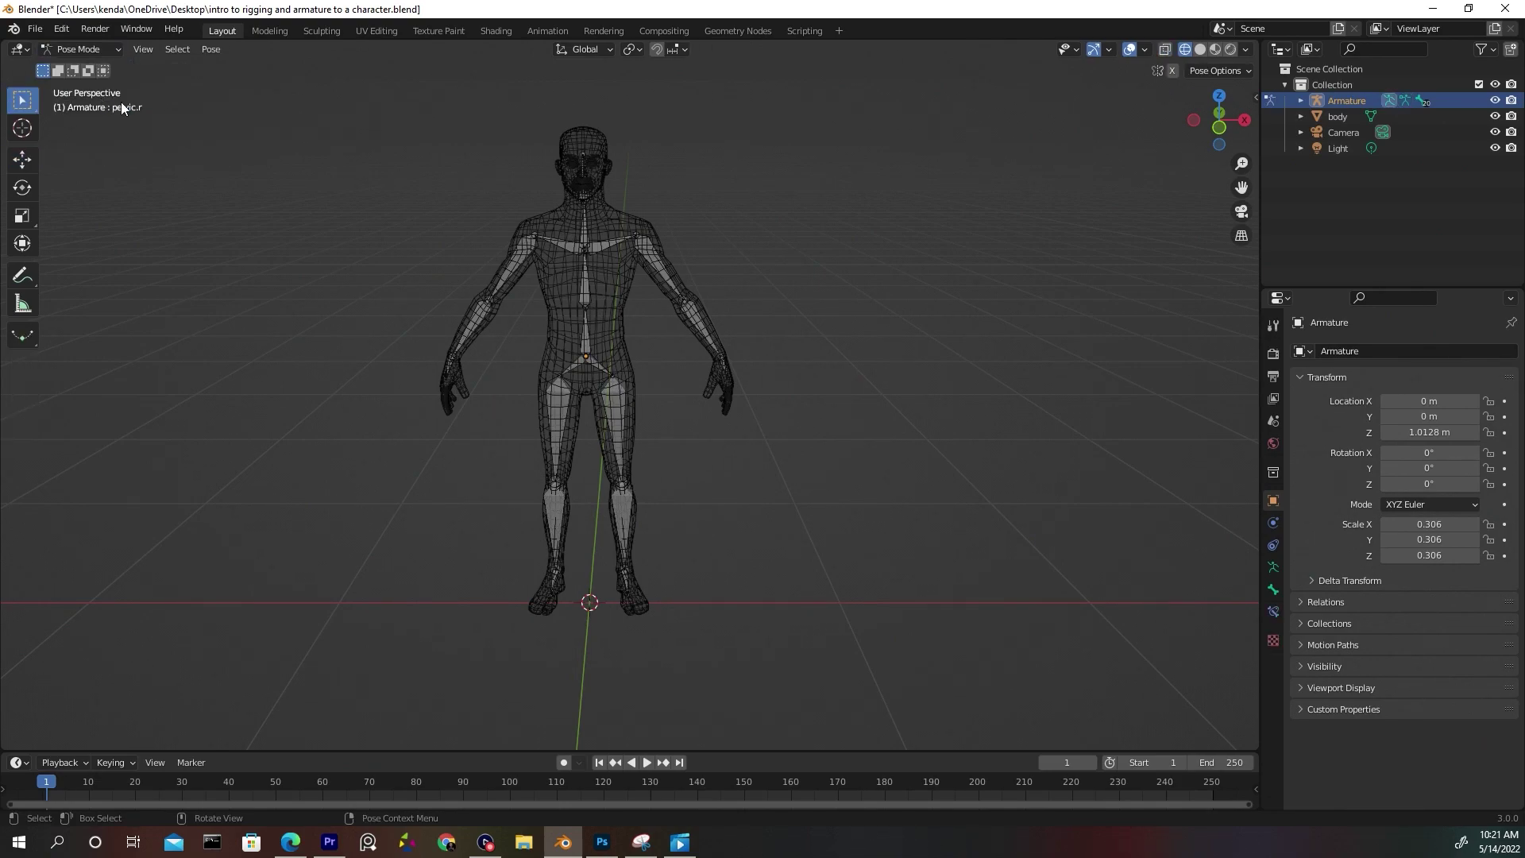
click(651, 249)
middle_drag(707, 246, 473, 201)
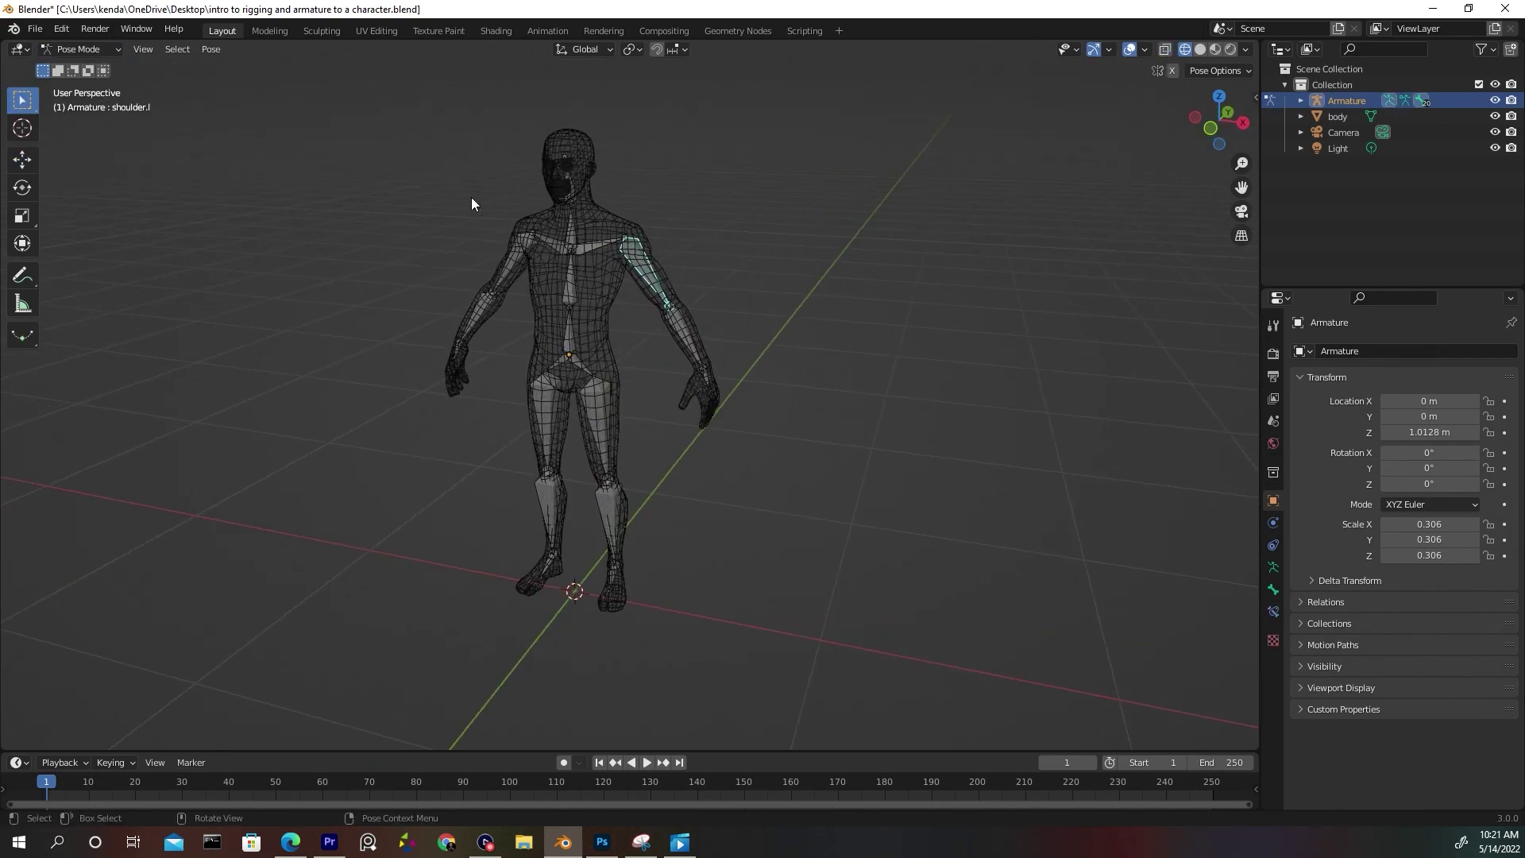
click(24, 189)
scroll(584, 284, up, 3)
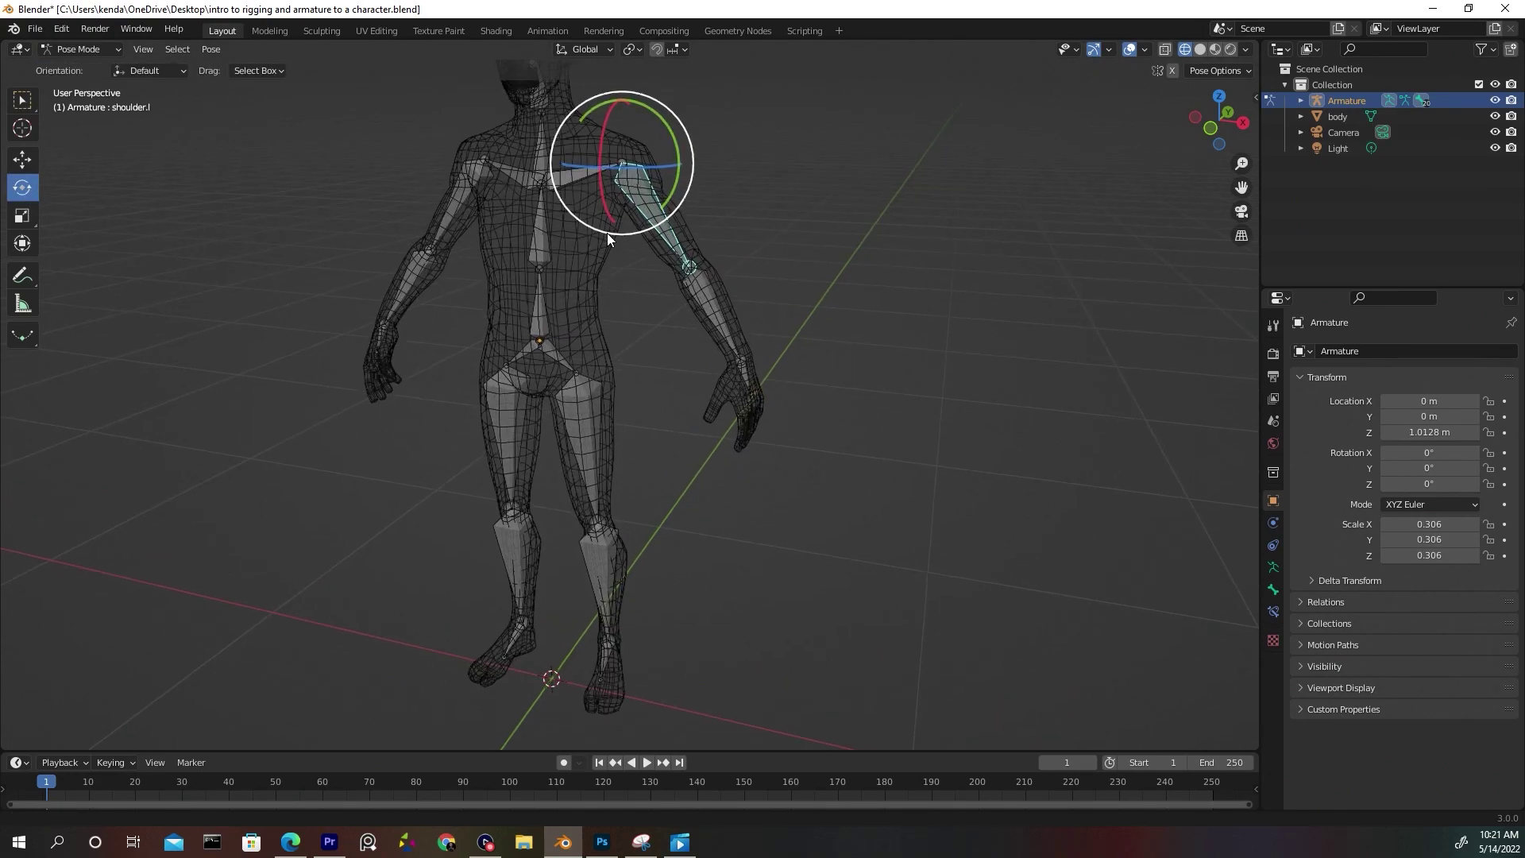
mouse_move(621, 241)
mouse_down()
mouse_move(617, 124)
mouse_move(620, 239)
mouse_move(618, 128)
mouse_move(620, 238)
mouse_move(623, 127)
mouse_move(616, 230)
mouse_move(640, 183)
mouse_move(632, 143)
mouse_move(621, 226)
mouse_up()
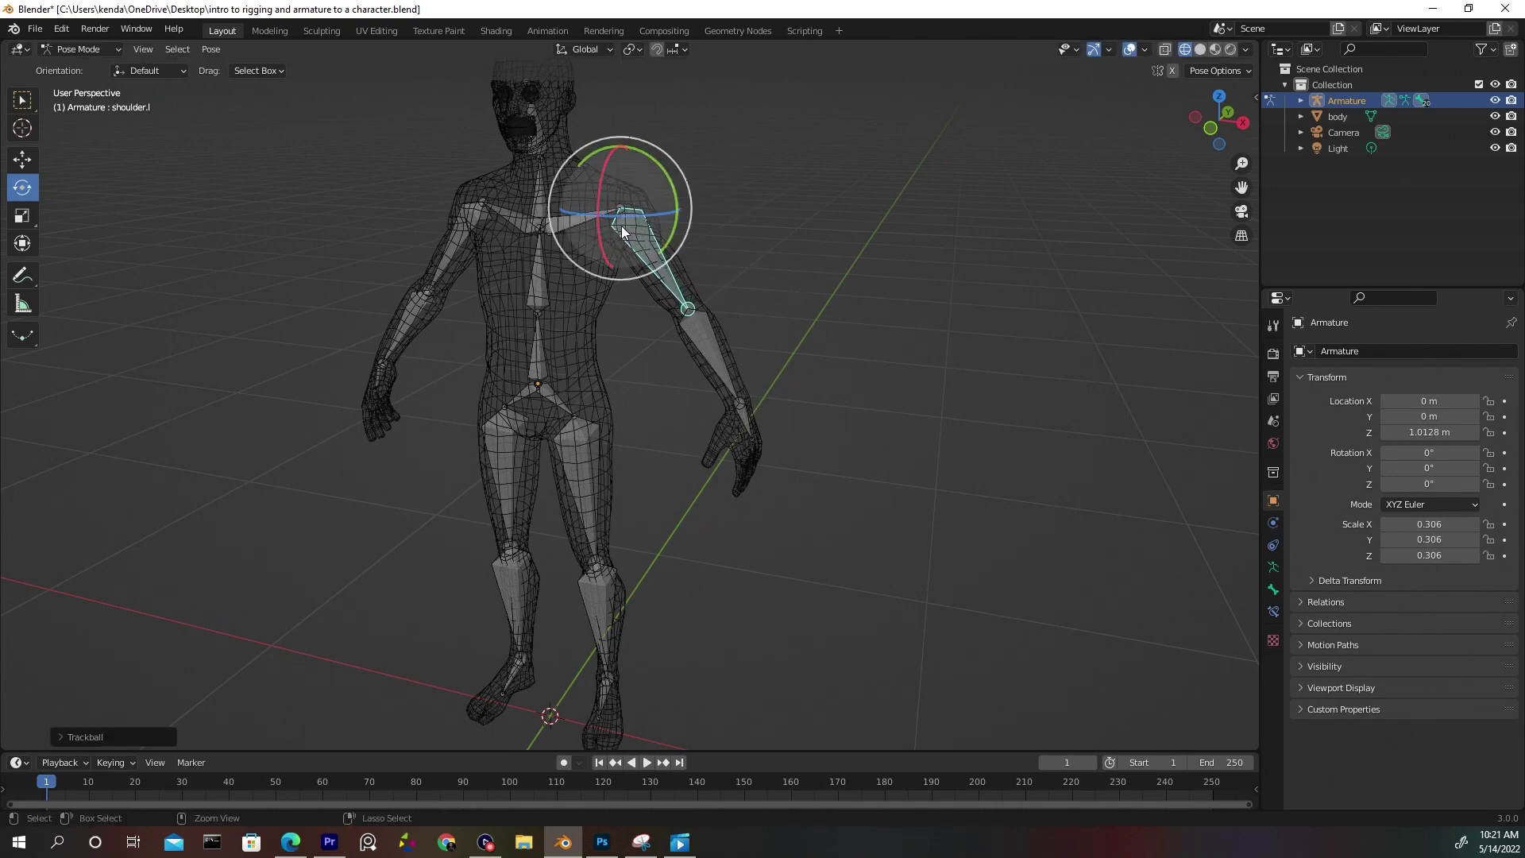
key(ctrl+z)
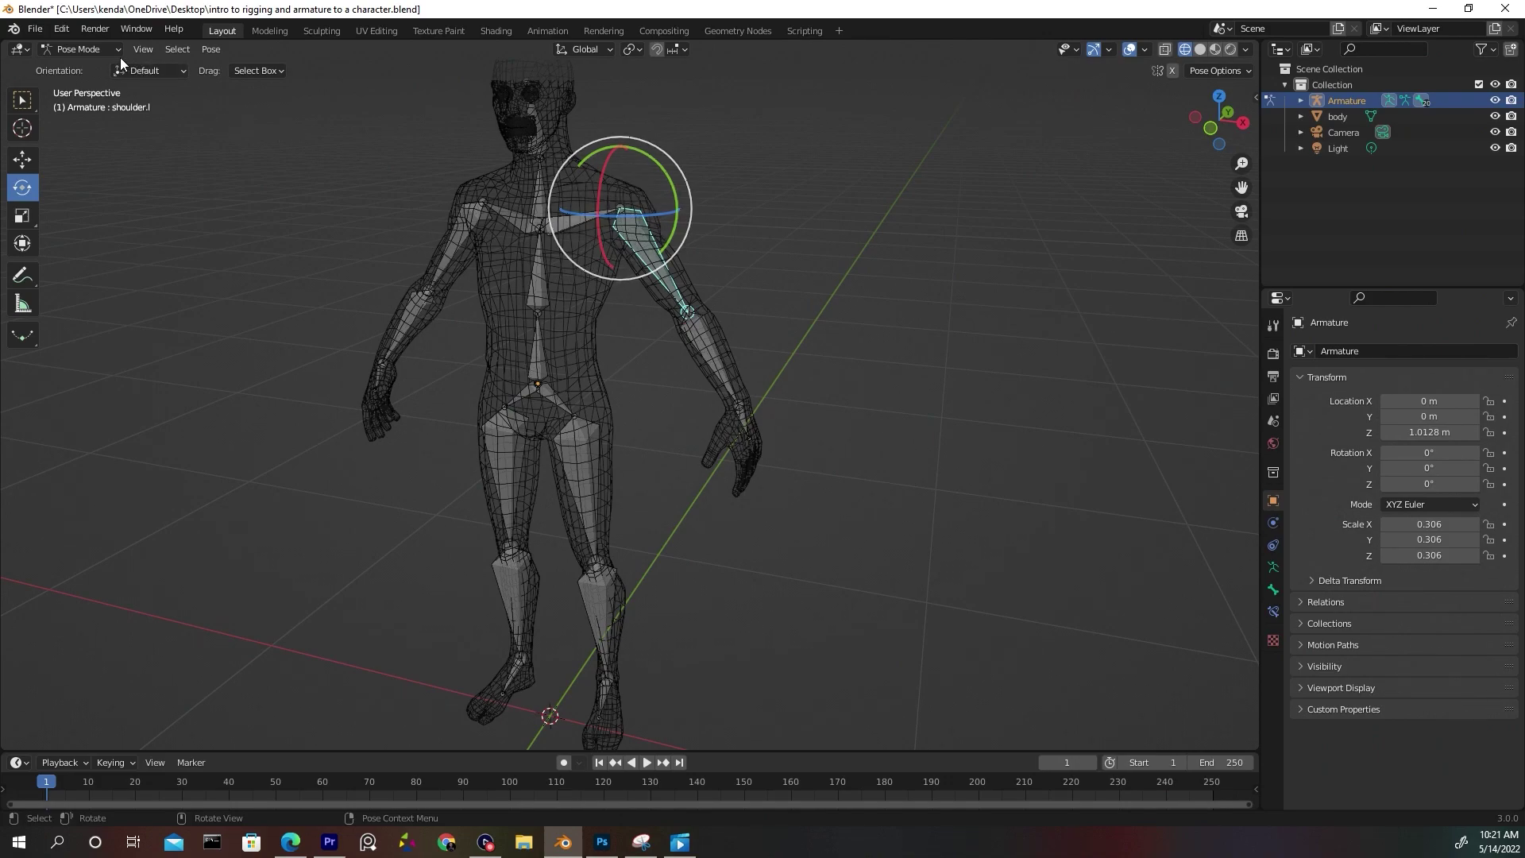
In Object Mode, parent the body mesh to the armature with Armature Deform using automatic weights.
click(94, 51)
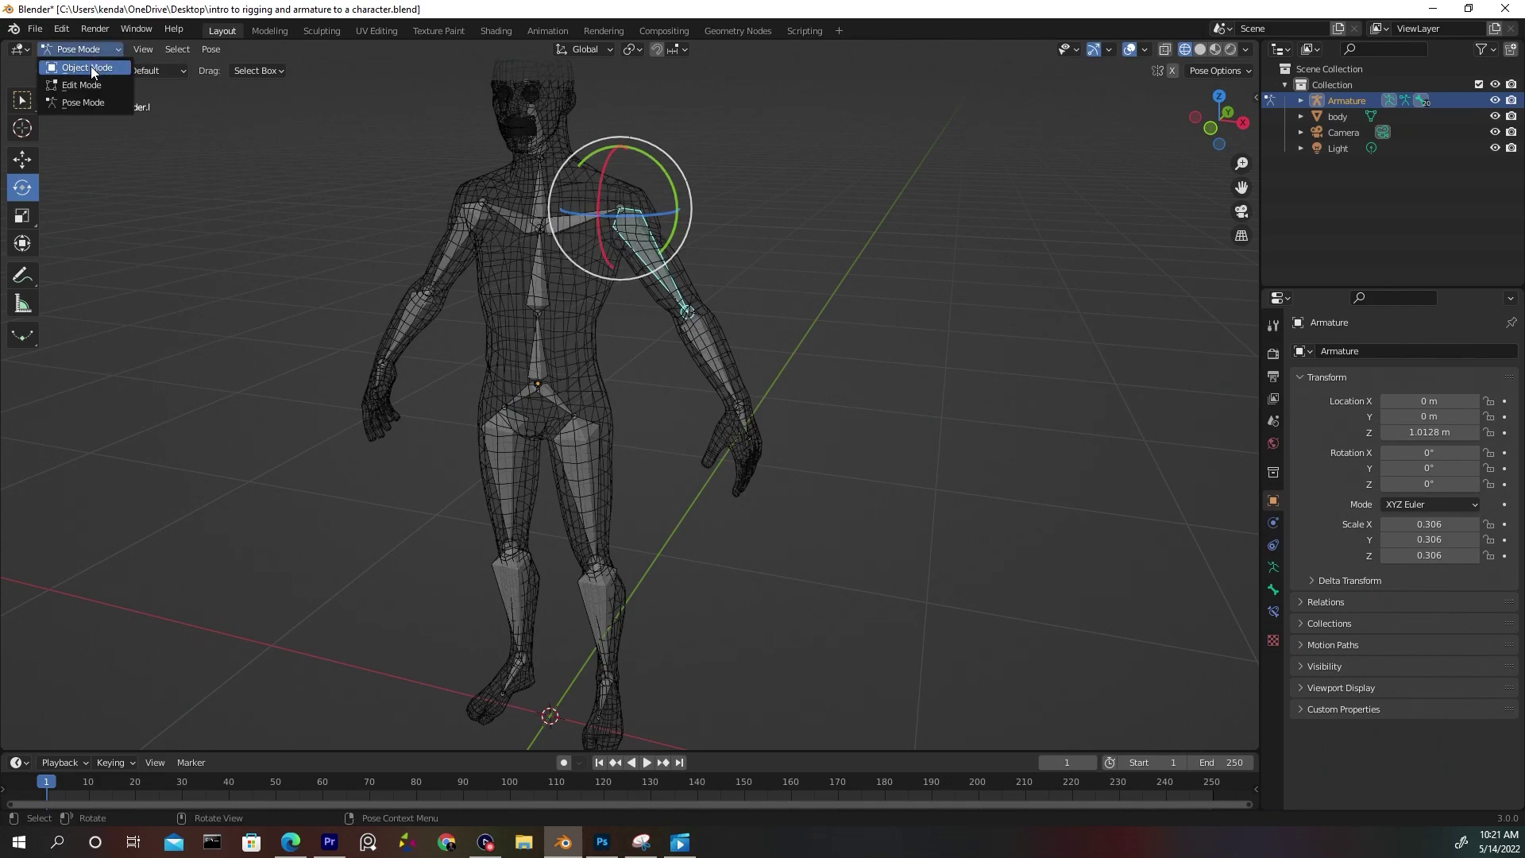
click(88, 67)
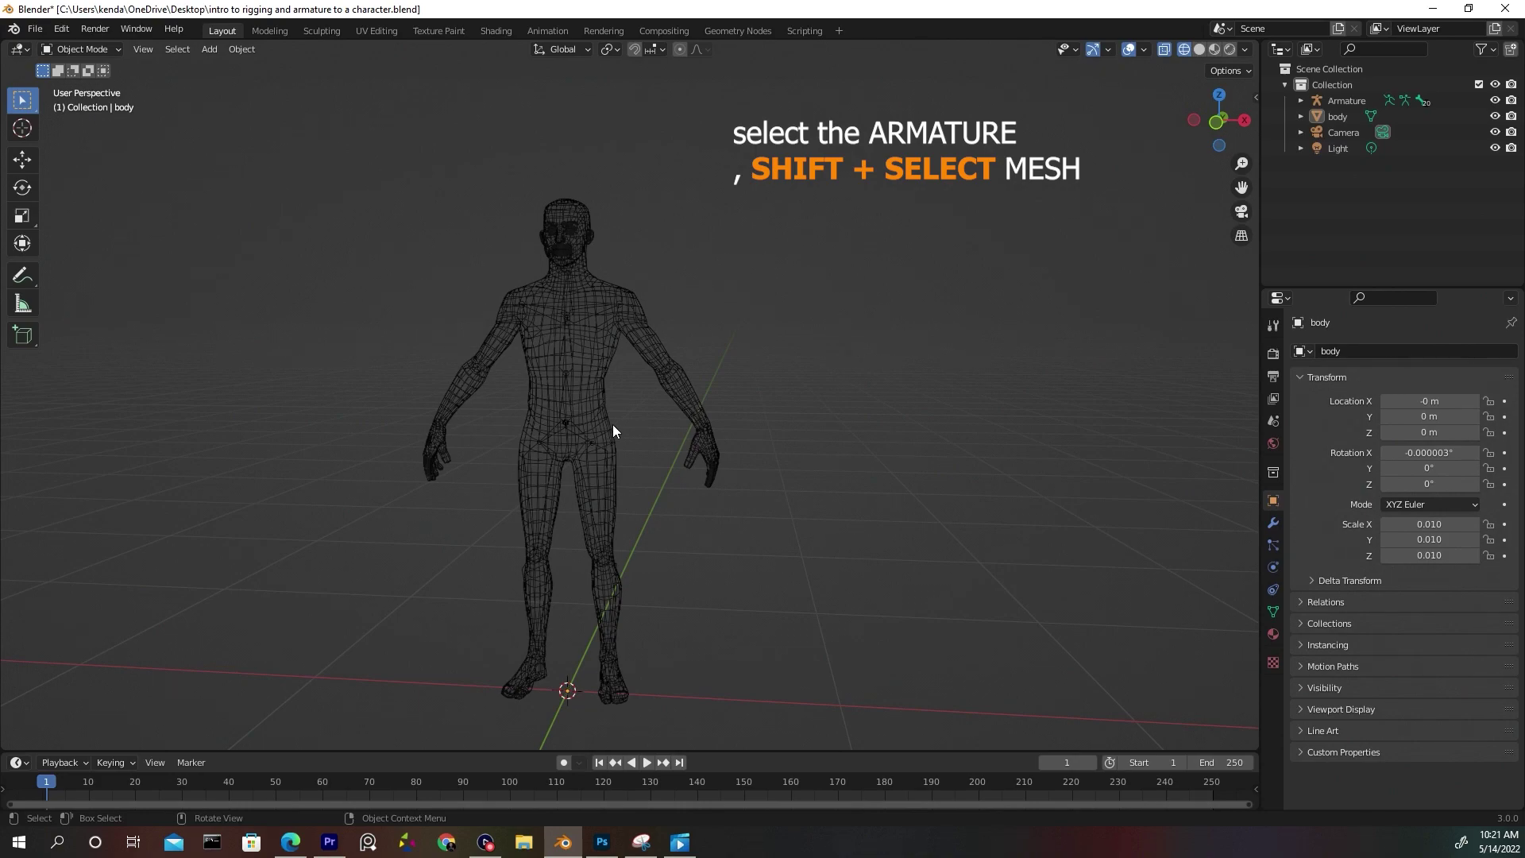
scroll(613, 424, up, 5)
click(554, 310)
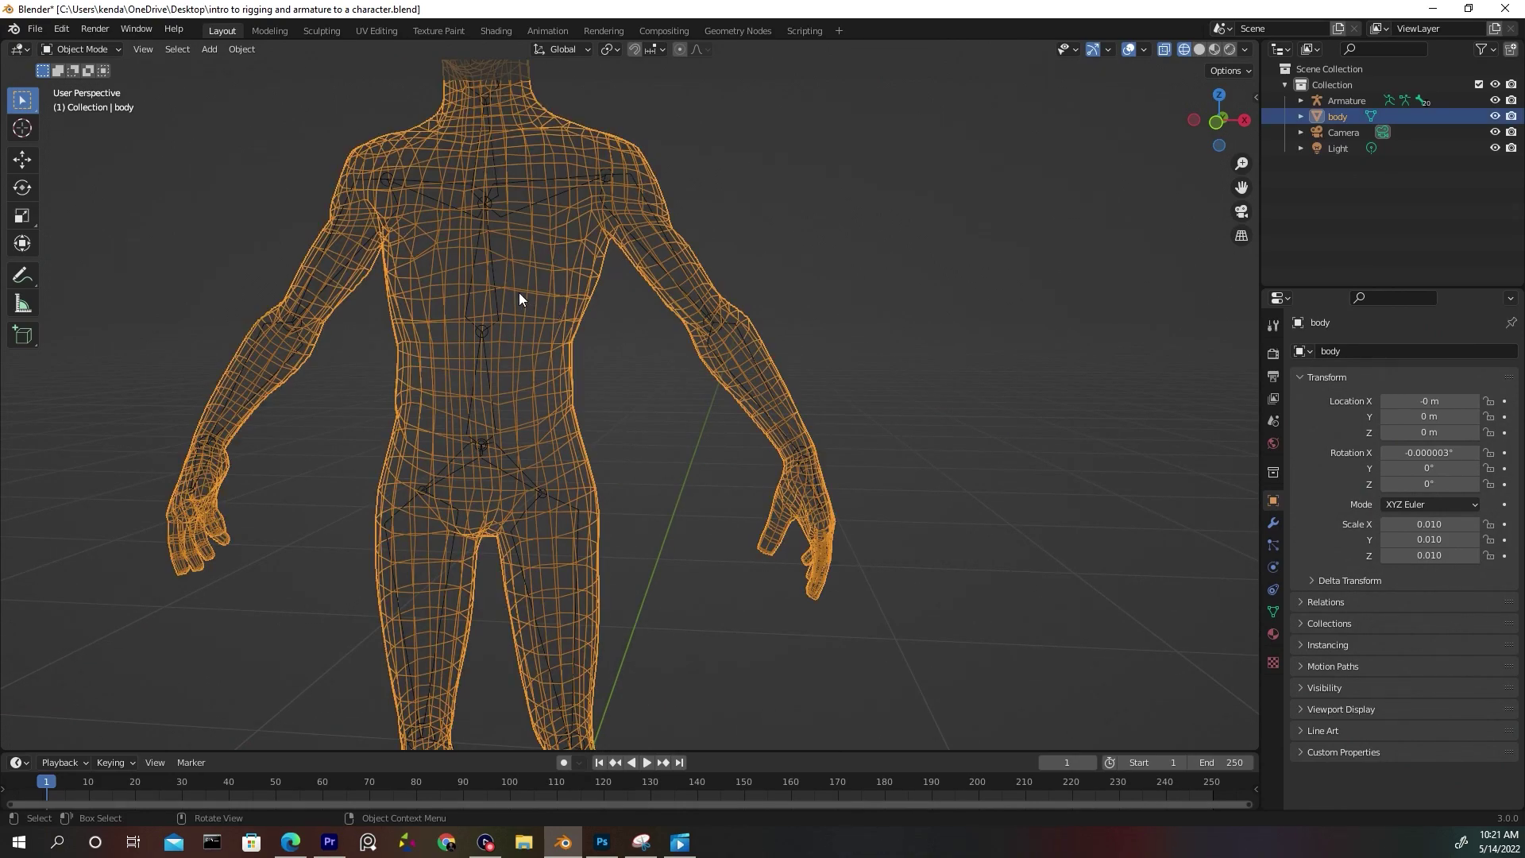
scroll(518, 292, up, 4)
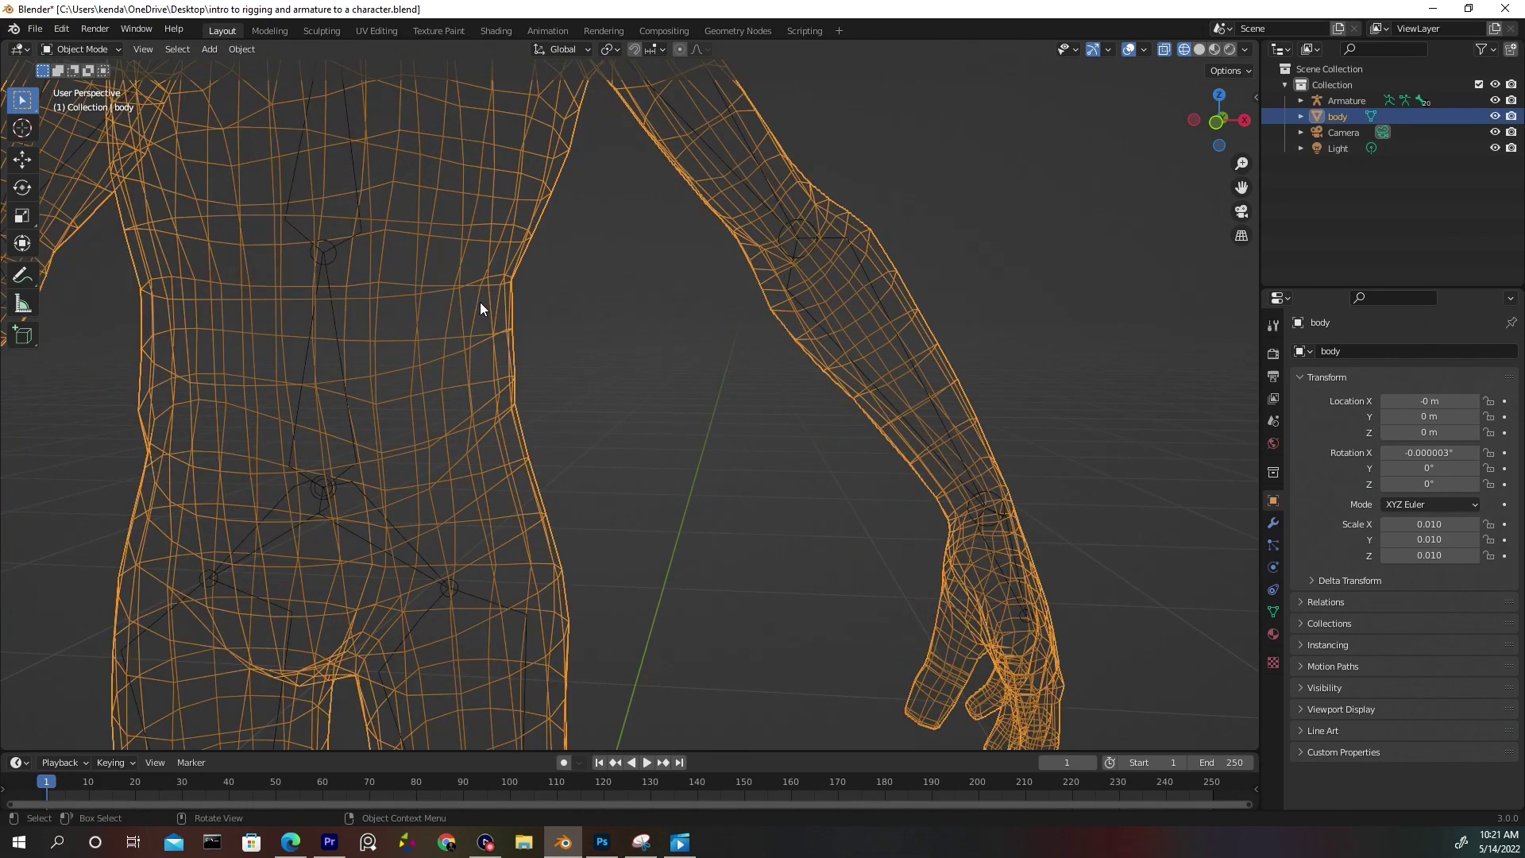
shift+click(331, 256)
scroll(412, 245, down, 5)
key(ctrl)
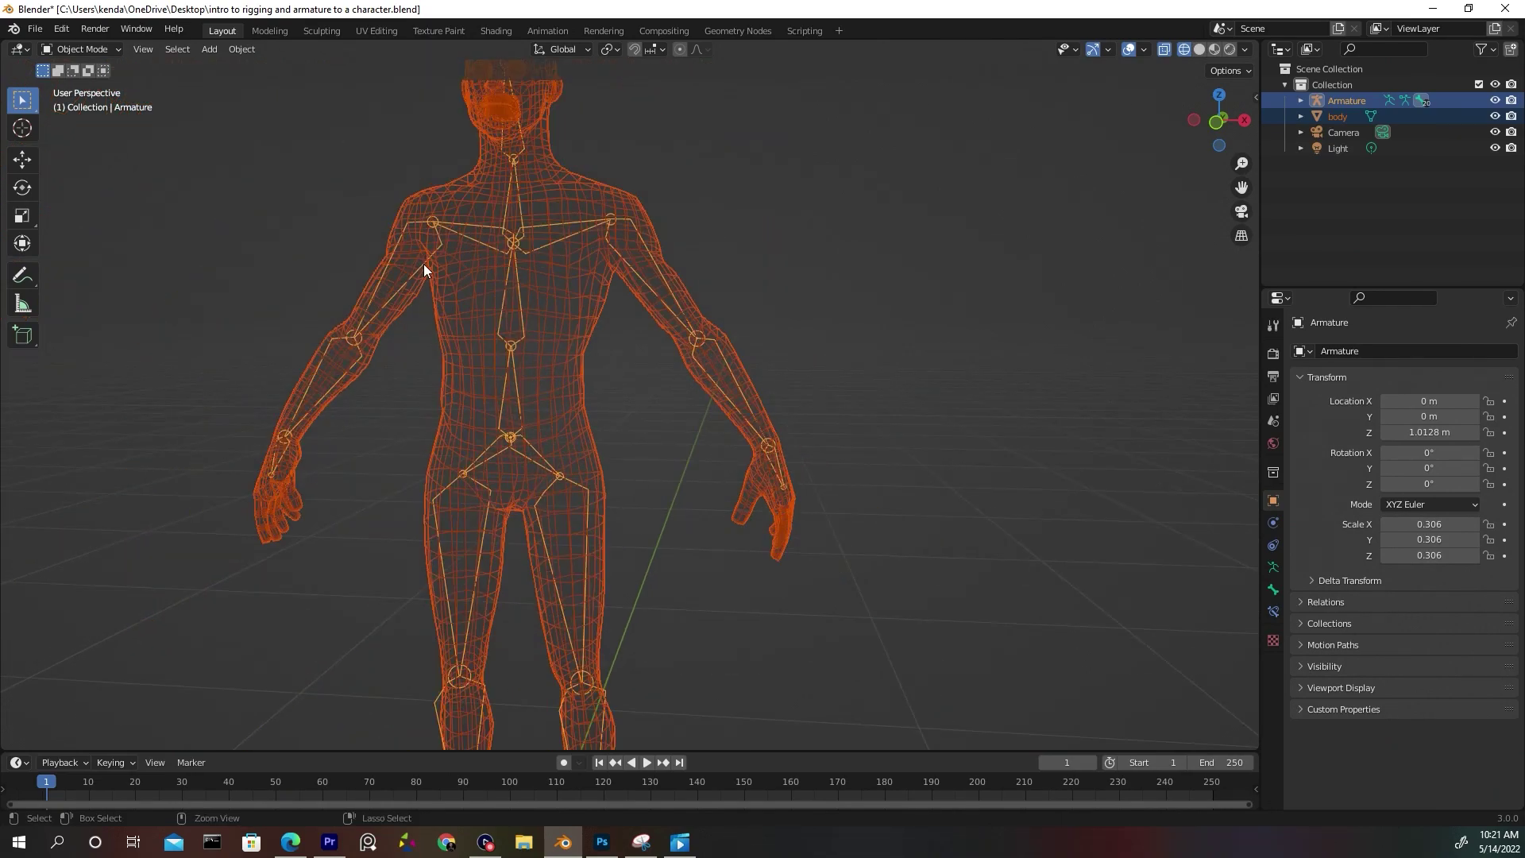
key(ctrl+p)
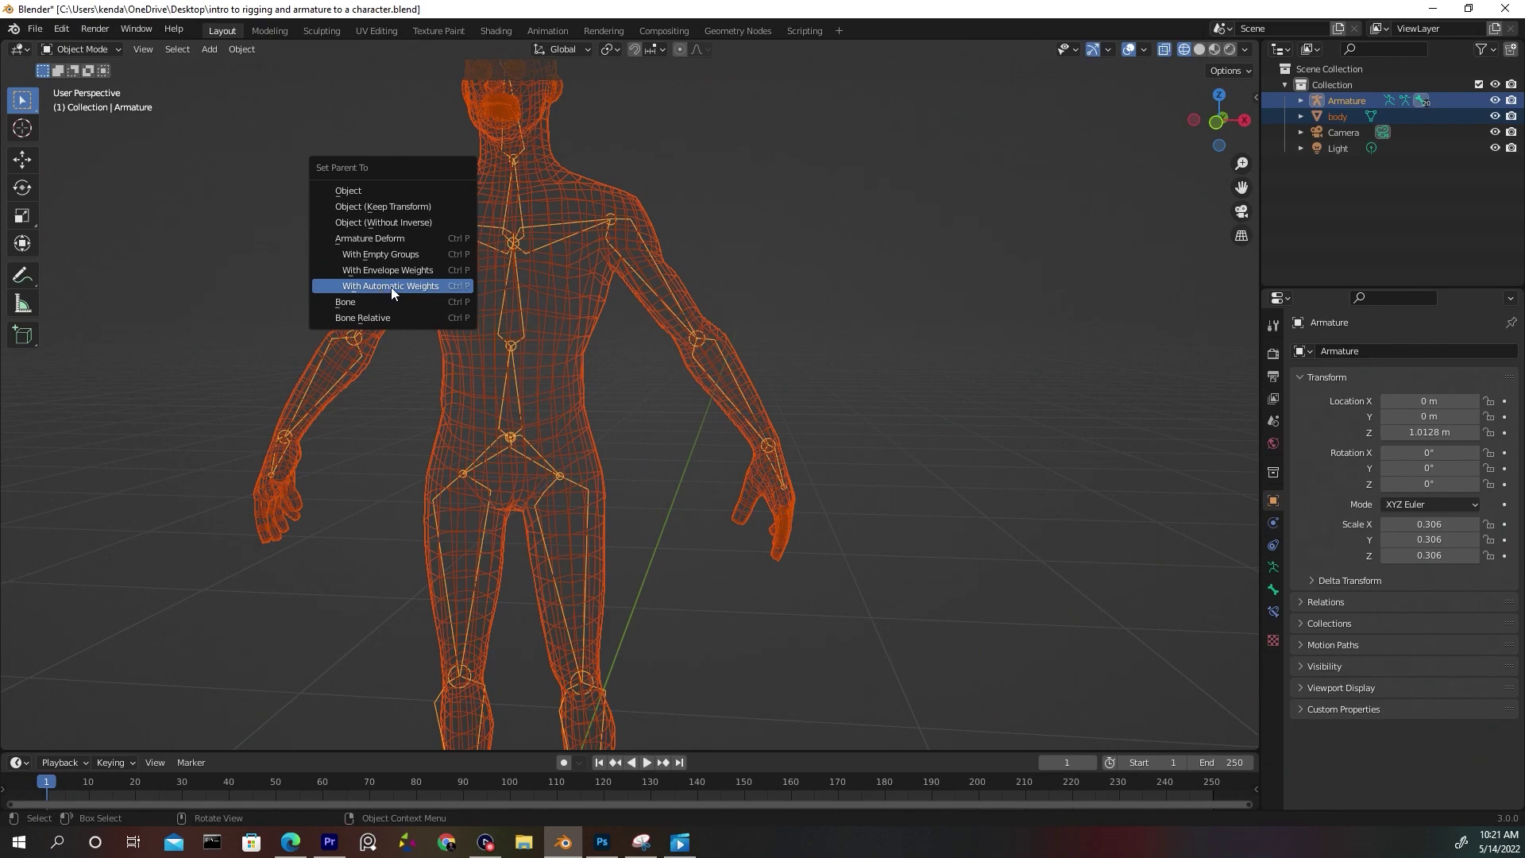
click(408, 286)
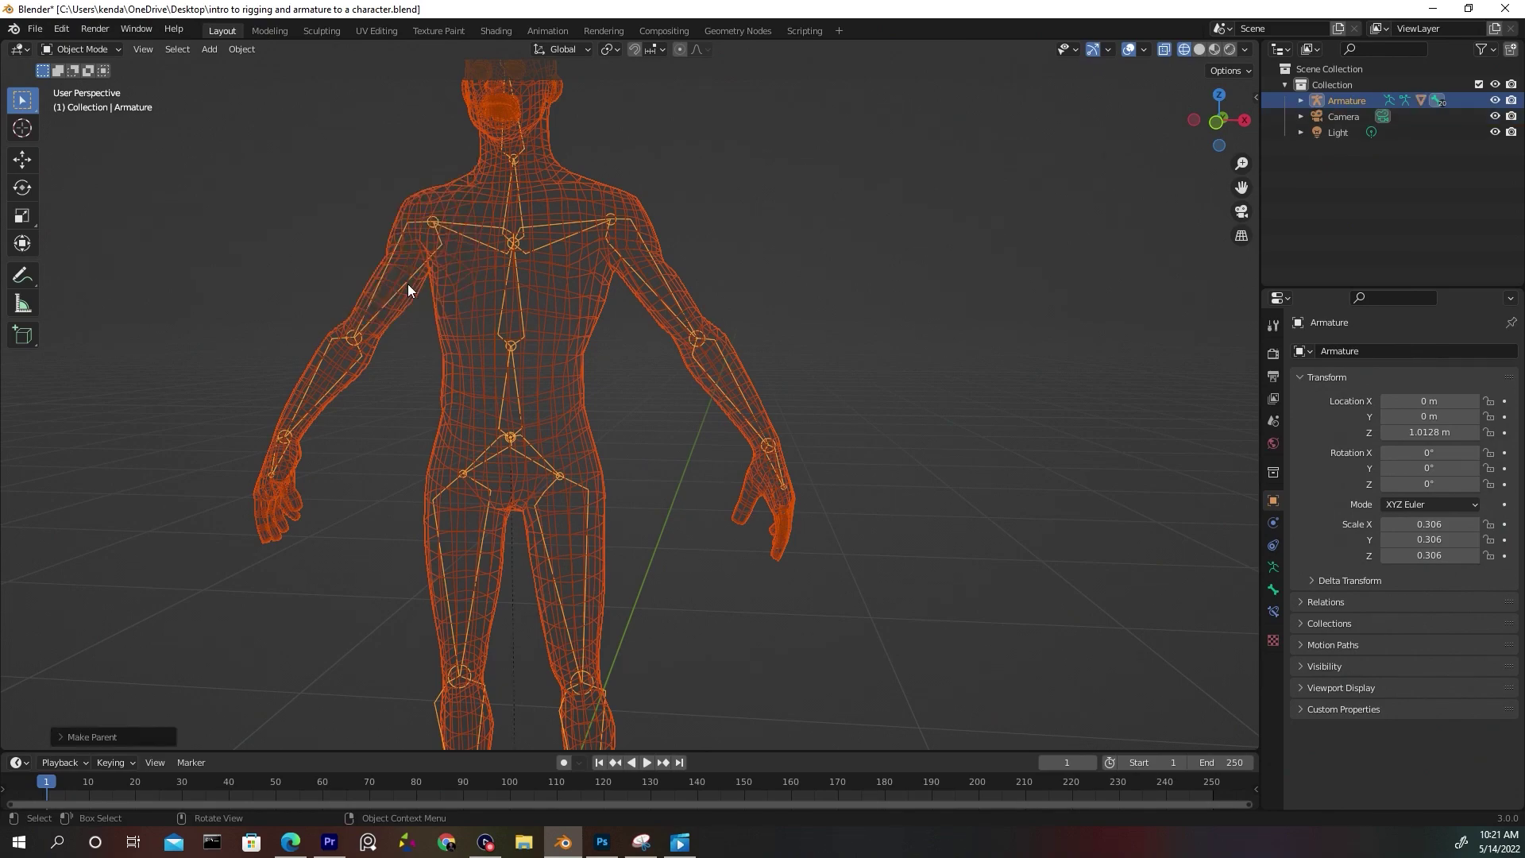
Switch the armature to Pose Mode.
click(93, 49)
click(93, 102)
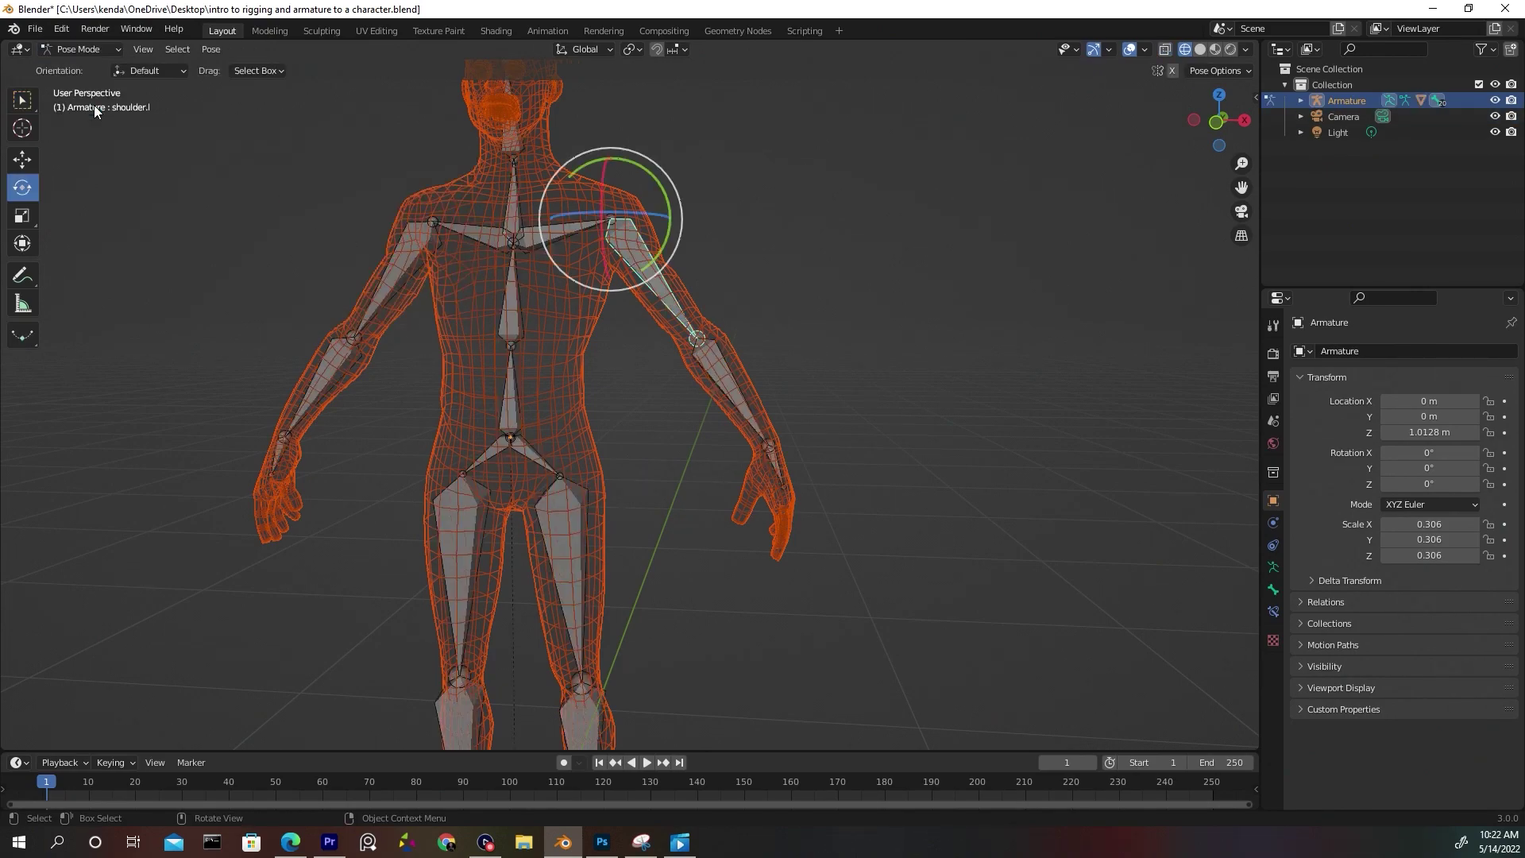
scroll(323, 197, down, 5)
scroll(633, 311, up, 3)
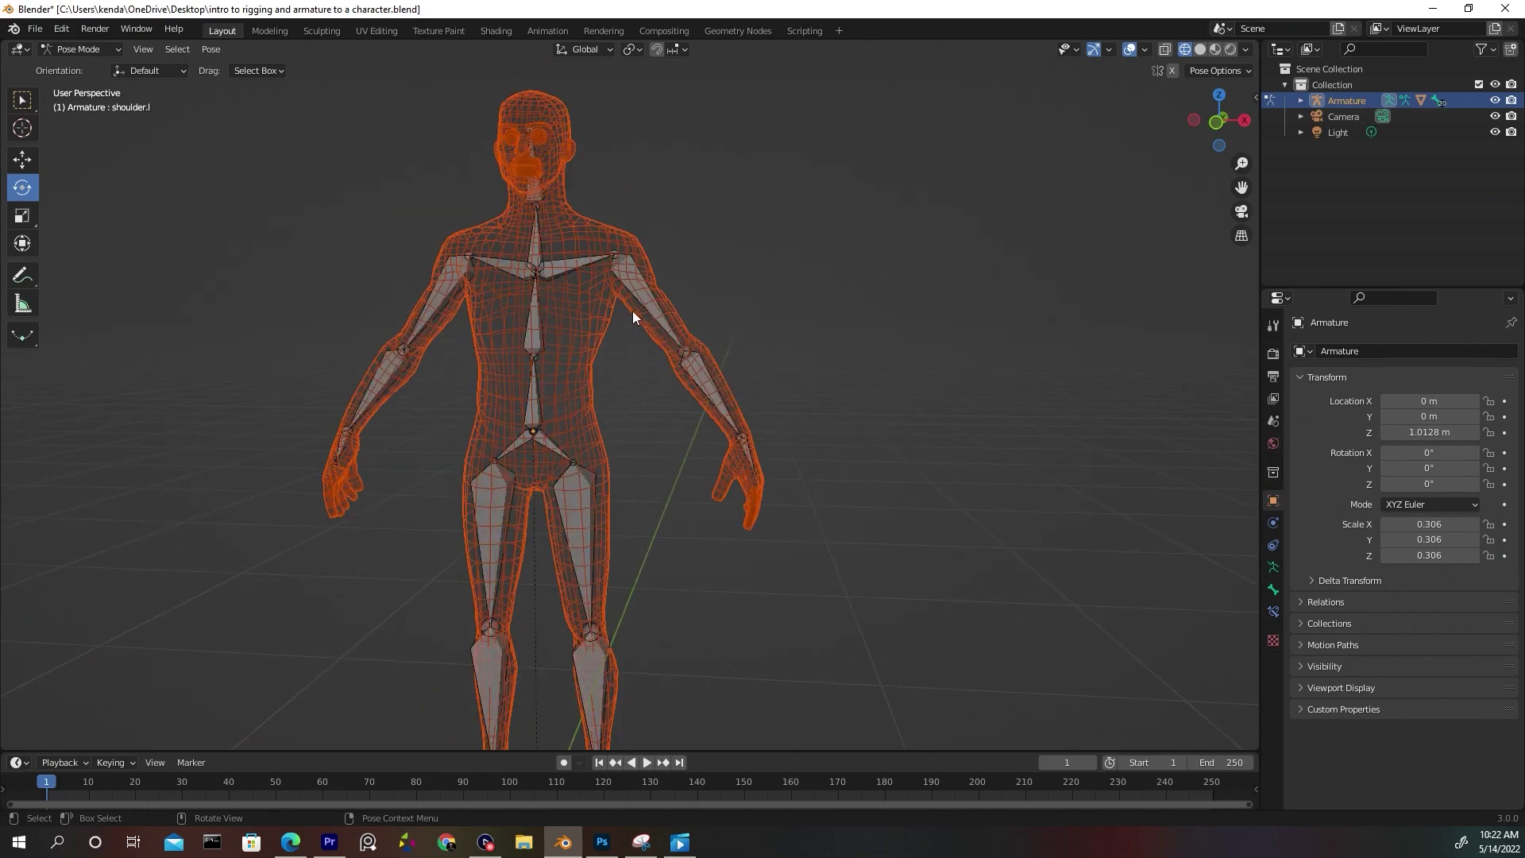
Try rotating the left upper arm and left forearm bones to test how the mesh deforms.
click(640, 297)
scroll(689, 289, down, 2)
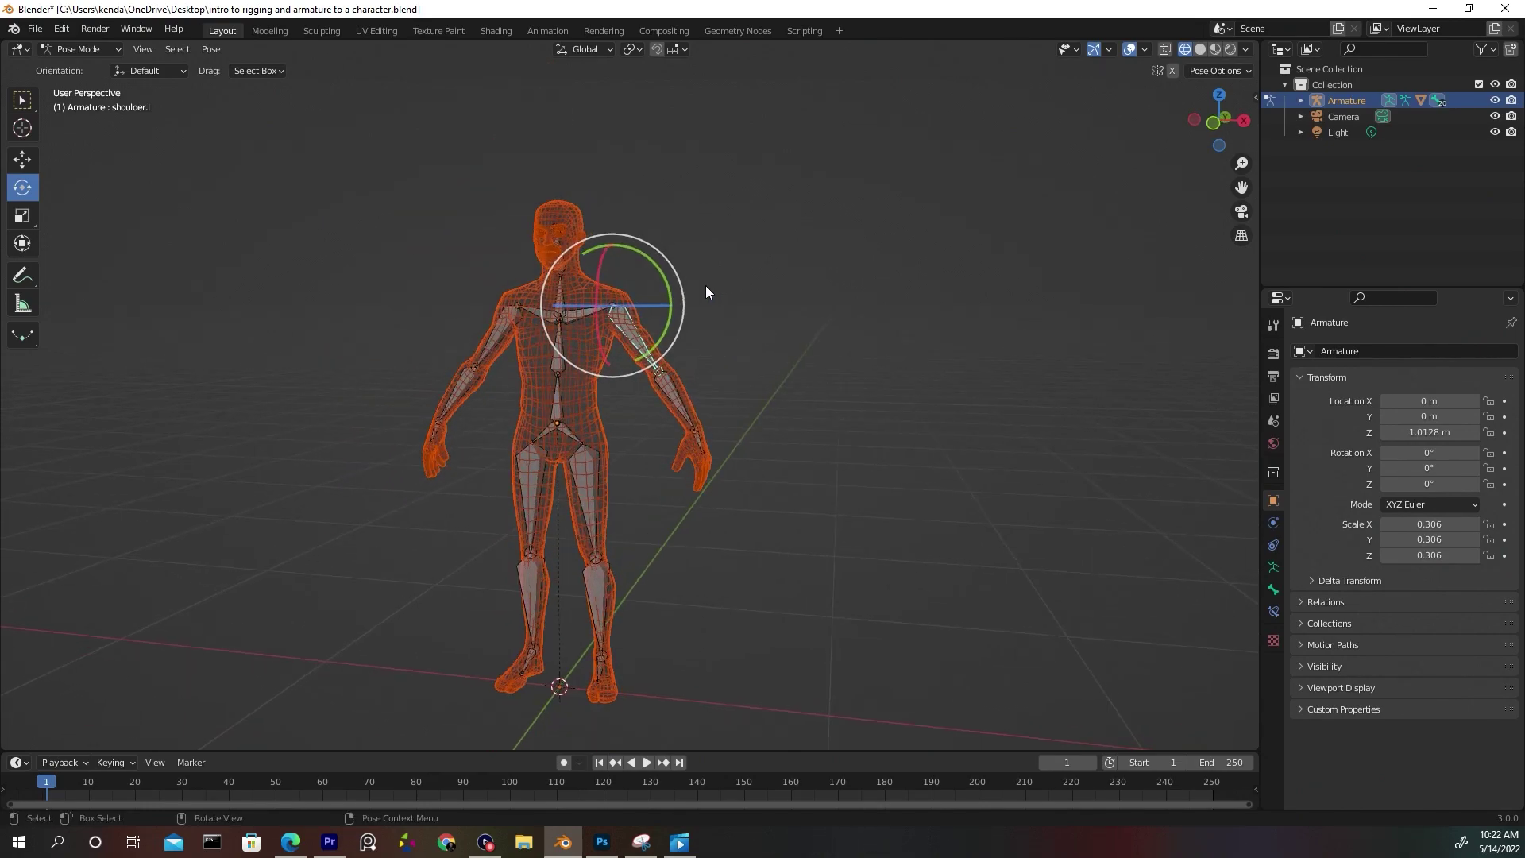
drag(635, 327, 648, 298)
click(667, 396)
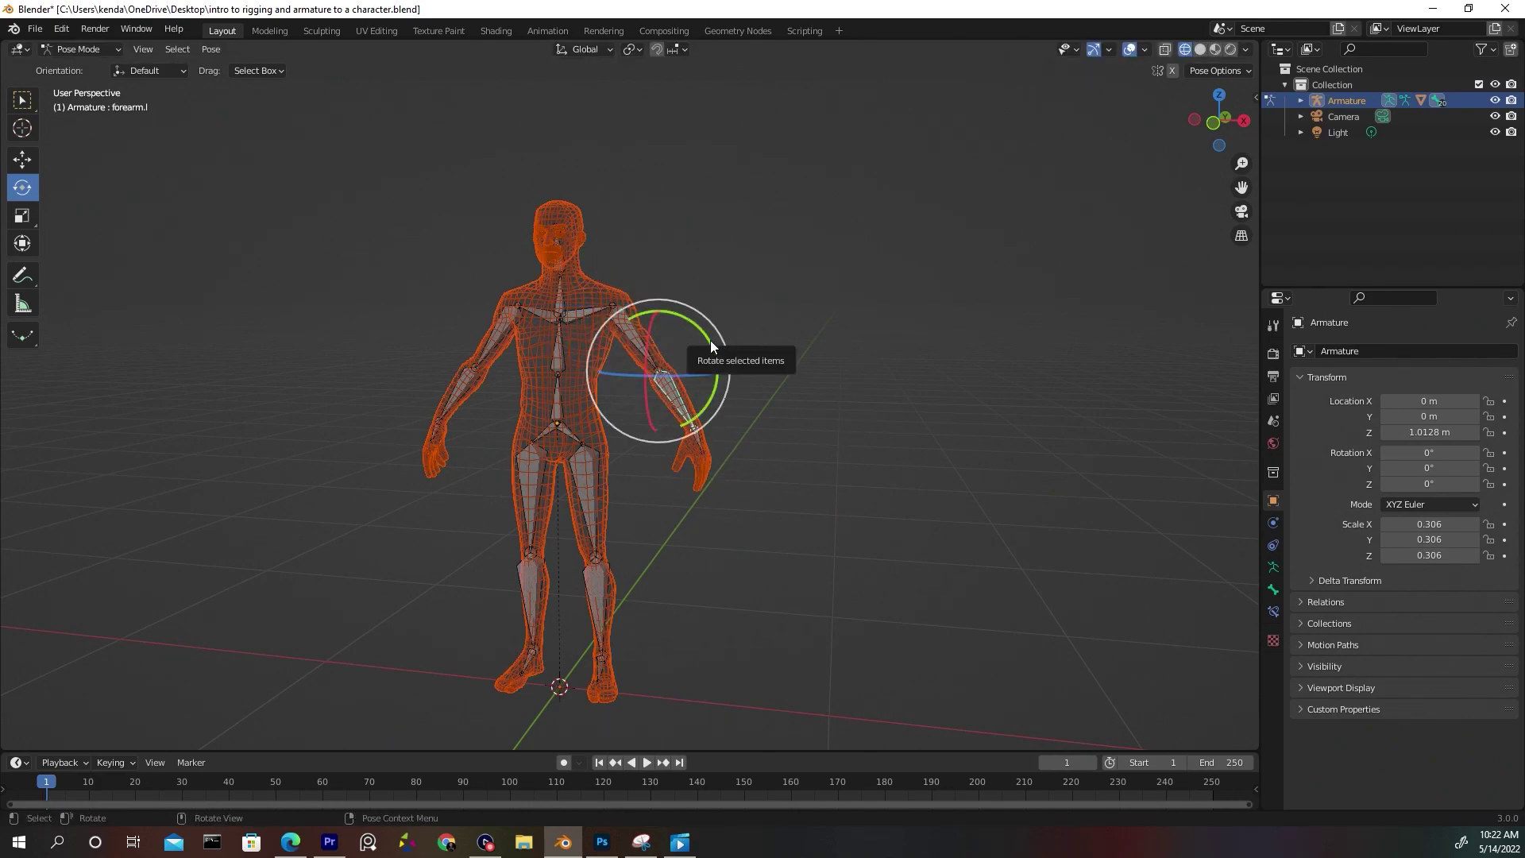
mouse_move(710, 342)
mouse_down()
mouse_move(715, 325)
mouse_move(717, 369)
mouse_up()
scroll(585, 402, up, 4)
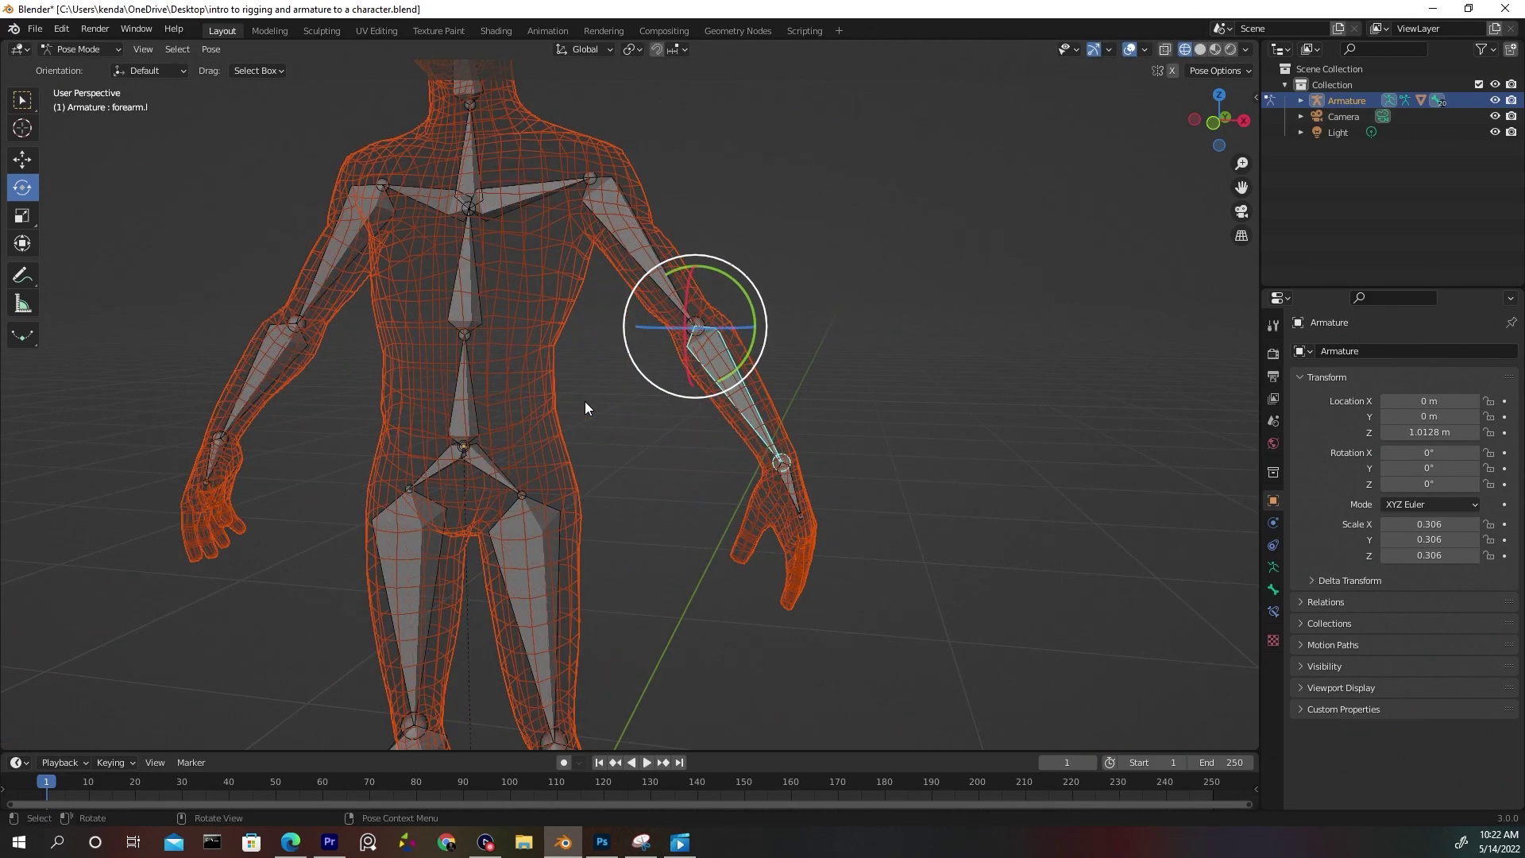
Try rotating the middle spine bone to test the torso deformation, and cancel the rotation.
click(463, 335)
middle_drag(469, 302, 418, 307)
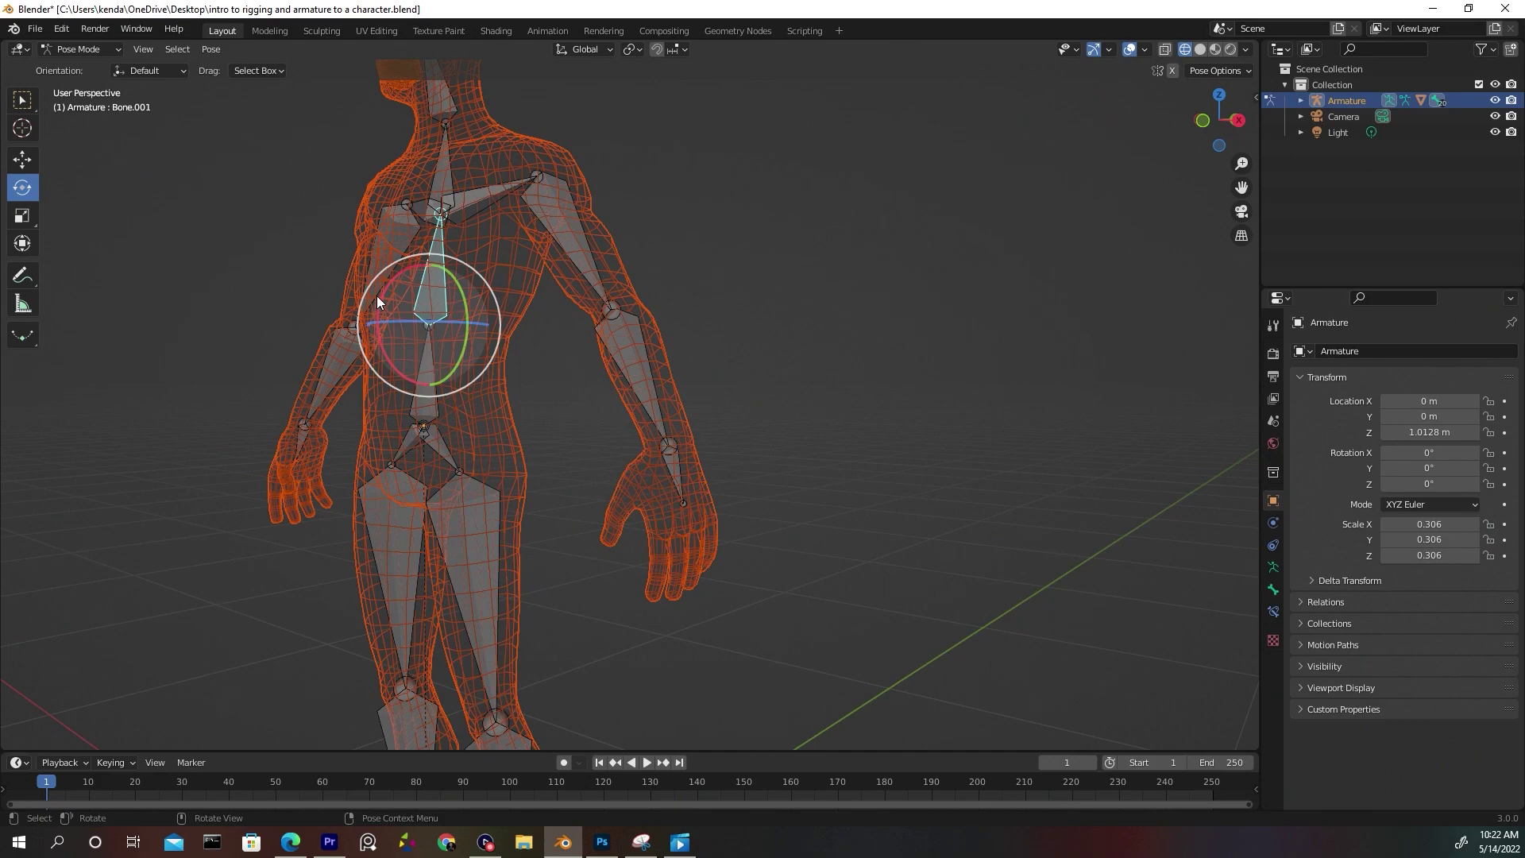
drag(383, 289, 412, 307)
right_click(413, 307)
Show the character in solid shading and rotate the middle spine bone slightly.
click(1200, 49)
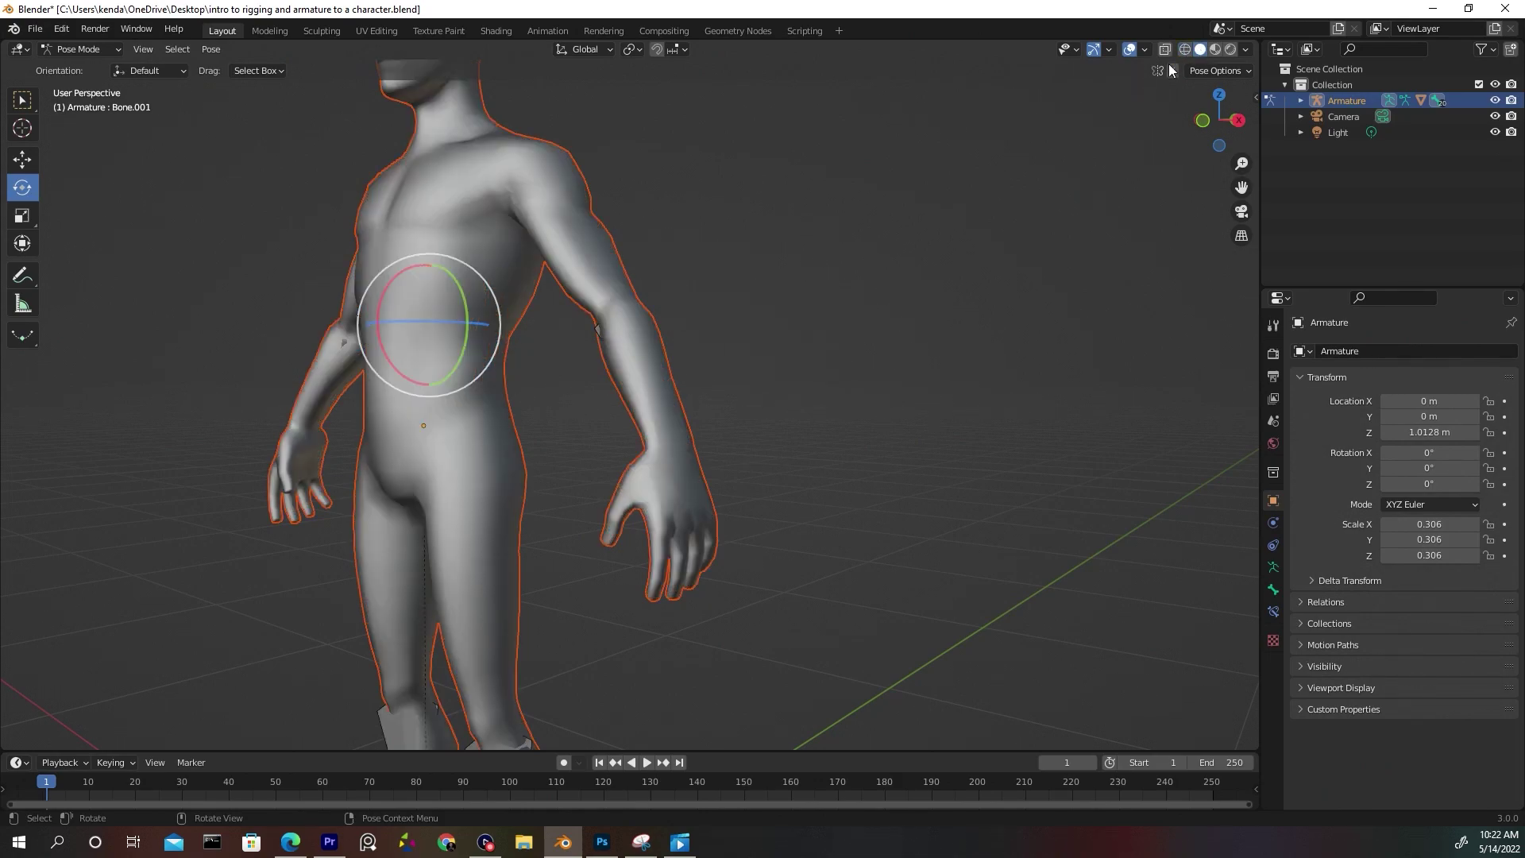
scroll(755, 232, down, 5)
mouse_move(755, 232)
middle_down()
mouse_move(745, 294)
mouse_move(616, 373)
middle_up()
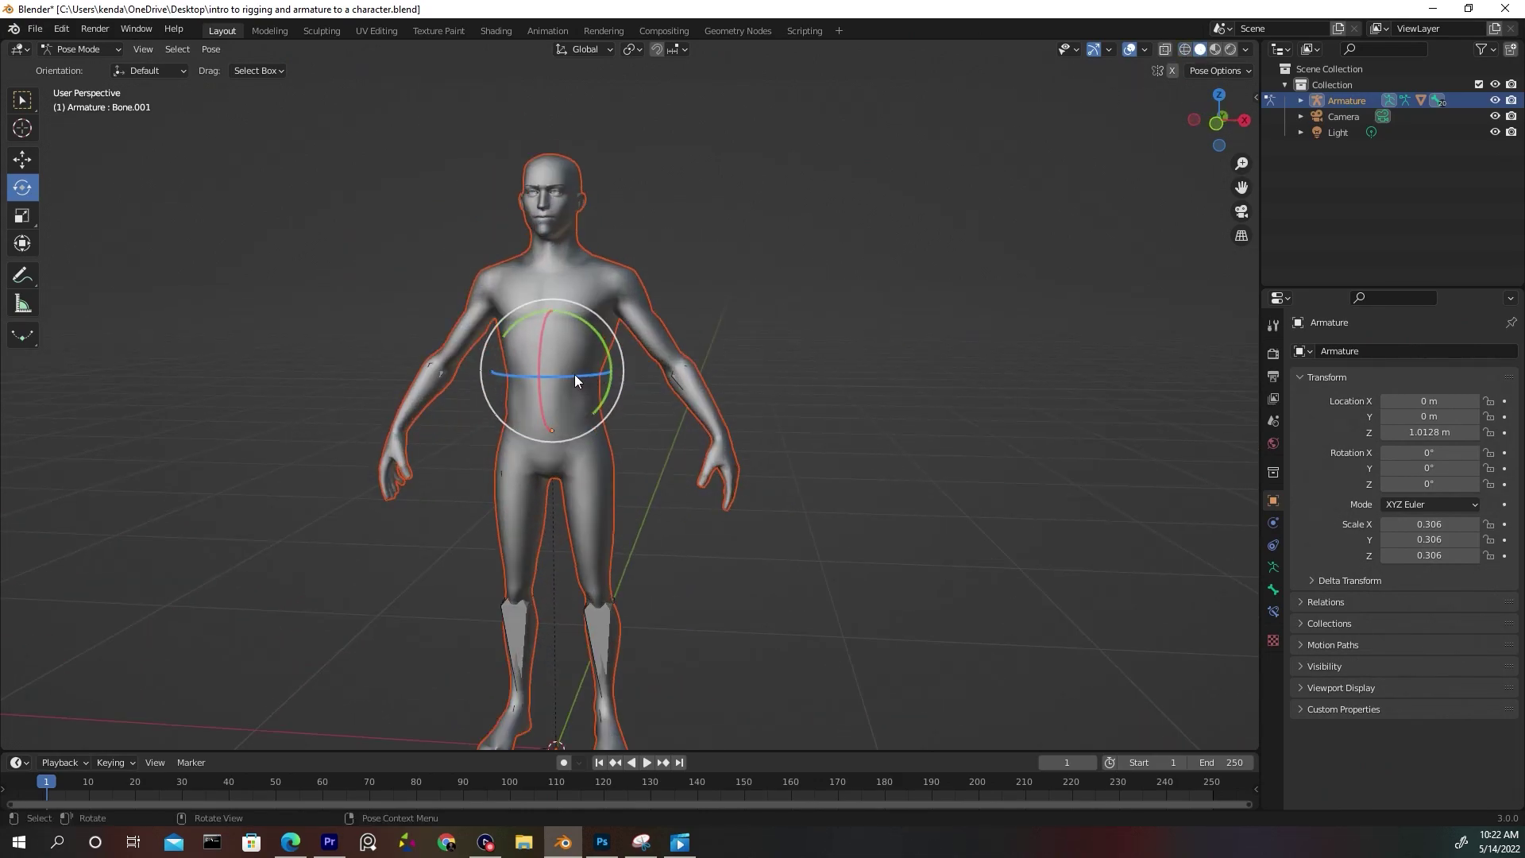
mouse_move(563, 367)
mouse_down()
mouse_move(537, 349)
mouse_move(516, 365)
mouse_move(538, 344)
mouse_move(557, 351)
mouse_up()
Try rotating the left upper arm bone and trackball-rotating the head bone, cancelling the head rotation.
click(652, 322)
mouse_move(673, 315)
mouse_down()
mouse_move(691, 228)
mouse_move(667, 307)
mouse_up()
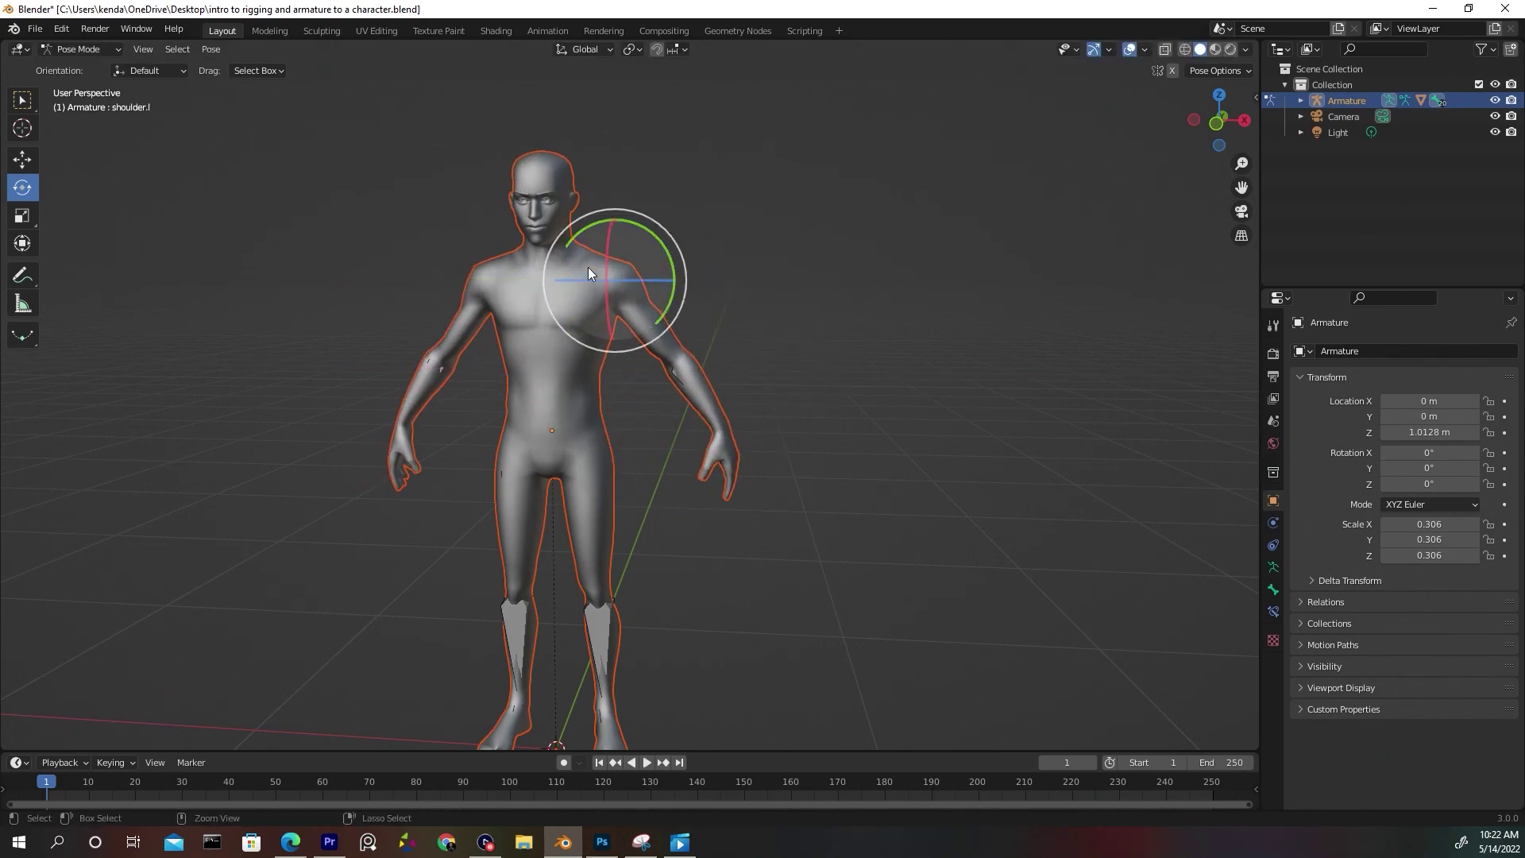
click(551, 220)
key(r)
key(r)
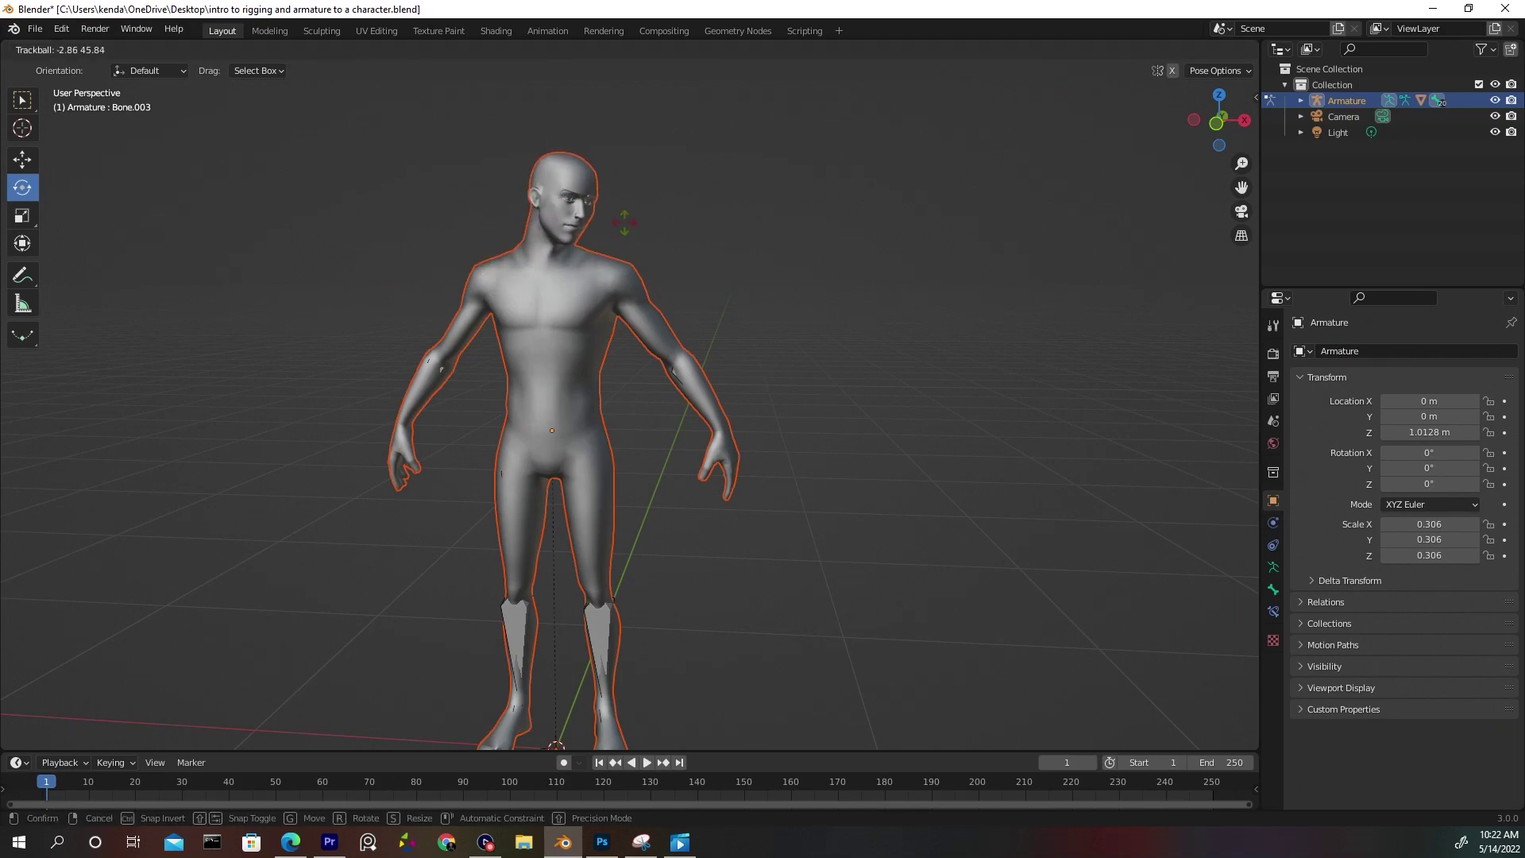
right_click(544, 189)
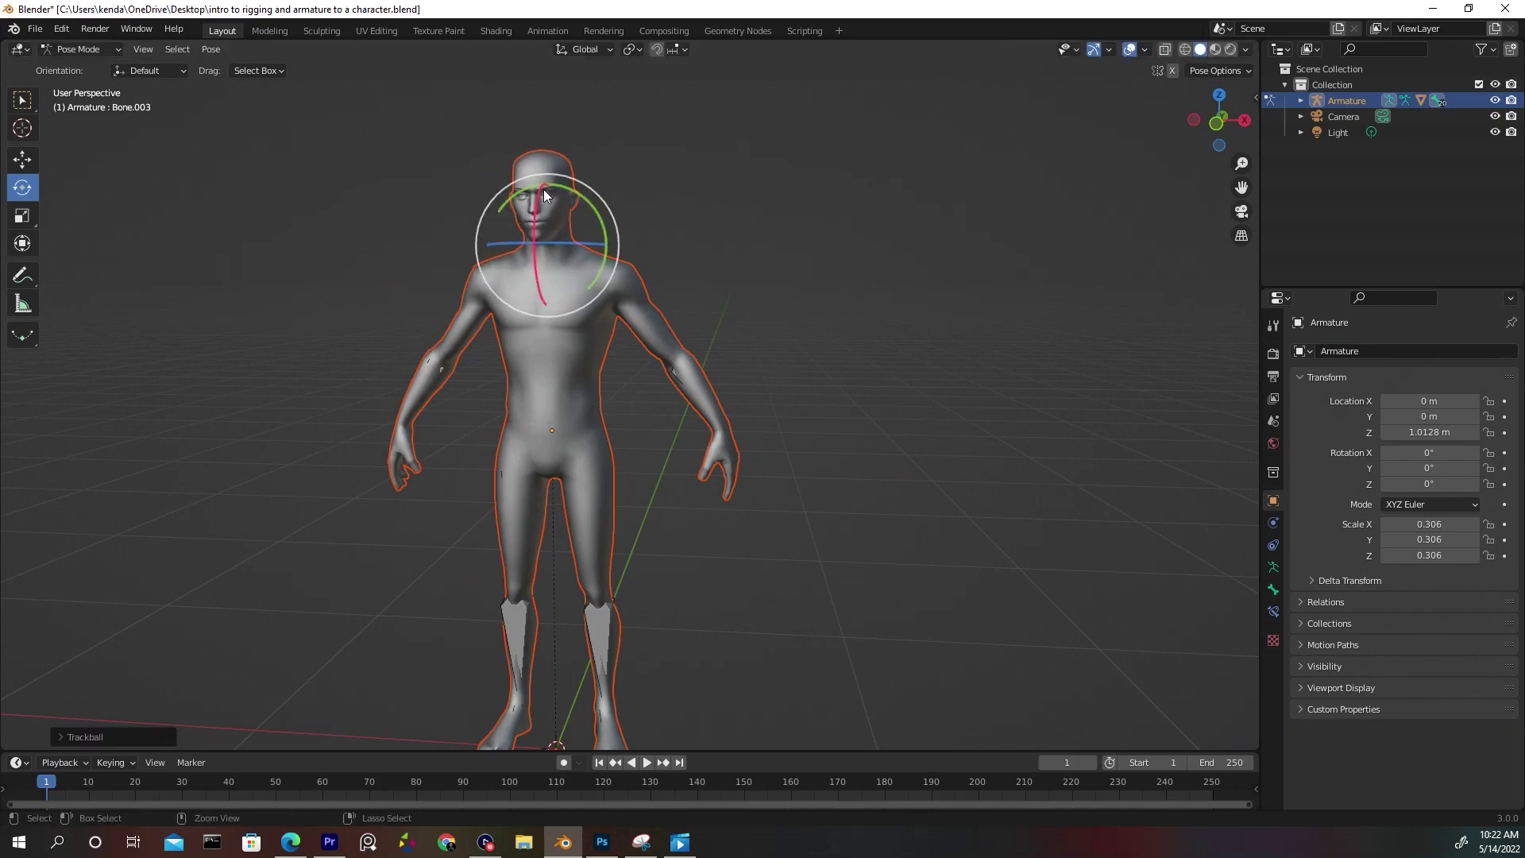
Try trackball-rotating the bone from the upper chest to the neck, and cancel the rotation.
click(545, 248)
key(r)
key(r)
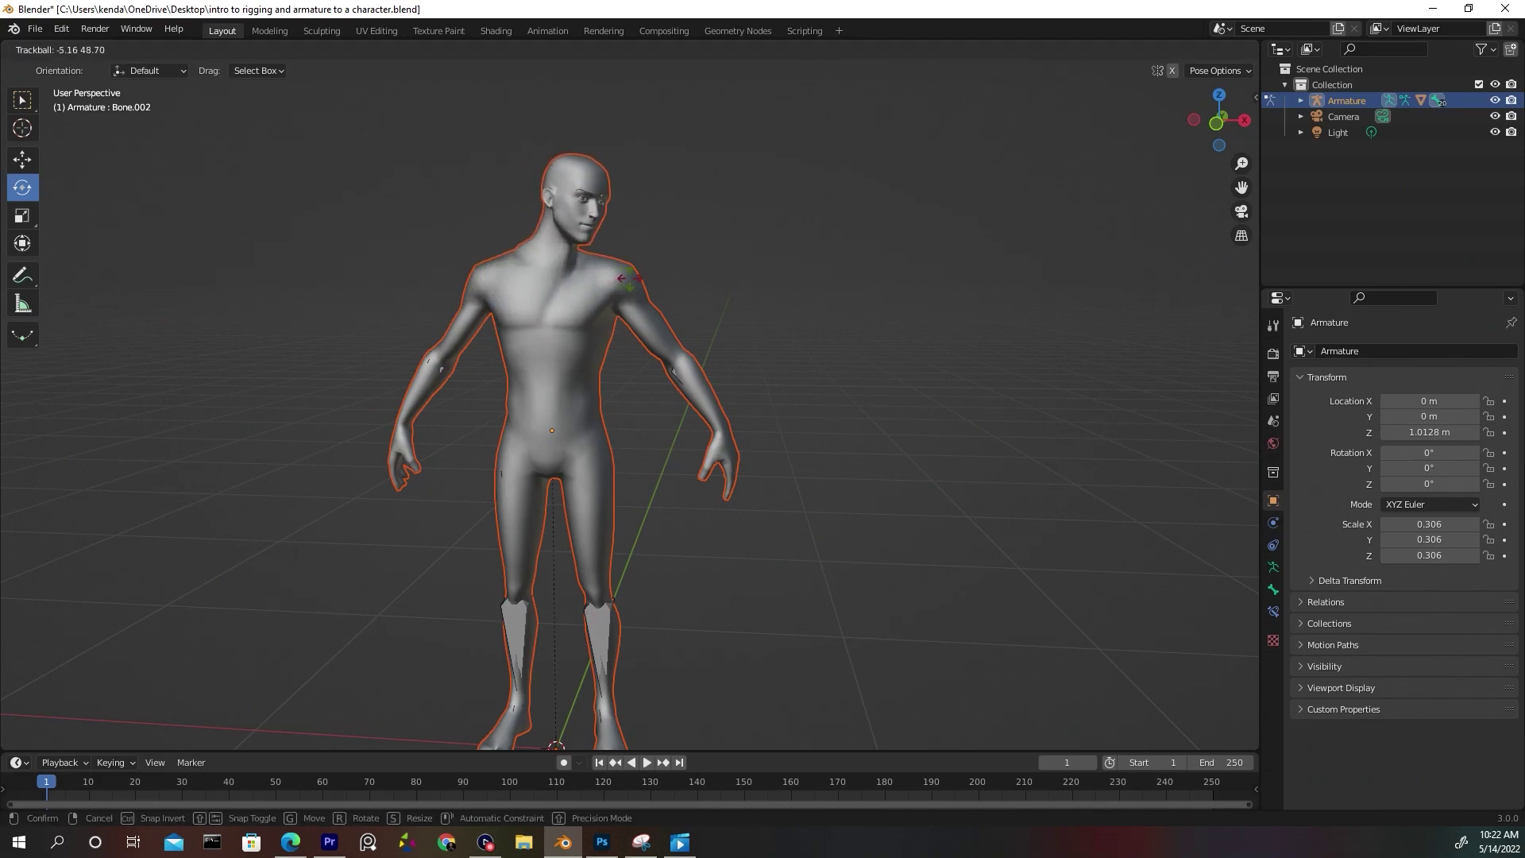
click(490, 351)
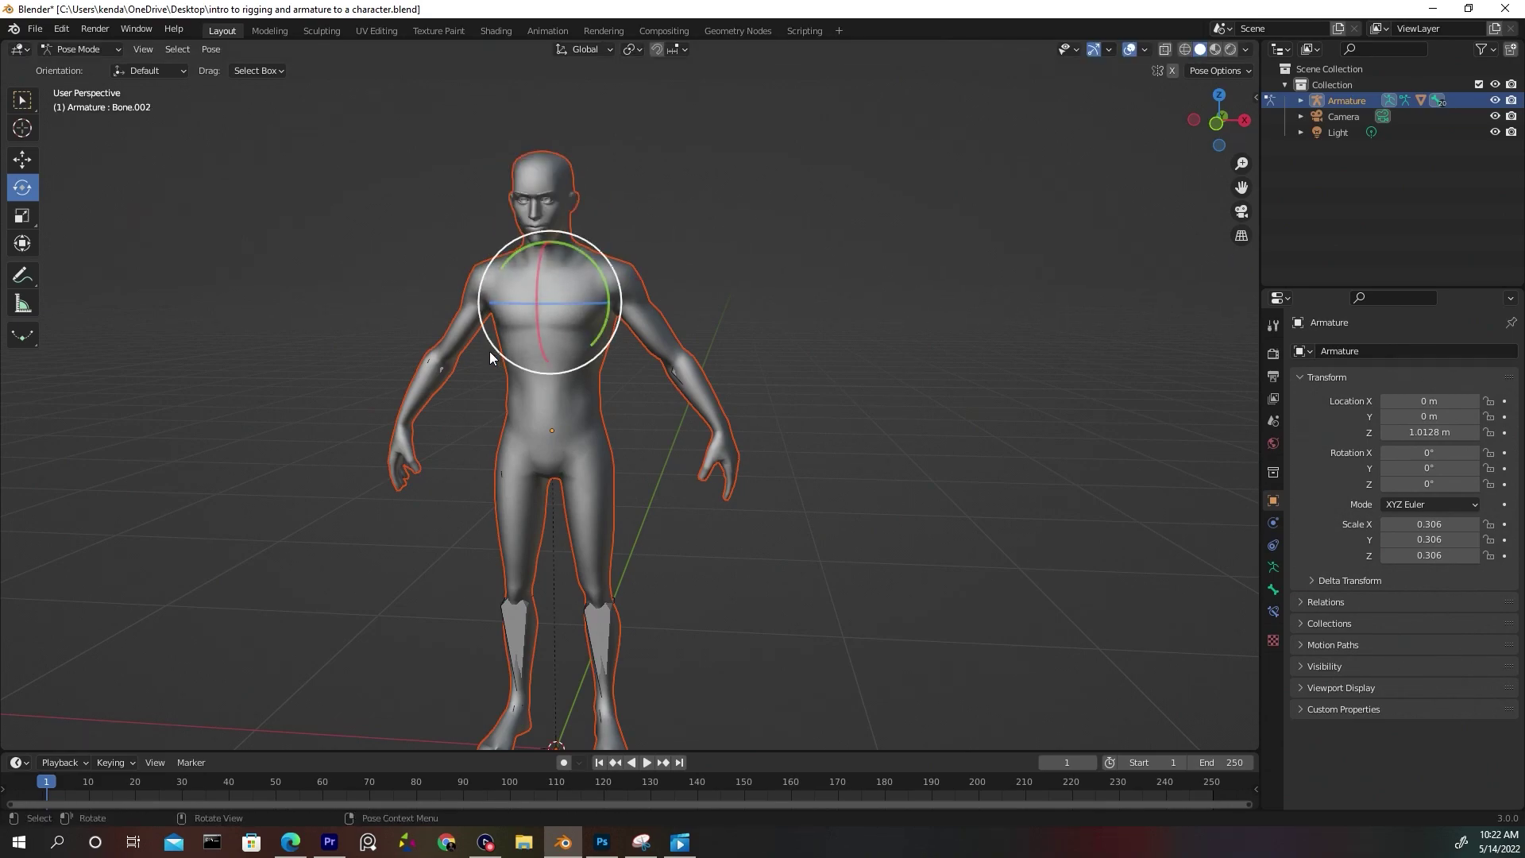
Rotate the right thigh bone about the global X axis to raise the leg forward to about horizontal.
click(513, 560)
middle_drag(545, 527, 422, 517)
key(r)
key(x)
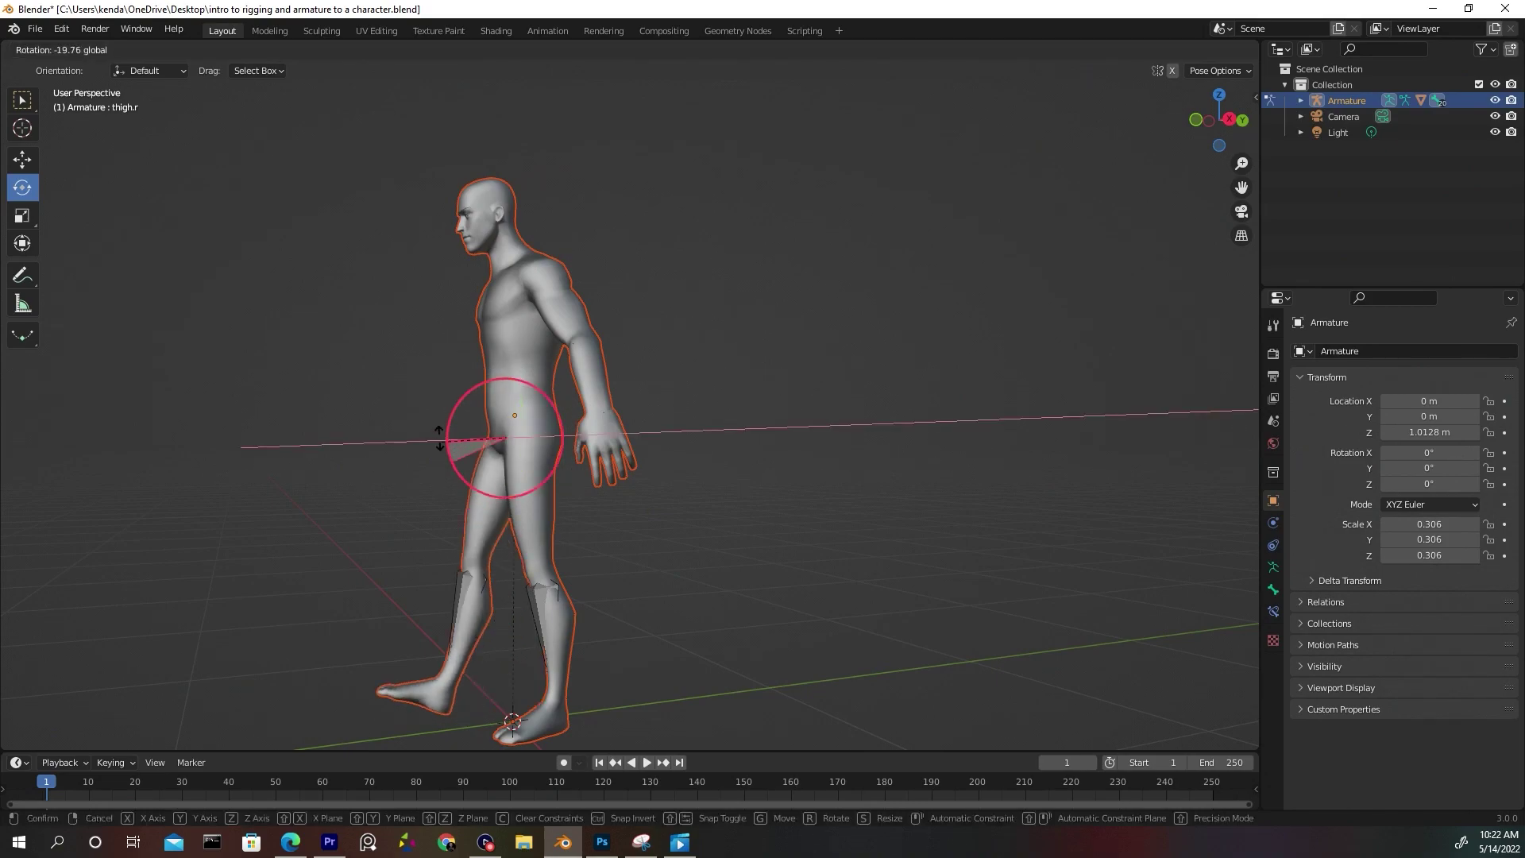
click(446, 280)
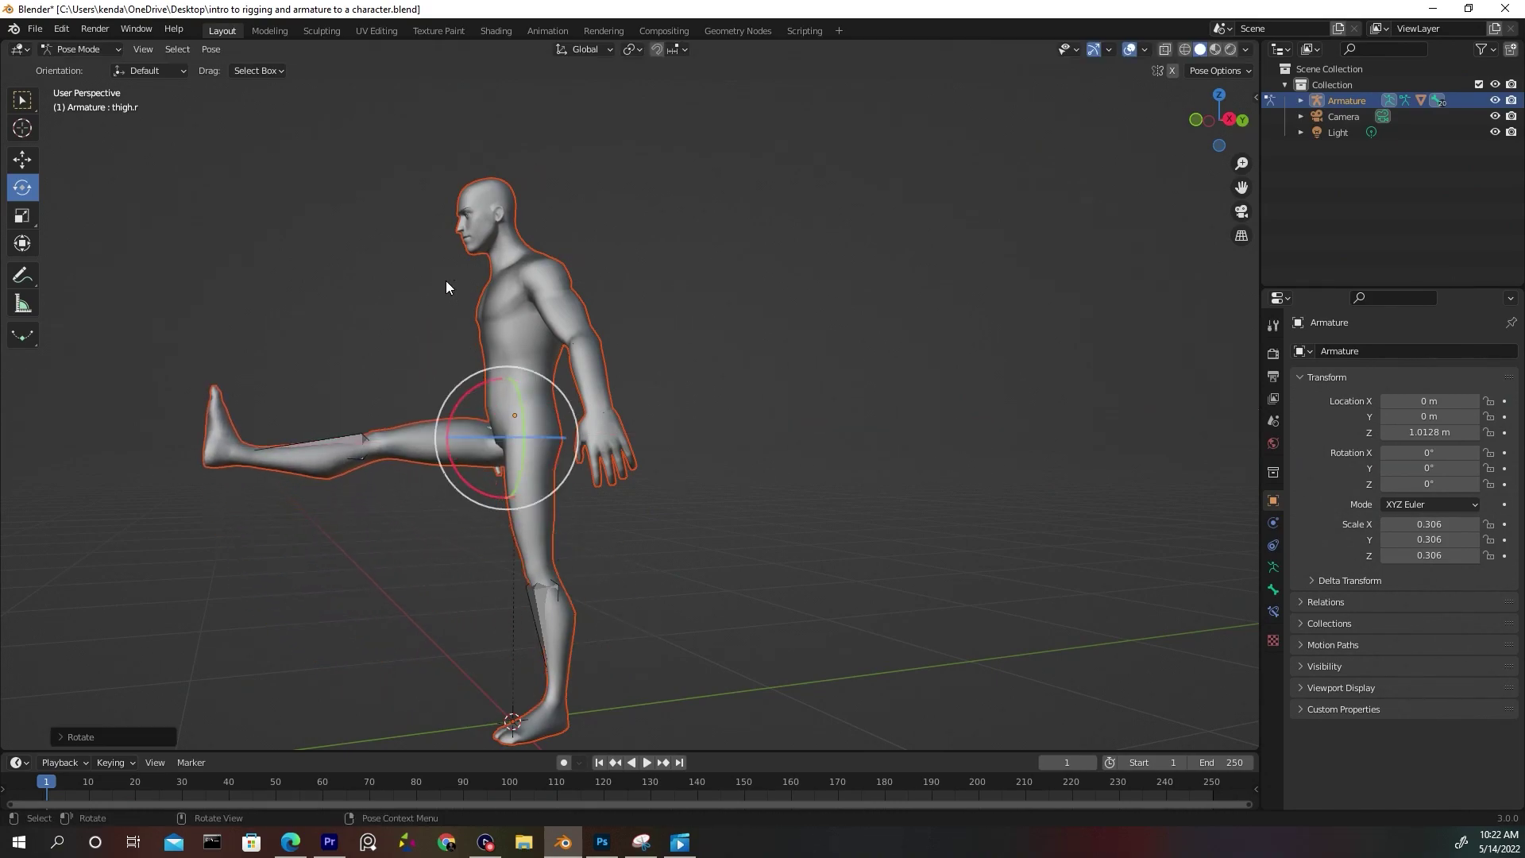
Rotate the right lower leg bone about the X axis to bend the knee with the shin pointing down, and deselect it.
click(325, 450)
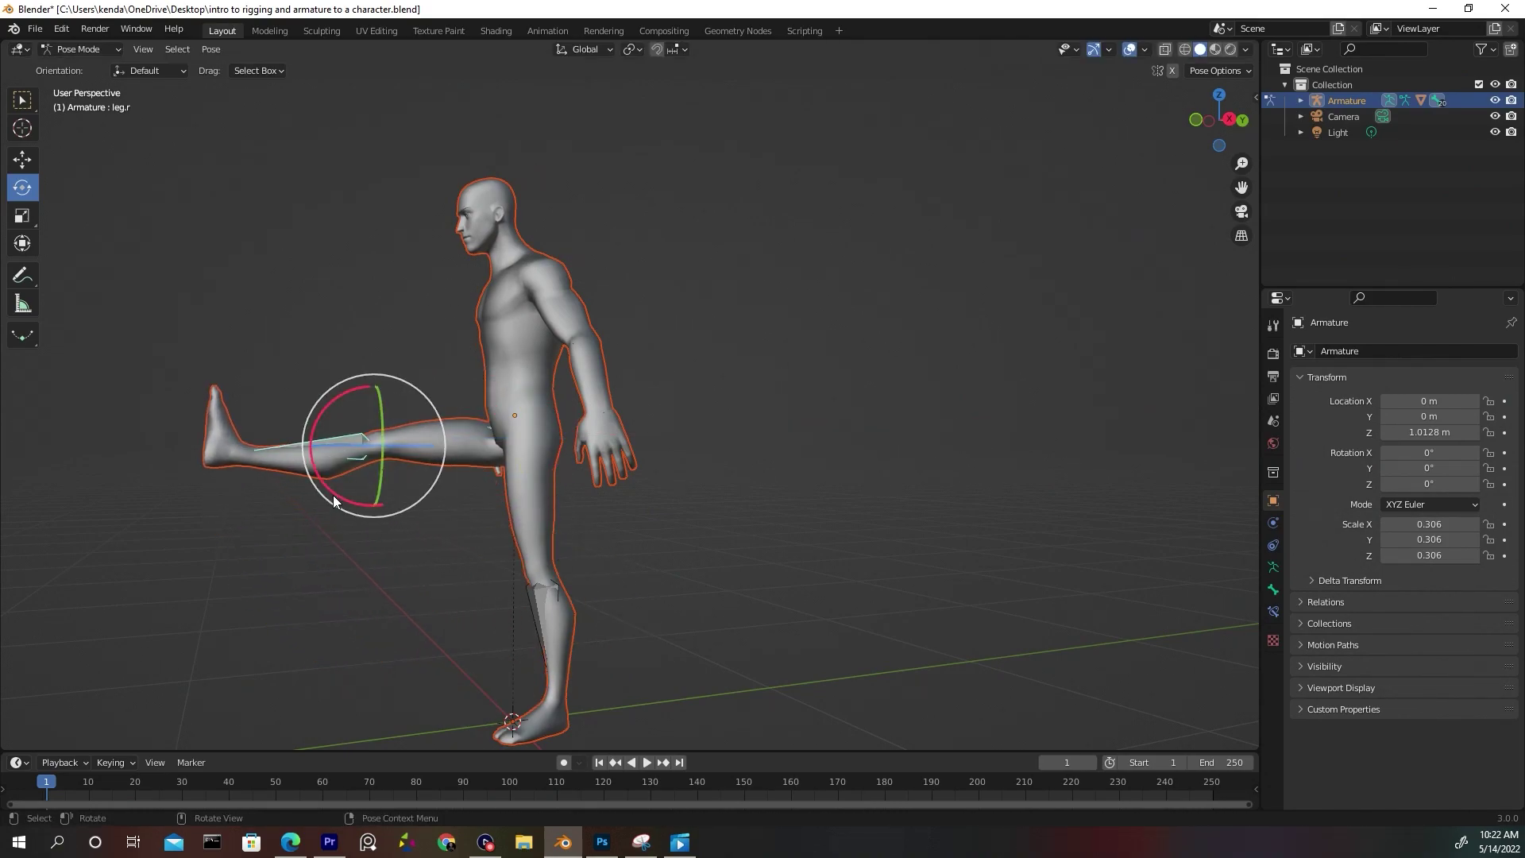
key(r)
key(x)
click(435, 400)
middle_drag(436, 400, 548, 383)
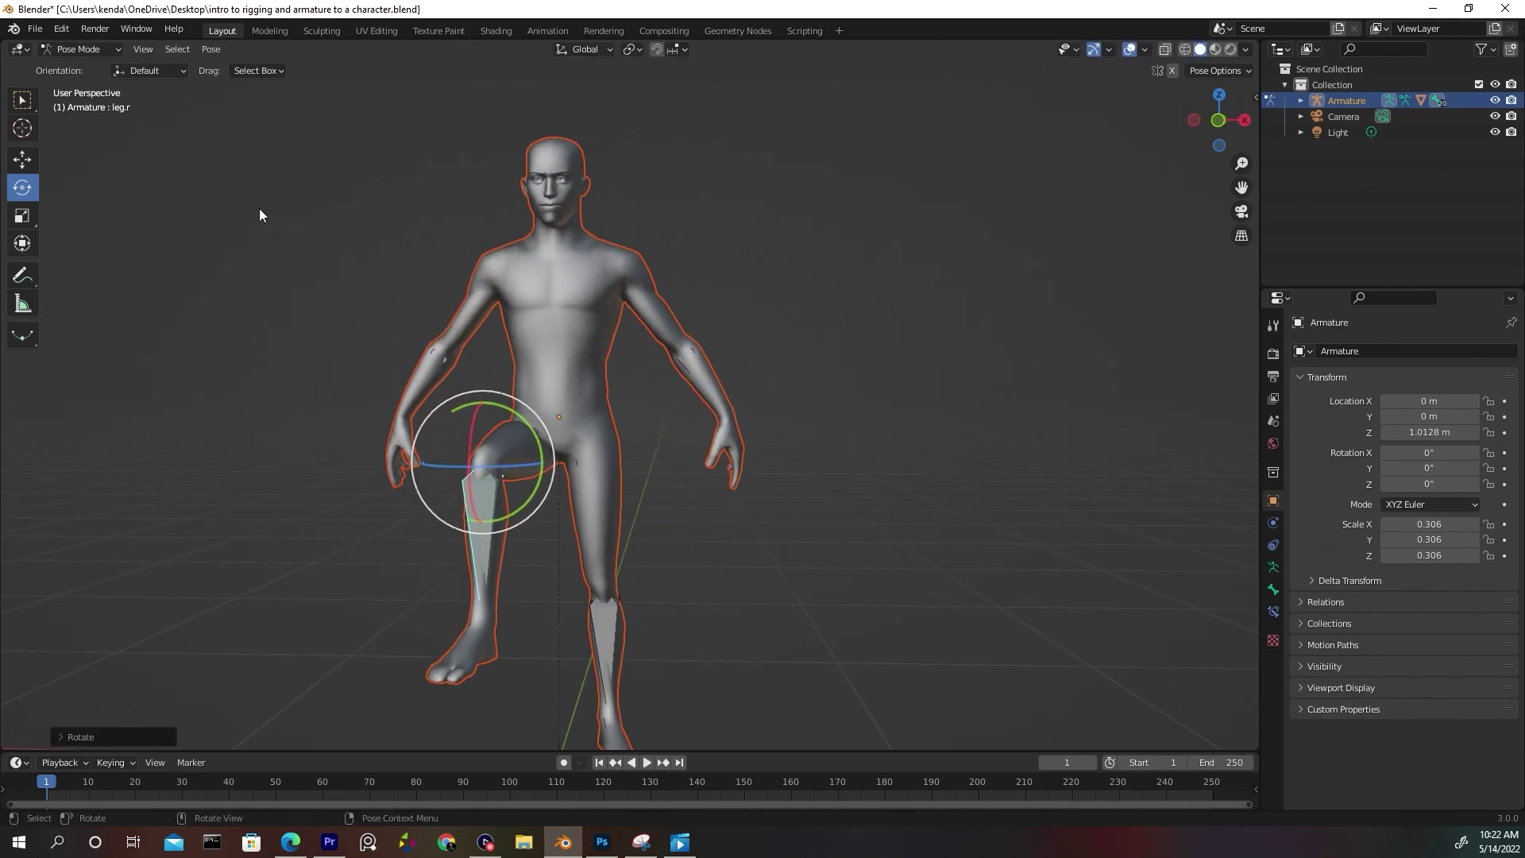
click(446, 295)
scroll(459, 340, up, 5)
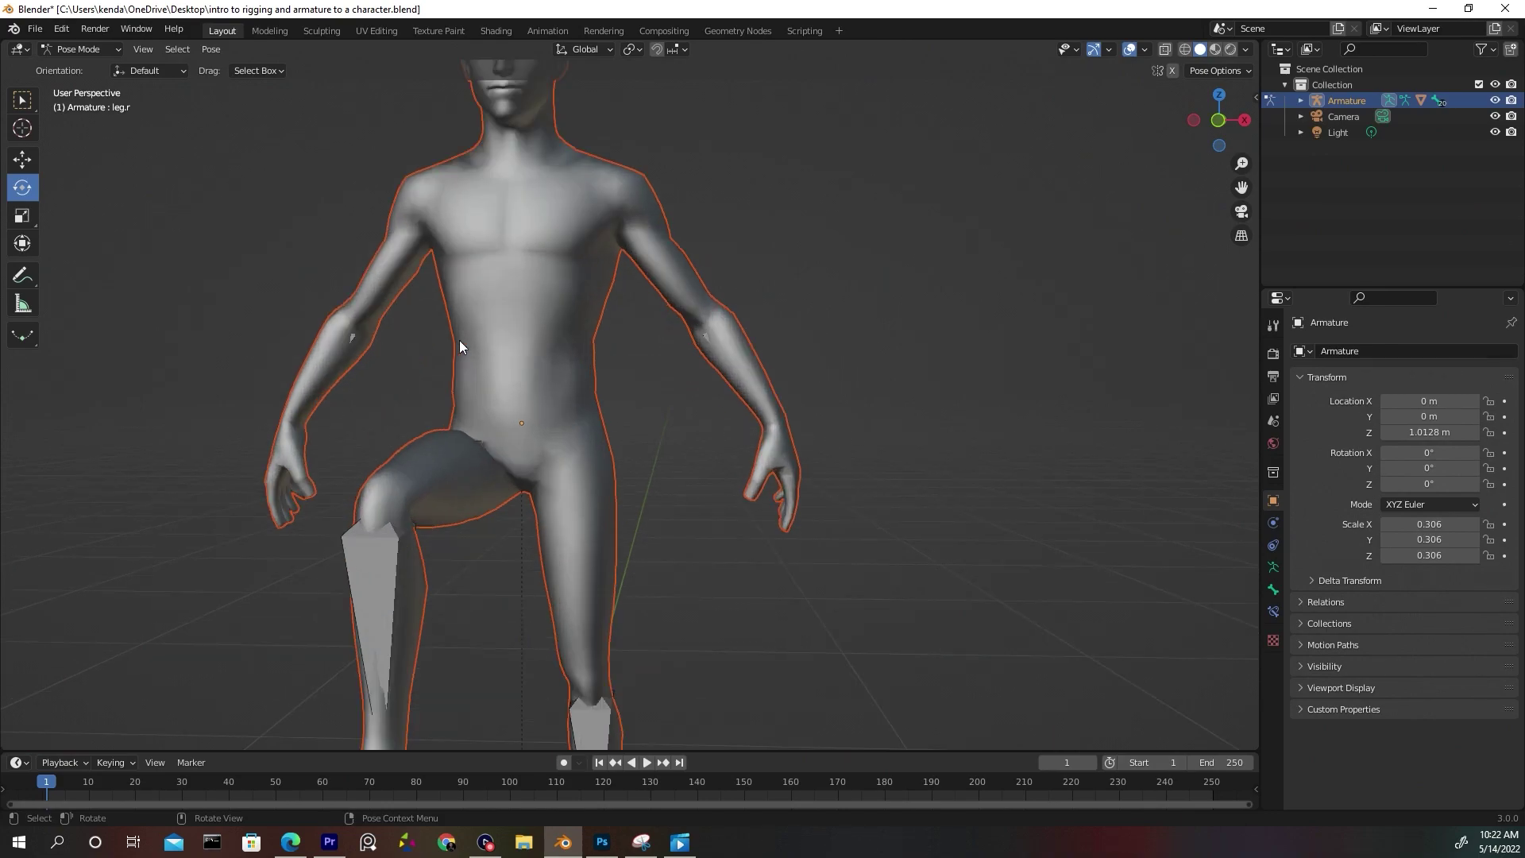
Select the right upper arm bone and switch the armature from Pose Mode to Object Mode.
scroll(332, 336, down, 2)
scroll(324, 317, down, 1)
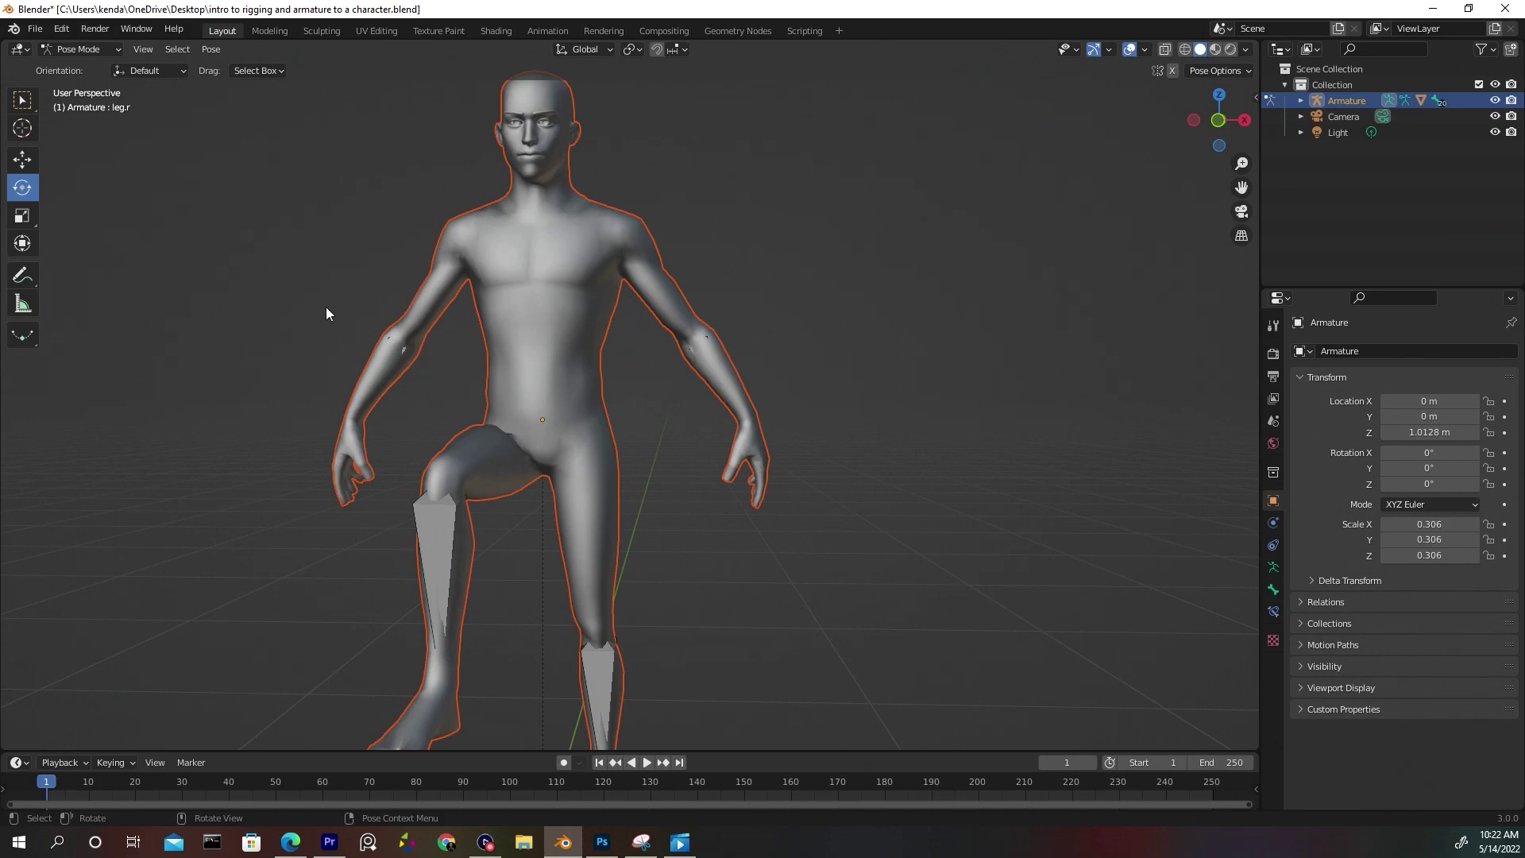
click(428, 332)
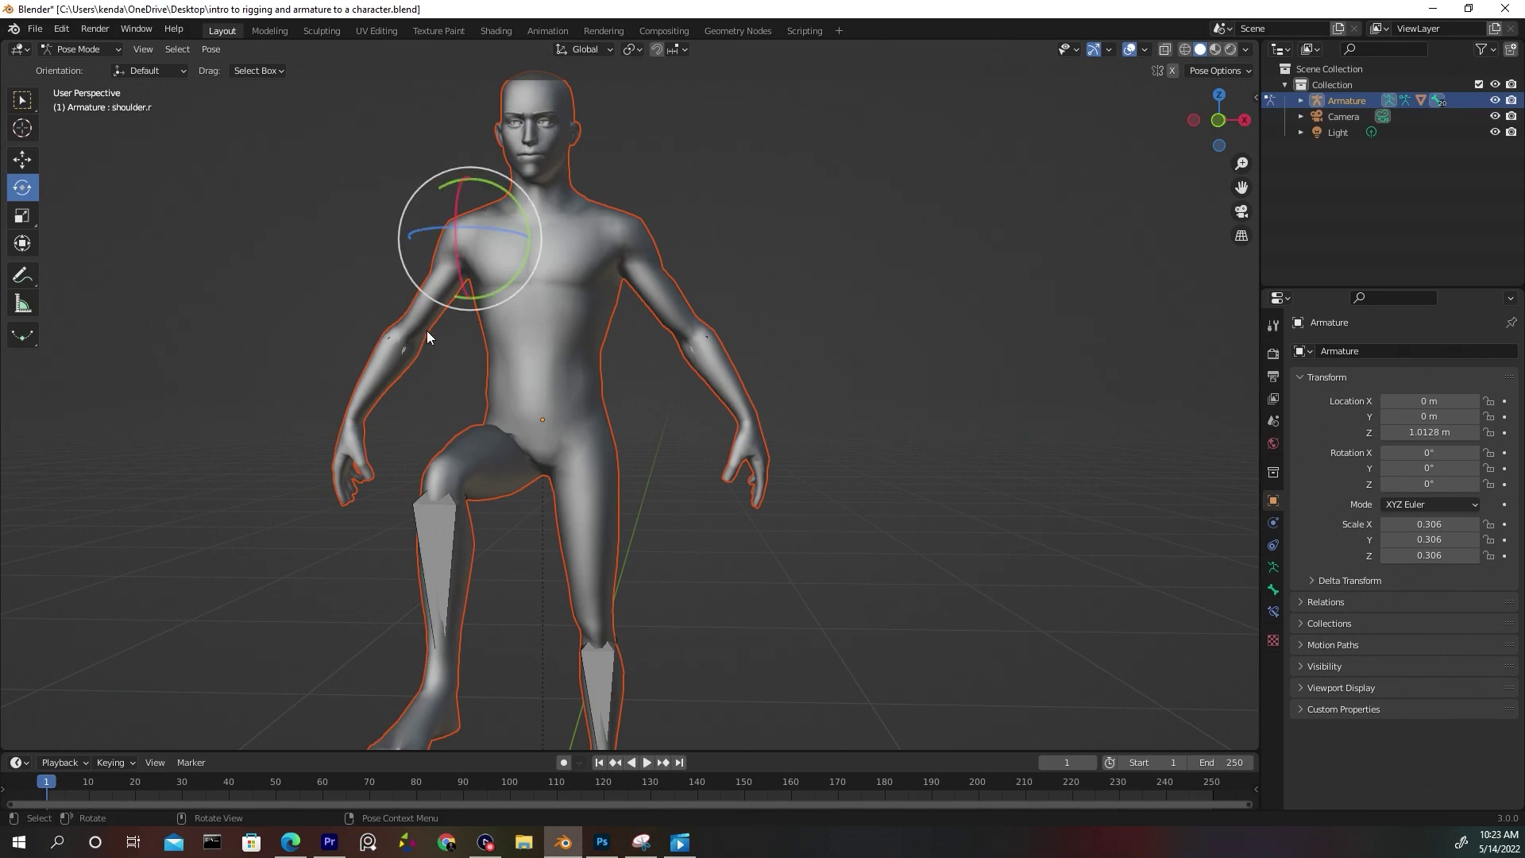
click(73, 48)
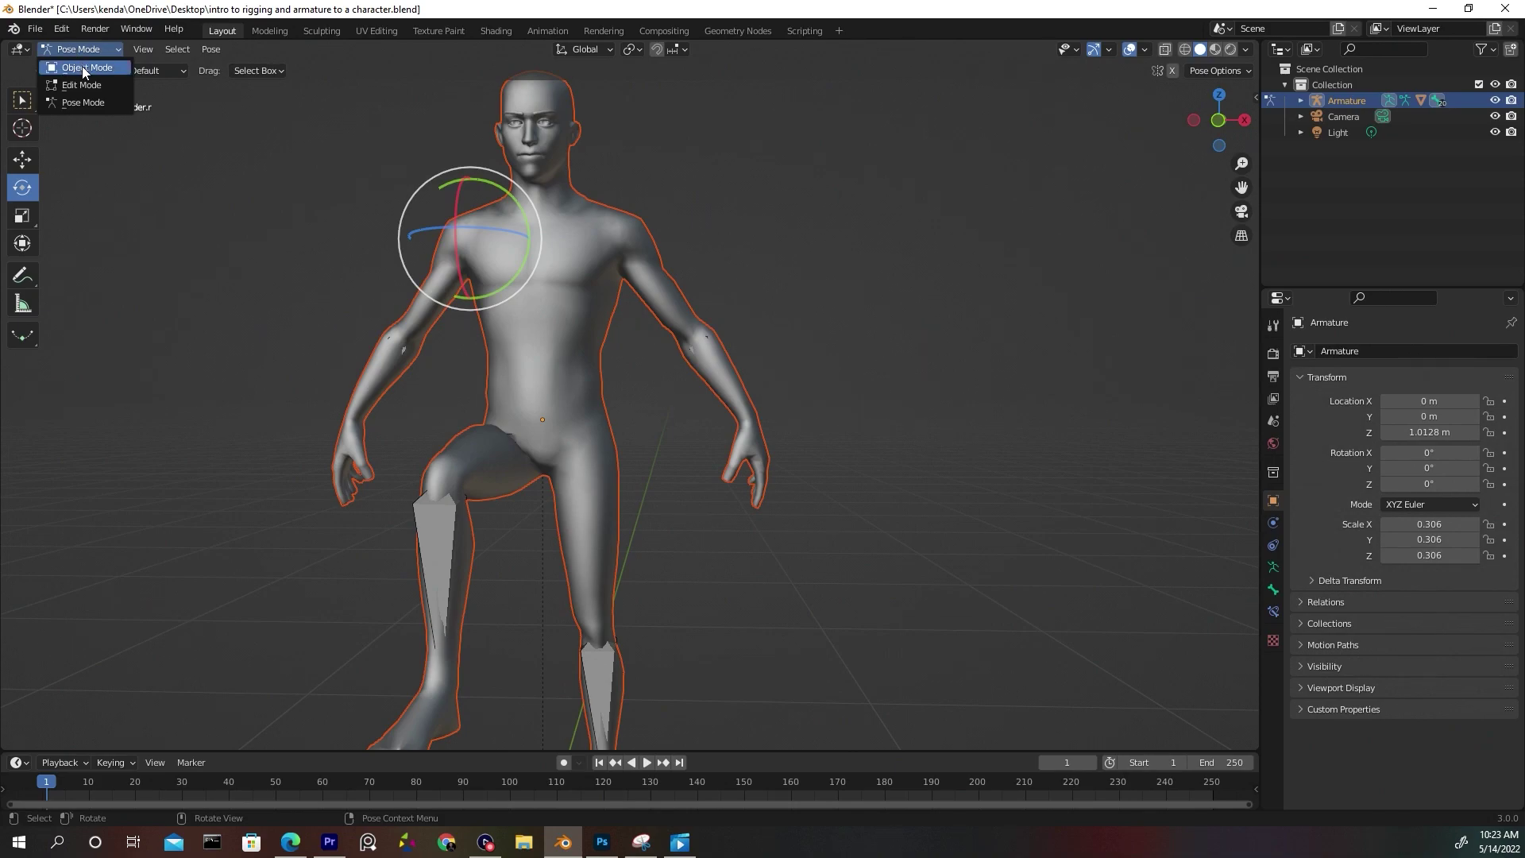
click(83, 66)
Select the body mesh and add the armature to the selection as the active object.
scroll(357, 412, up, 4)
click(416, 302)
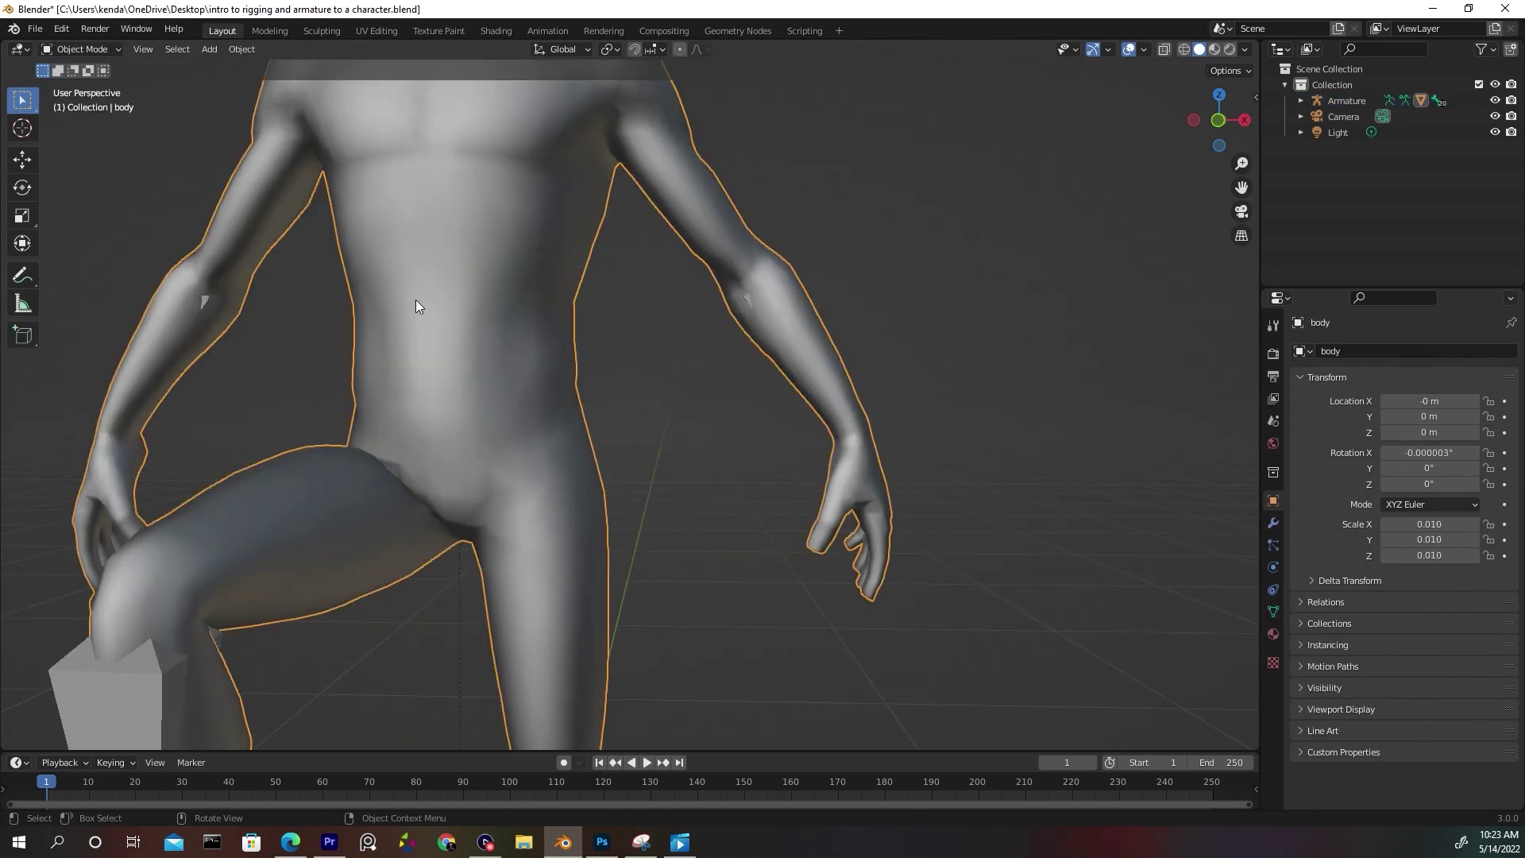
scroll(427, 321, up, 1)
middle_drag(426, 321, 358, 350)
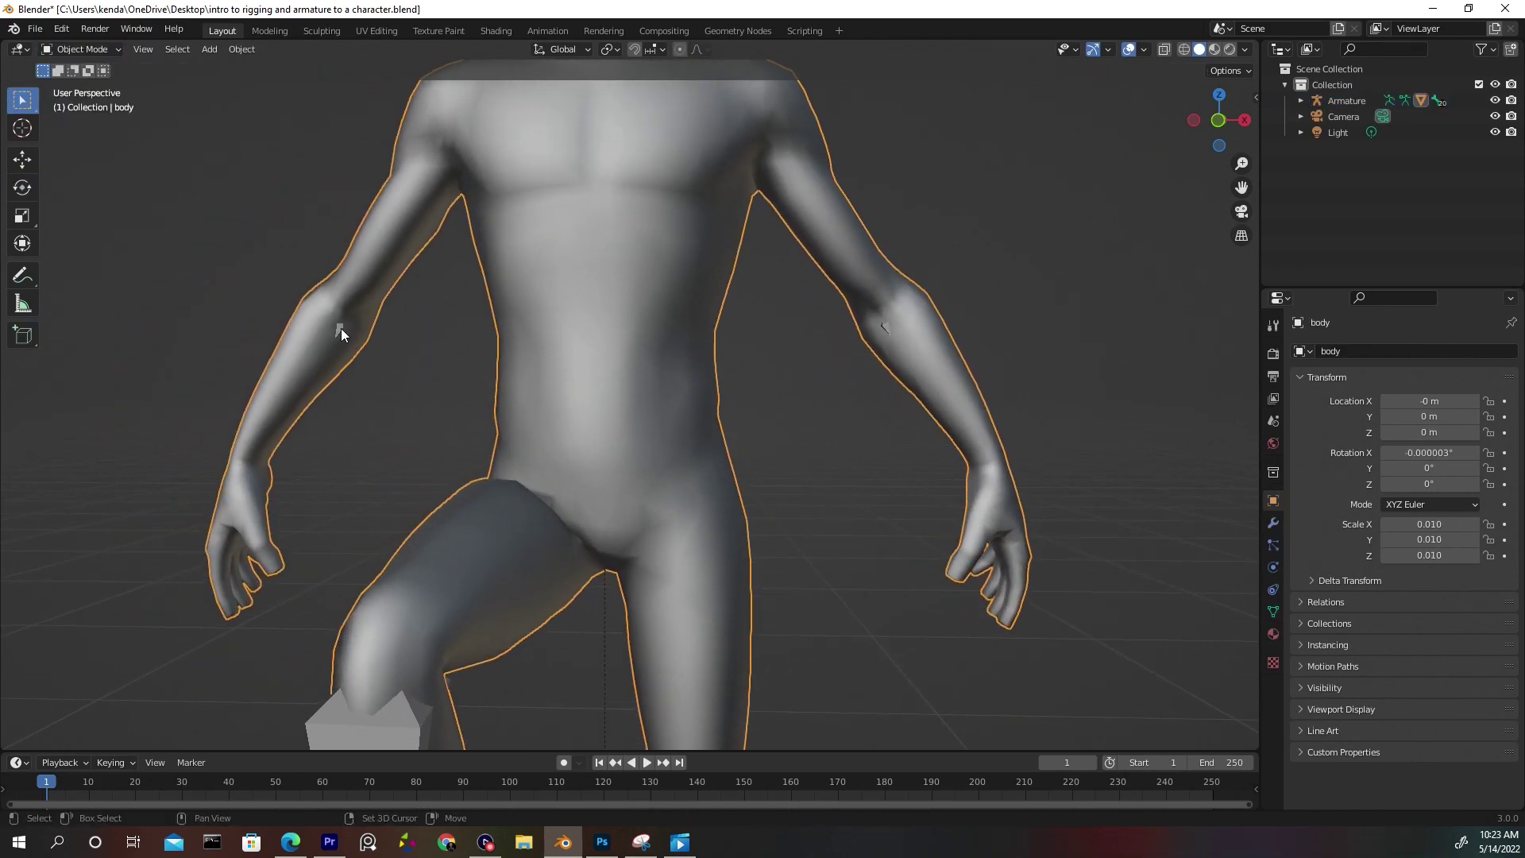
shift+click(341, 327)
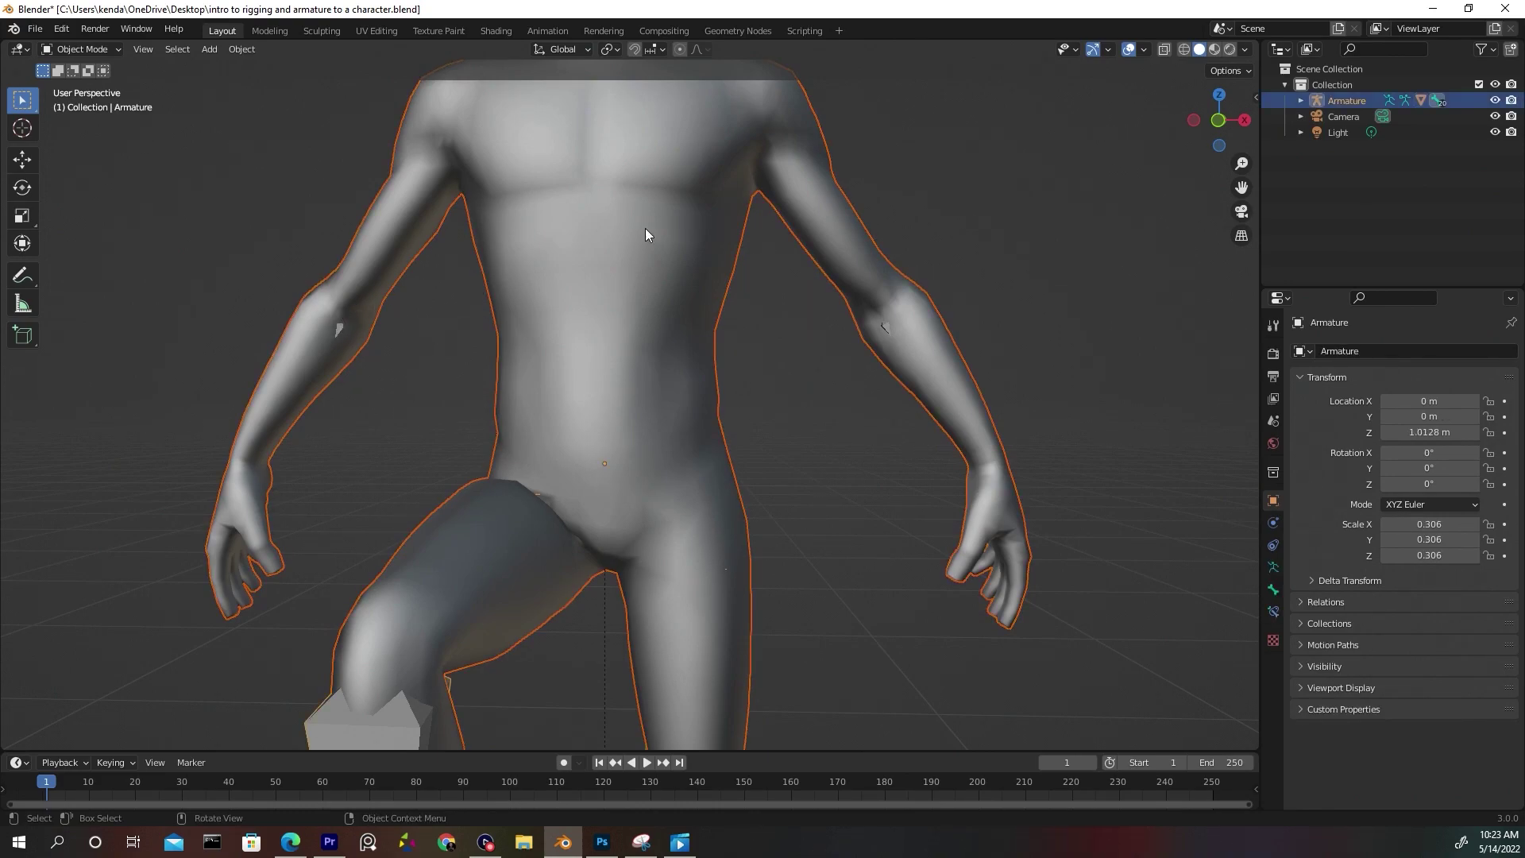
Display the scene in wireframe and reselect the armature first, adding the body mesh as the active object.
click(1185, 50)
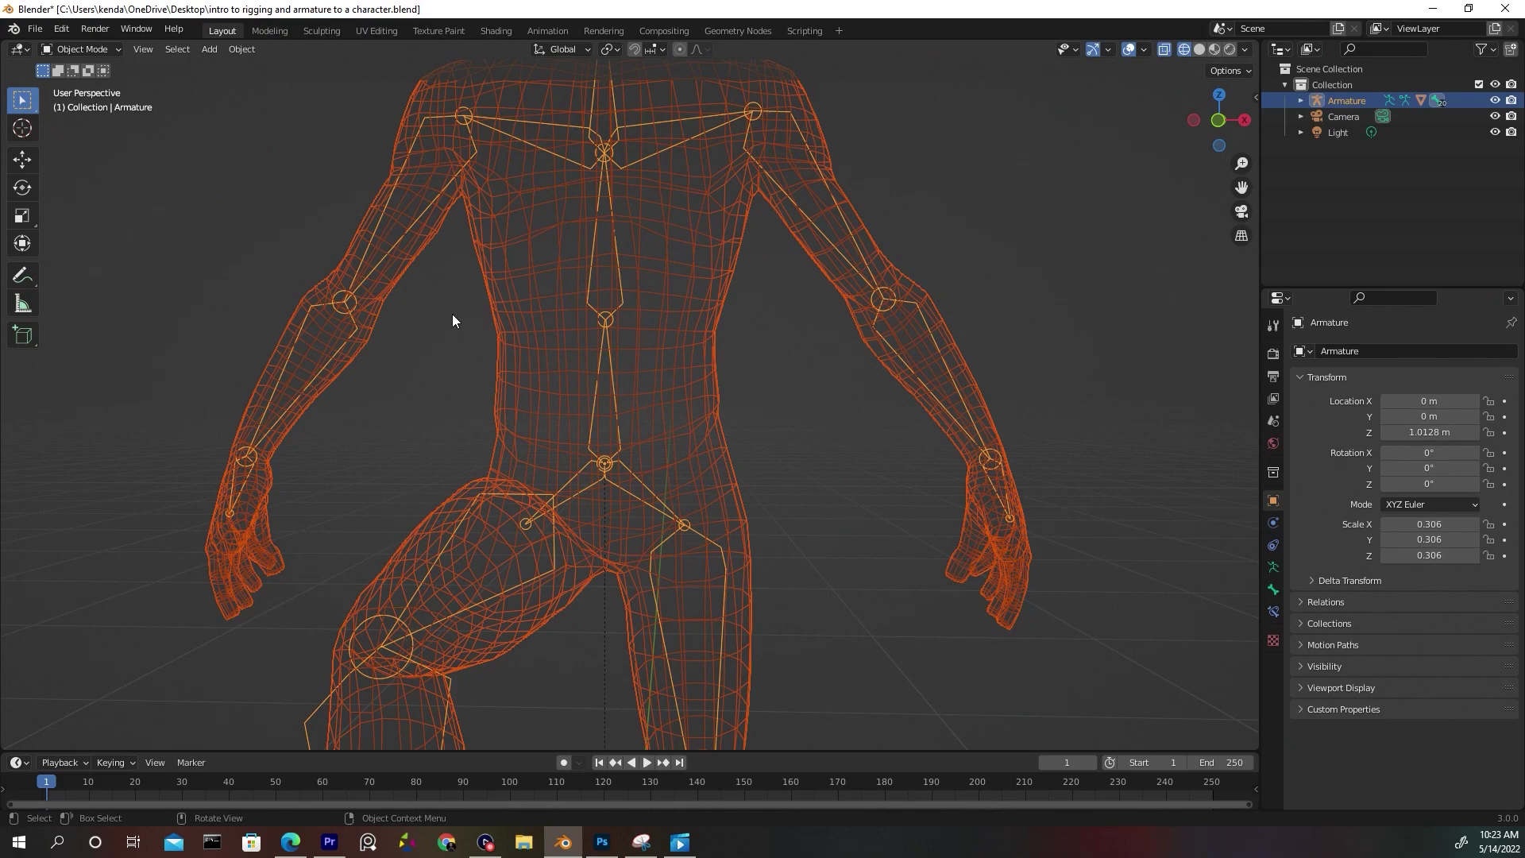
click(101, 47)
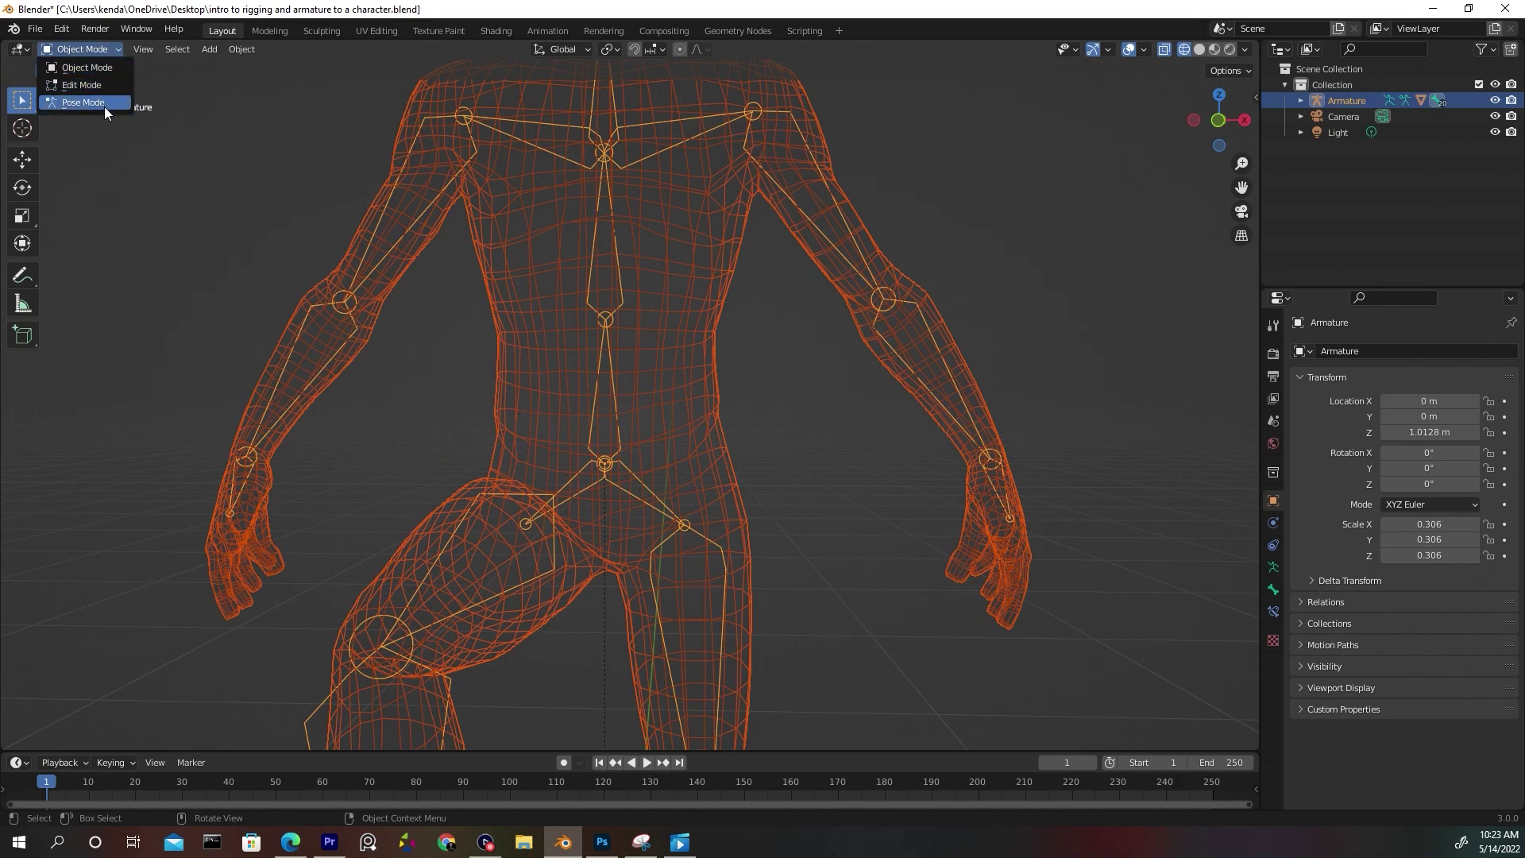
click(191, 208)
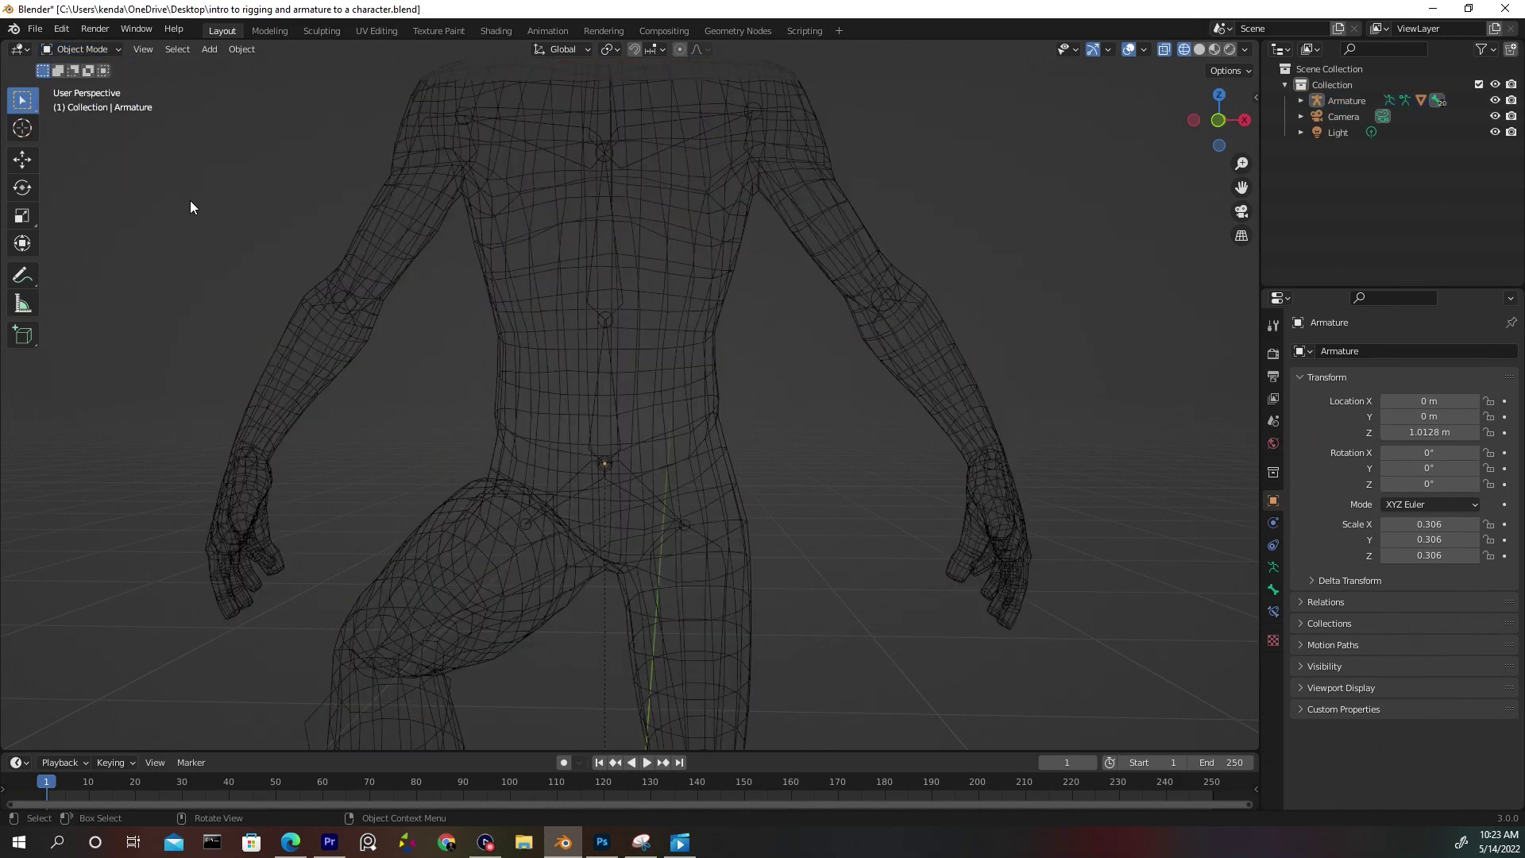
scroll(369, 349, up, 4)
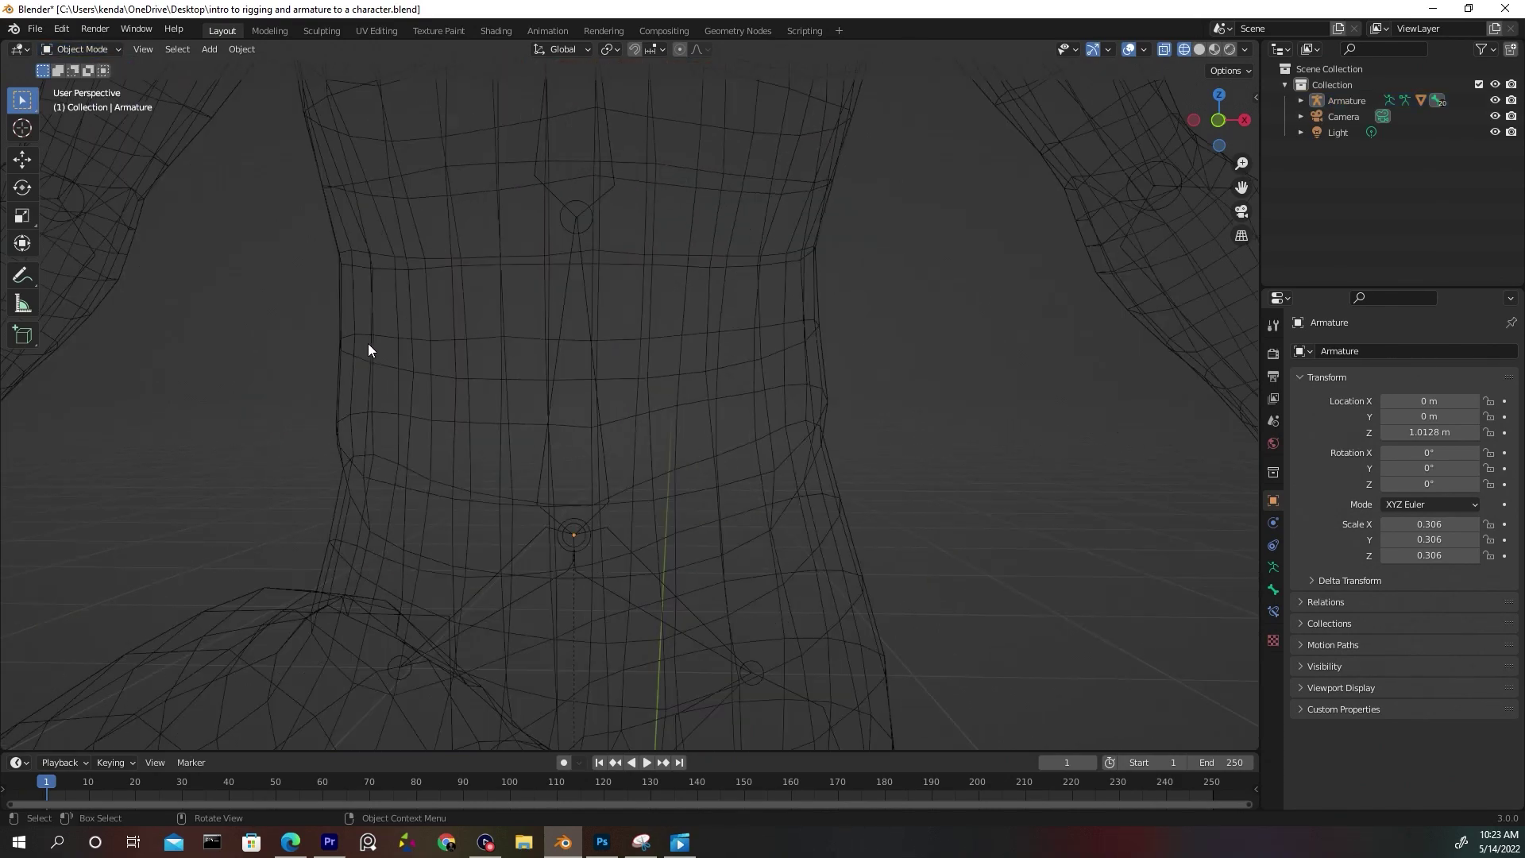
click(564, 308)
scroll(524, 308, down, 3)
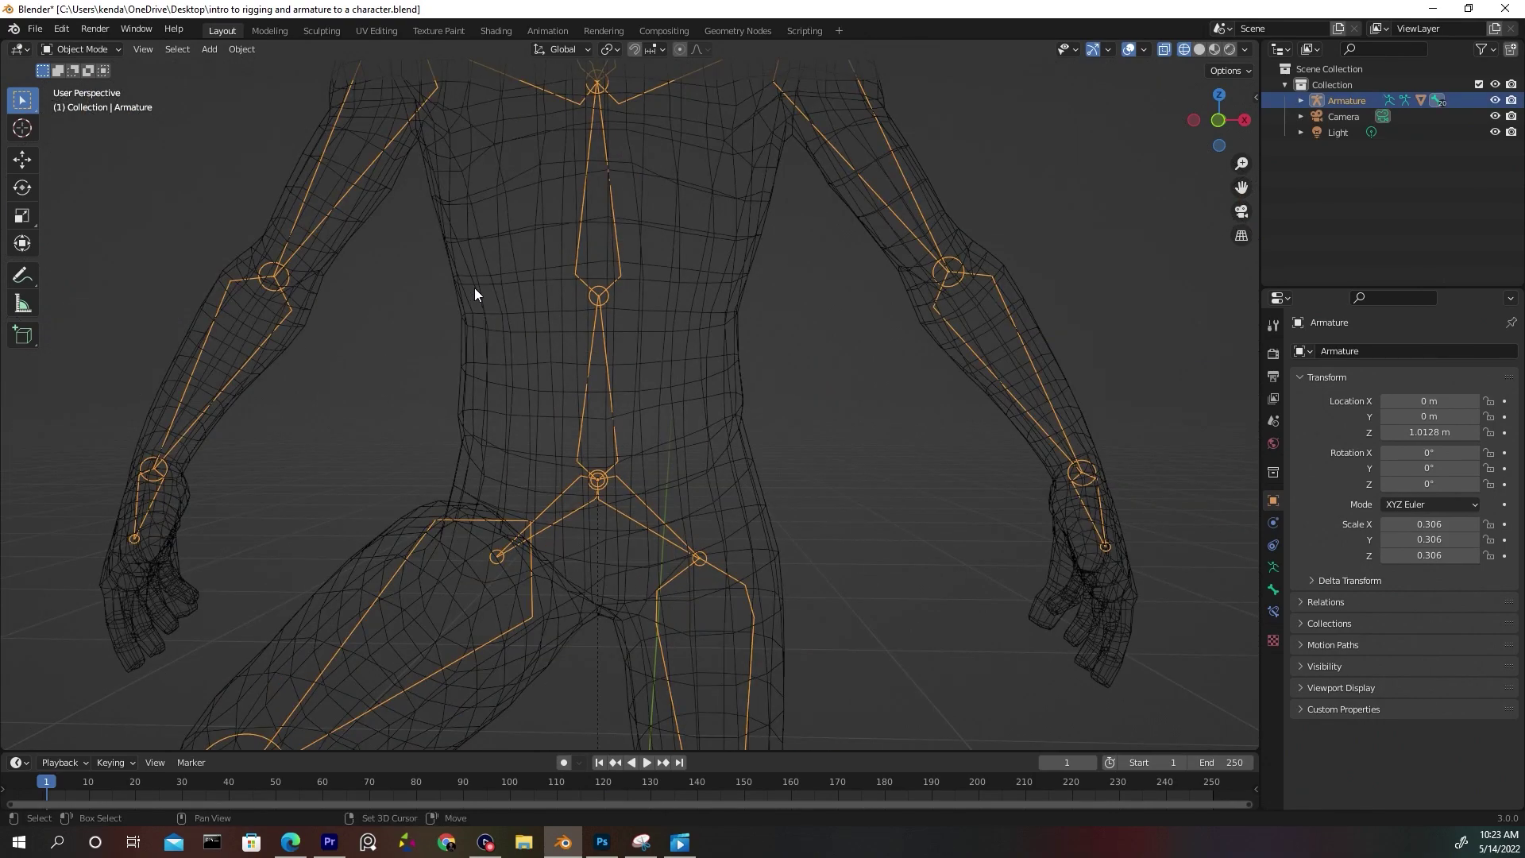
shift+click(474, 283)
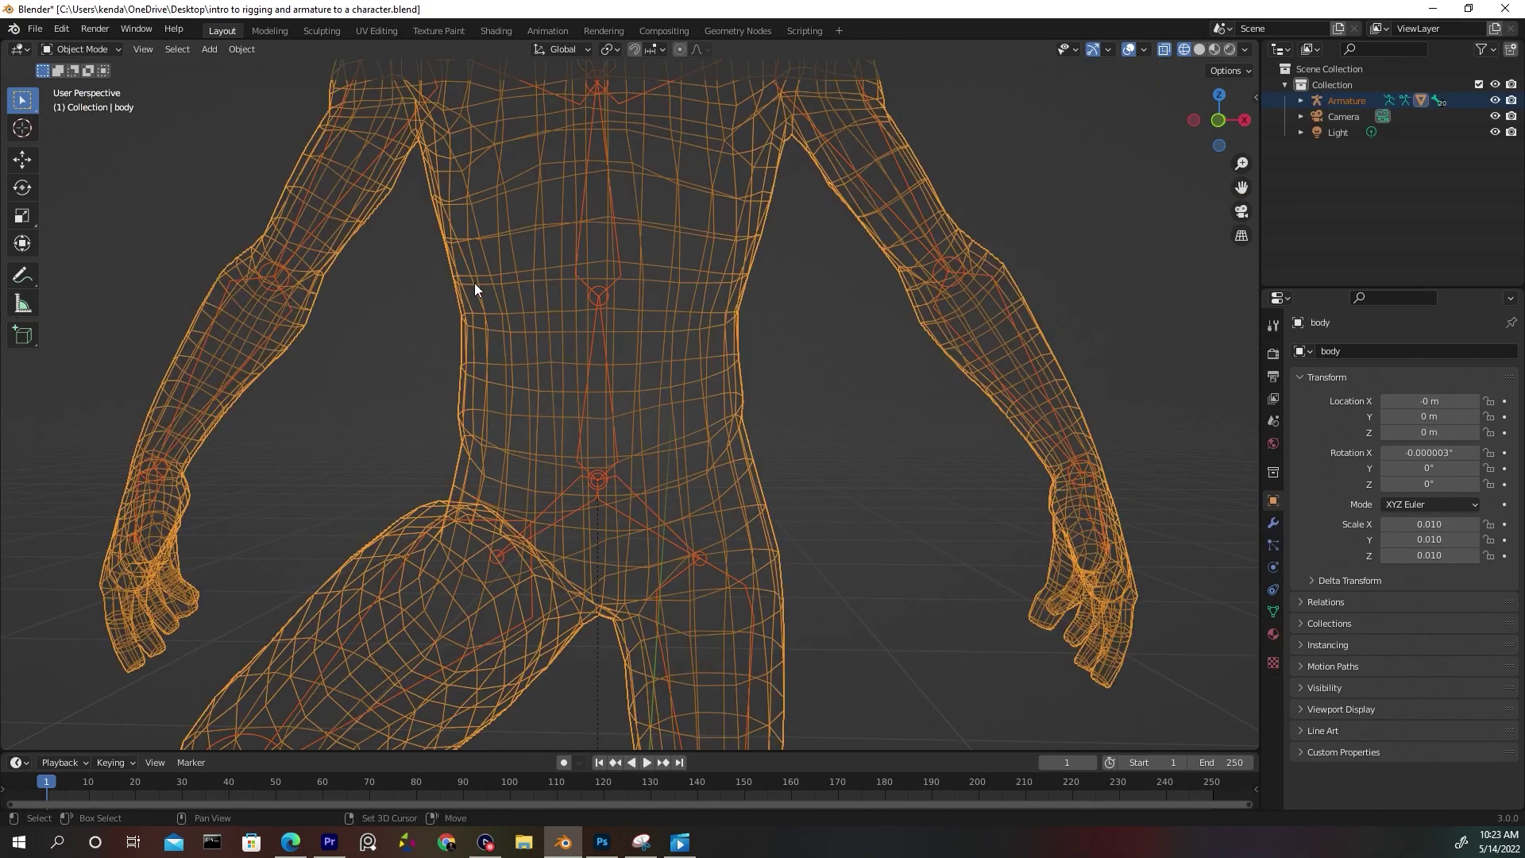
Enter Weight Paint mode on the body and enable X-Ray to show the bones through the mesh.
click(88, 50)
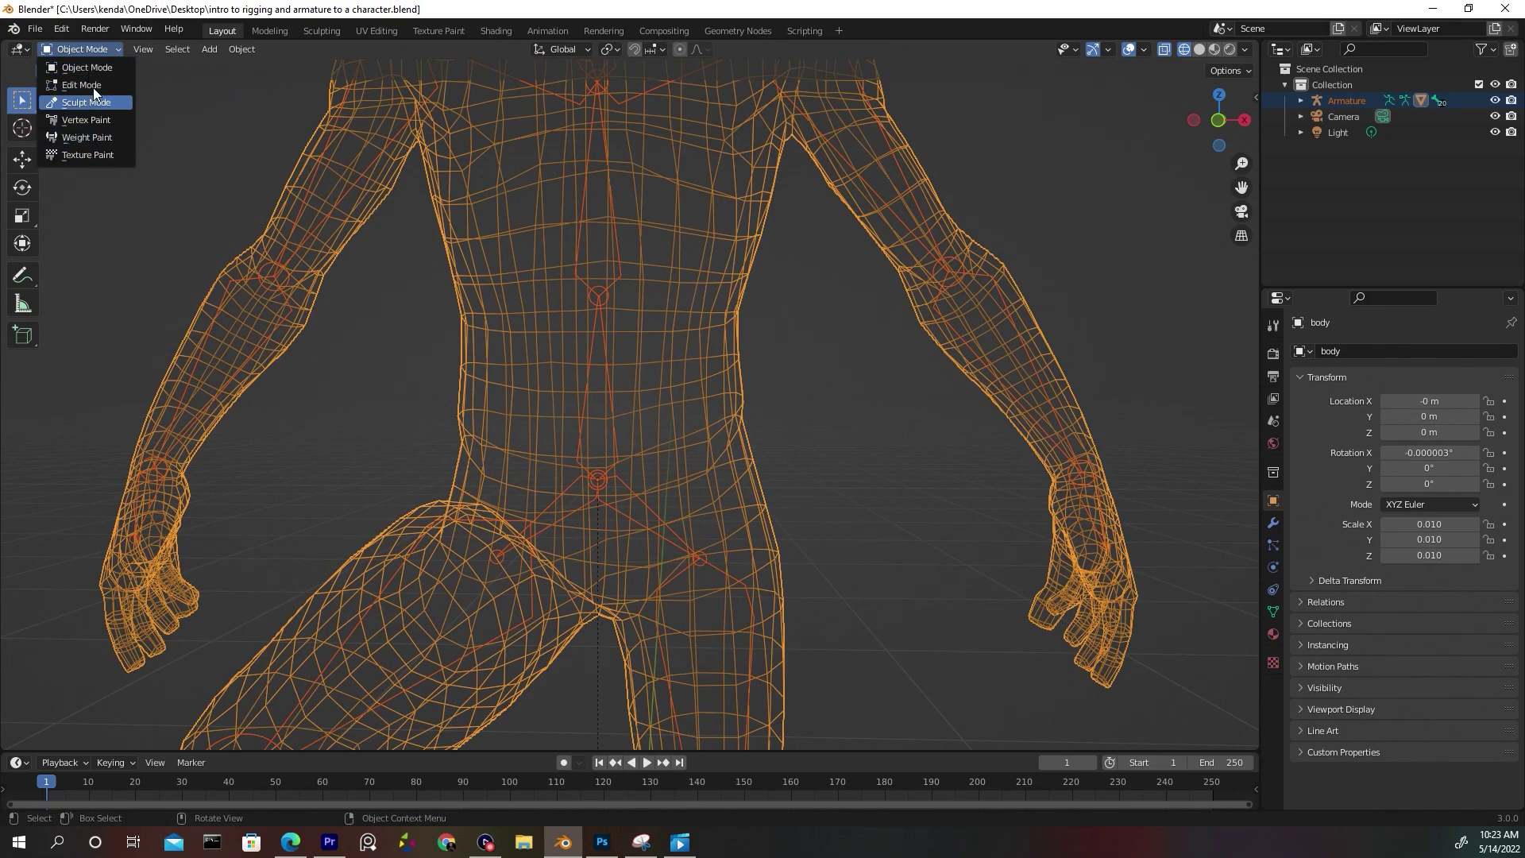
click(89, 136)
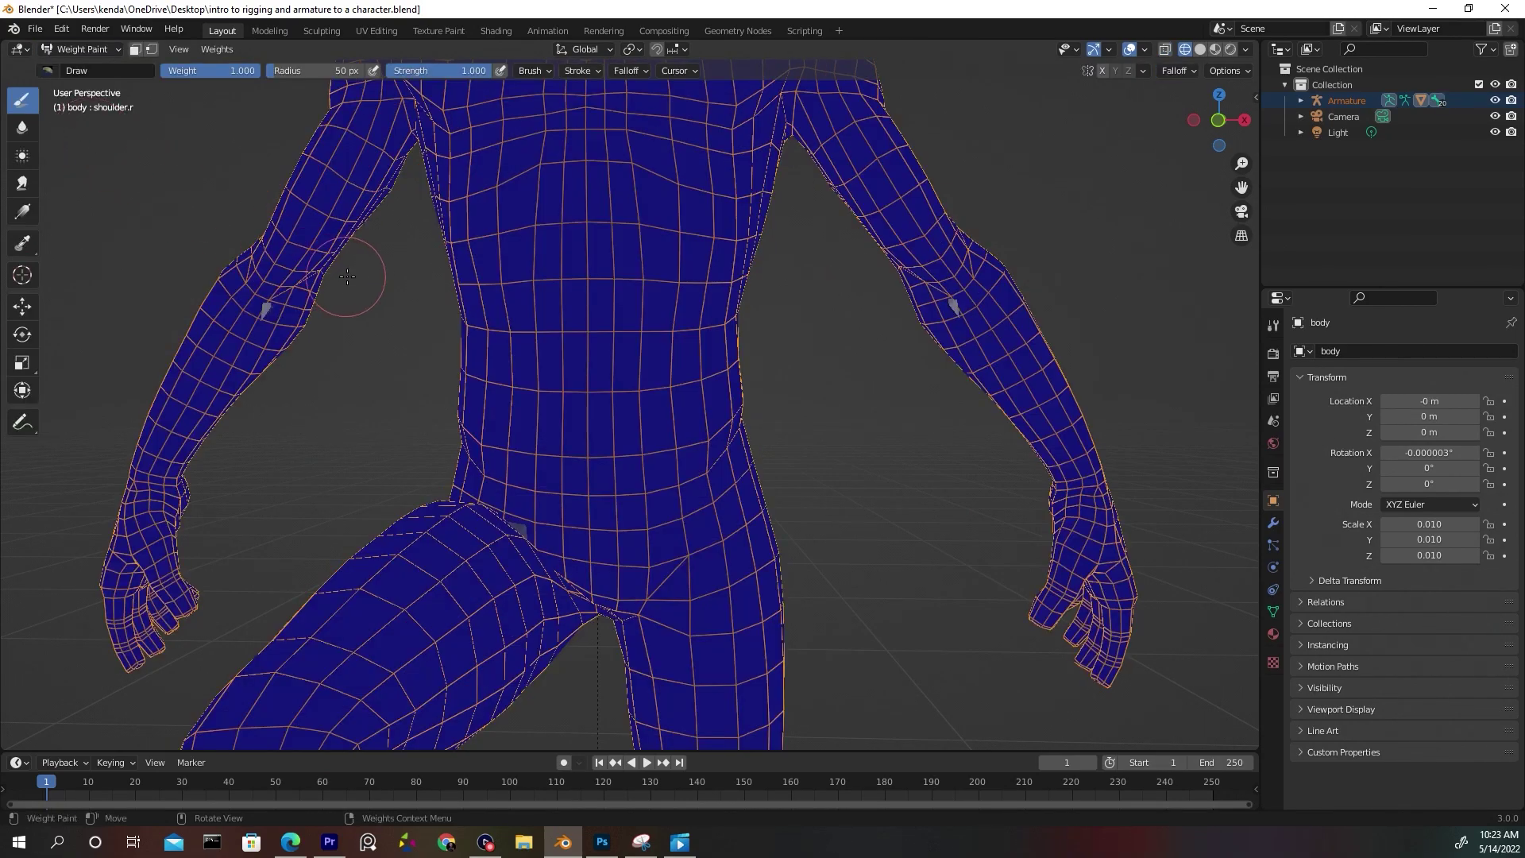
scroll(346, 276, down, 6)
scroll(594, 394, down, 3)
middle_drag(595, 394, 626, 465)
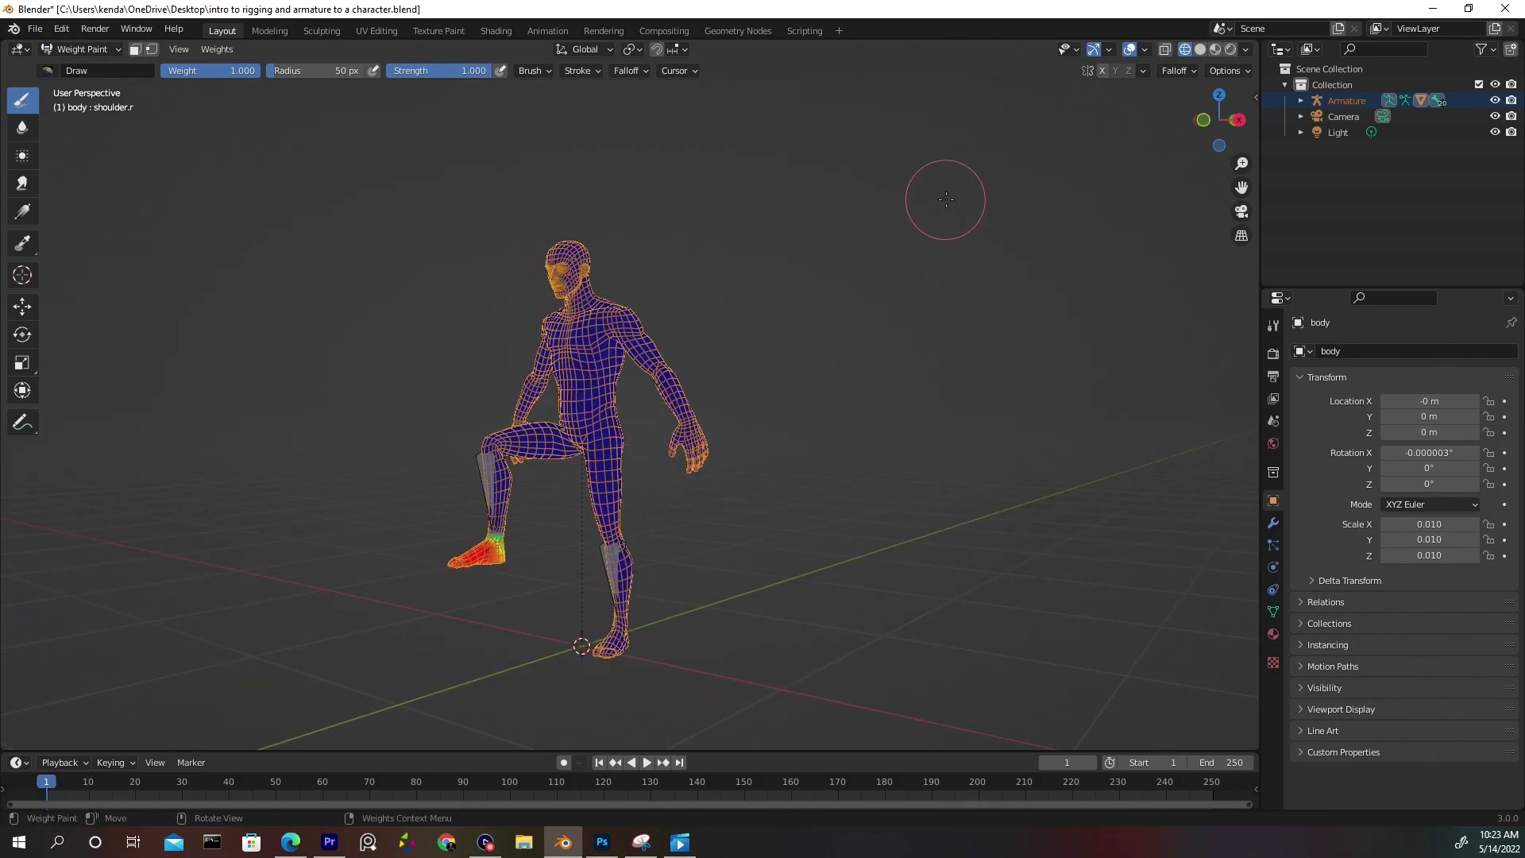
click(1165, 50)
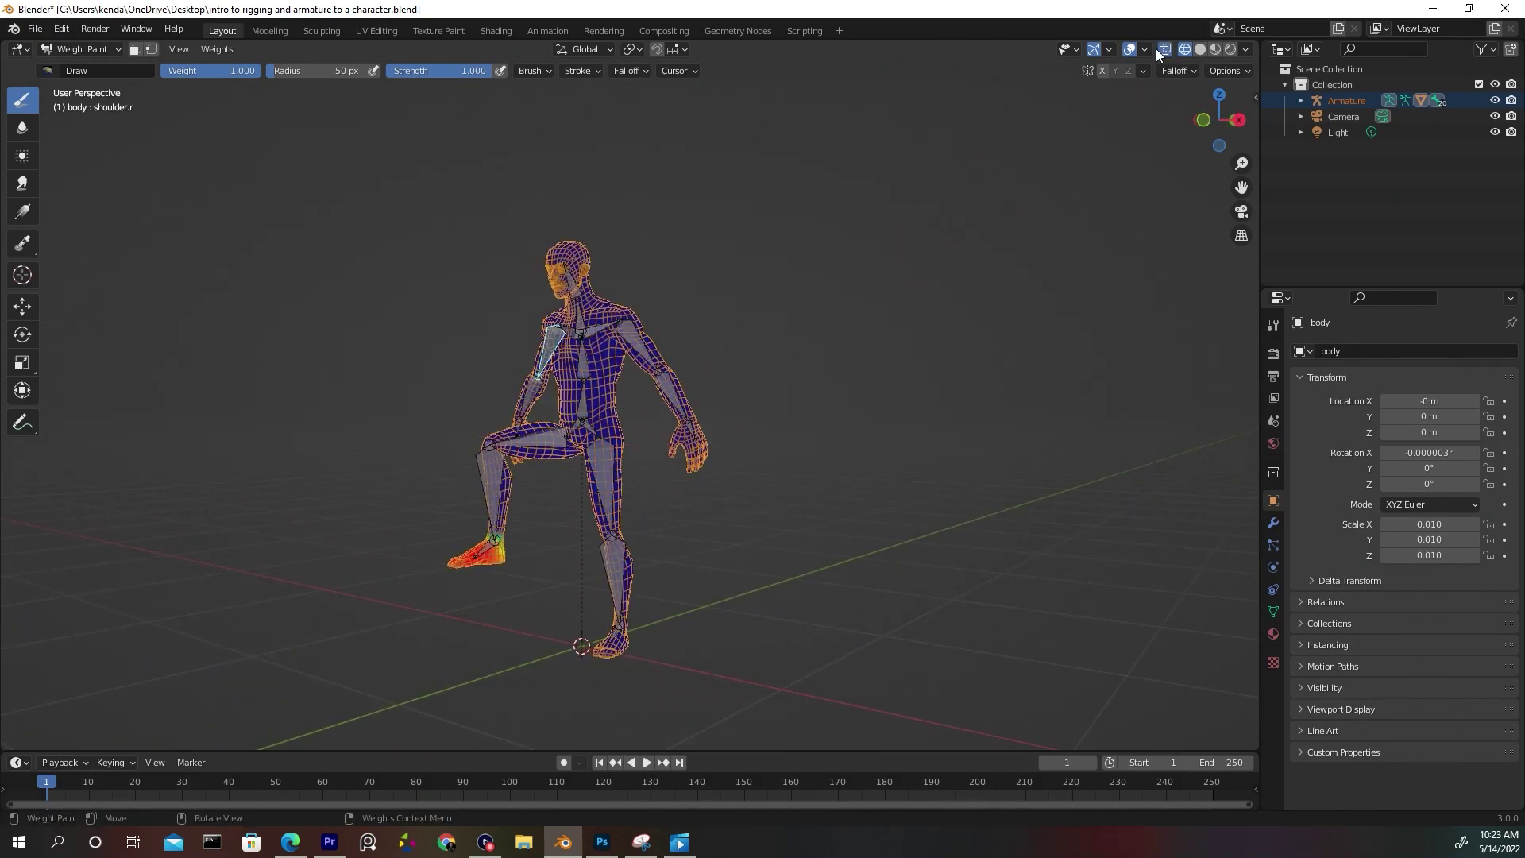
Examine the weights of the right lower leg, right thigh, left thigh, left lower leg and left foot bones one after another.
scroll(596, 467, up, 4)
scroll(596, 468, down, 2)
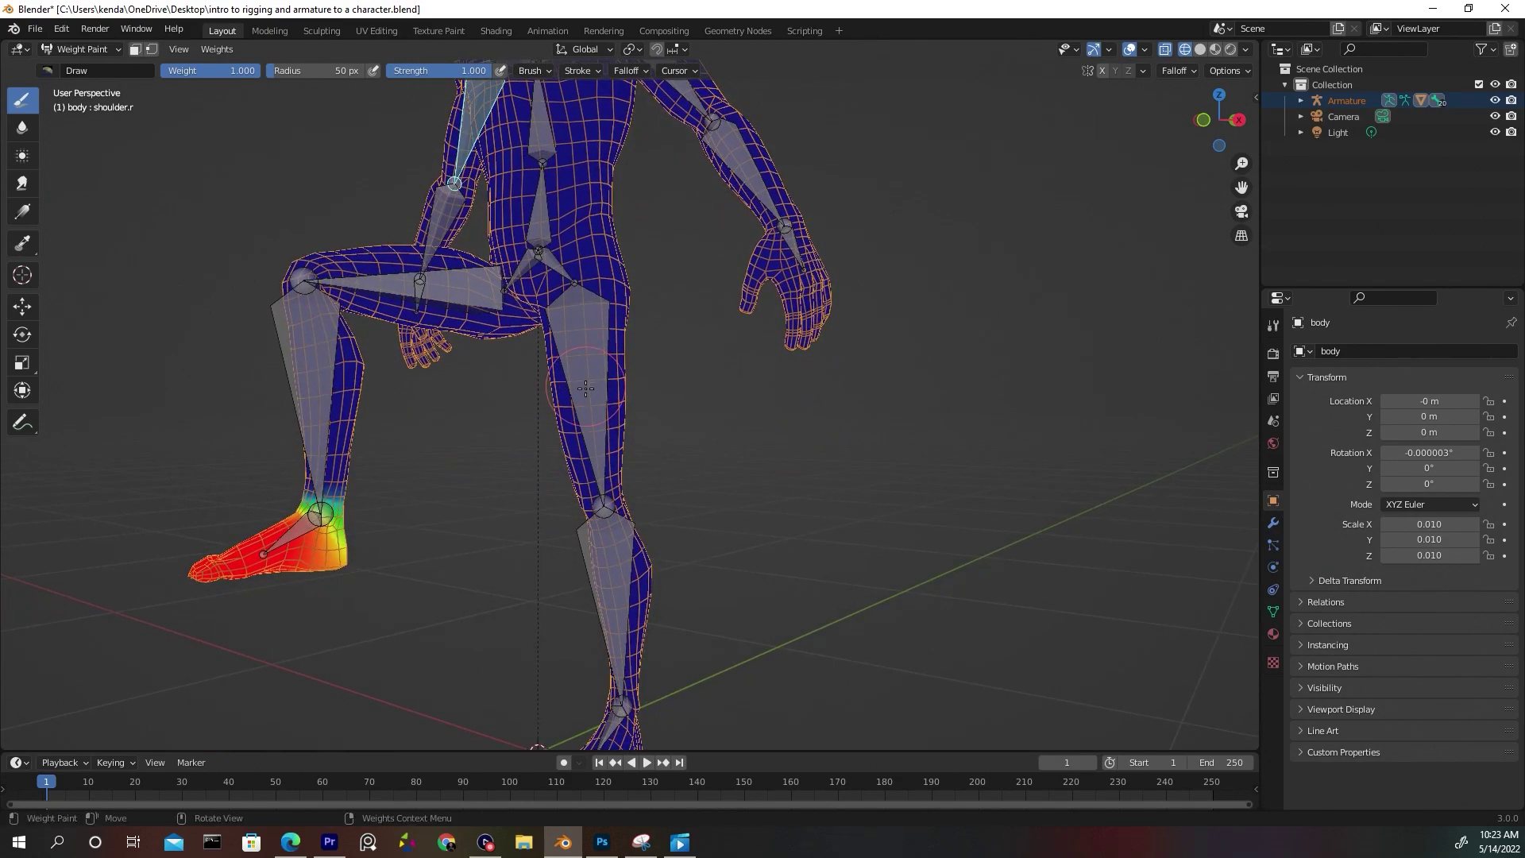
middle_drag(597, 467, 548, 421)
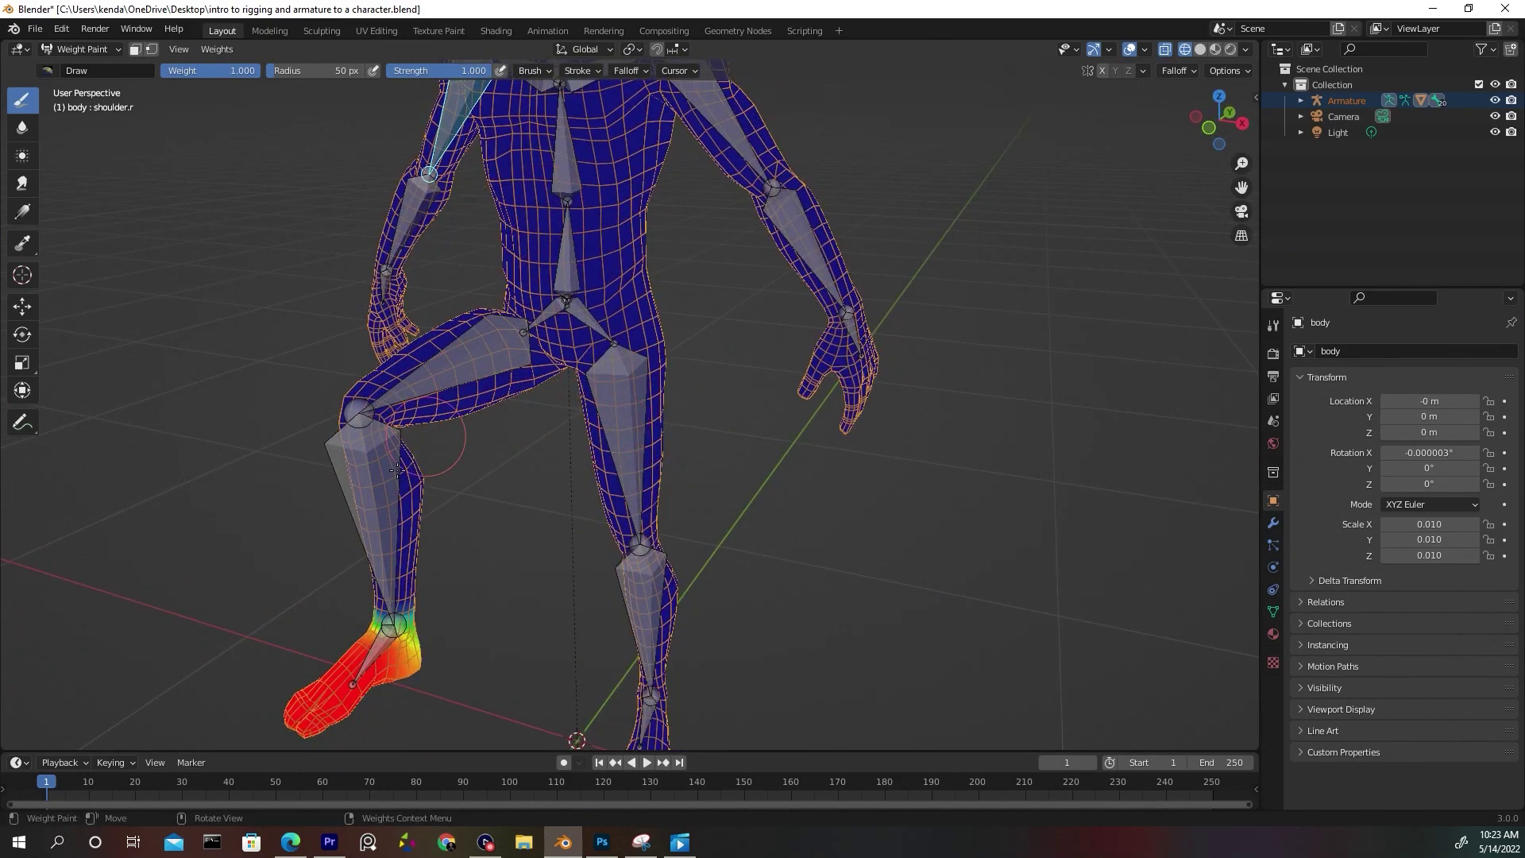
scroll(575, 418, down, 1)
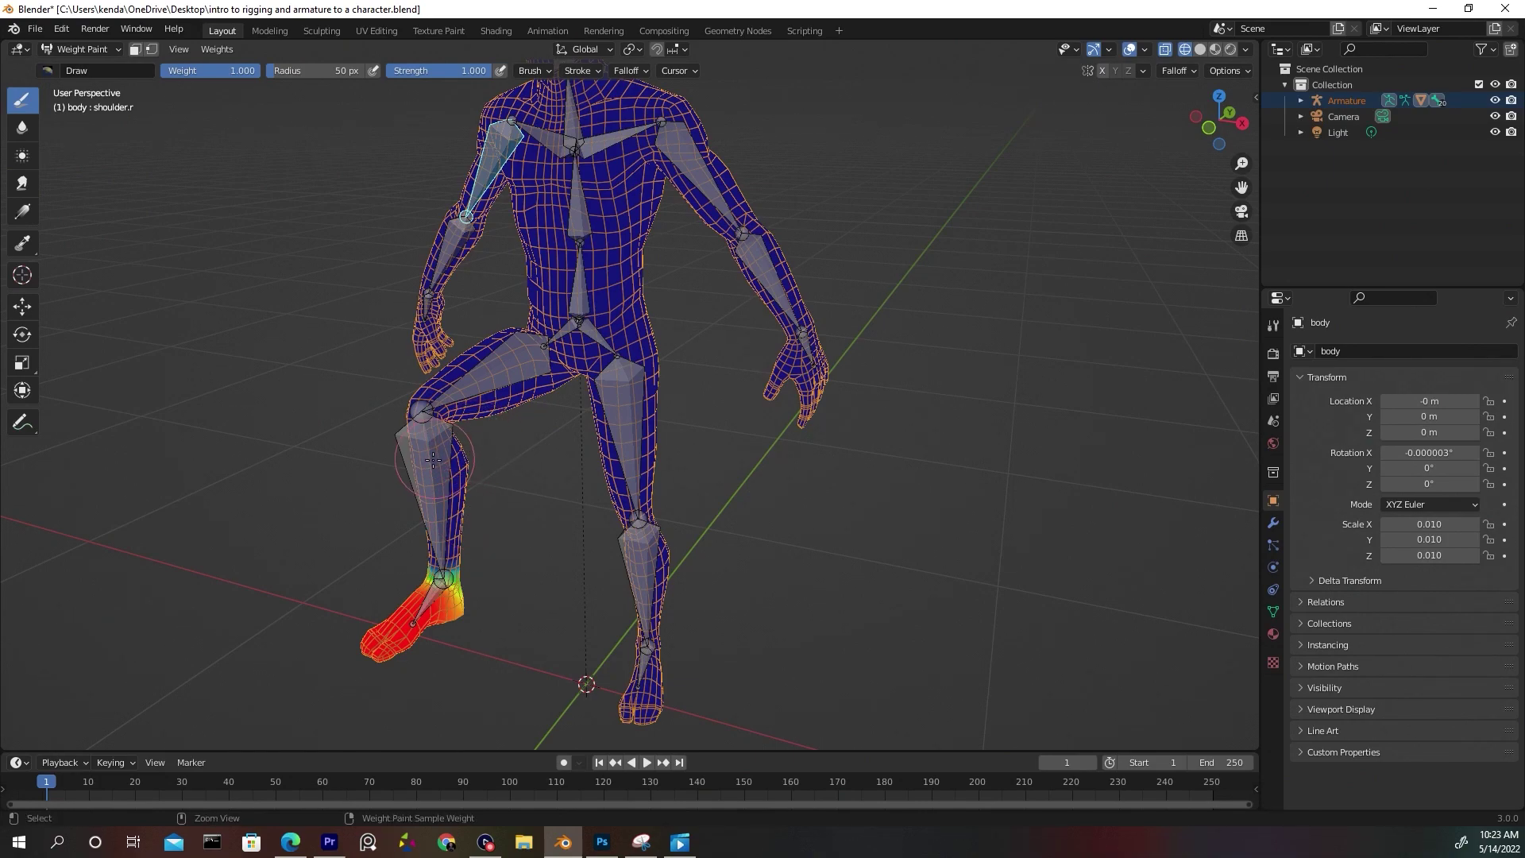
ctrl+click(455, 445)
ctrl+click(500, 372)
ctrl+click(636, 433)
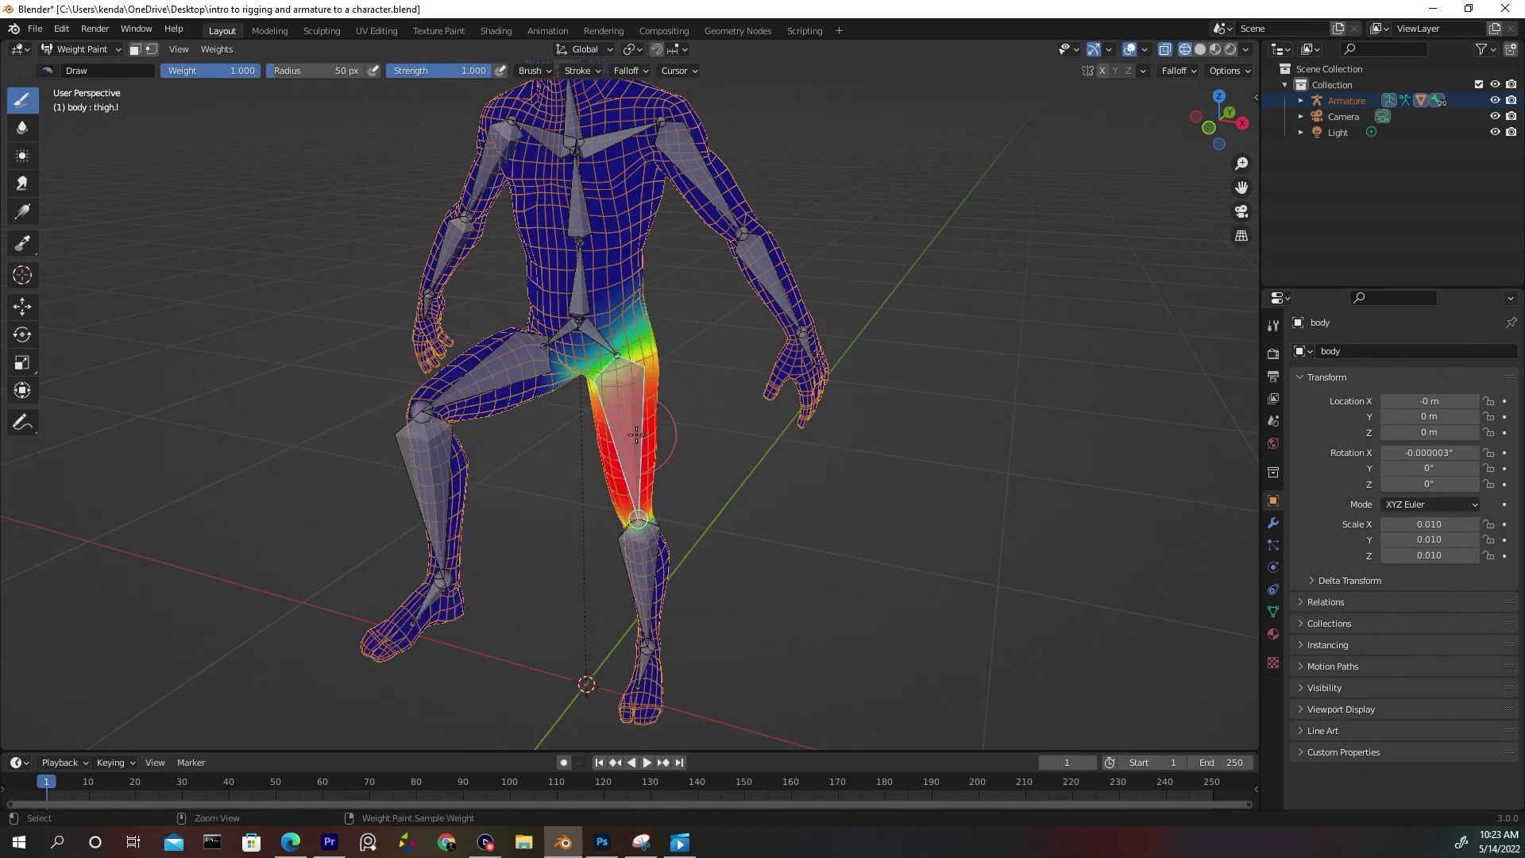
ctrl+click(647, 566)
ctrl+click(641, 674)
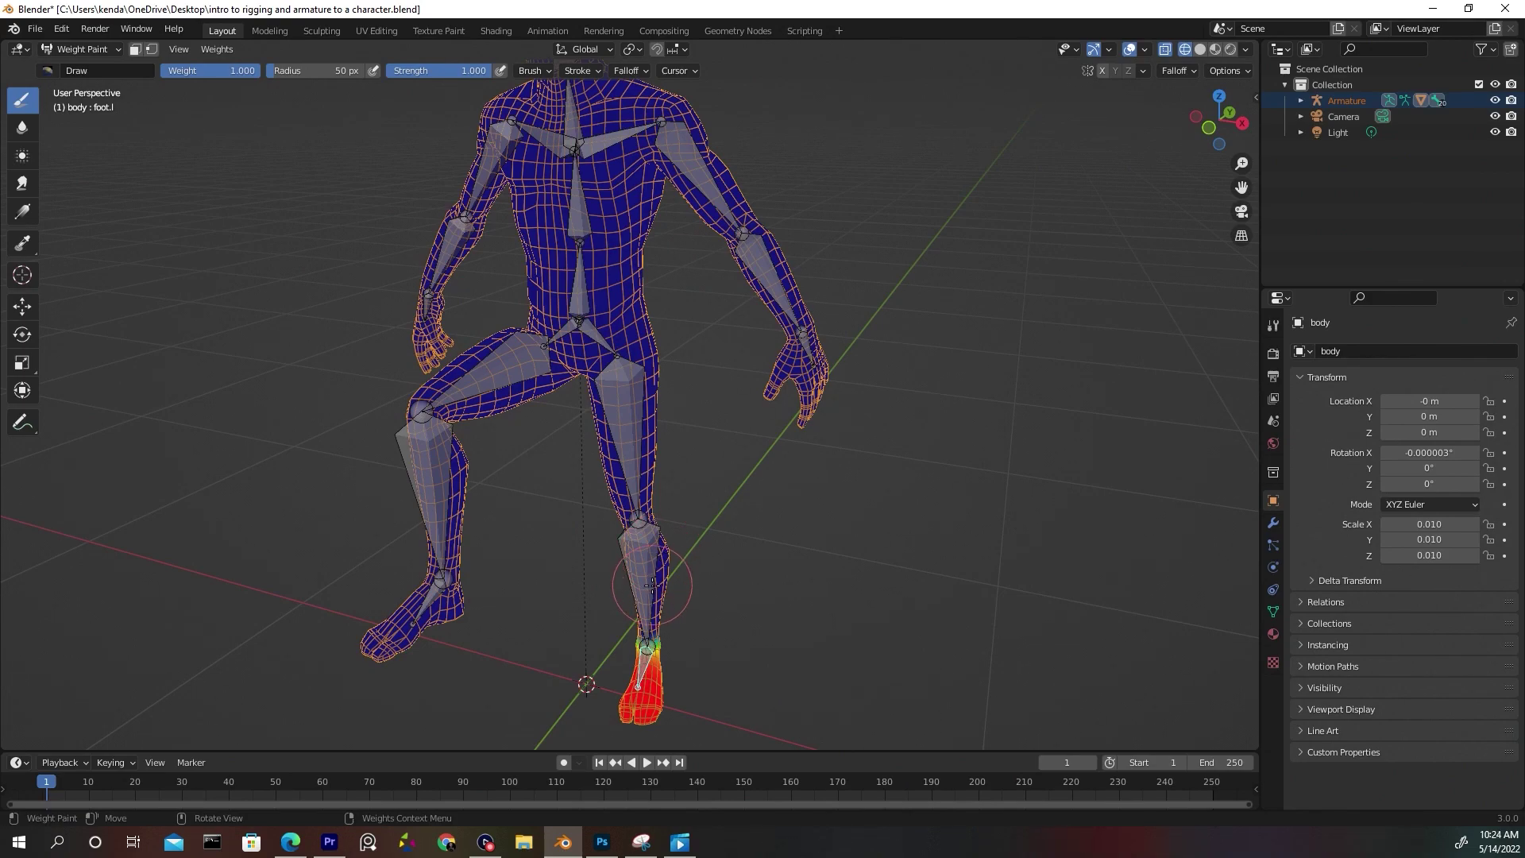
middle_drag(679, 580, 393, 405)
click(413, 373)
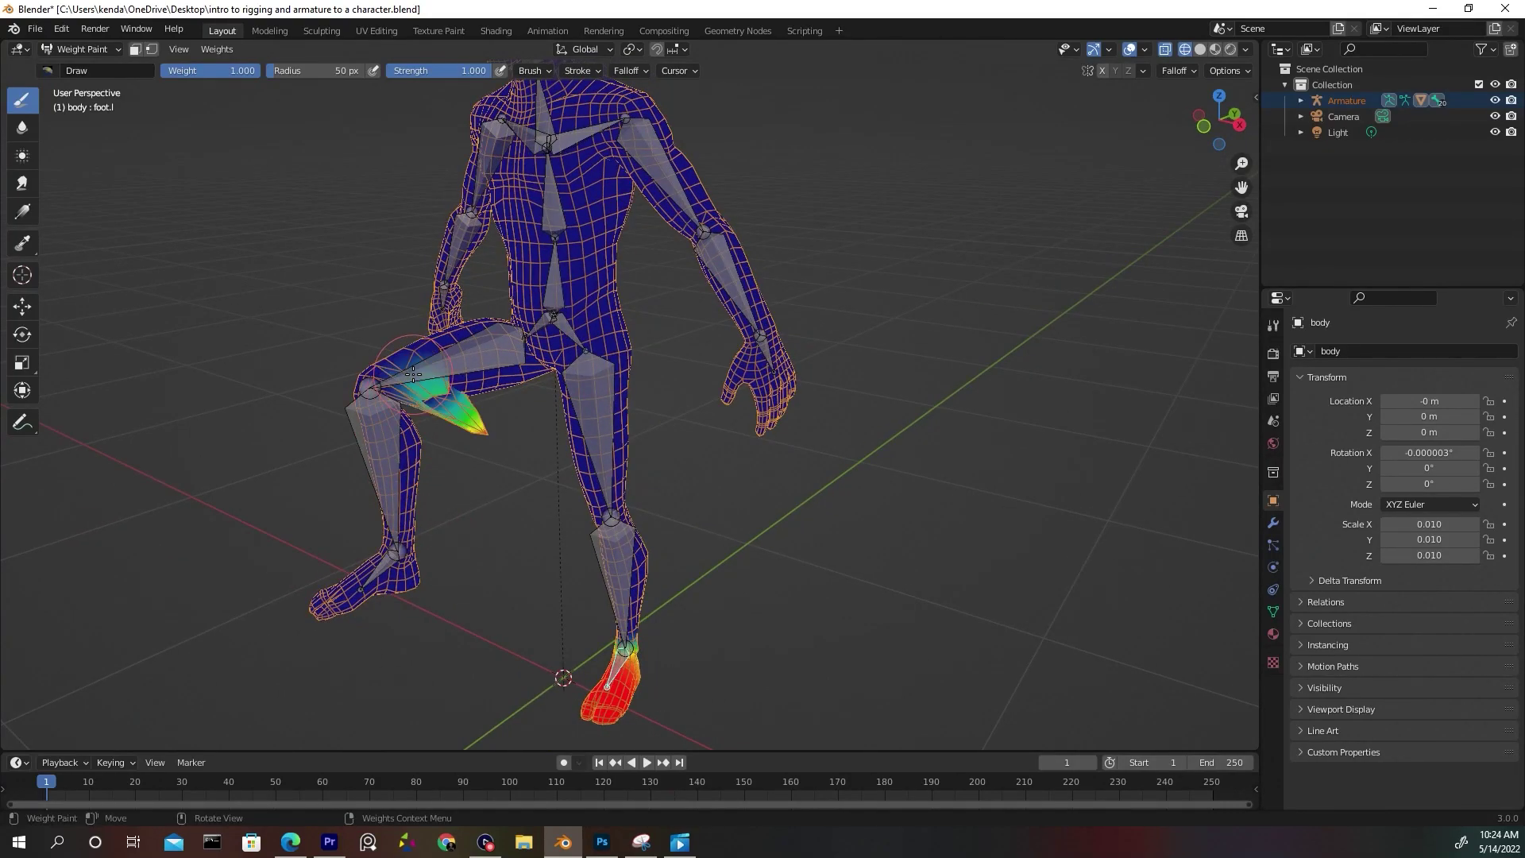
key(ctrl+z)
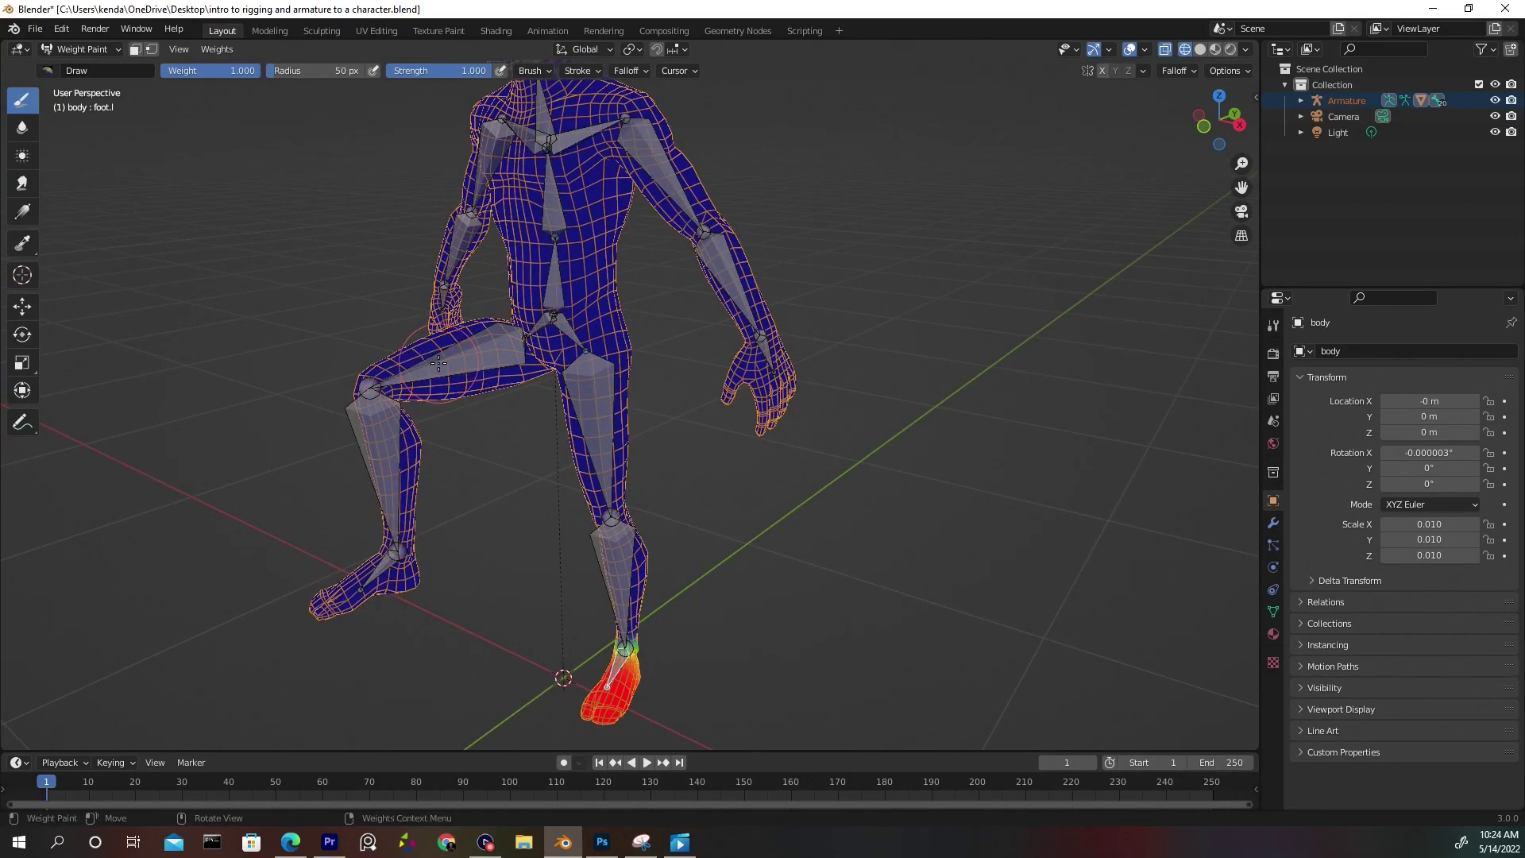
Examine the weights of the right thigh bone and the right forearm bone.
key(ctrl)
ctrl+click(439, 363)
middle_drag(438, 363, 420, 373)
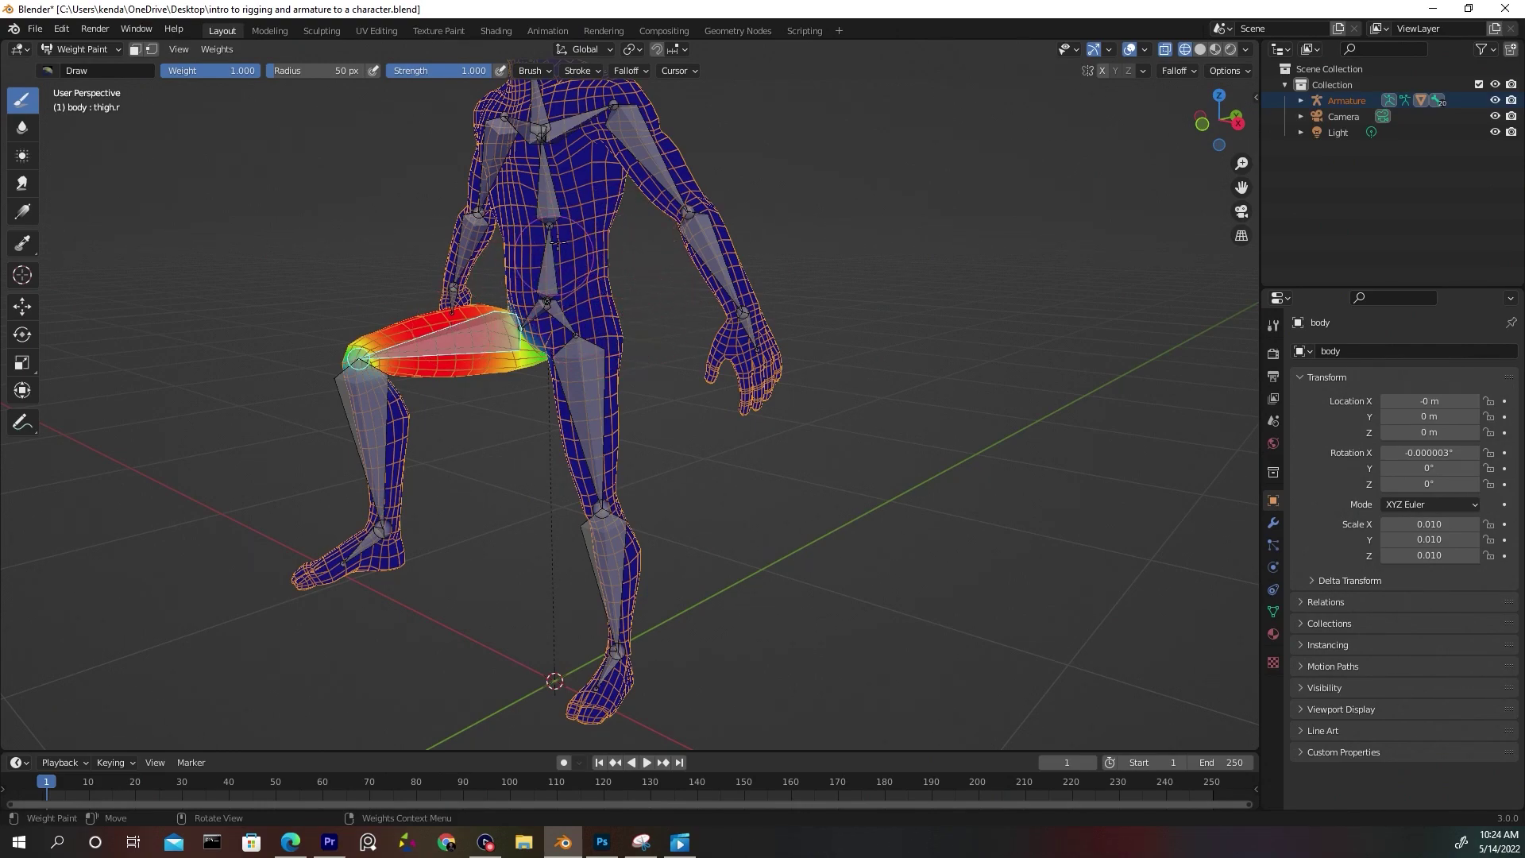
middle_drag(417, 359, 490, 374)
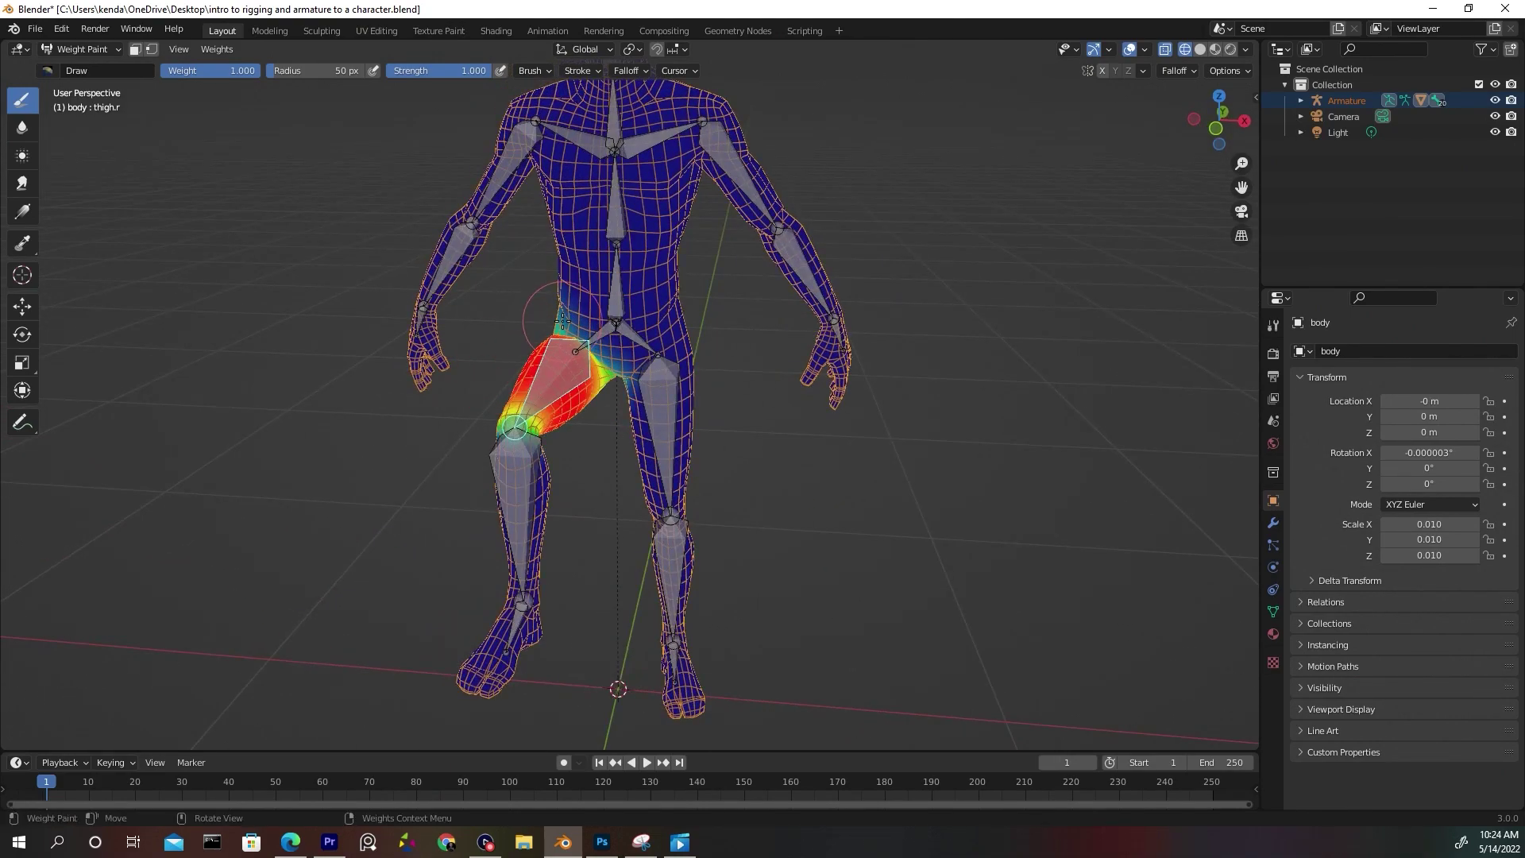
ctrl+click(450, 258)
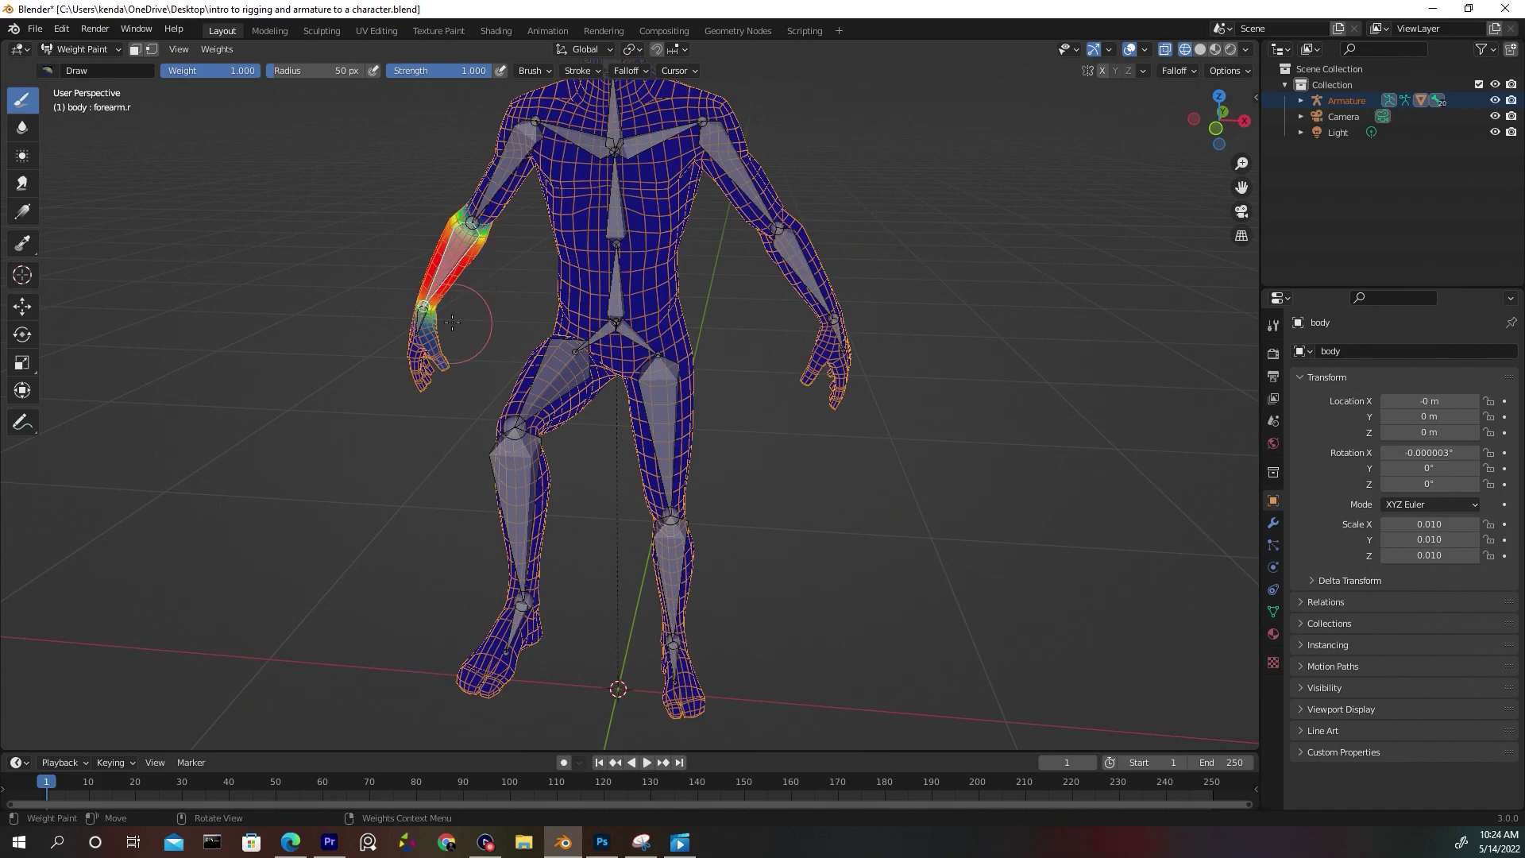
middle_drag(461, 326, 467, 286)
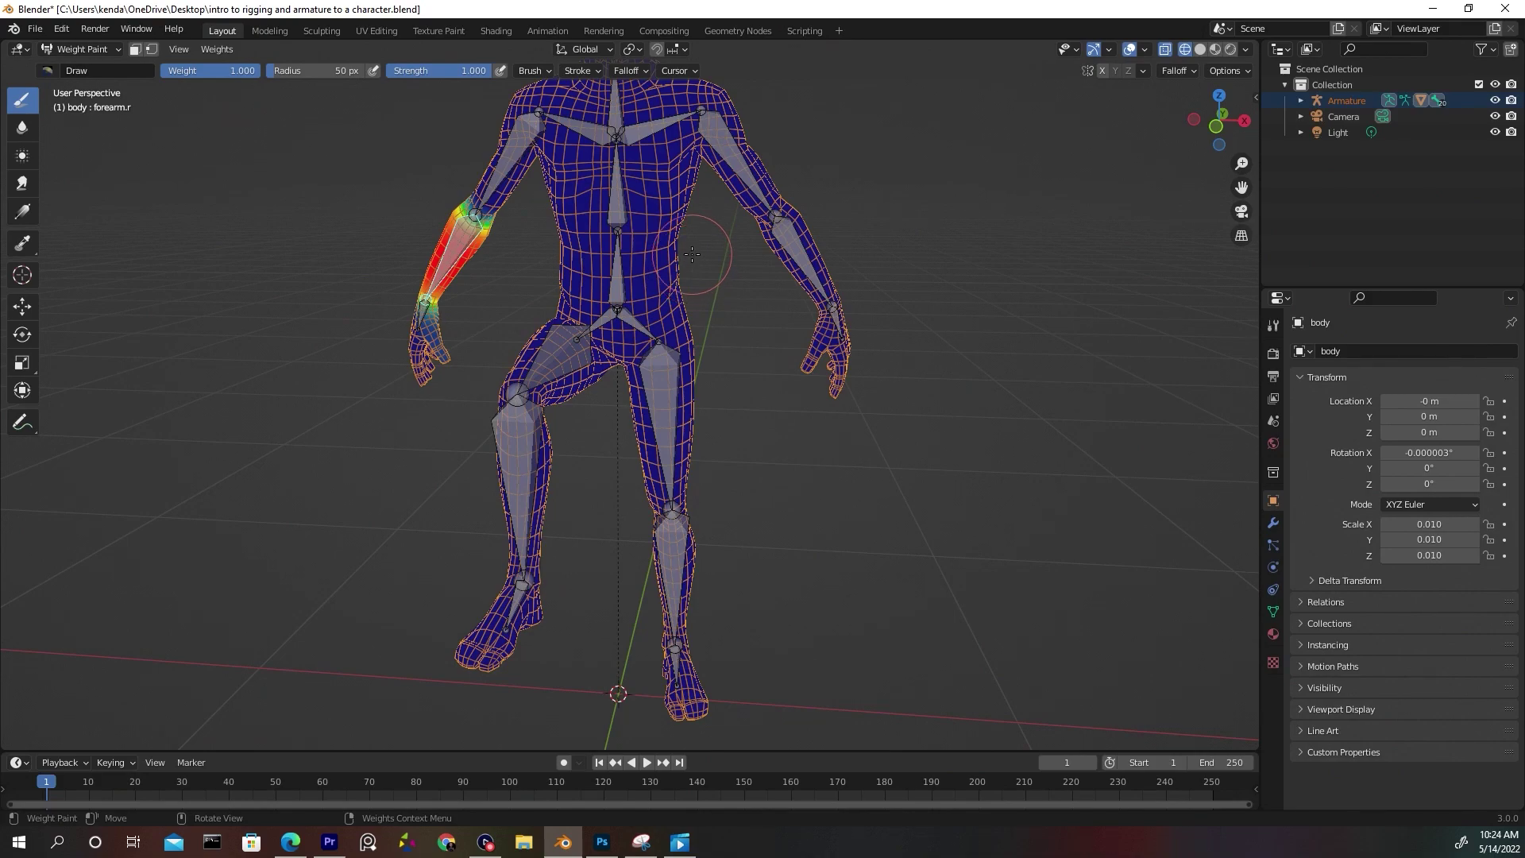
Show the Draw brush settings and paint the middle of the torso with weight 1.000 for the right forearm bone.
key(n)
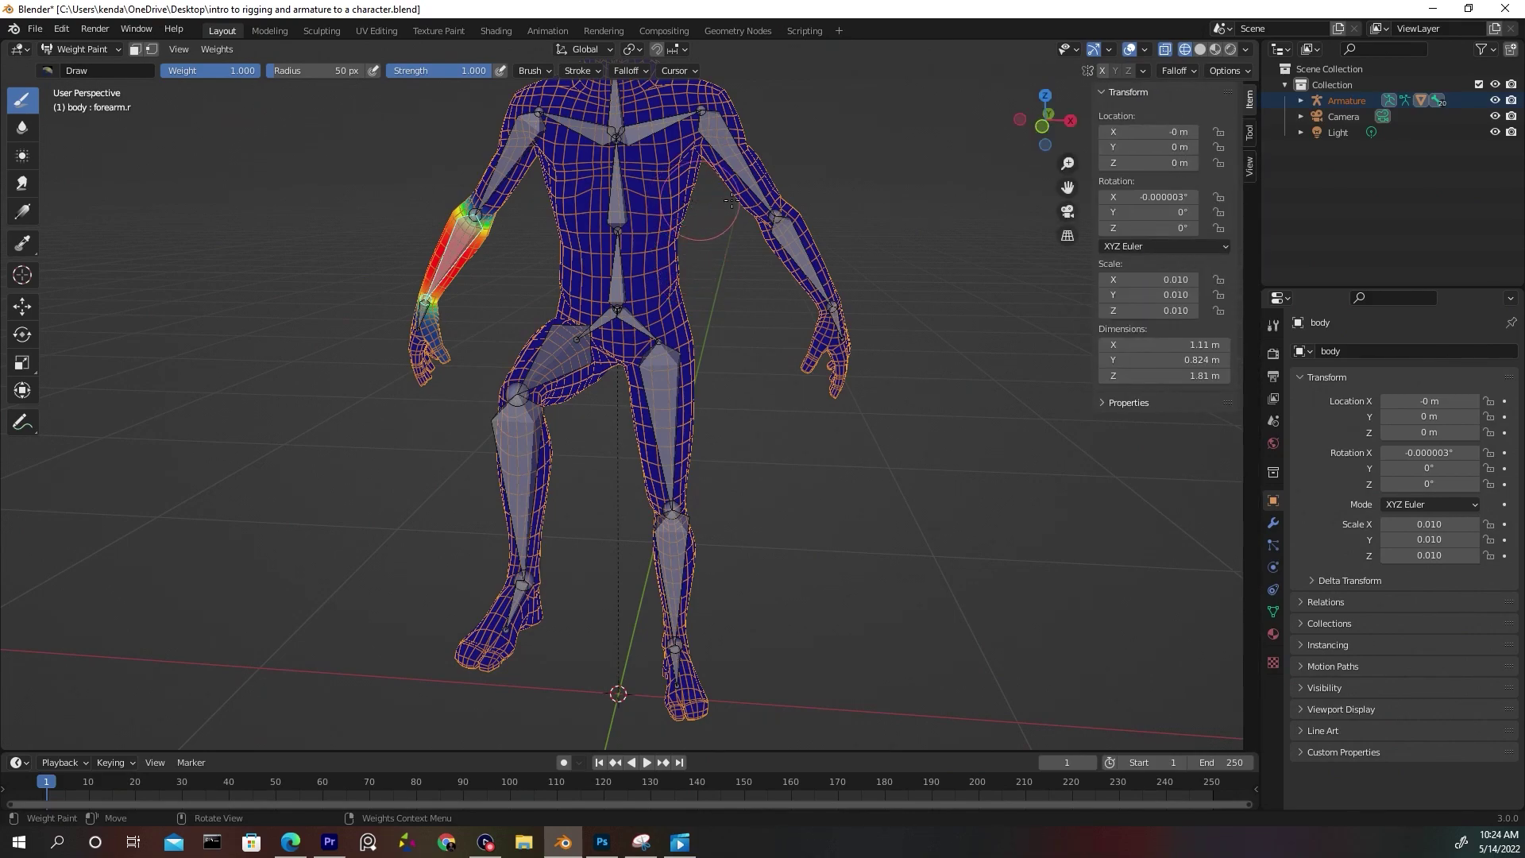
click(1250, 132)
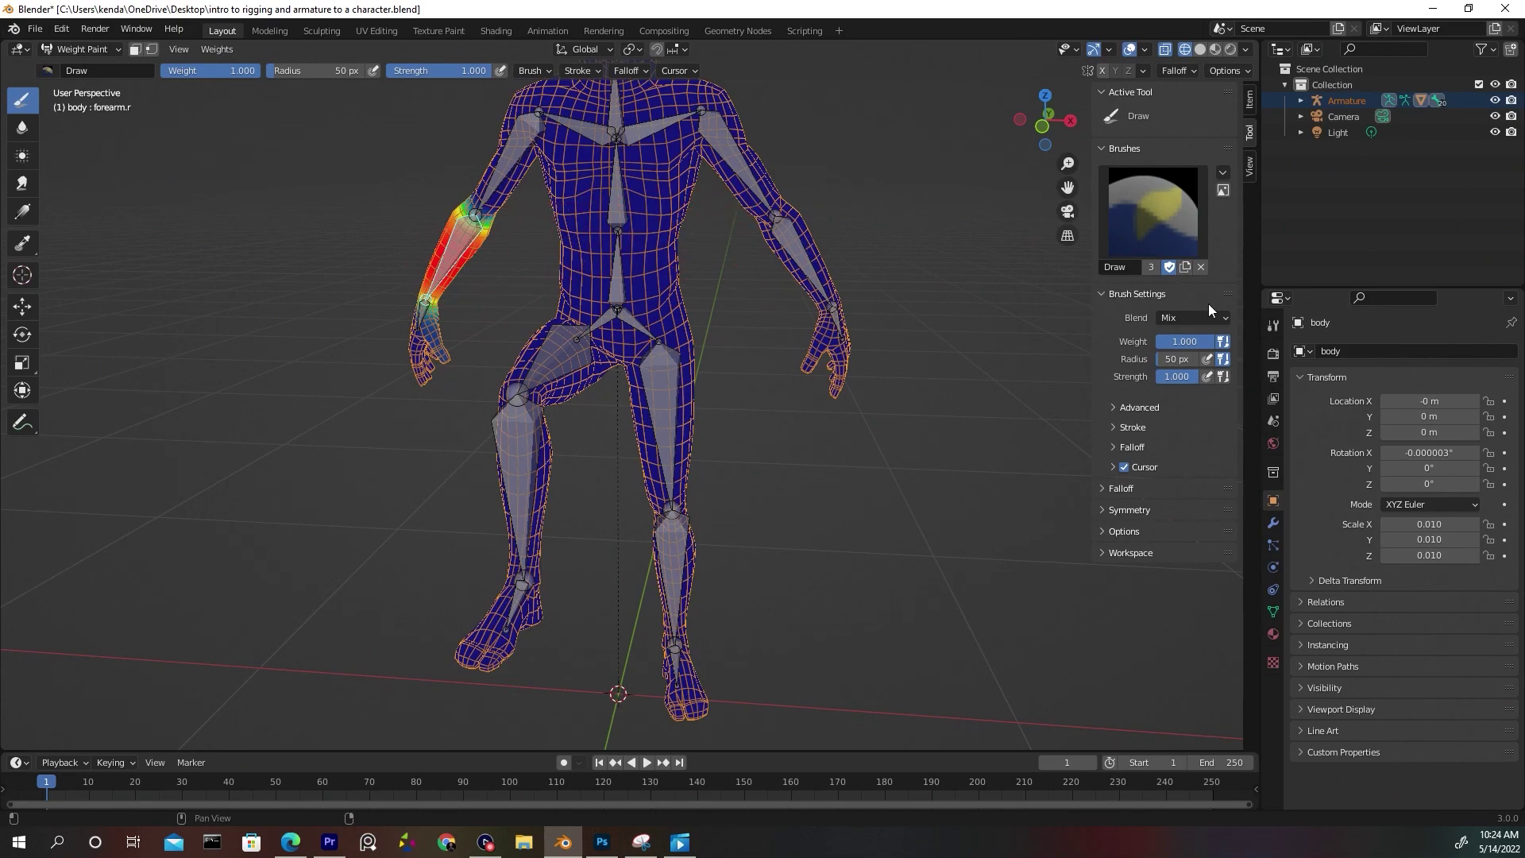
mouse_move(616, 238)
mouse_down()
mouse_move(614, 183)
mouse_move(625, 256)
mouse_move(624, 168)
mouse_move(591, 246)
mouse_move(642, 232)
mouse_move(588, 187)
mouse_move(609, 256)
mouse_move(641, 175)
mouse_move(602, 233)
mouse_move(668, 230)
mouse_move(599, 192)
mouse_move(631, 250)
mouse_up()
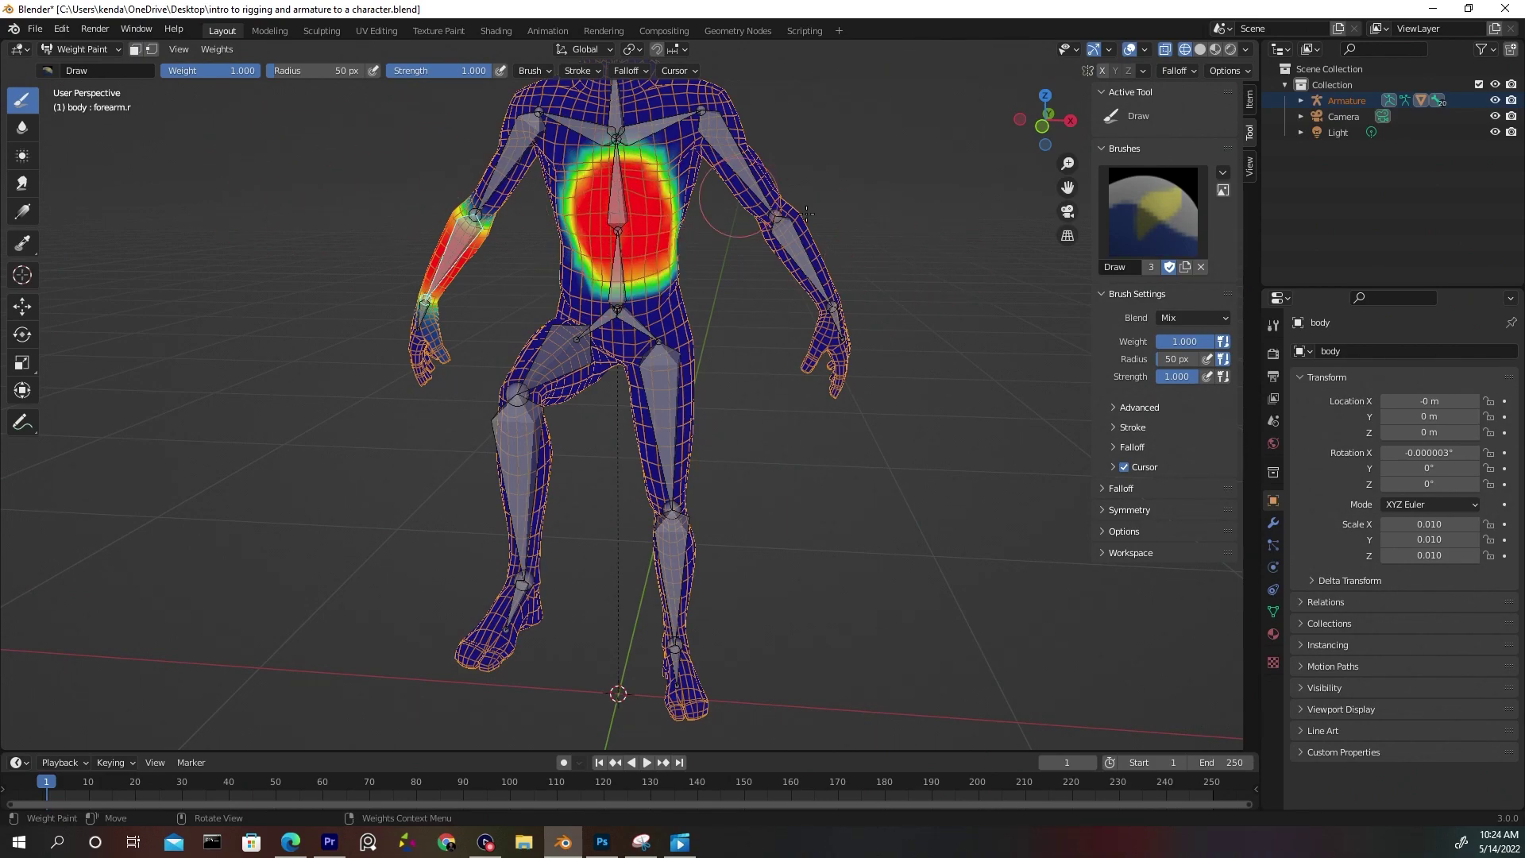
Repaint the torso patch with a brush weight of 0.342, and clear it by painting with weight 0.000.
drag(1196, 341, 1169, 341)
mouse_move(611, 270)
mouse_down()
mouse_move(599, 209)
mouse_move(606, 254)
mouse_up()
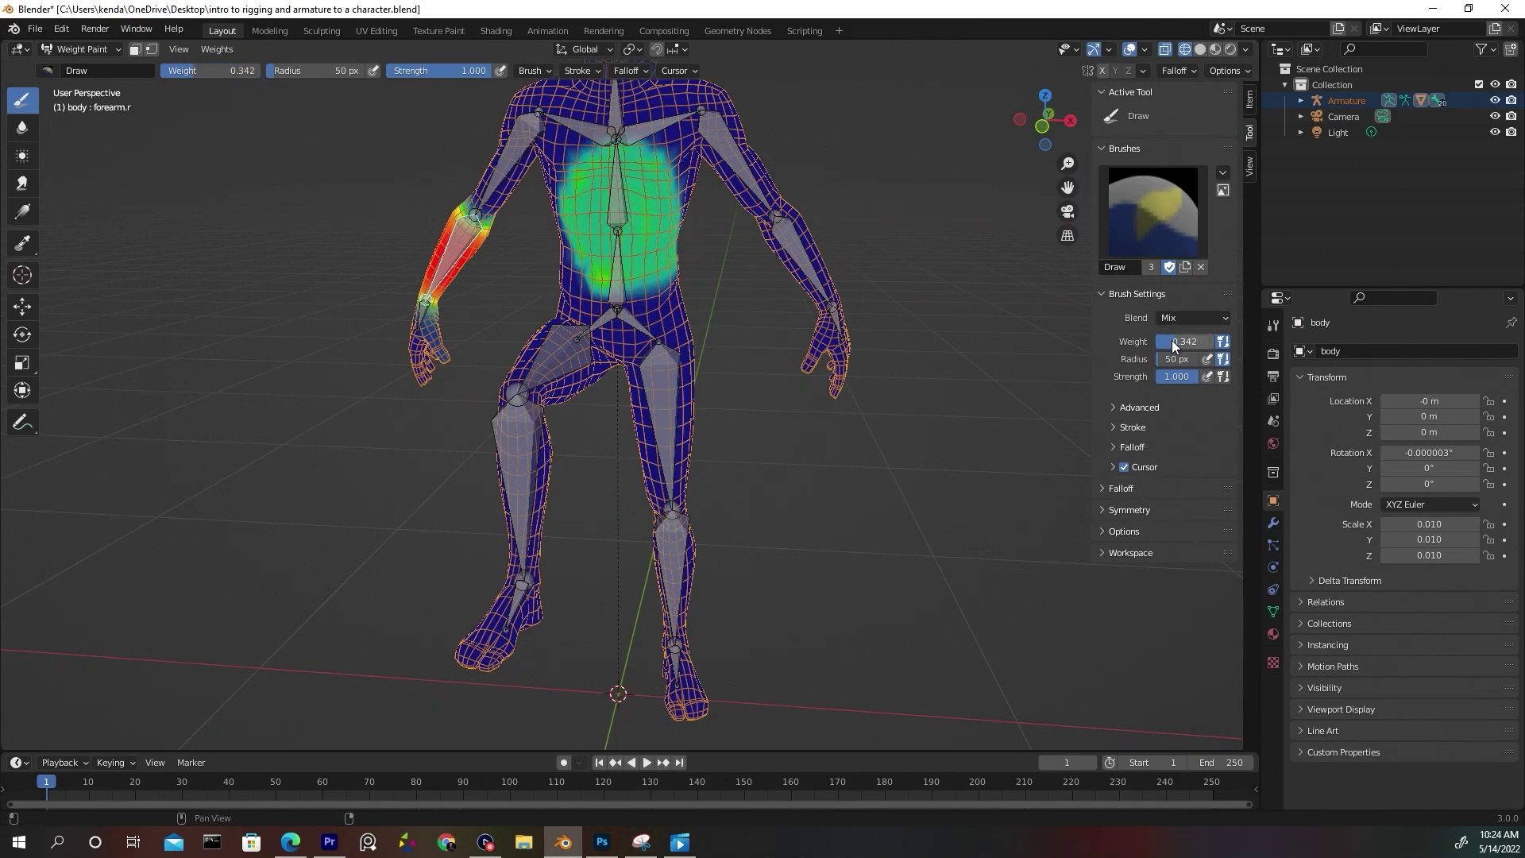
drag(1171, 340, 1154, 340)
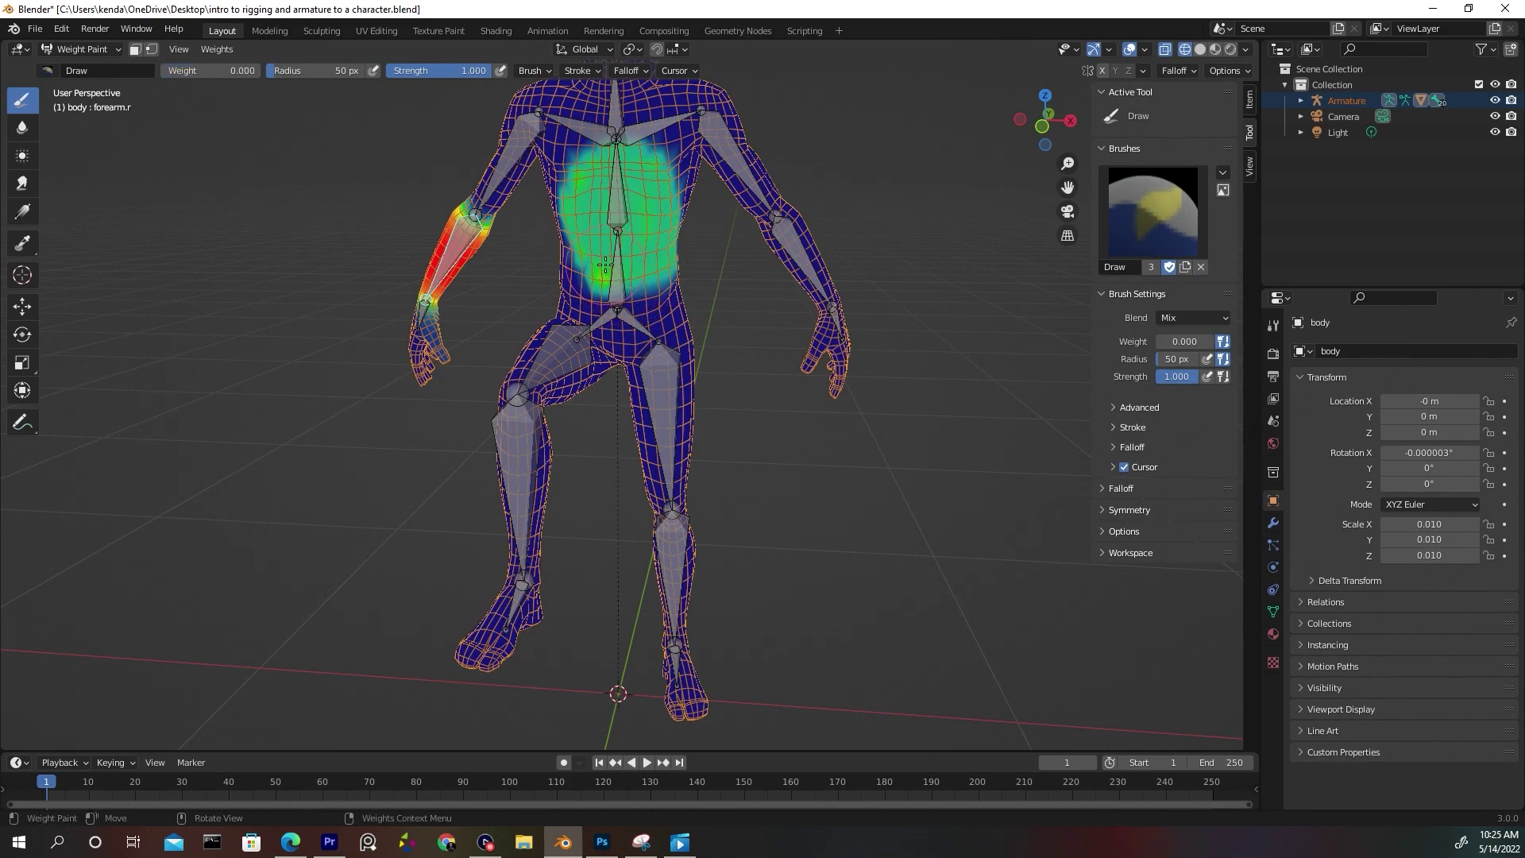
mouse_move(605, 265)
mouse_down()
mouse_move(593, 202)
mouse_move(656, 252)
mouse_move(579, 184)
mouse_move(596, 278)
mouse_move(596, 203)
mouse_move(576, 210)
mouse_move(584, 265)
mouse_move(578, 229)
mouse_move(614, 127)
mouse_move(645, 274)
mouse_move(671, 248)
mouse_move(615, 230)
mouse_up()
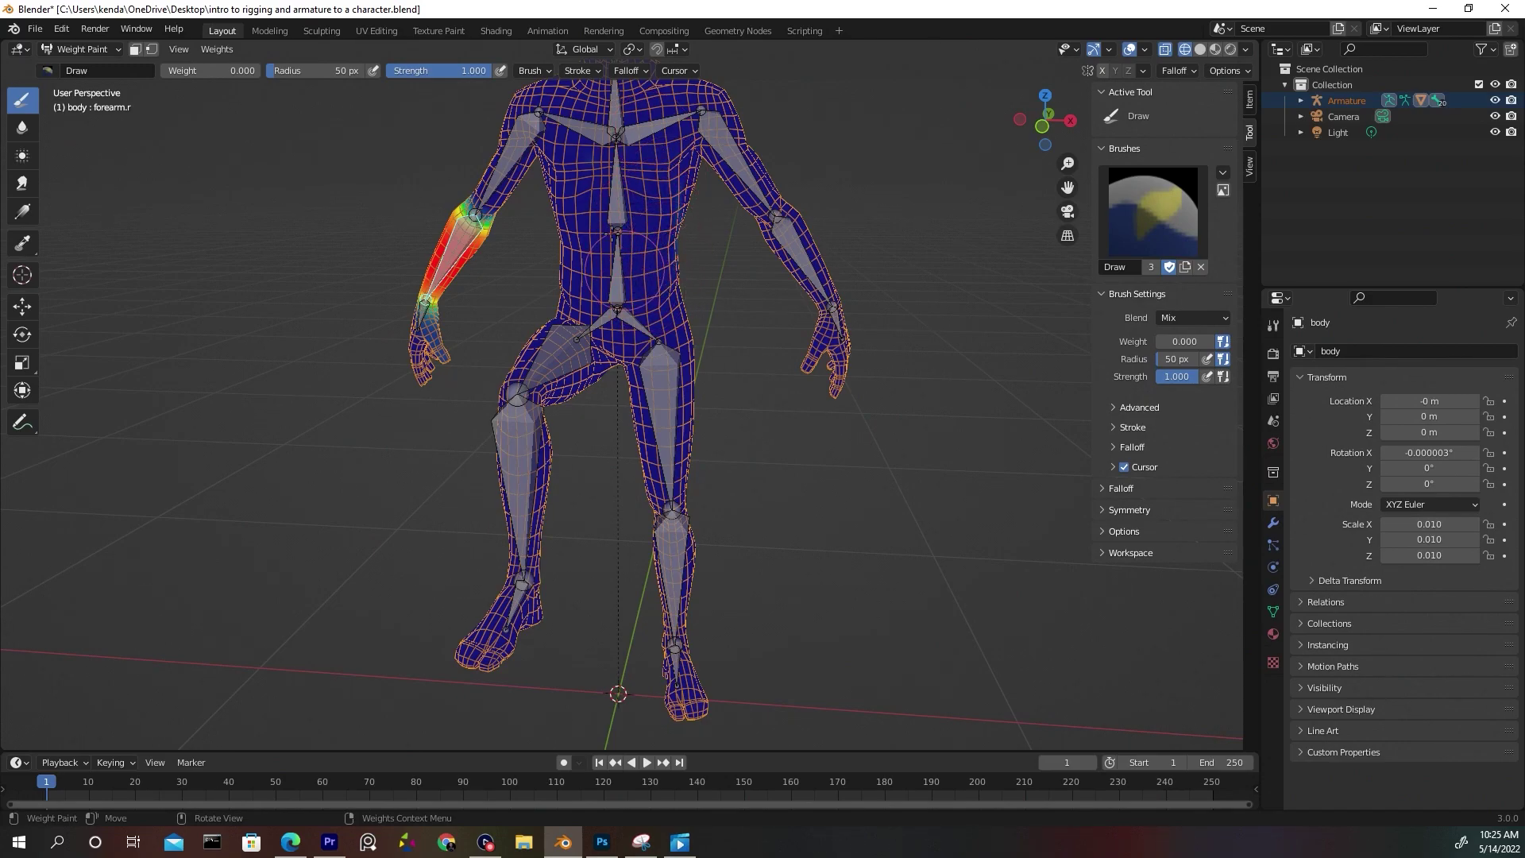
Set the Draw brush's weight to 1.000.
mouse_move(552, 283)
middle_down()
mouse_move(566, 293)
mouse_move(548, 287)
middle_up()
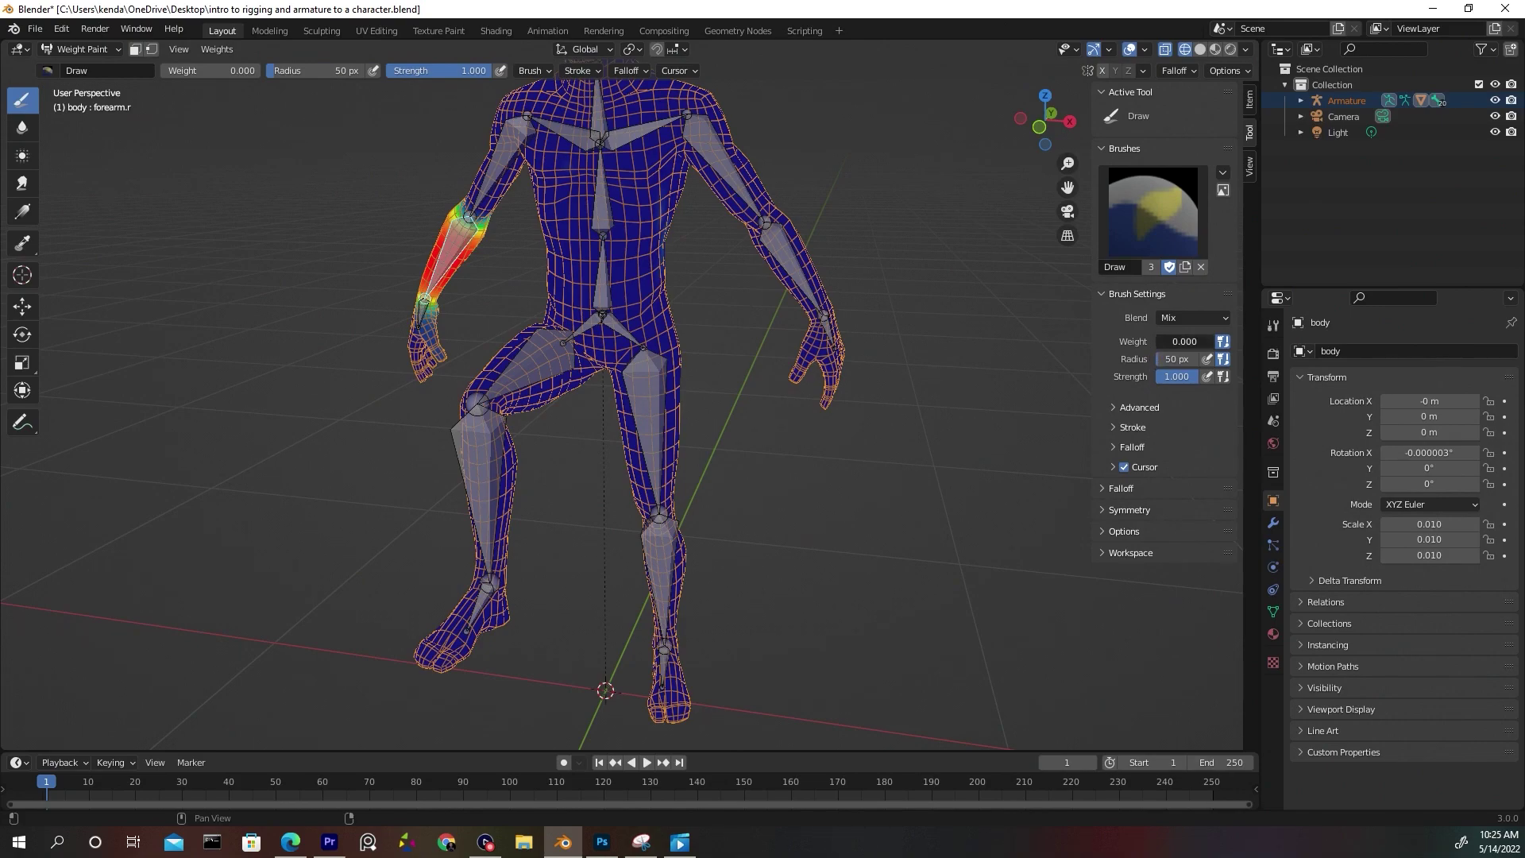
drag(1161, 345, 1215, 343)
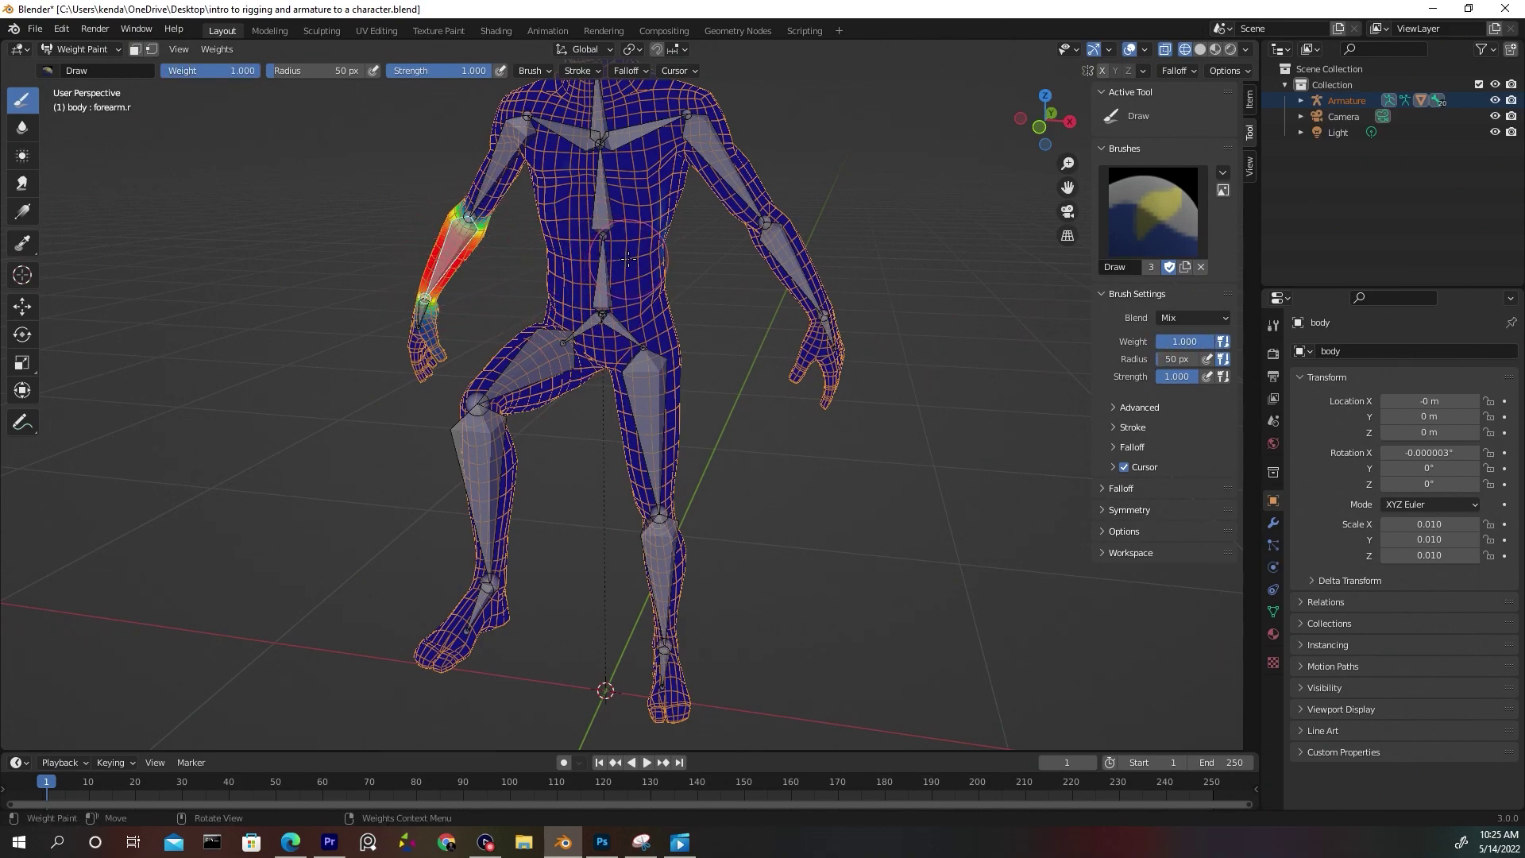
Paint the front of the torso with weight 1.000 for the right forearm bone, and return the body to Object Mode.
mouse_move(613, 279)
mouse_down()
mouse_move(605, 223)
mouse_move(574, 229)
mouse_move(606, 295)
mouse_move(641, 251)
mouse_move(596, 172)
mouse_move(581, 236)
mouse_move(619, 272)
mouse_move(624, 159)
mouse_move(570, 178)
mouse_move(600, 210)
mouse_up()
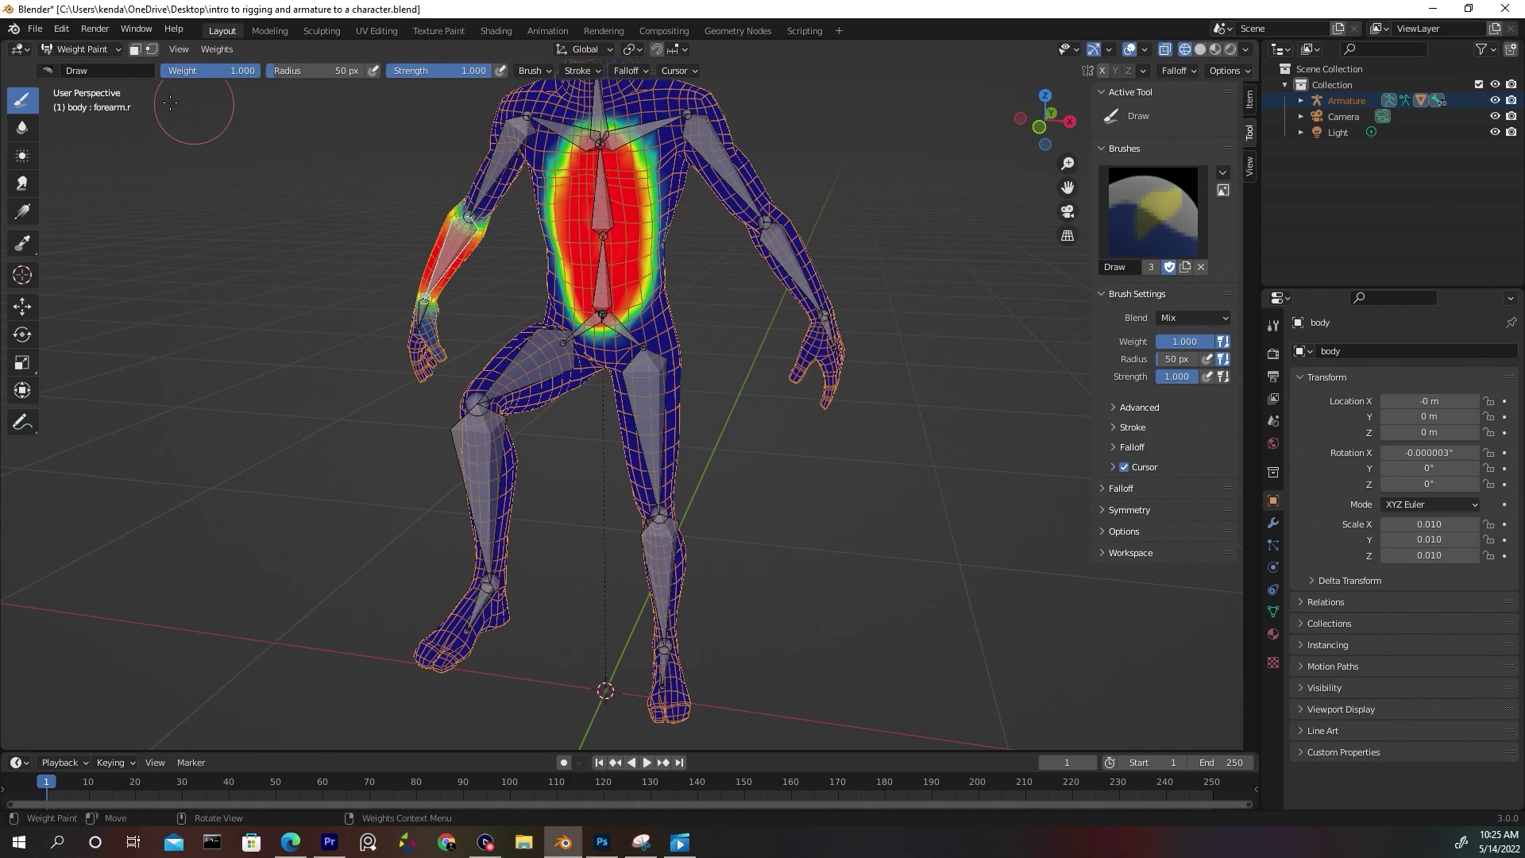
click(92, 49)
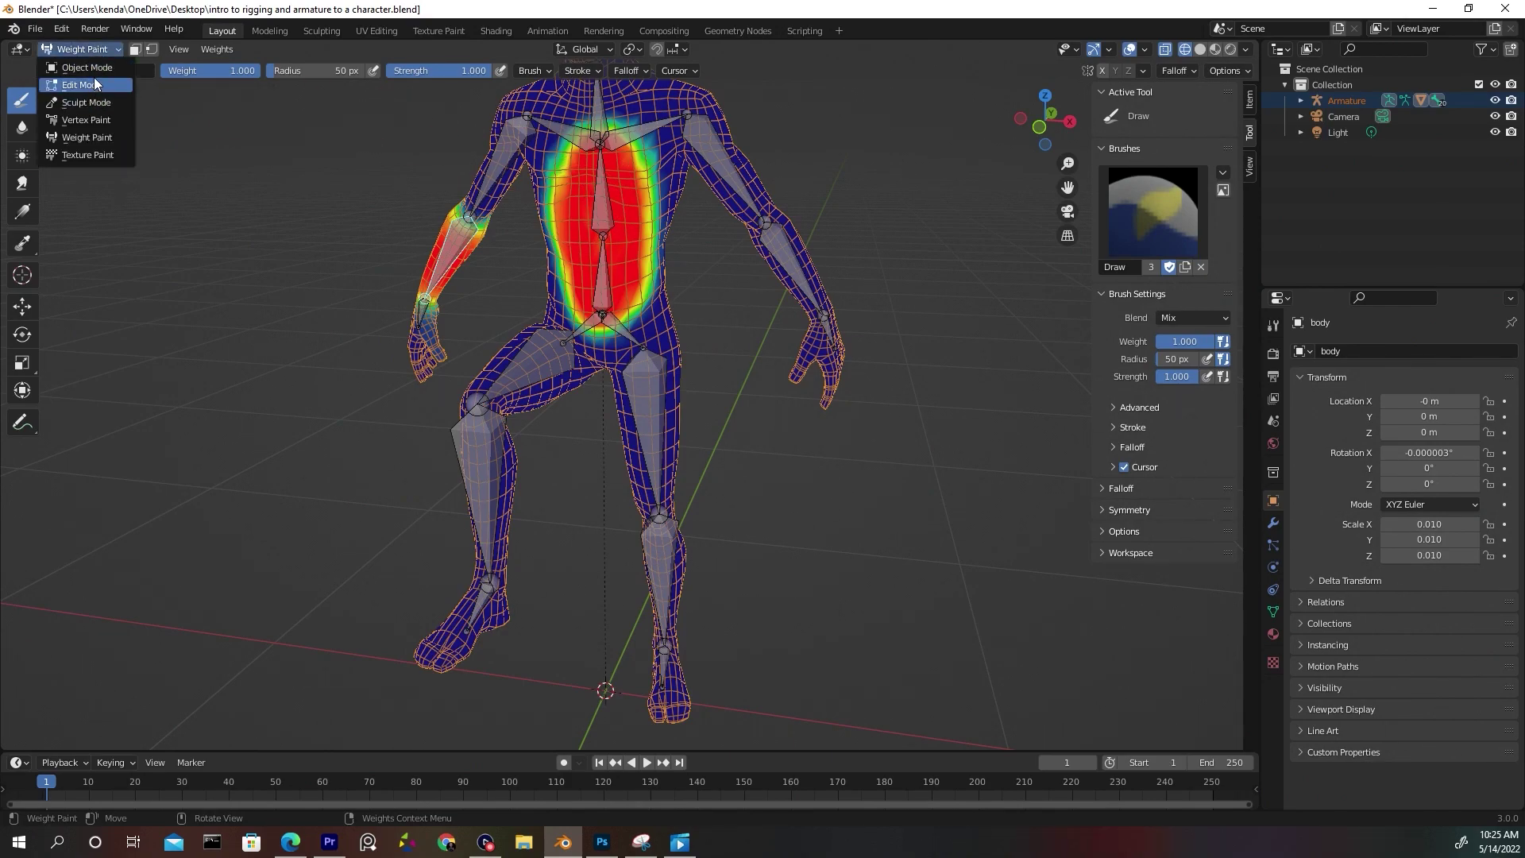
click(93, 69)
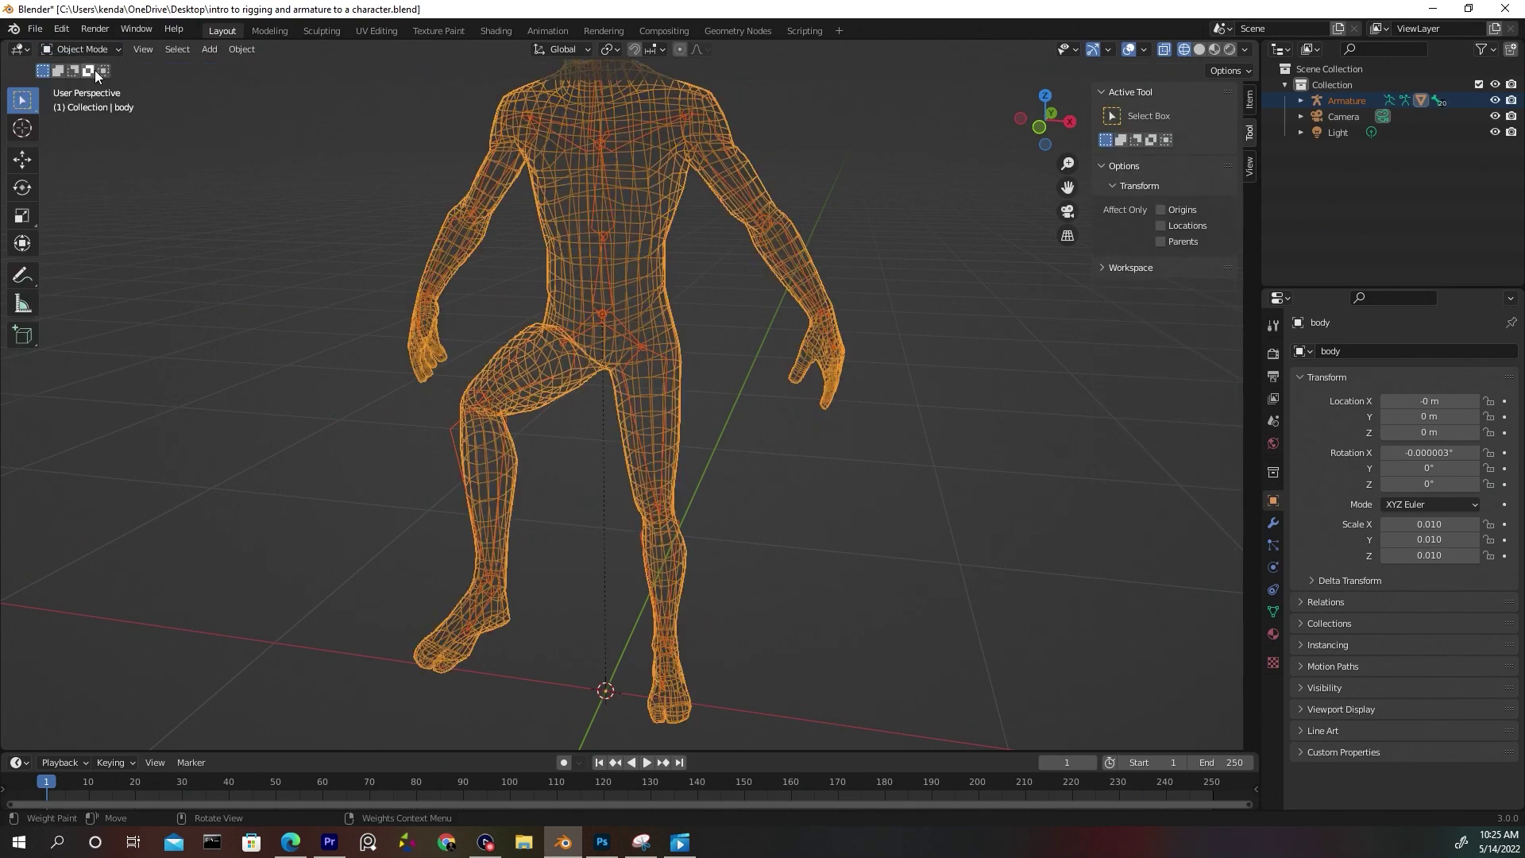
Select only the armature and switch it to Pose Mode.
click(292, 219)
scroll(584, 288, up, 5)
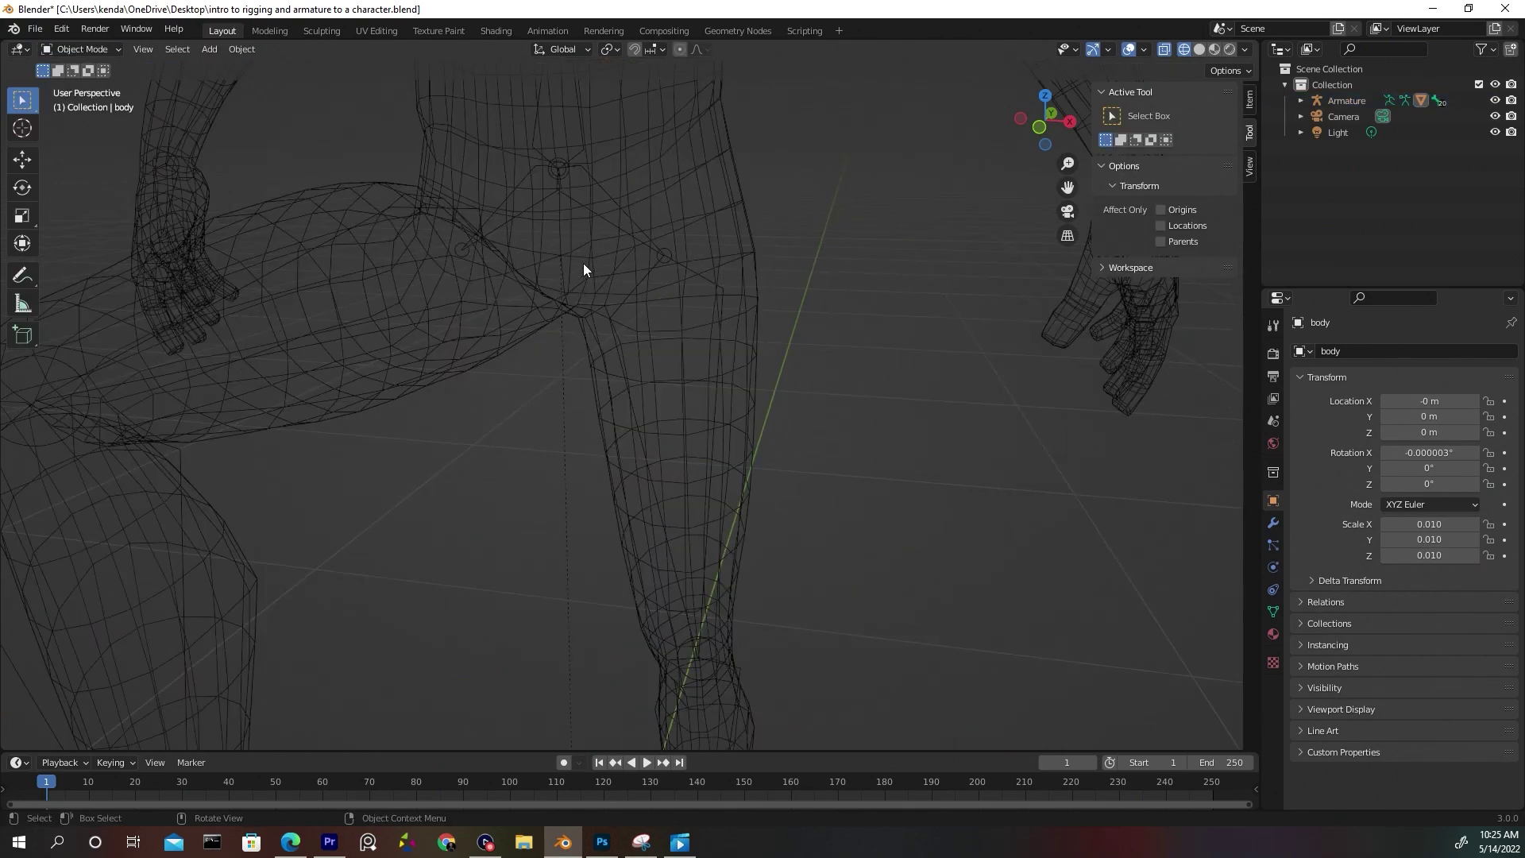
click(567, 127)
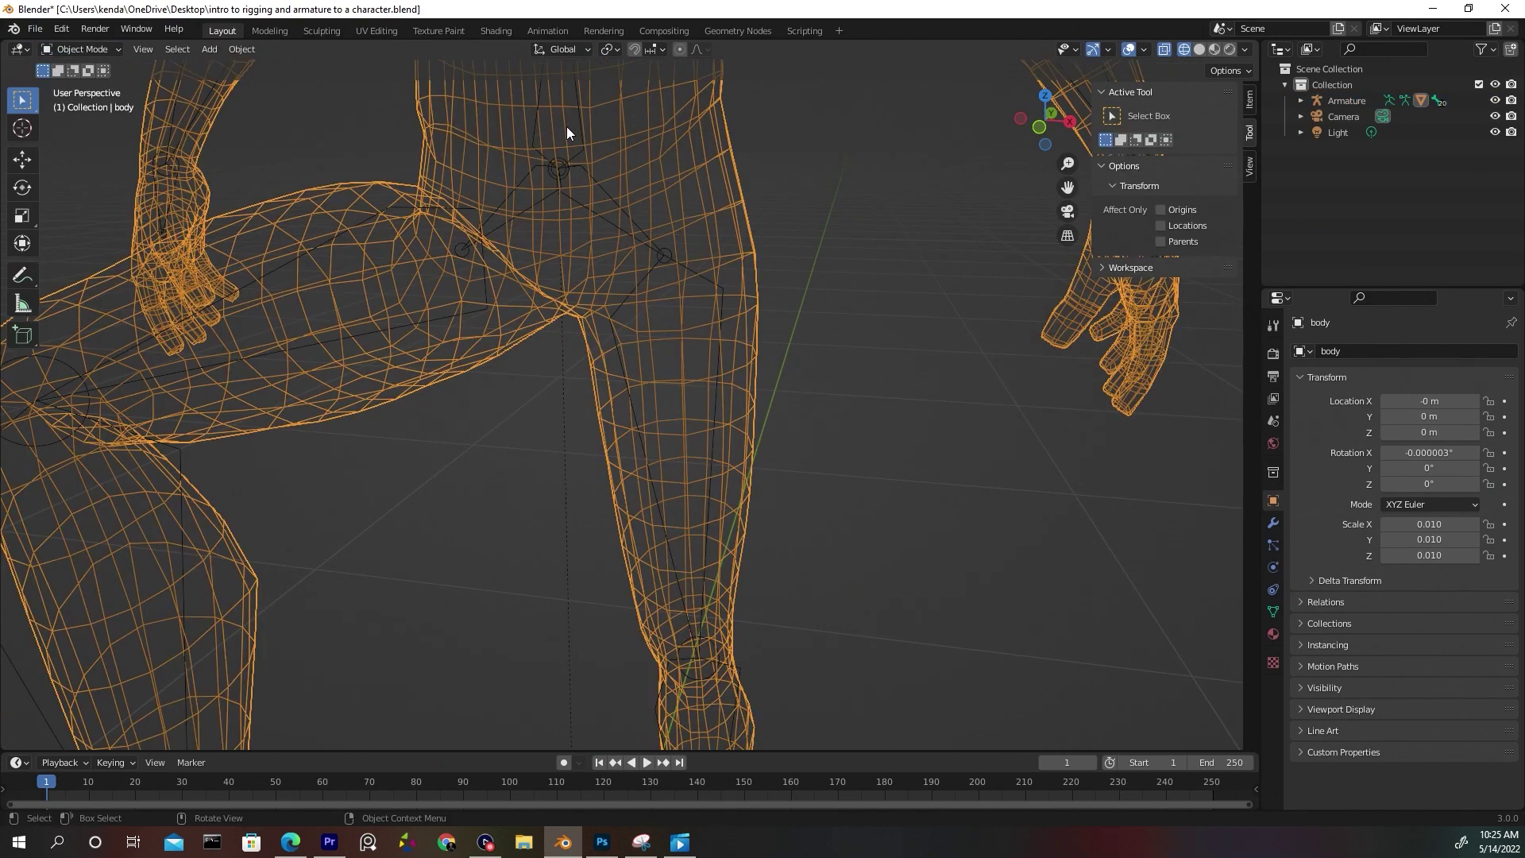
click(665, 255)
scroll(660, 246, down, 8)
click(102, 50)
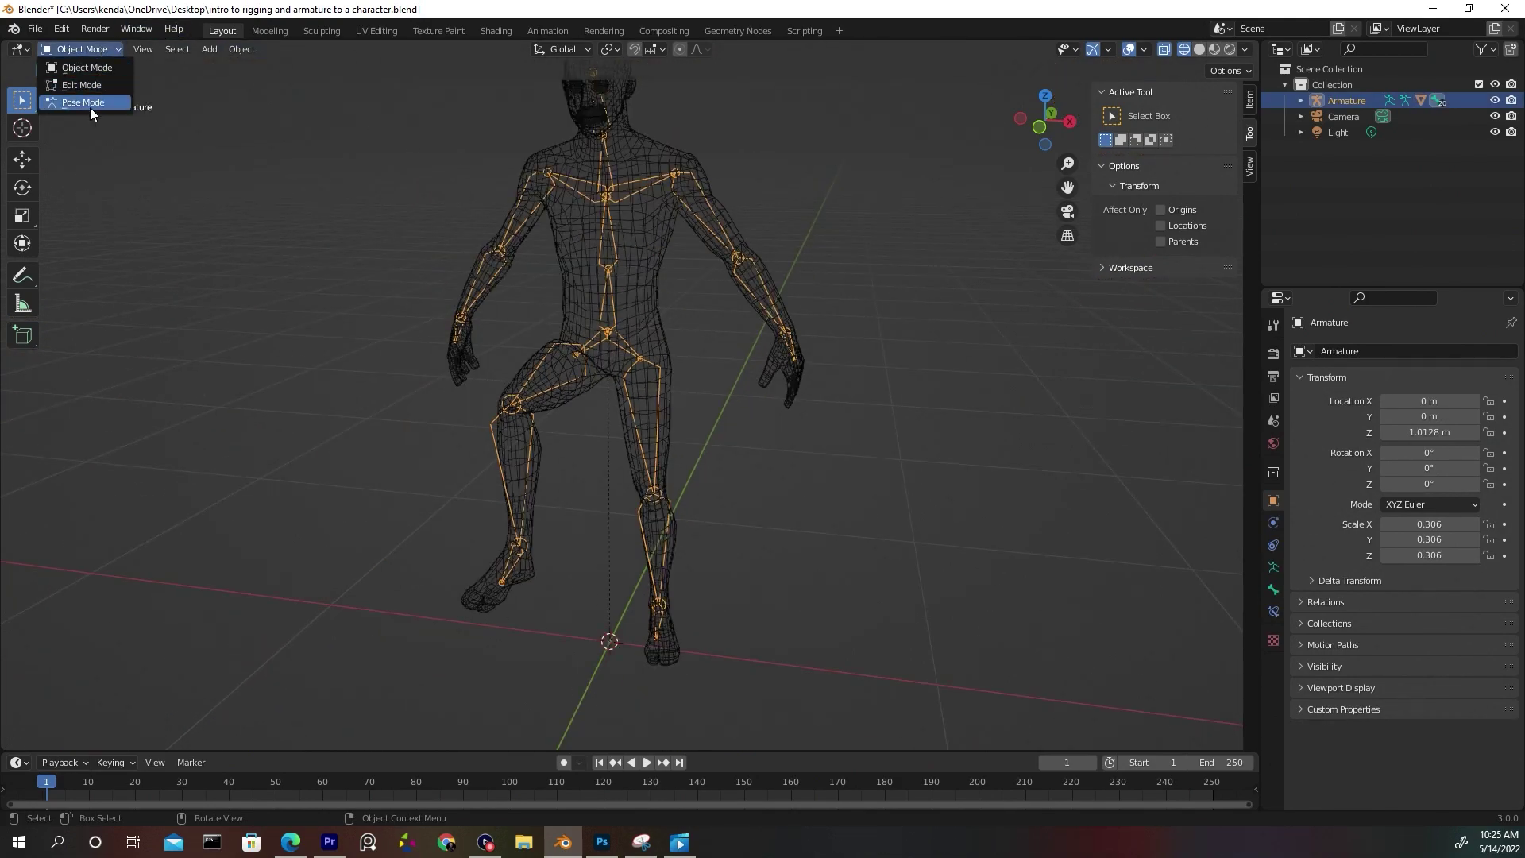
click(89, 103)
Rotate the right forearm bone to test how the painted torso area deforms with it.
click(368, 314)
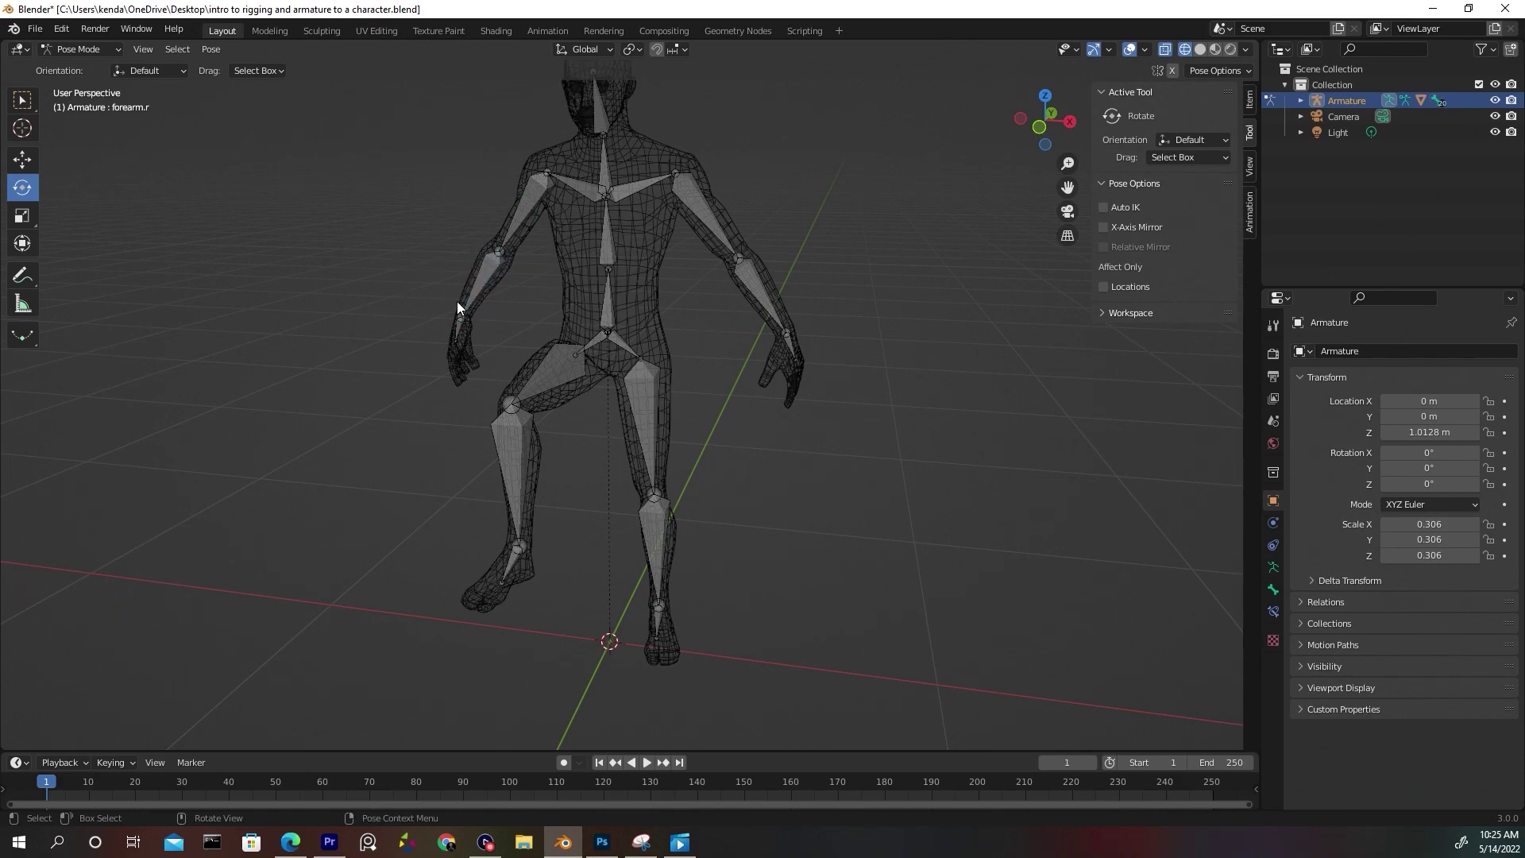
click(484, 284)
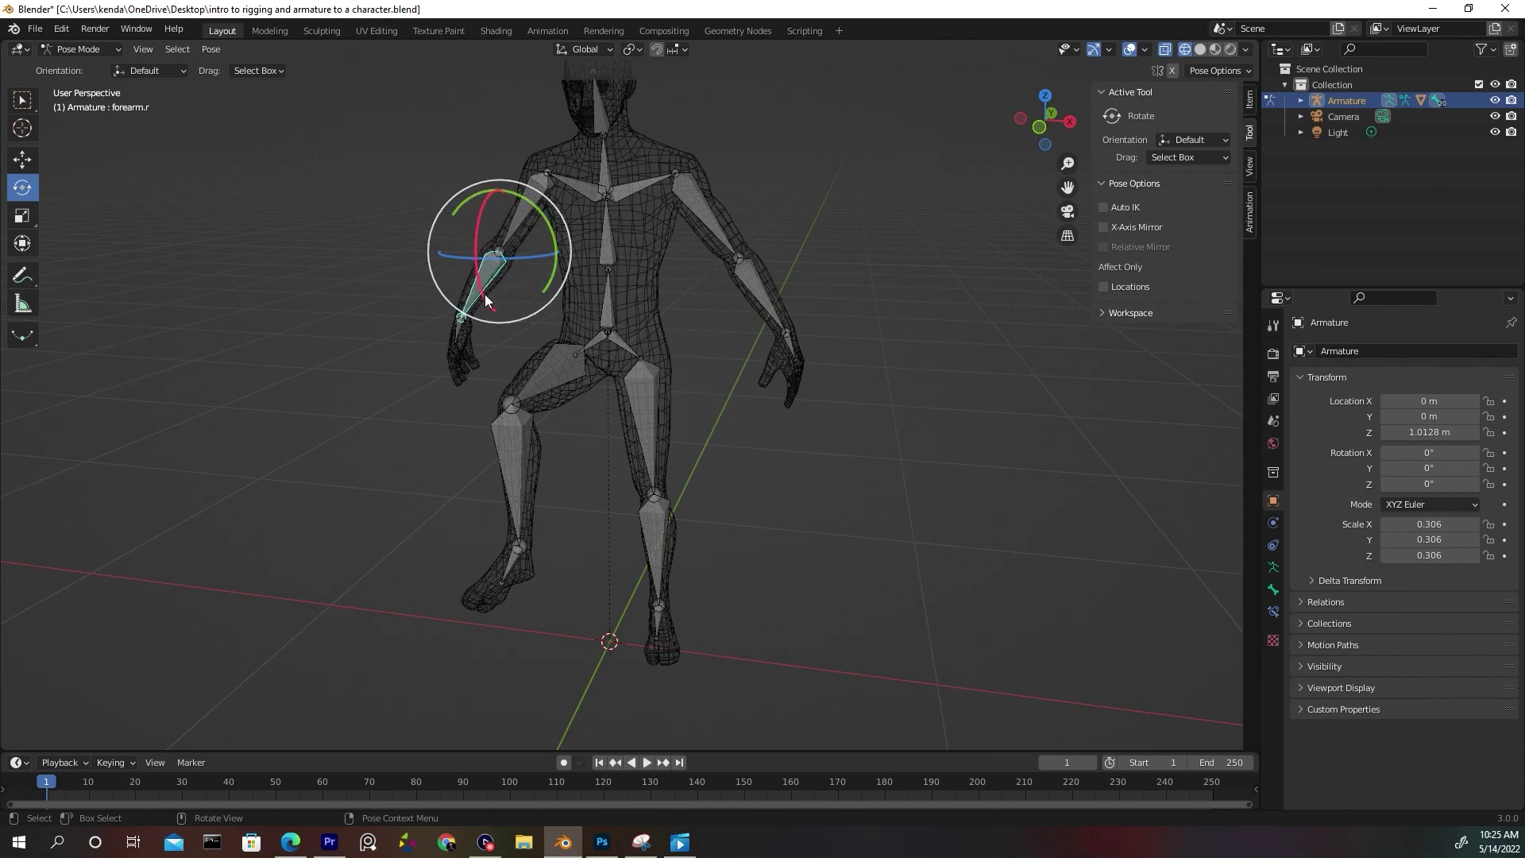
drag(484, 299, 433, 290)
middle_drag(433, 290, 542, 337)
drag(498, 277, 477, 322)
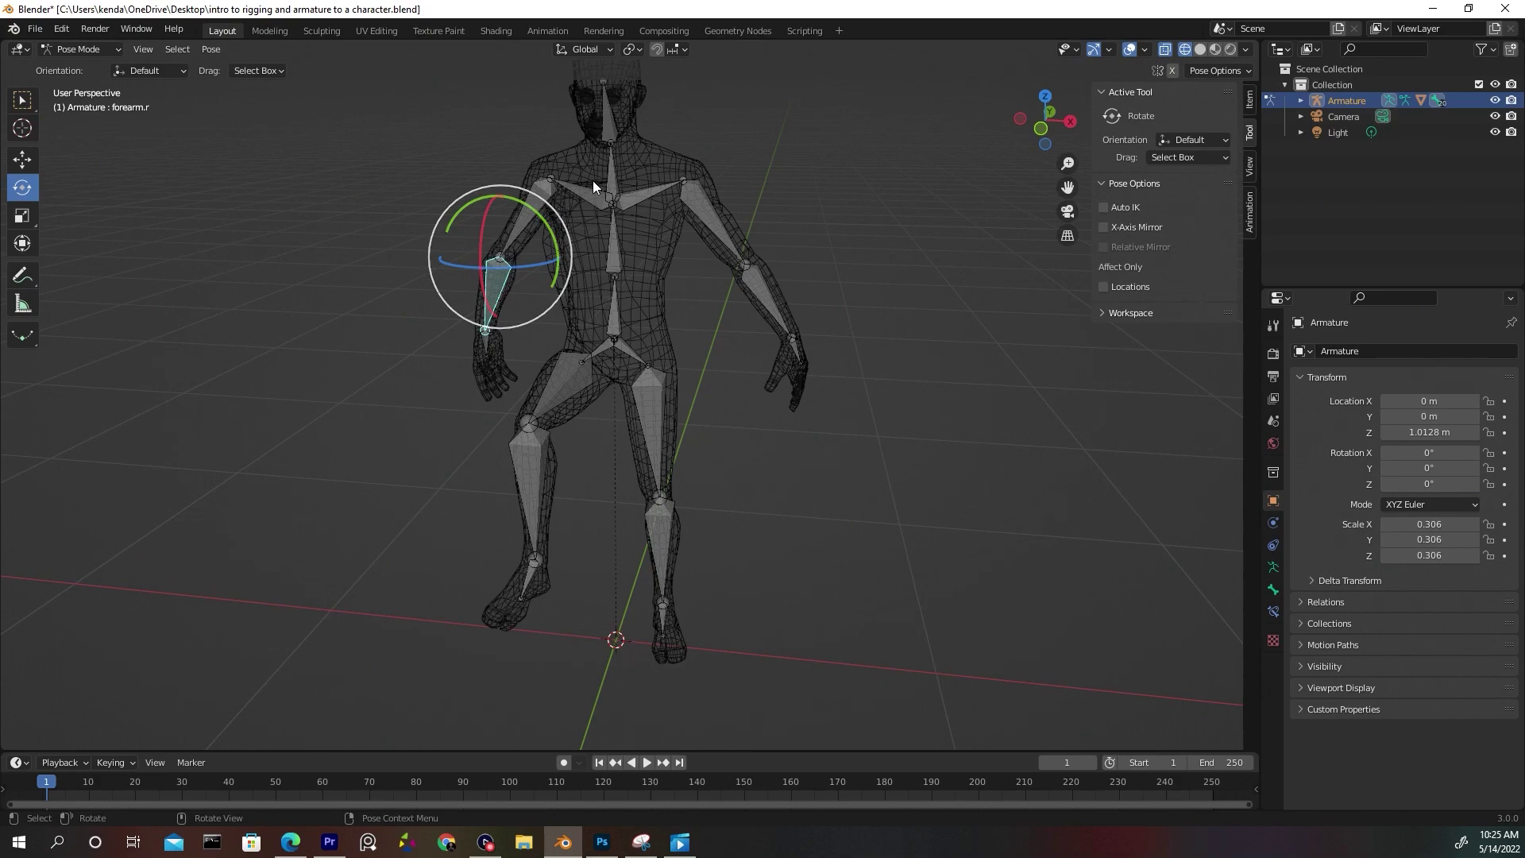
scroll(622, 212, up, 3)
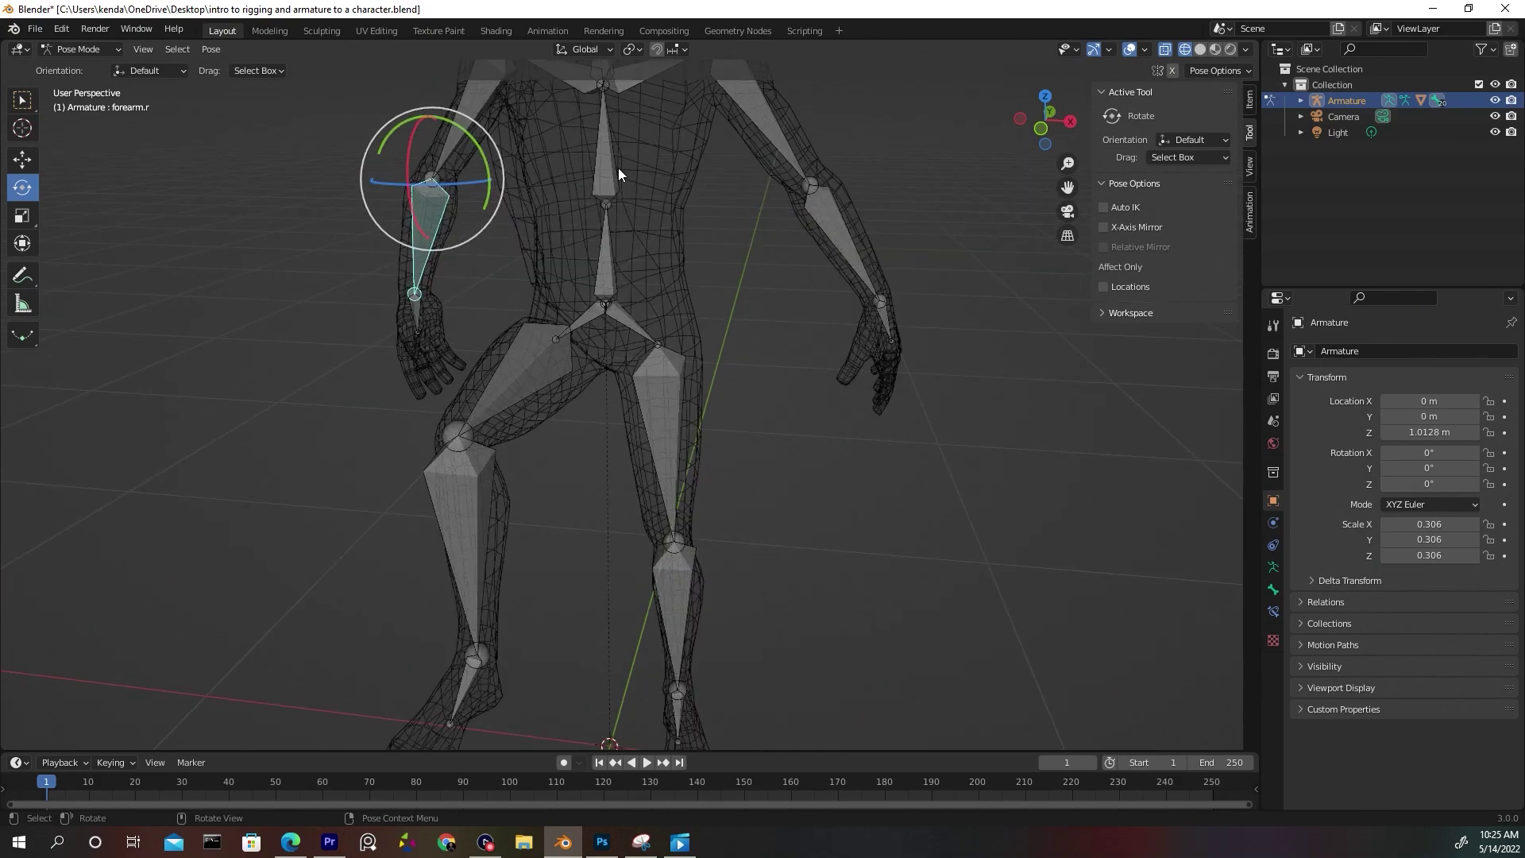
Return to Object Mode, add the body mesh to the armature selection, and enter Weight Paint mode.
click(116, 50)
click(92, 65)
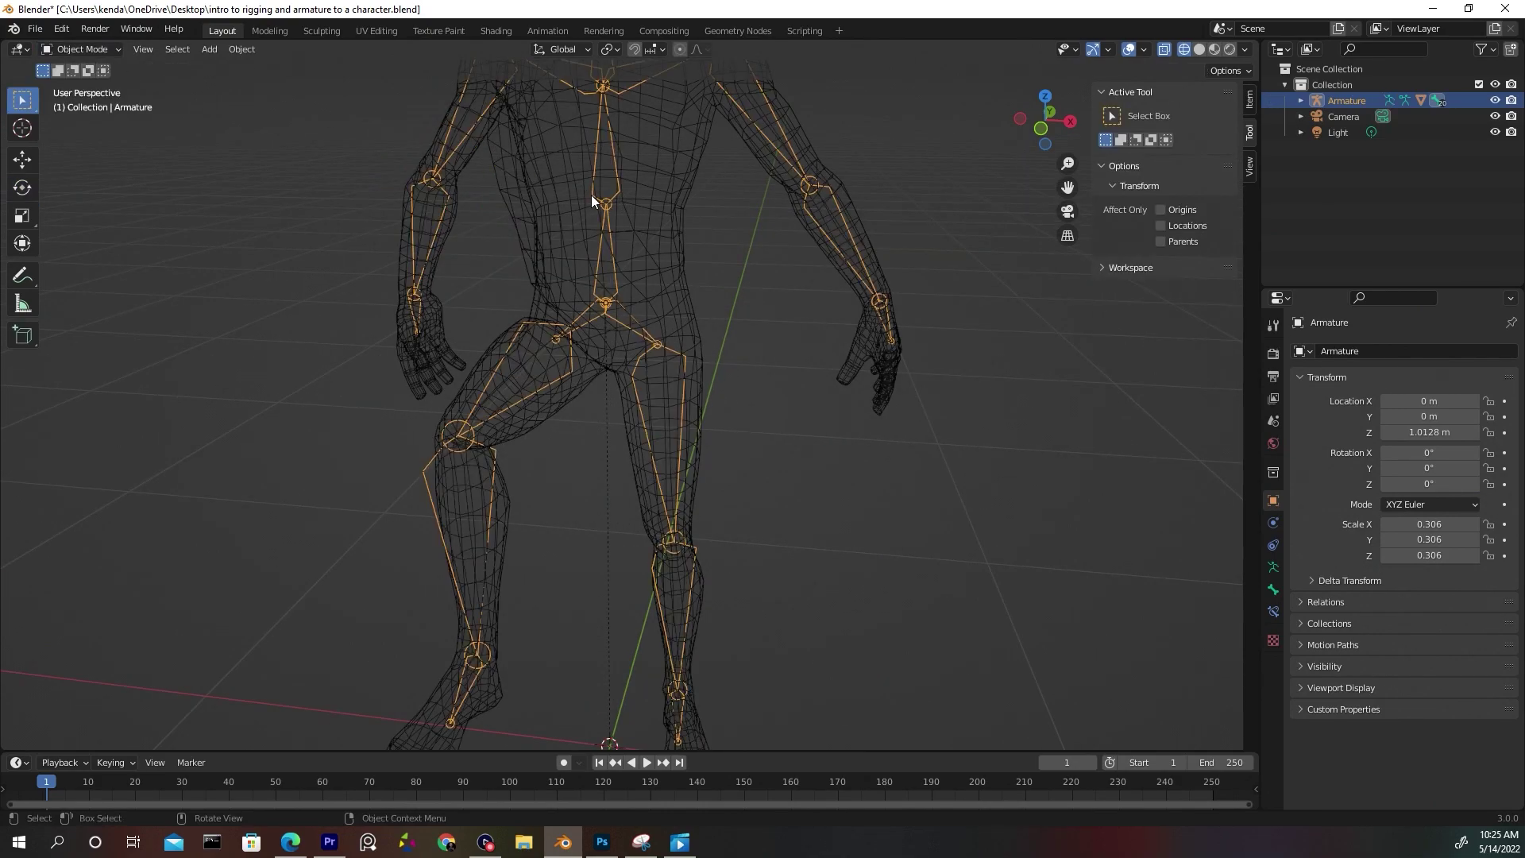
shift+click(560, 159)
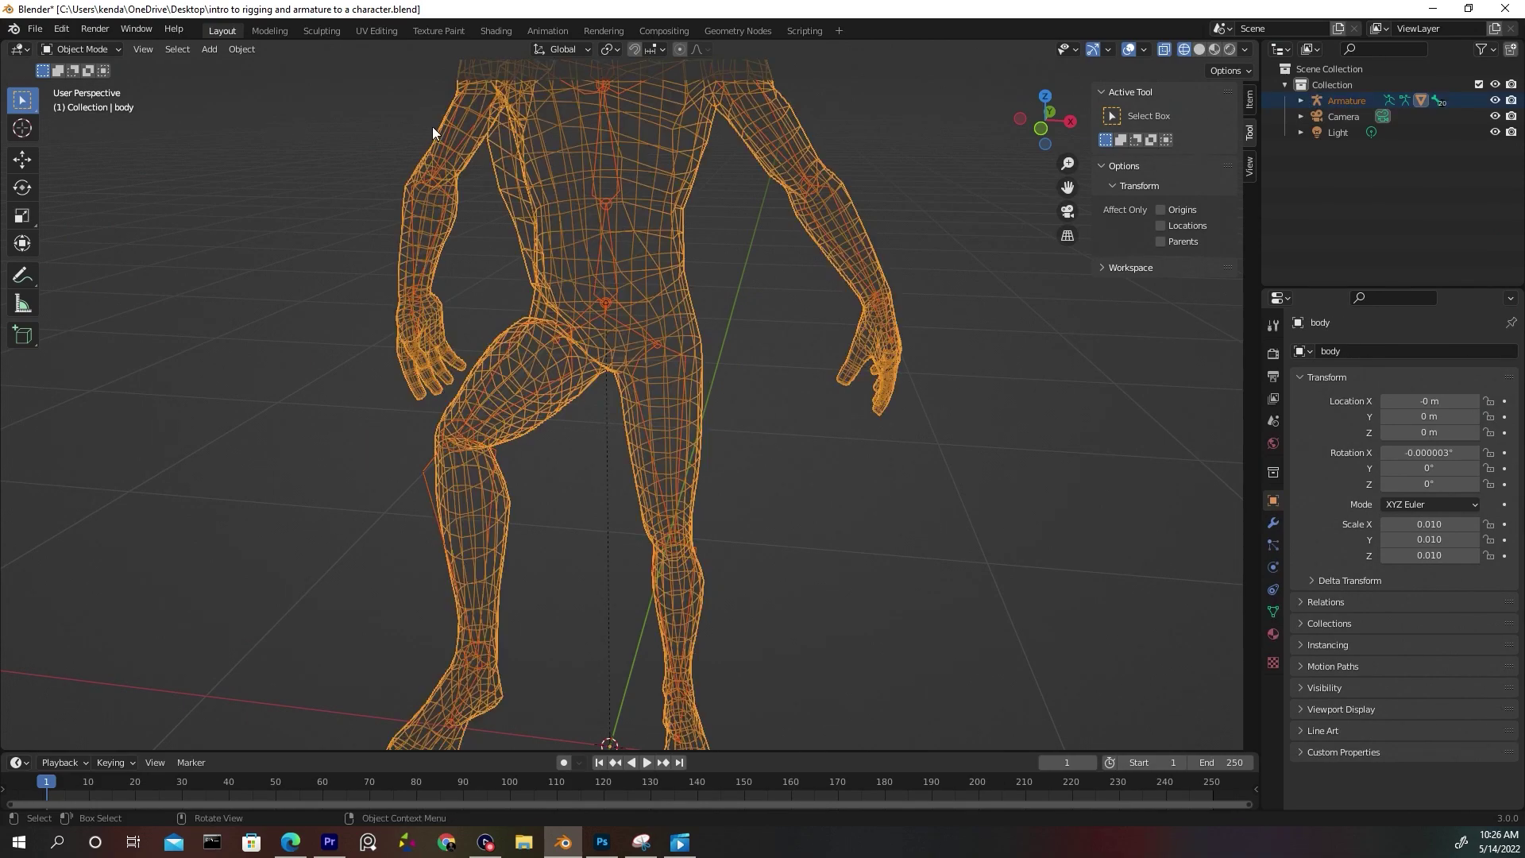
click(84, 49)
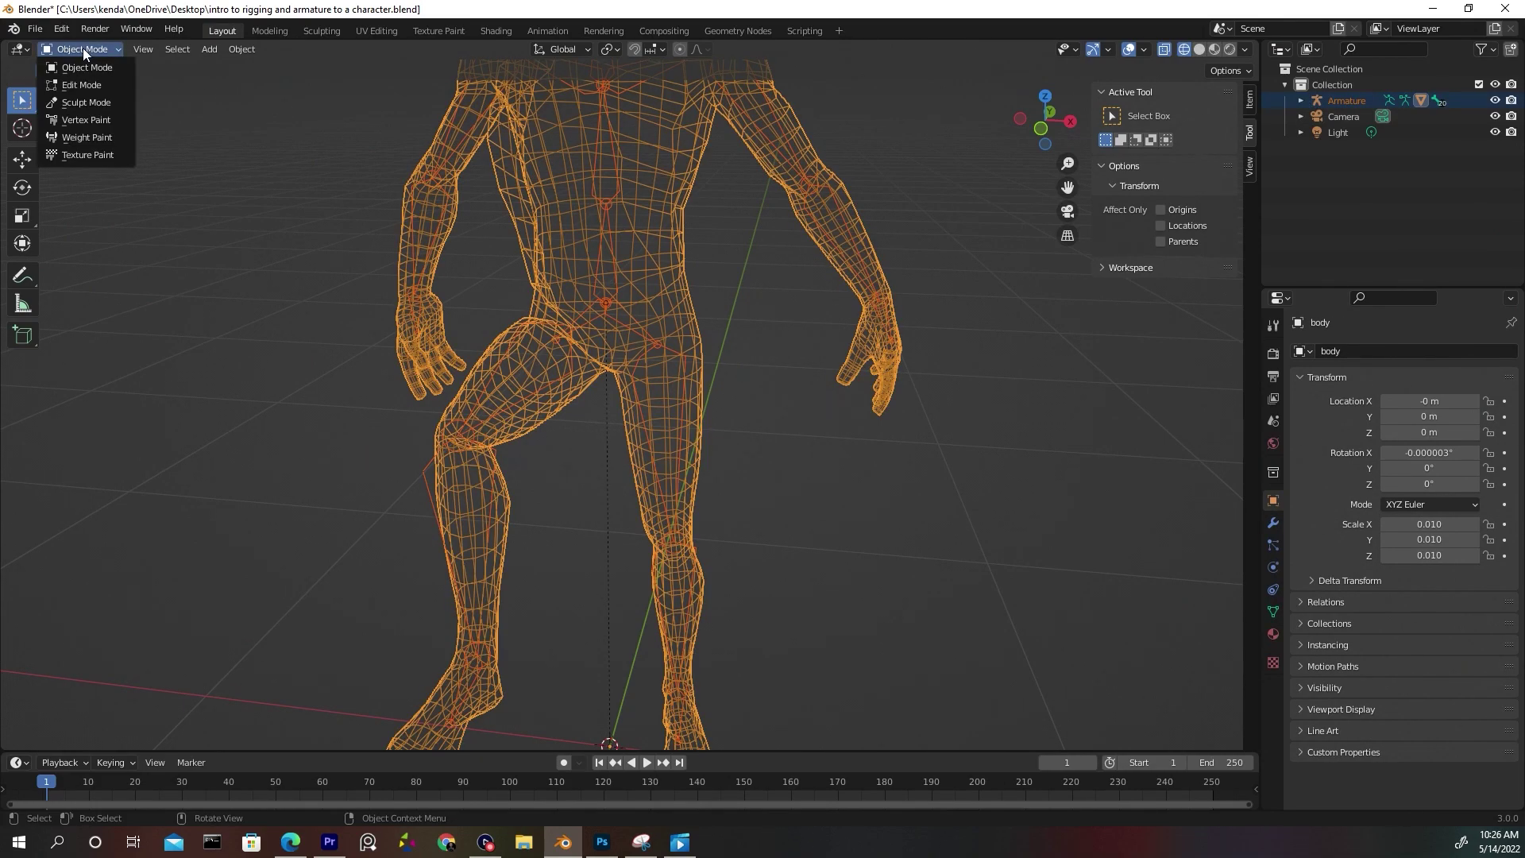
click(102, 136)
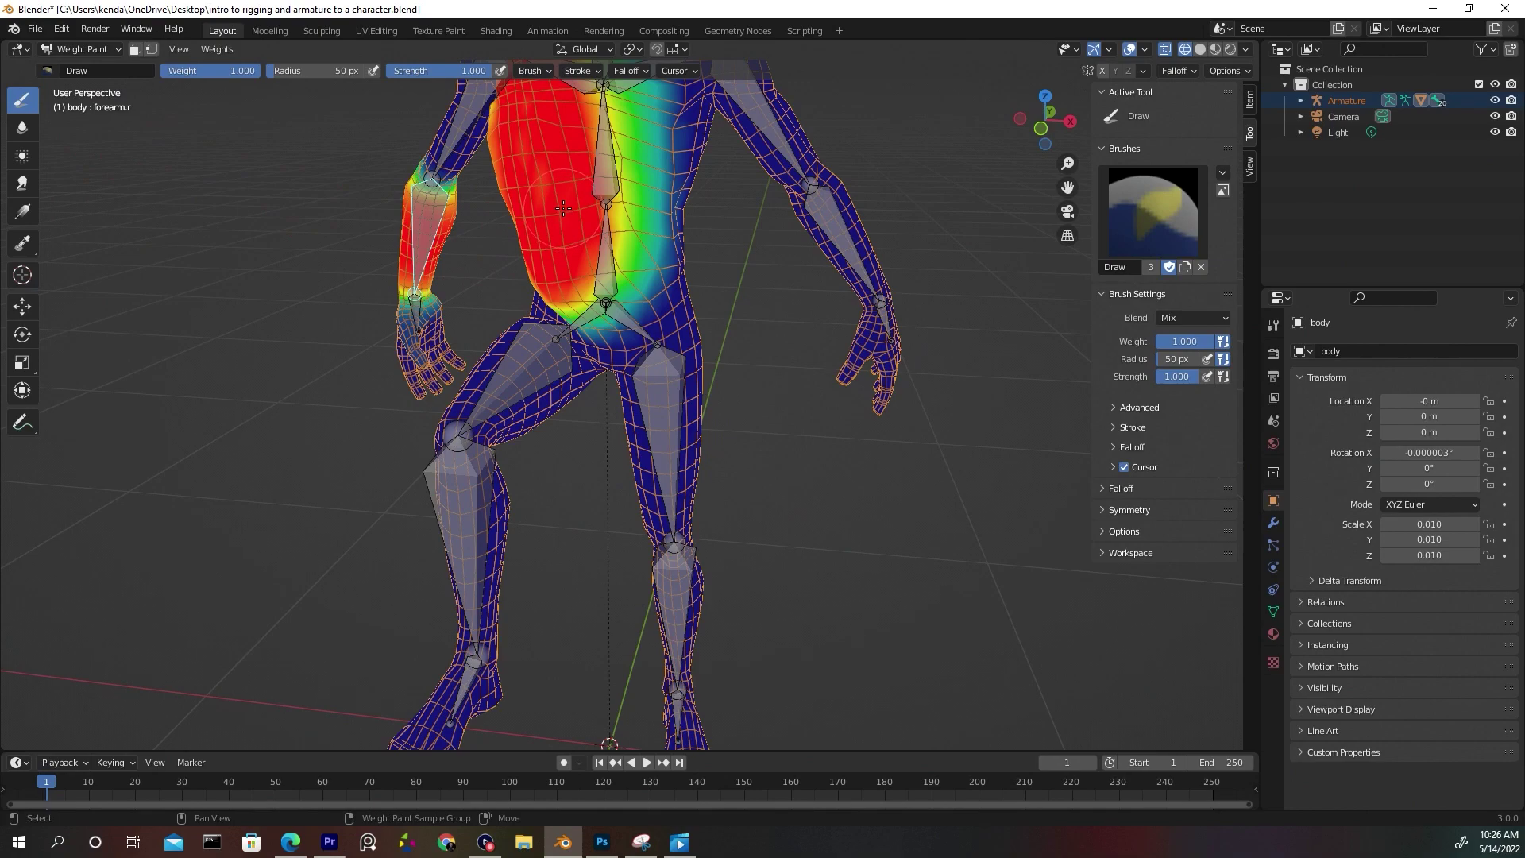
Set the Draw brush's weight to 0.000 and paint over the whole torso to clear the right forearm bone's influence there.
shift+middle_drag(556, 318, 524, 433)
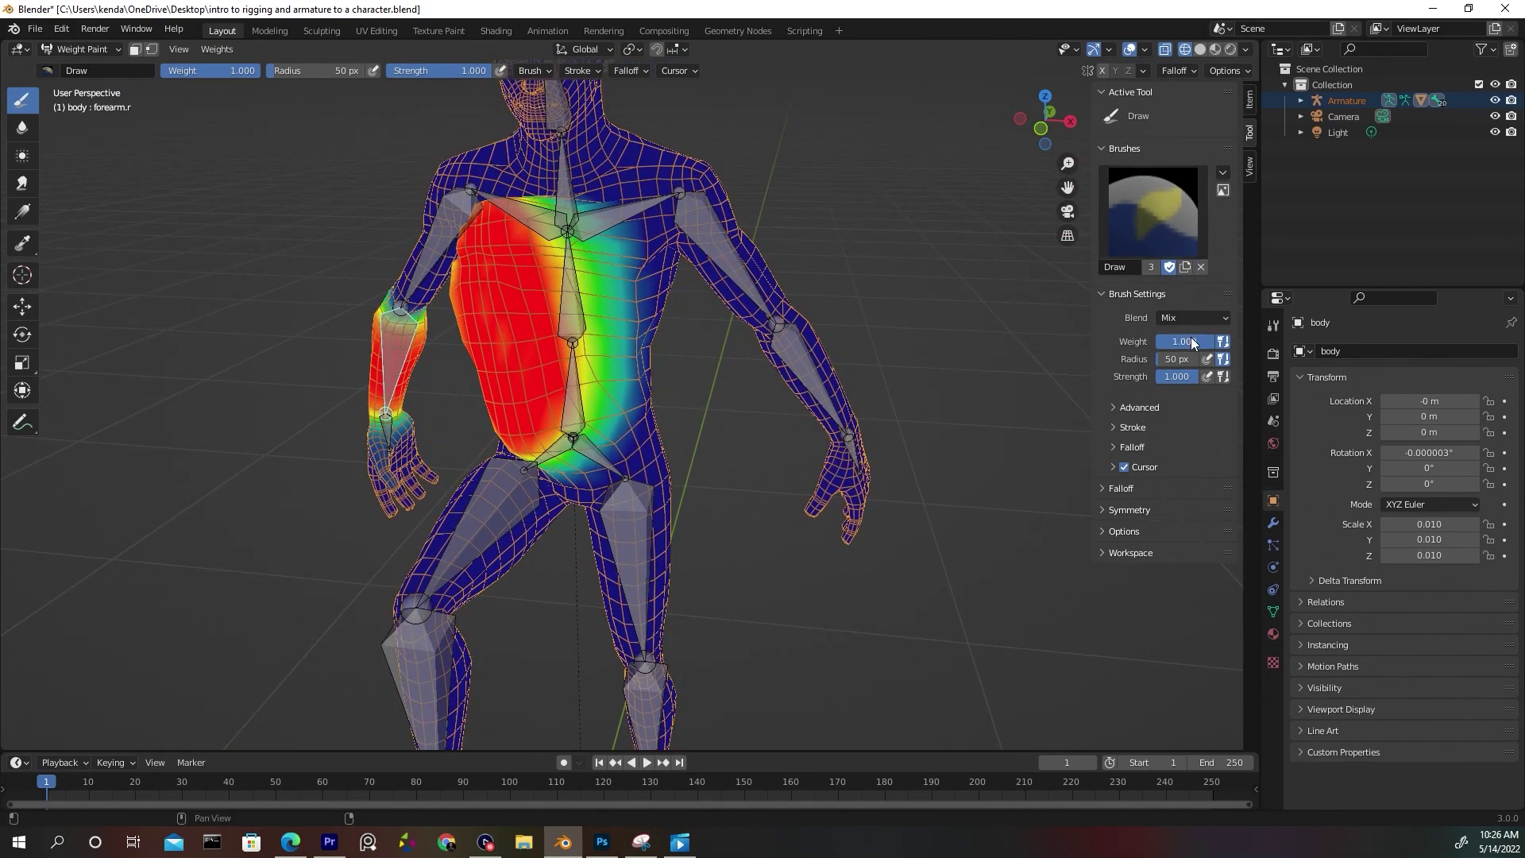
key(shift+x)
middle_drag(885, 323, 772, 304)
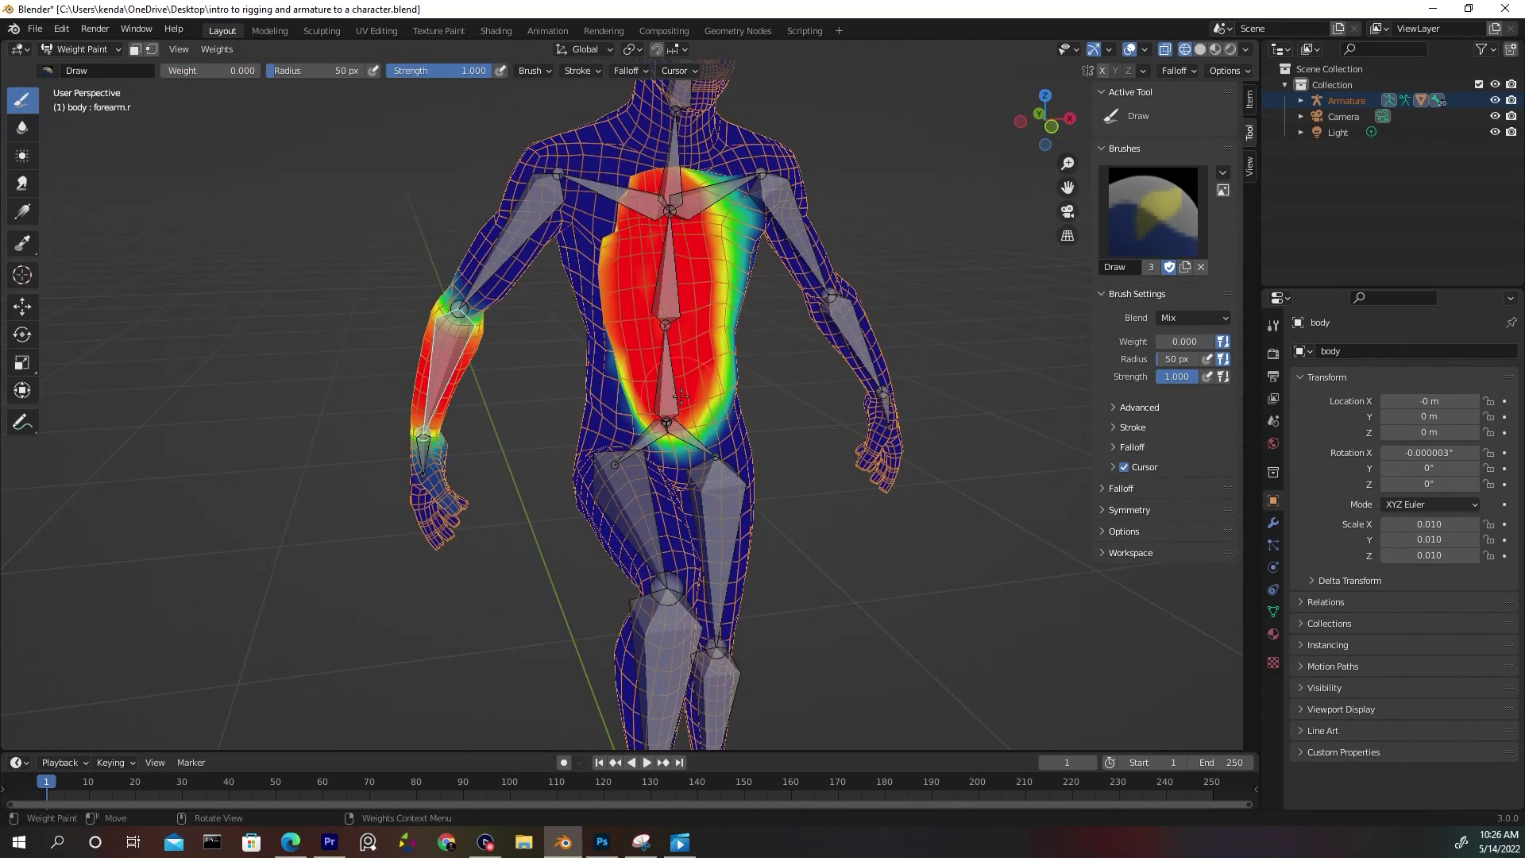
mouse_move(681, 396)
mouse_down()
mouse_move(623, 382)
mouse_move(674, 397)
mouse_move(661, 206)
mouse_move(608, 219)
mouse_move(641, 267)
mouse_move(692, 291)
mouse_move(708, 177)
mouse_move(618, 270)
mouse_move(653, 378)
mouse_move(733, 259)
mouse_move(753, 328)
mouse_move(691, 318)
mouse_up()
middle_drag(692, 317, 582, 350)
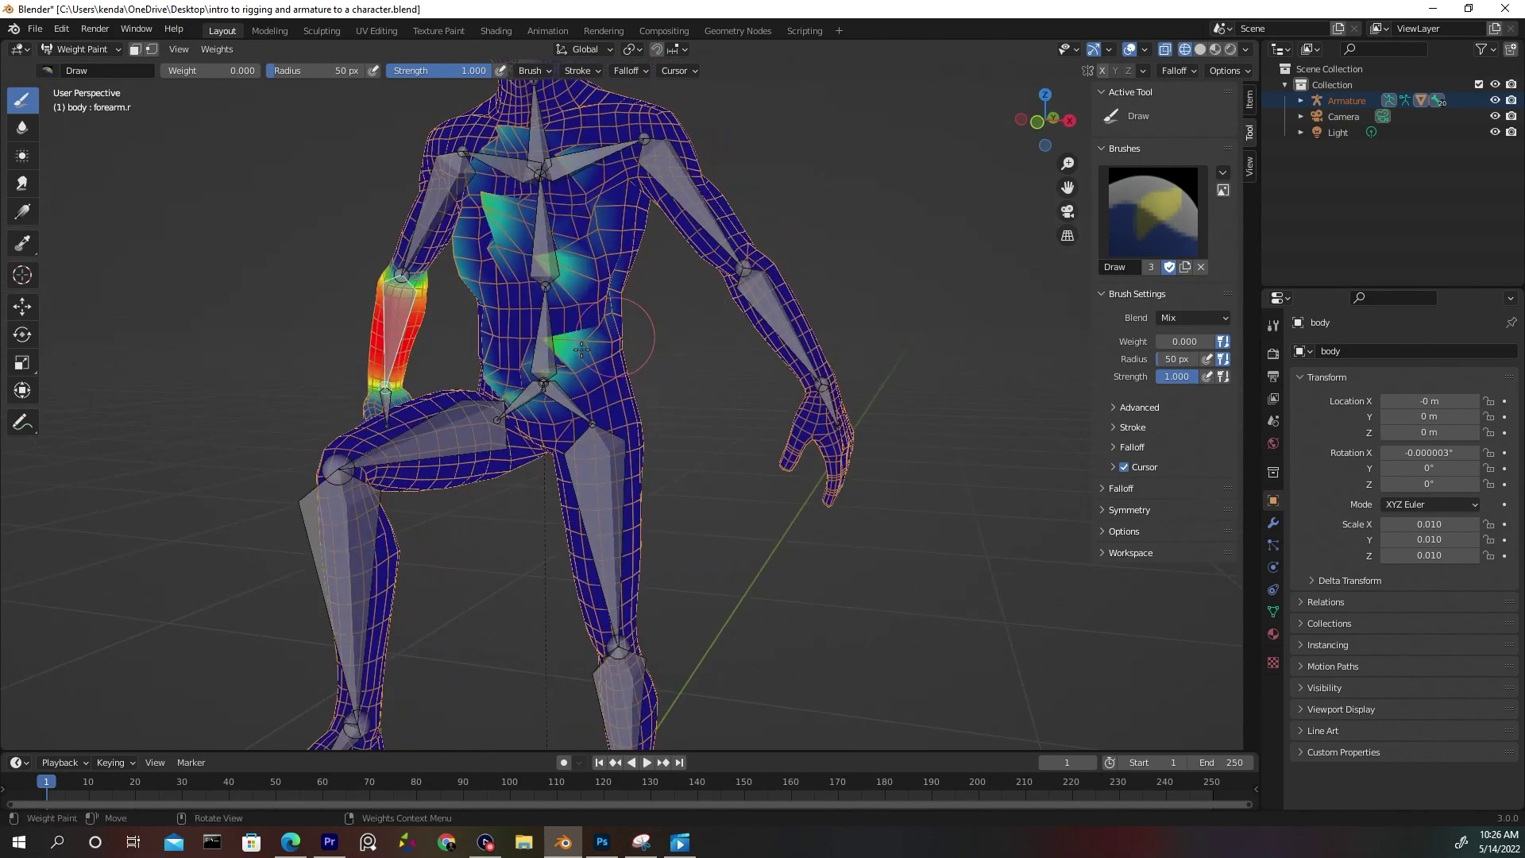
mouse_move(581, 350)
mouse_down()
mouse_move(590, 315)
mouse_move(564, 325)
mouse_move(555, 384)
mouse_move(572, 330)
mouse_move(567, 225)
mouse_move(592, 240)
mouse_move(461, 309)
mouse_move(529, 226)
mouse_move(546, 175)
mouse_move(463, 287)
mouse_move(473, 309)
mouse_move(526, 320)
mouse_move(525, 398)
mouse_move(507, 379)
mouse_move(524, 367)
mouse_move(549, 310)
mouse_up()
middle_drag(548, 310, 567, 286)
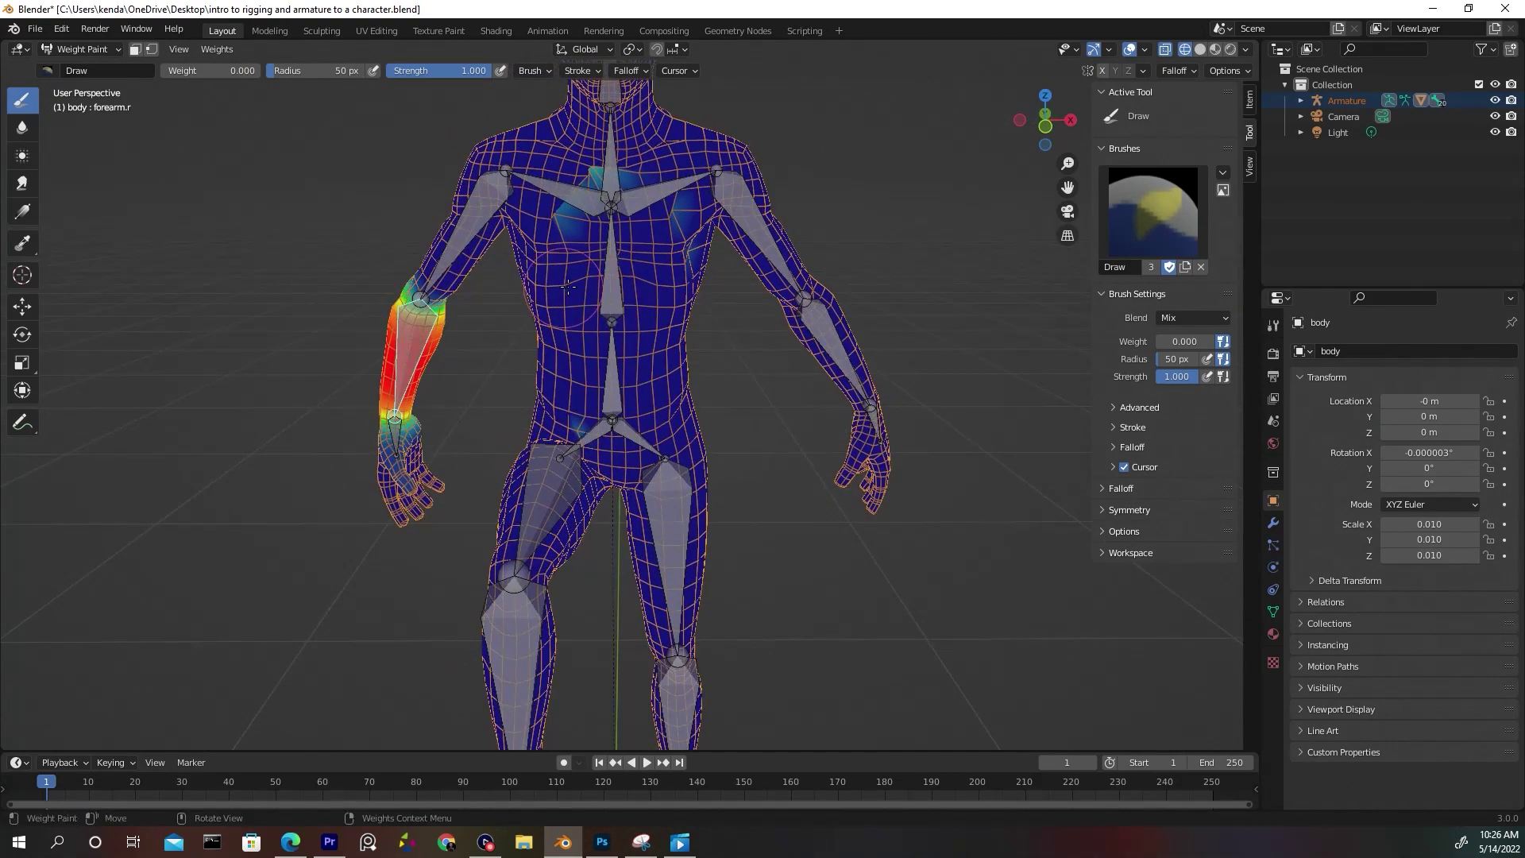
mouse_move(567, 287)
mouse_down()
mouse_move(587, 235)
mouse_move(648, 178)
mouse_move(626, 172)
mouse_move(543, 224)
mouse_move(518, 265)
mouse_move(544, 305)
mouse_move(671, 312)
mouse_move(709, 171)
mouse_move(662, 318)
mouse_move(585, 406)
mouse_move(599, 454)
mouse_move(618, 336)
mouse_up()
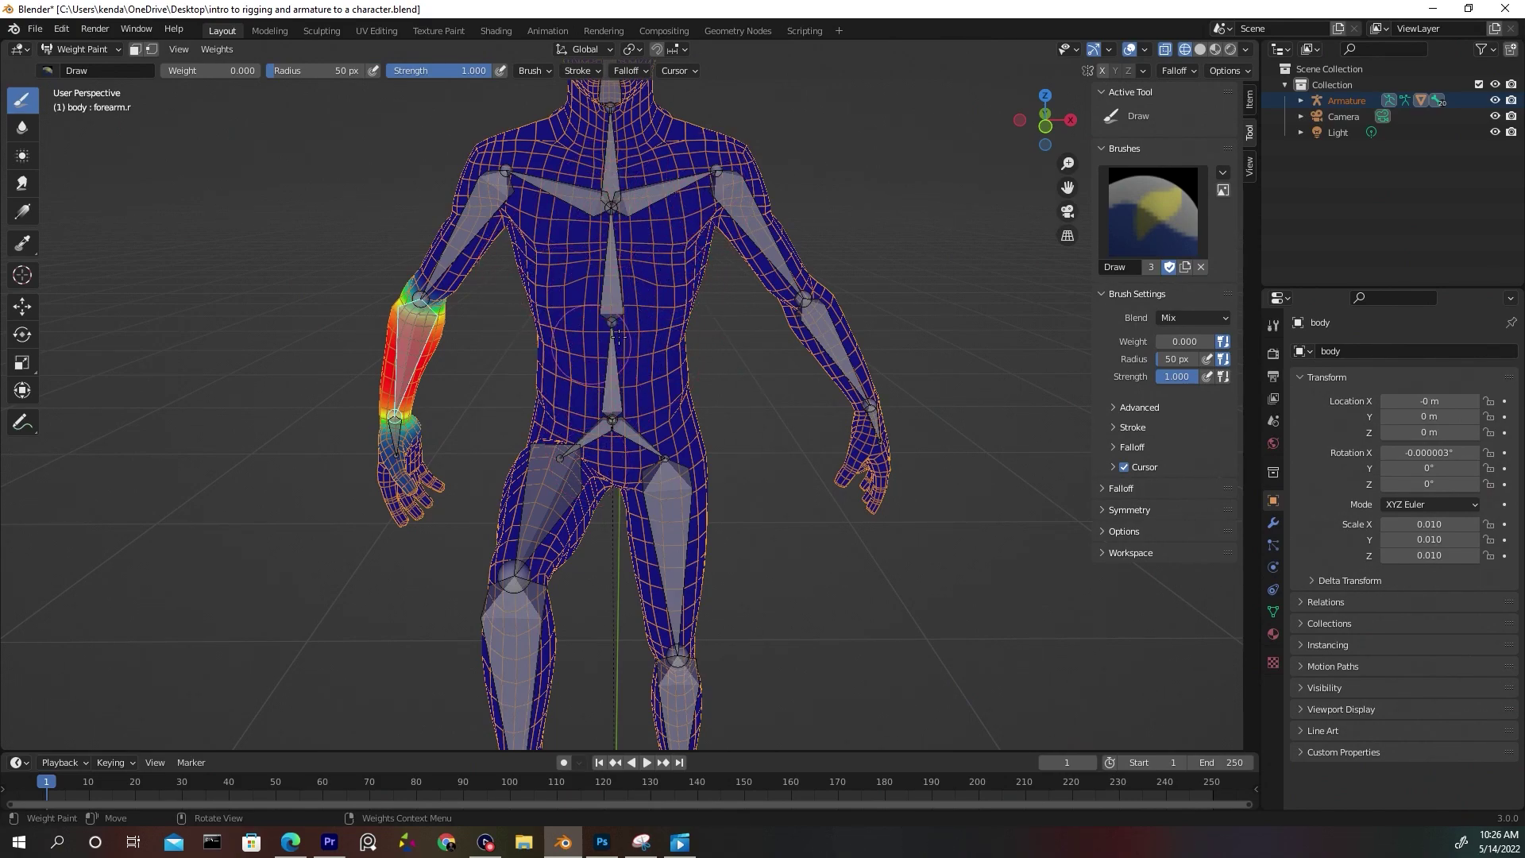
Leave Weight Paint mode, select only the armature, and put it in Pose Mode.
middle_drag(599, 438, 1198, 193)
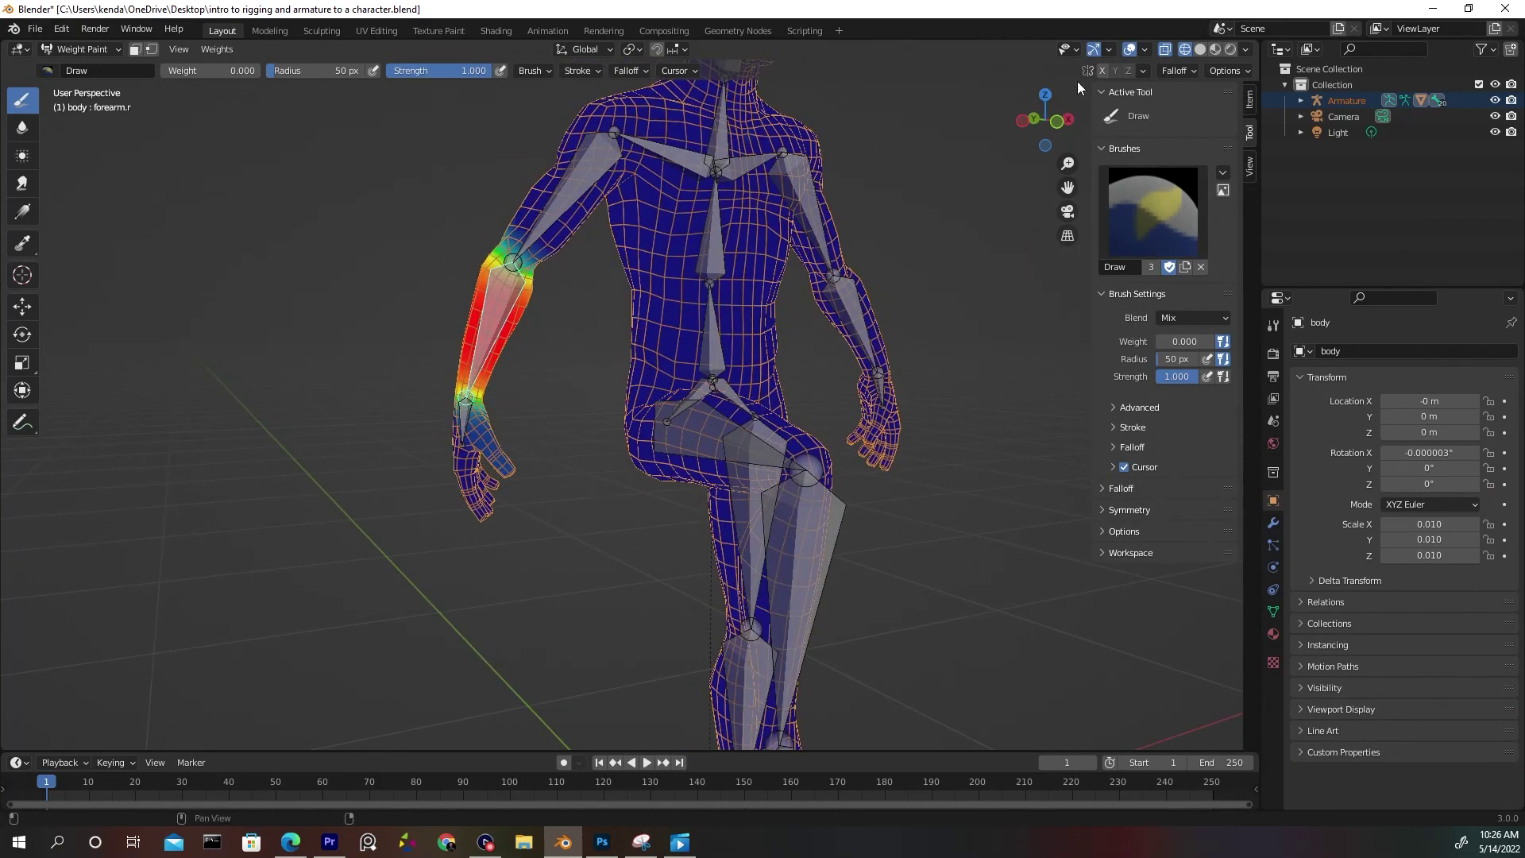
click(84, 50)
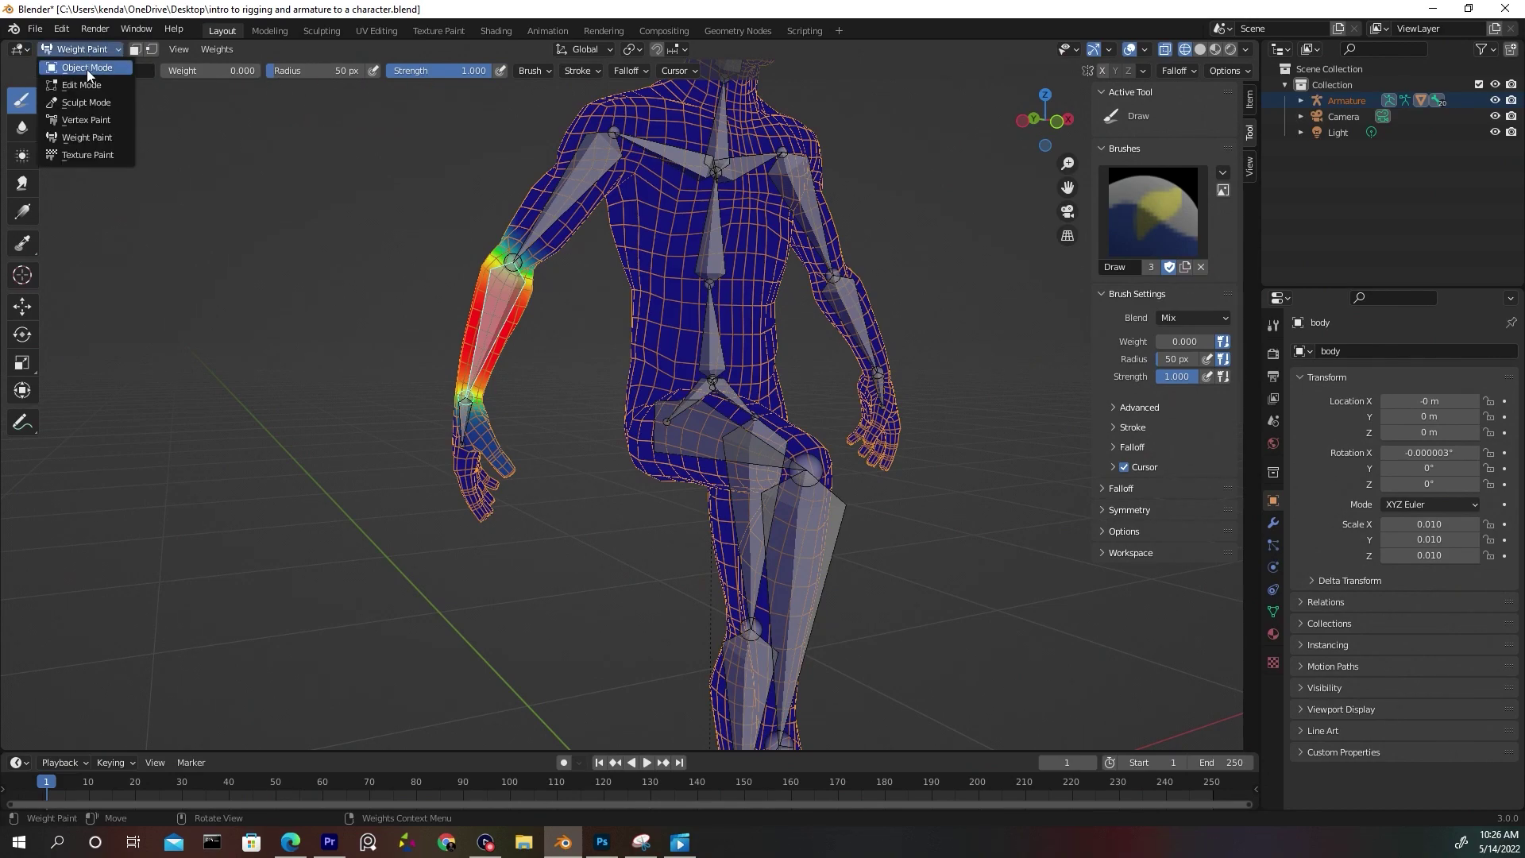
click(88, 68)
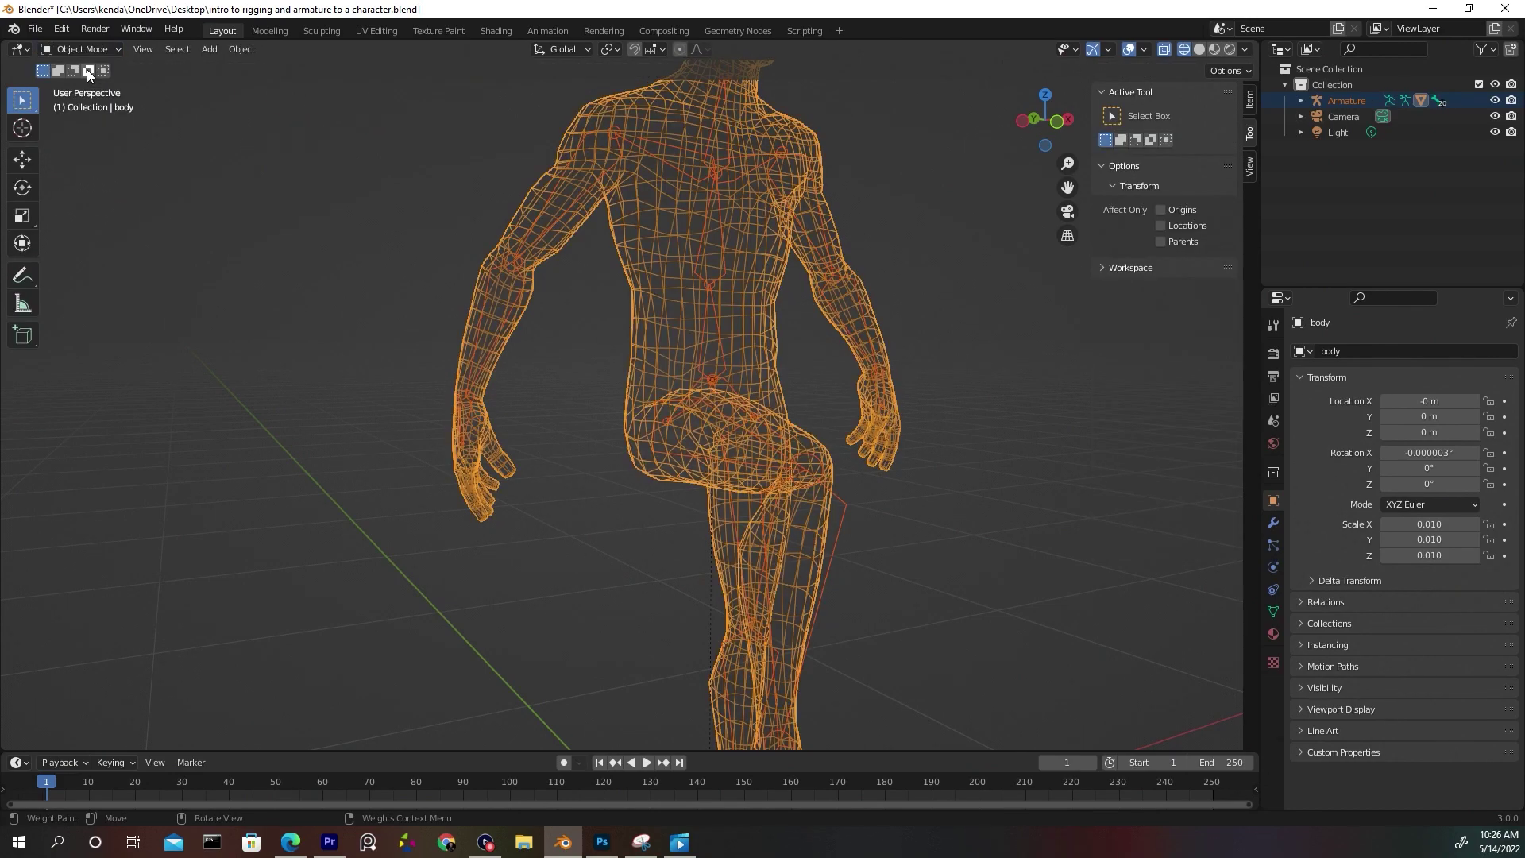
click(698, 264)
middle_drag(643, 184, 541, 176)
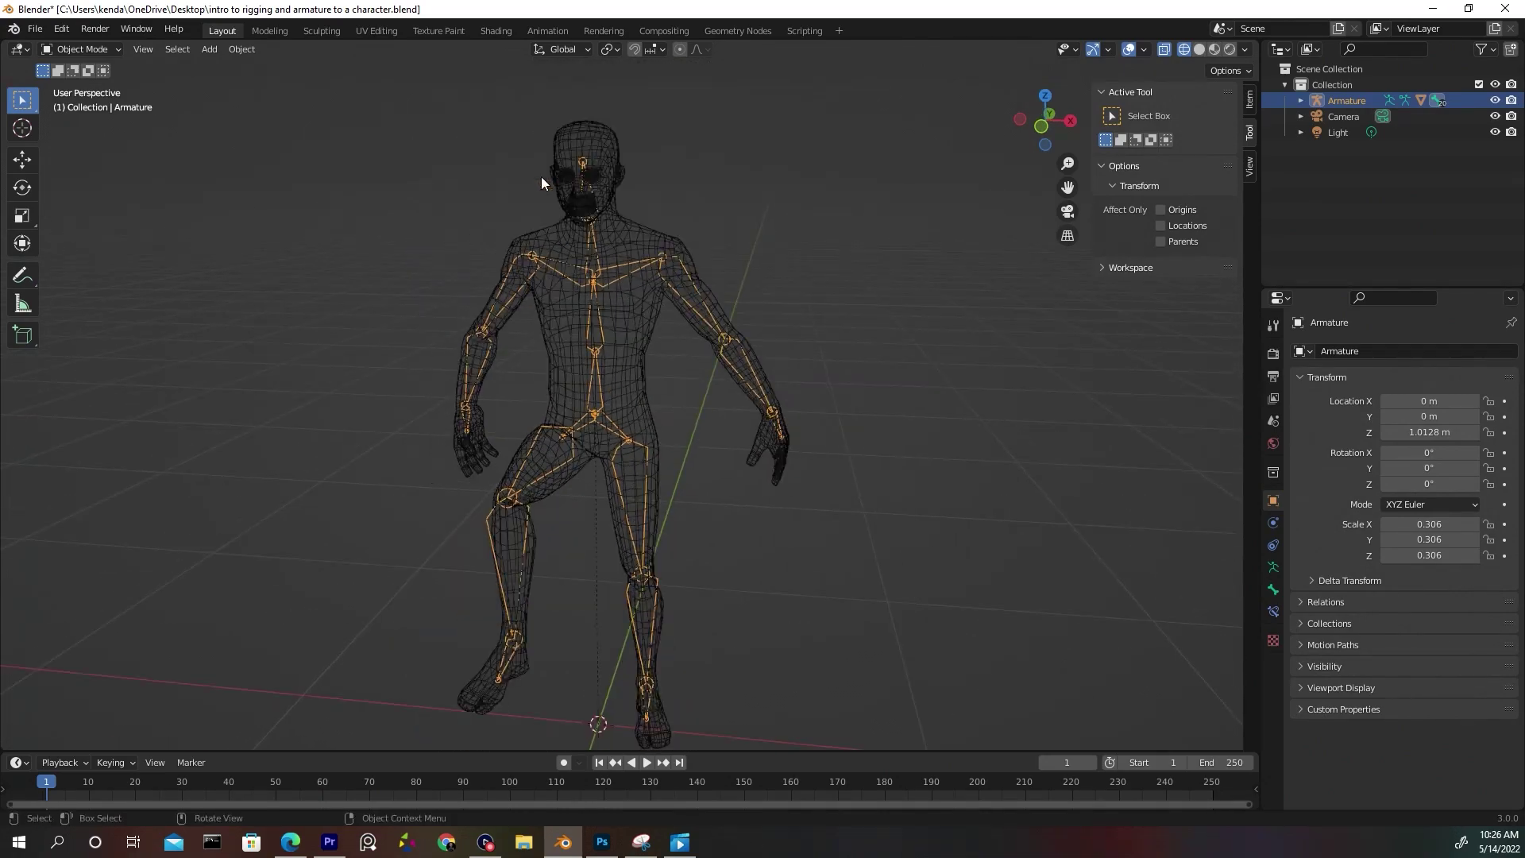
click(60, 51)
click(84, 99)
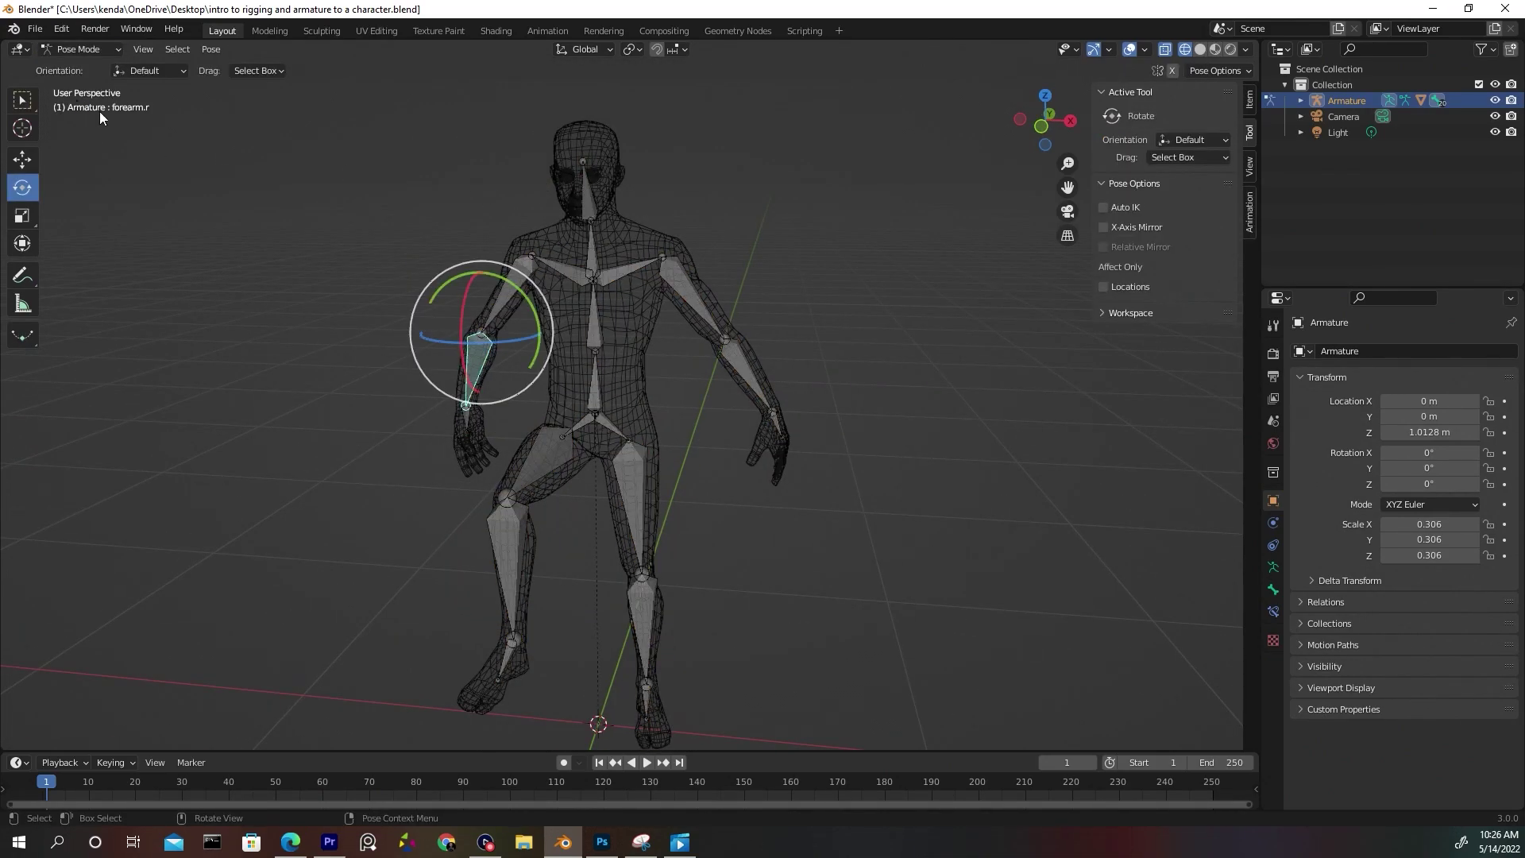
Rotate the right forearm bone freely with trackball rotation twice to check that the cleared torso no longer follows it.
key(r)
key(r)
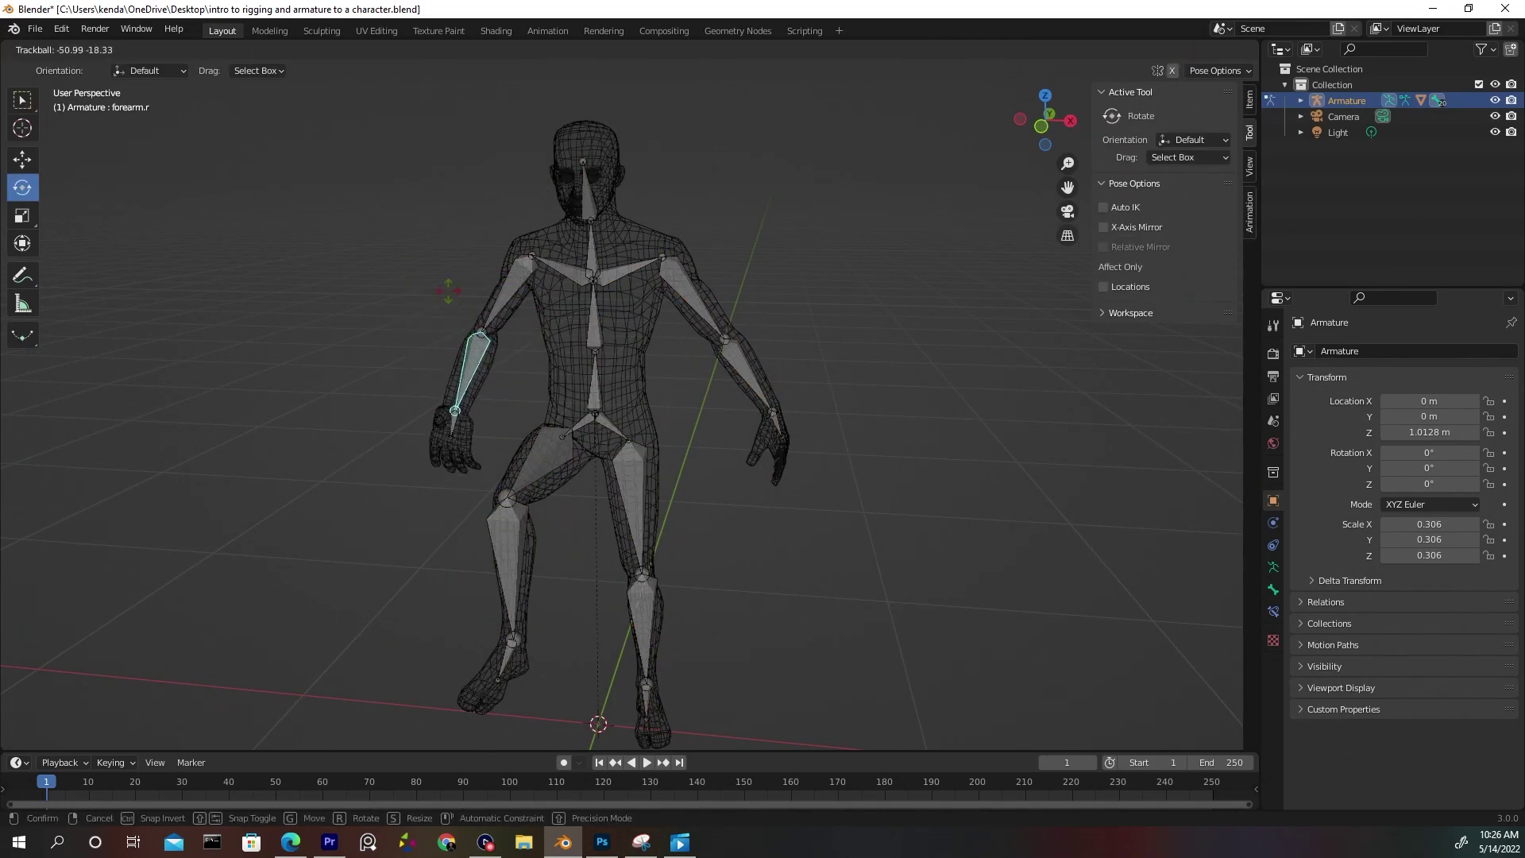
click(684, 400)
middle_drag(684, 401, 612, 342)
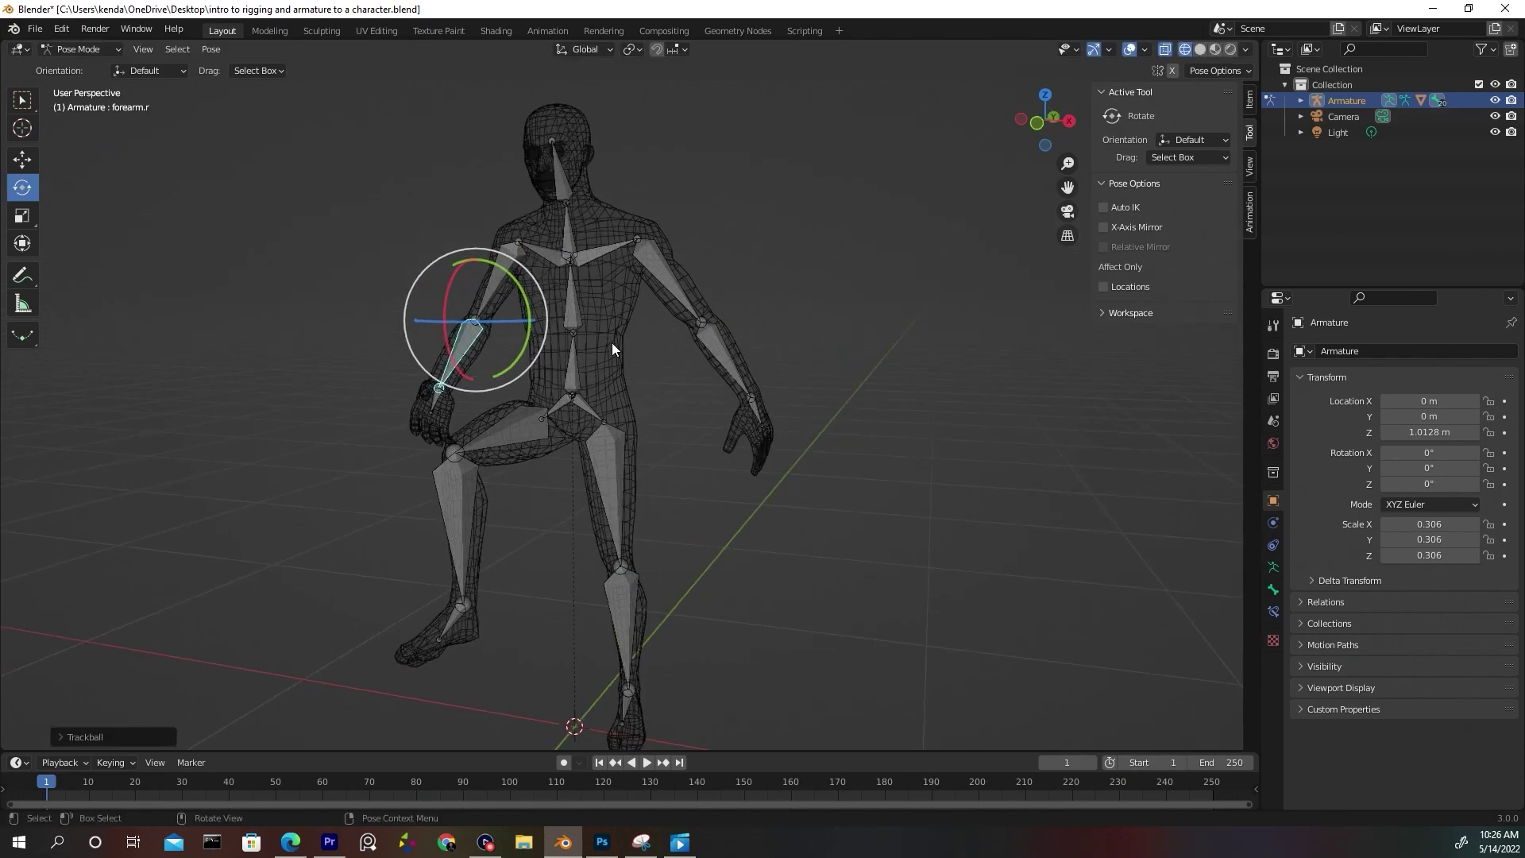
scroll(601, 302, up, 5)
middle_drag(544, 302, 438, 338)
key(r)
key(r)
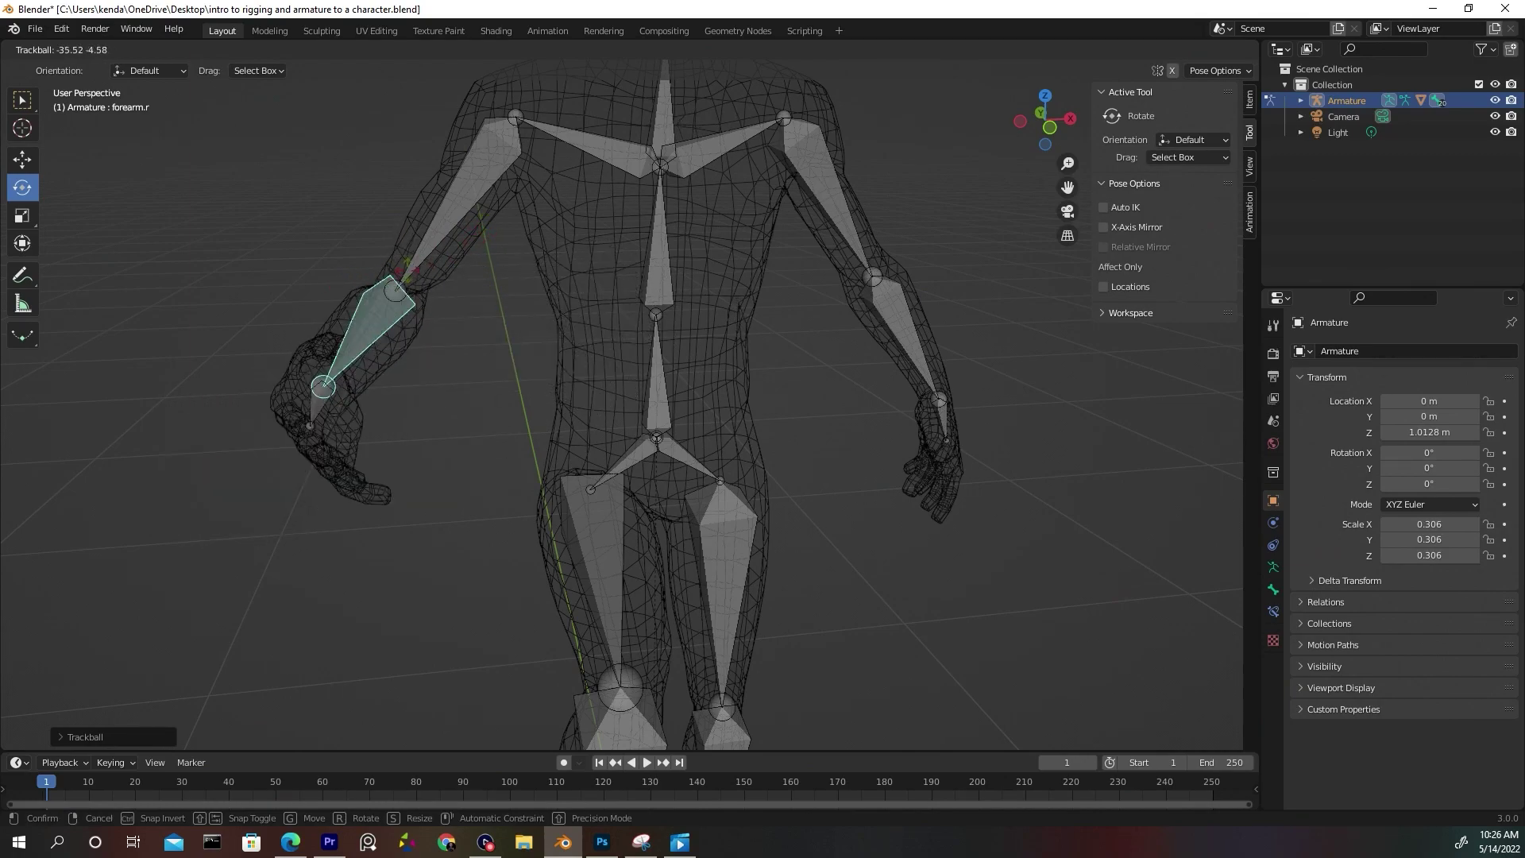
click(550, 294)
scroll(550, 294, down, 4)
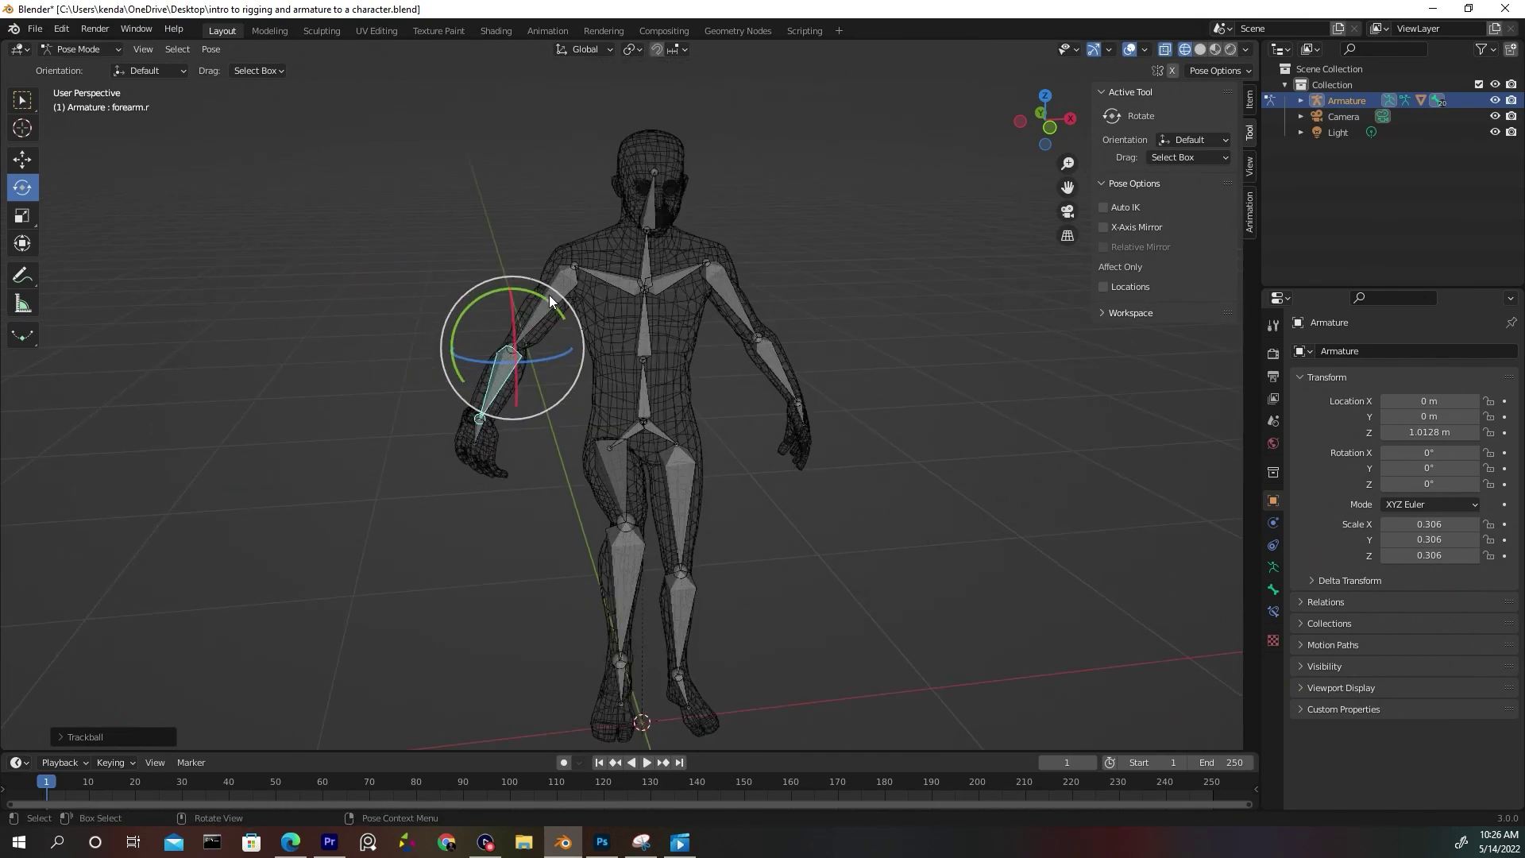